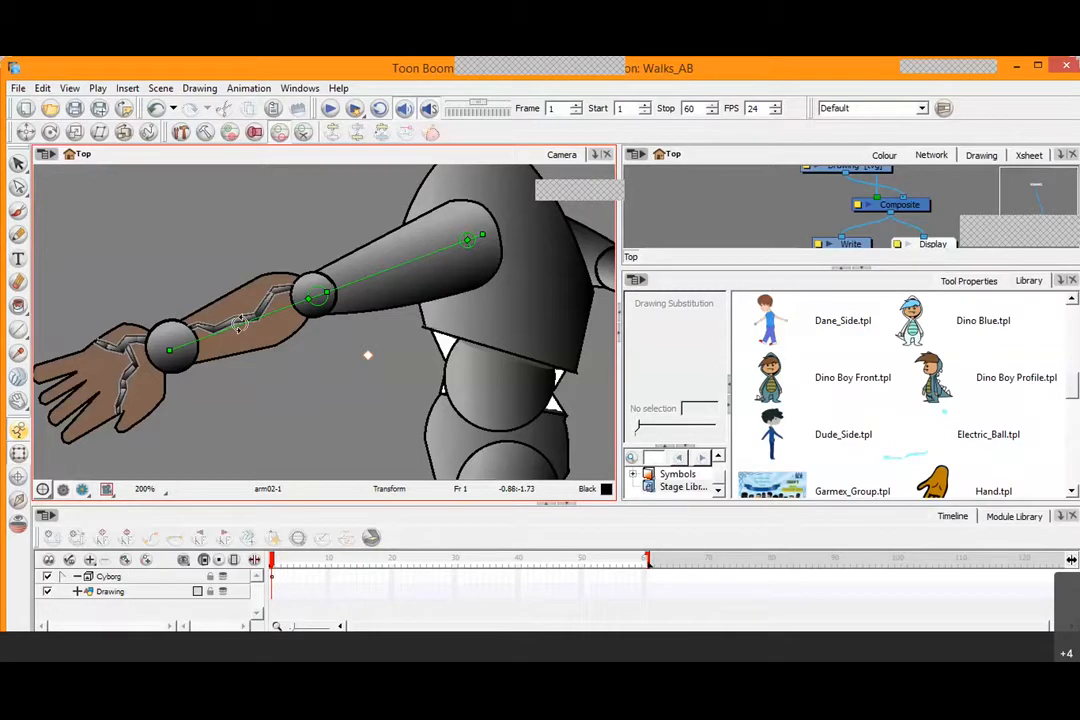
Try rotating the forearm of the arm stretched behind the character and lengthening it from the wrist point, and undo the stretch
drag(240, 323, 265, 386)
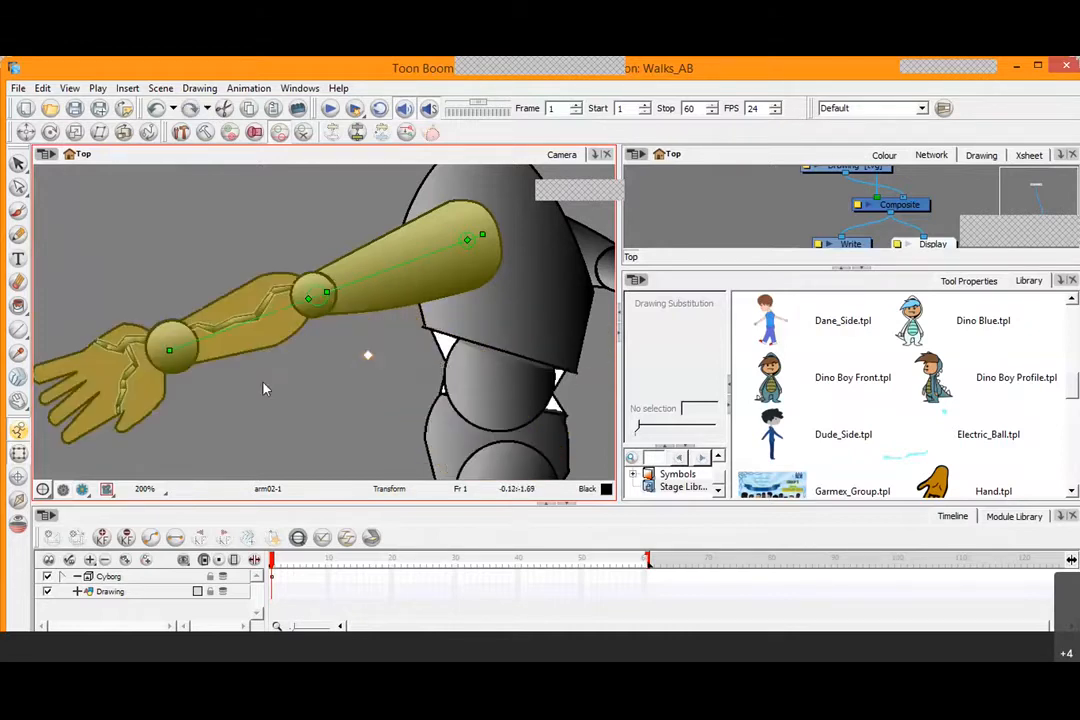
click(268, 385)
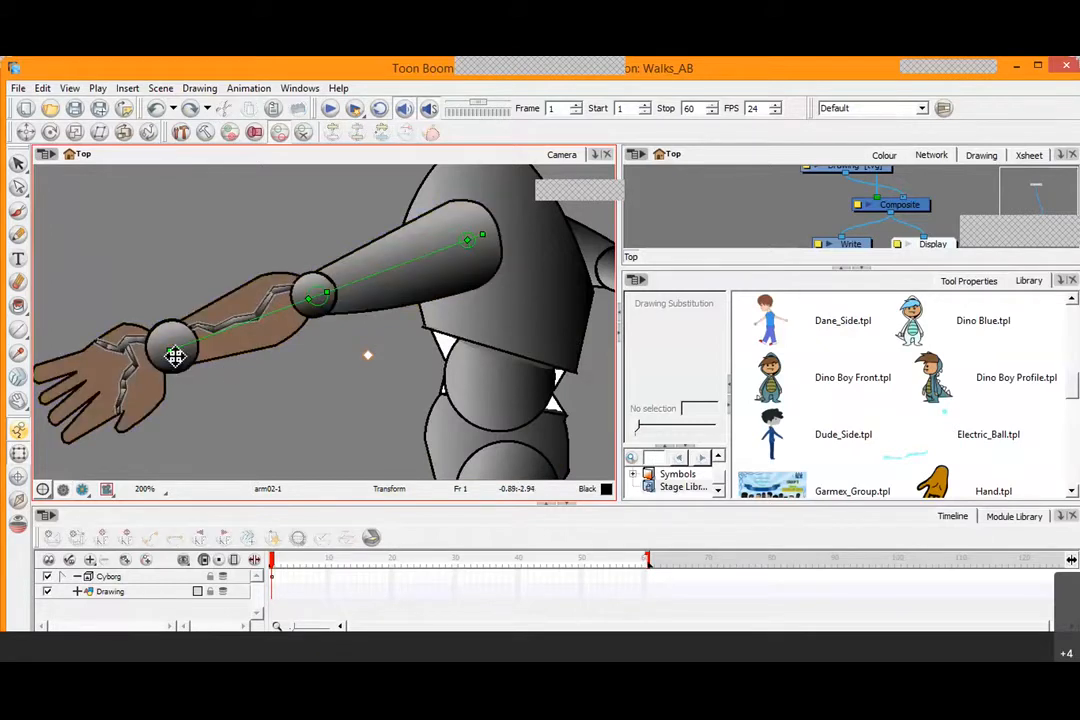
drag(174, 355, 318, 376)
scroll(318, 376, down, 3)
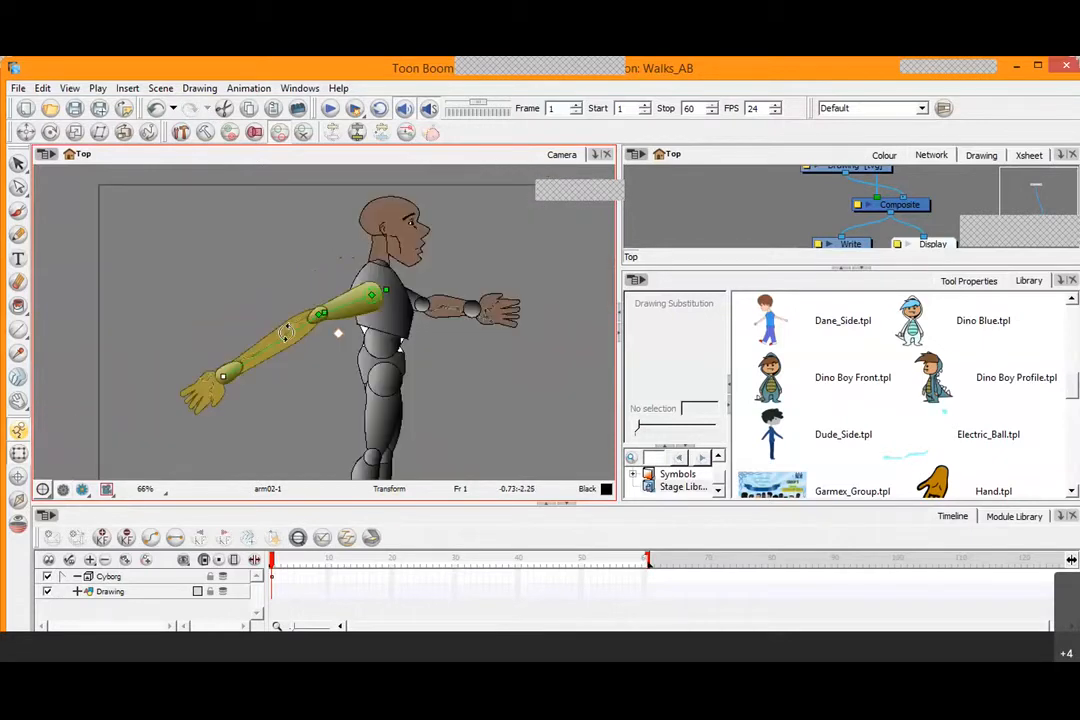
key(ctrl+z)
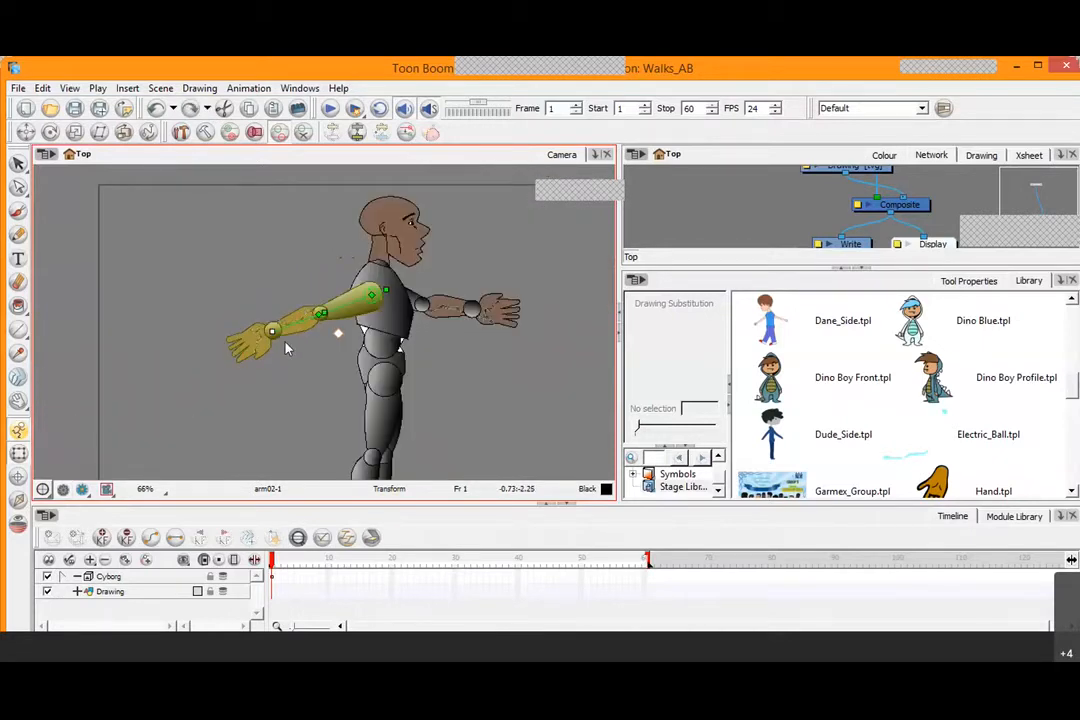
Try folding and shortening the same forearm toward the torso from its wrist point, undo it and deselect the arm
scroll(282, 345, up, 2)
scroll(195, 350, up, 2)
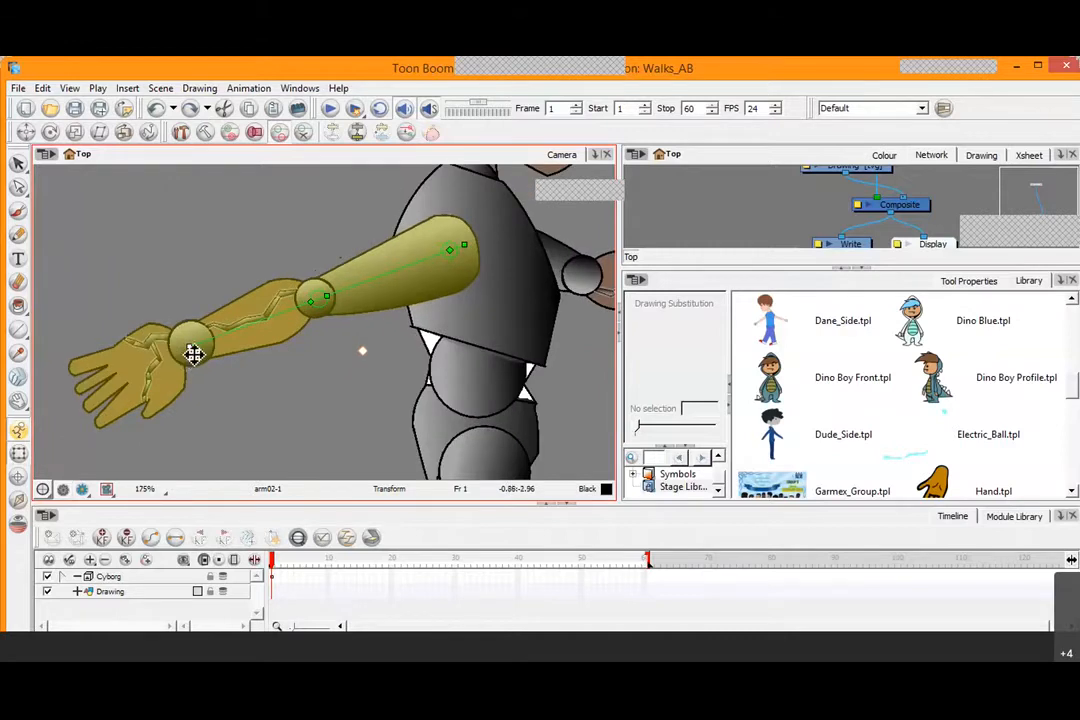
drag(193, 354, 481, 468)
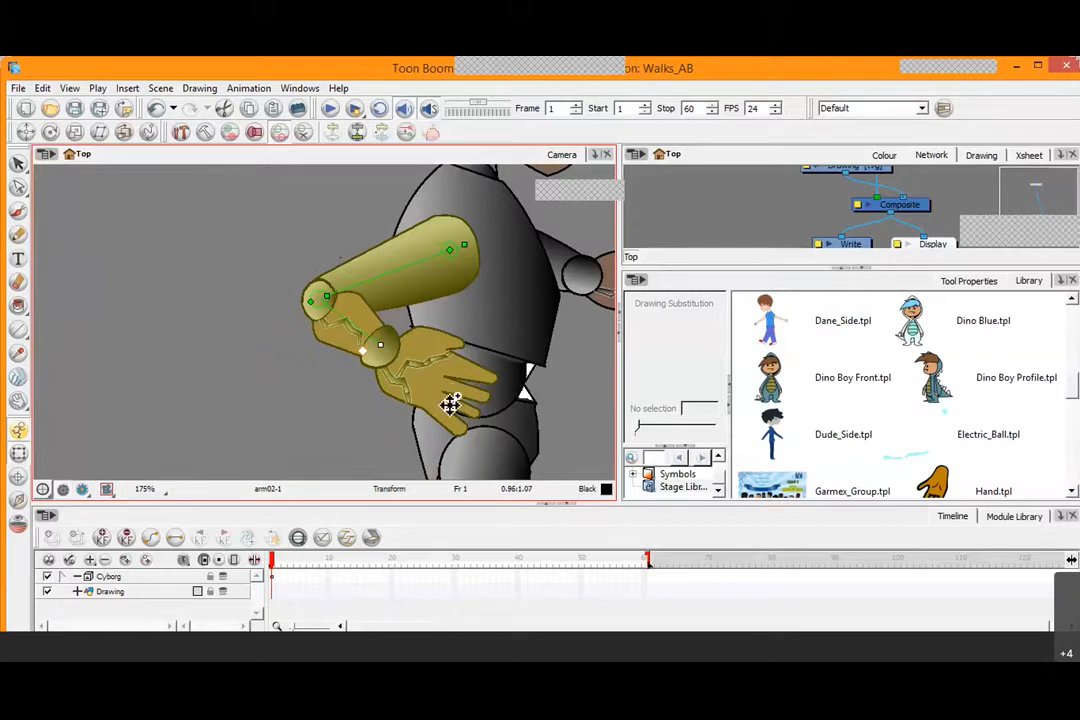
key(ctrl+z)
click(290, 360)
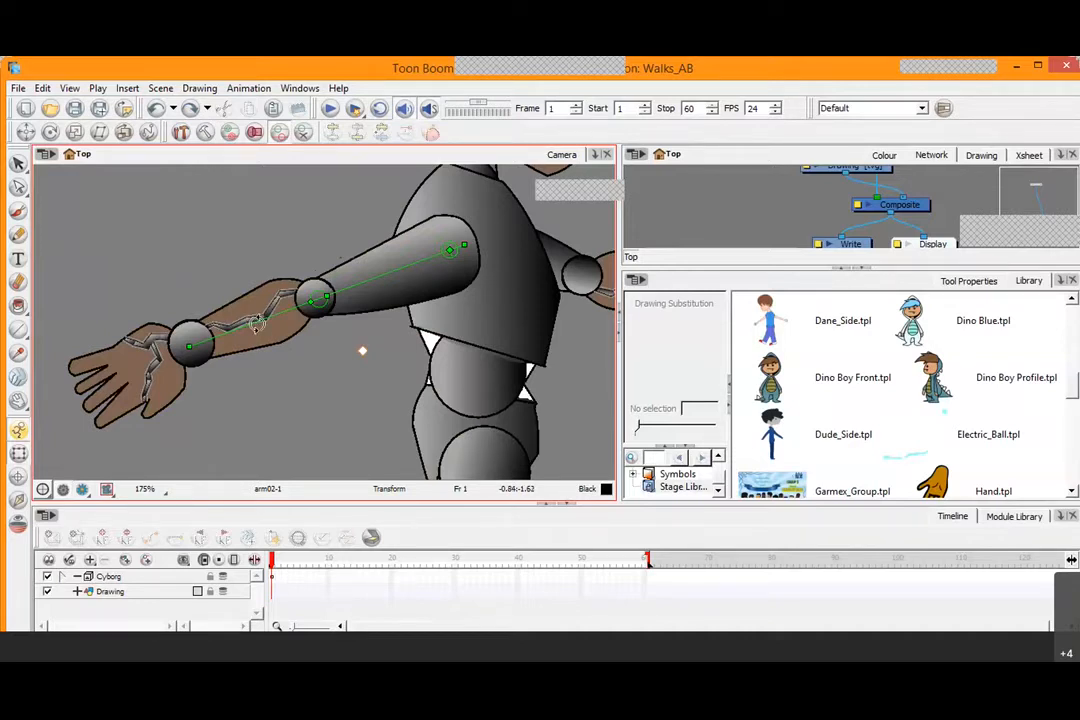
Try bending the rear forearm downward at the elbow and adjusting the shoulder point, and undo the changes
drag(256, 323, 362, 357)
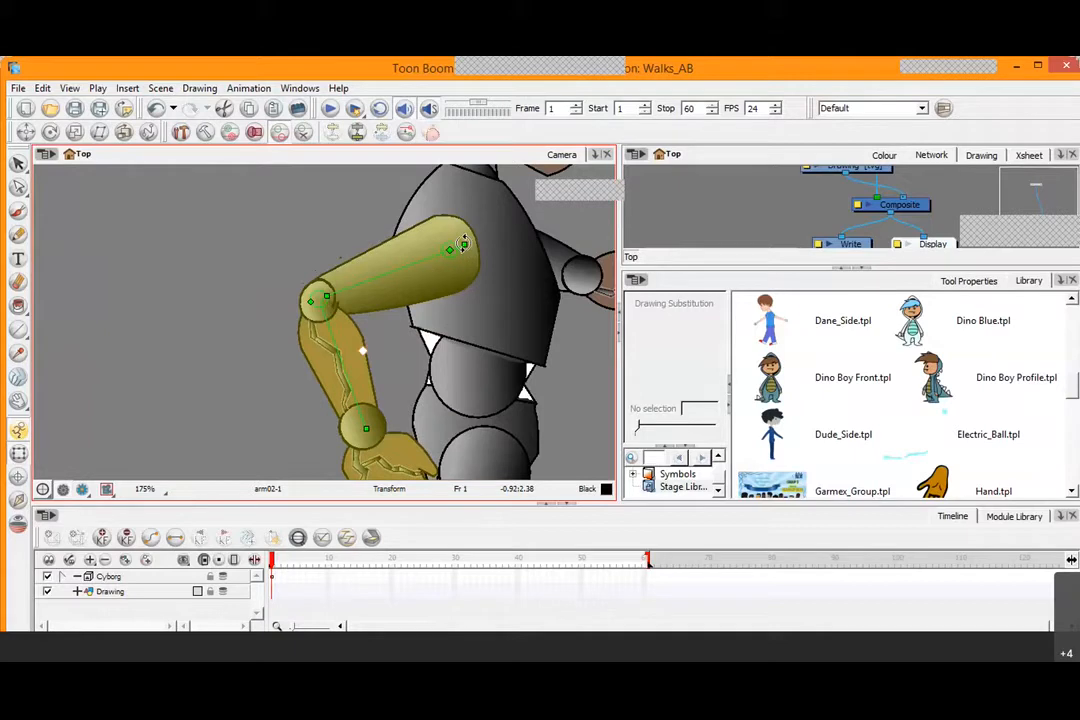
drag(463, 243, 288, 282)
key(ctrl+z)
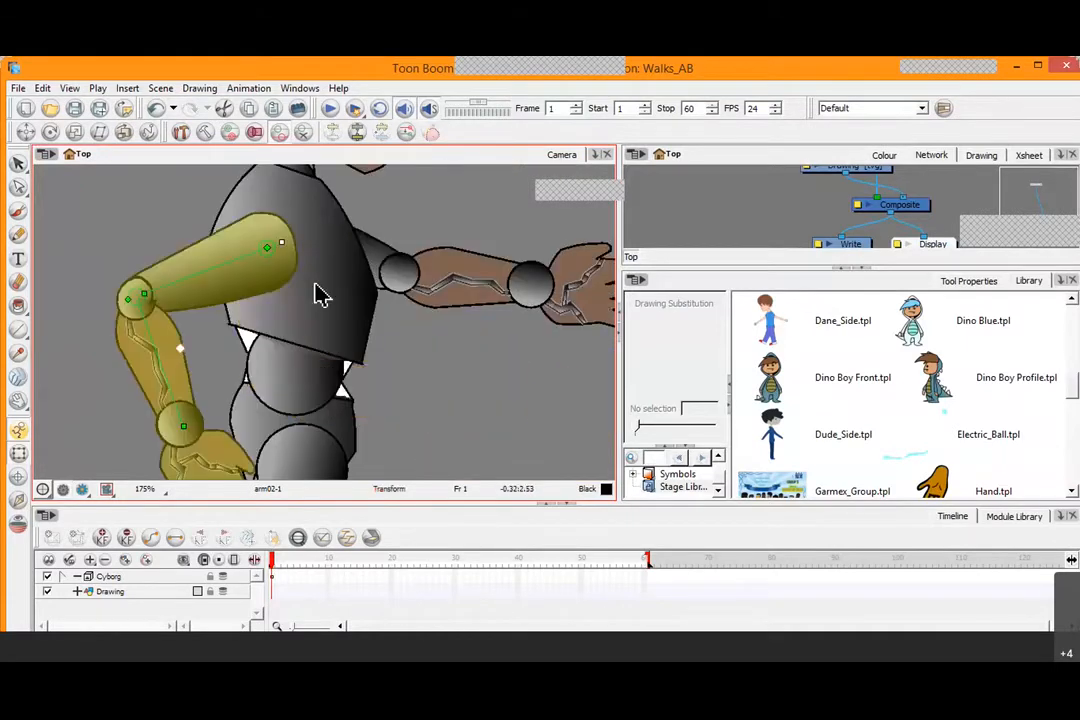
key(ctrl+z)
Try rotating only the rear arm's hand about its wrist pivot, and clear the selection
drag(296, 337, 632, 329)
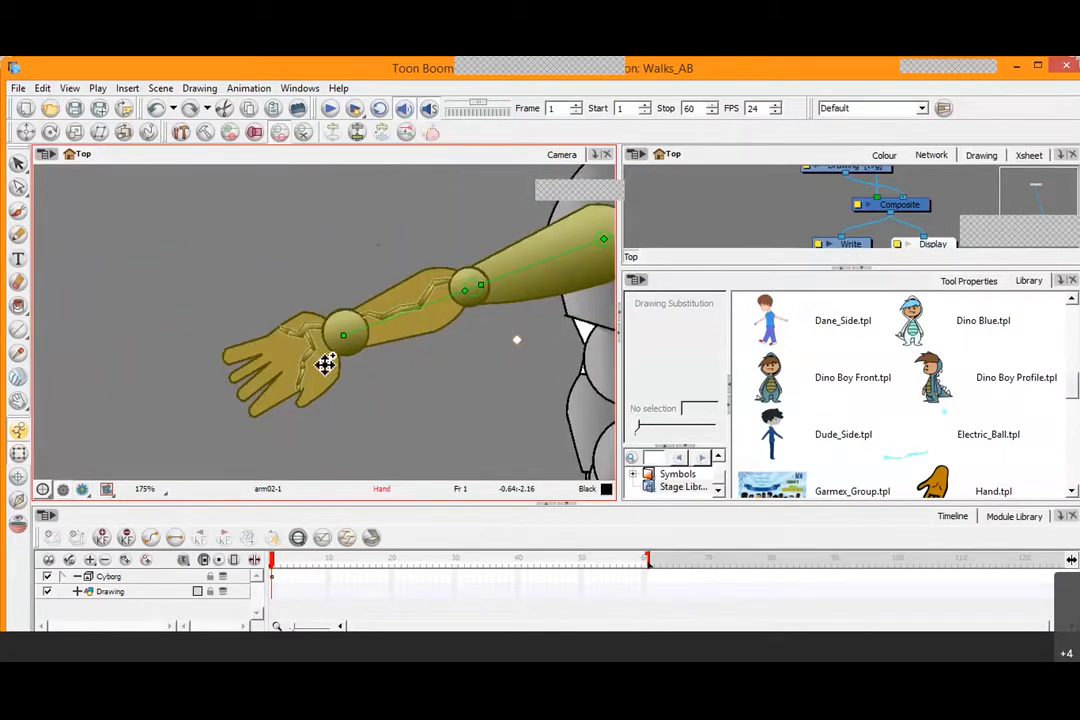
click(296, 369)
mouse_move(403, 359)
mouse_down()
mouse_move(376, 311)
mouse_move(407, 427)
mouse_move(420, 358)
mouse_move(395, 354)
mouse_move(376, 305)
mouse_move(410, 422)
mouse_move(385, 345)
mouse_move(404, 354)
mouse_up()
key(space)
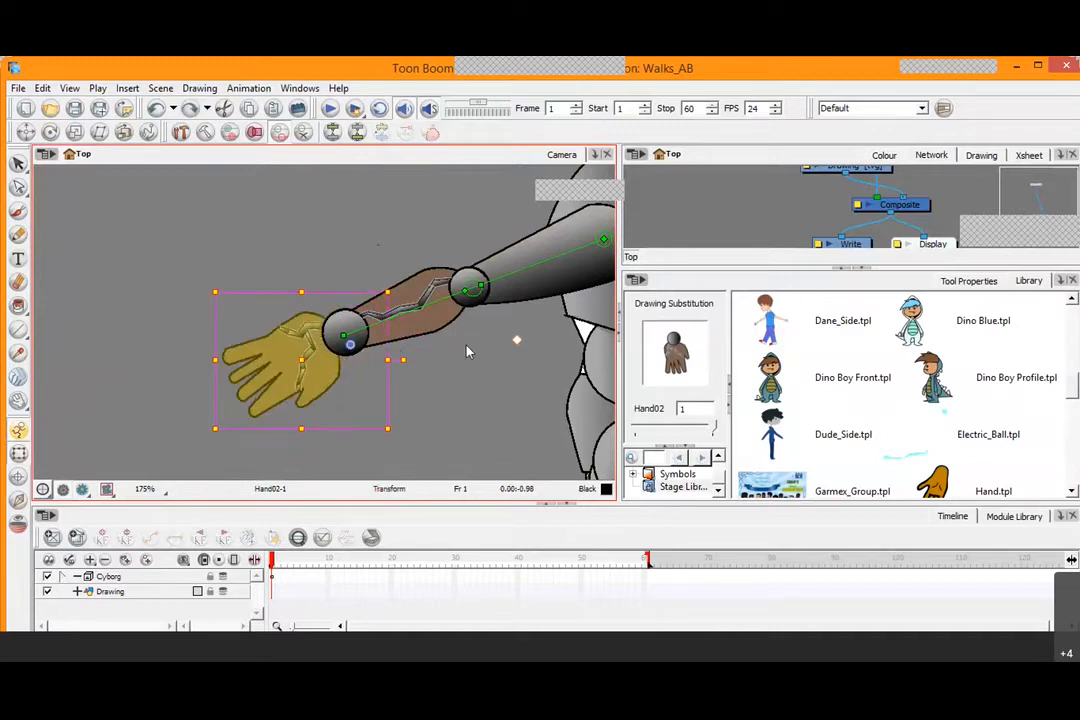
key(b)
click(405, 358)
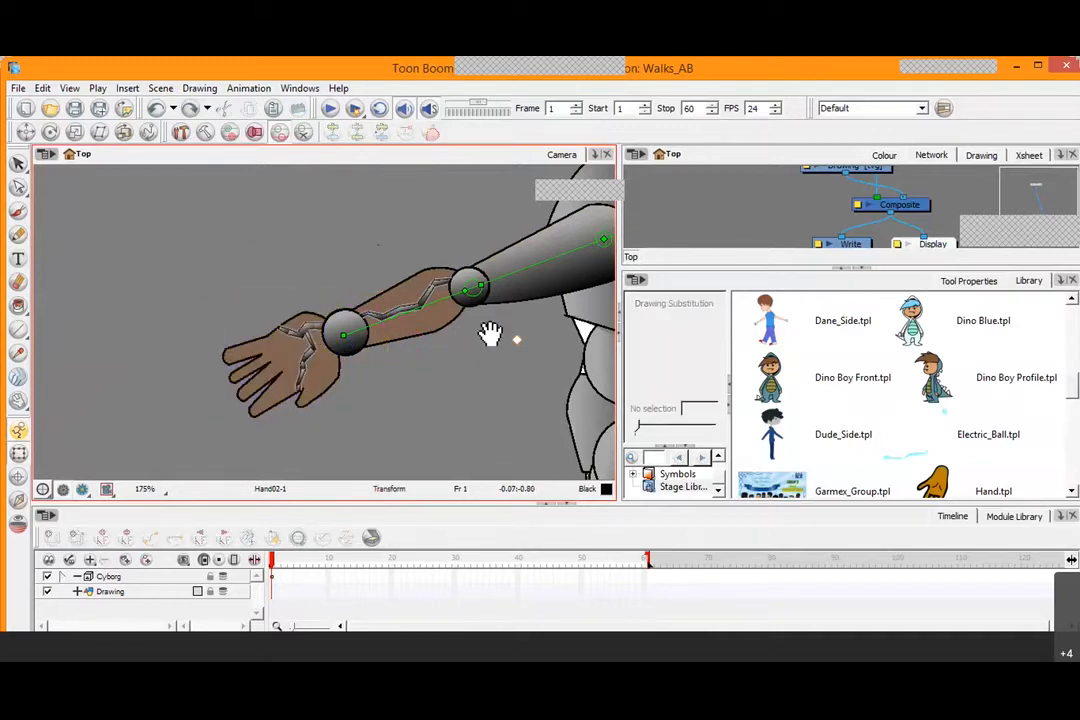
Select the forward arm and try rotating its forearm and adjusting its shoulder point with the deformation controls
drag(490, 333, 406, 370)
click(574, 334)
key(space)
drag(548, 339, 383, 360)
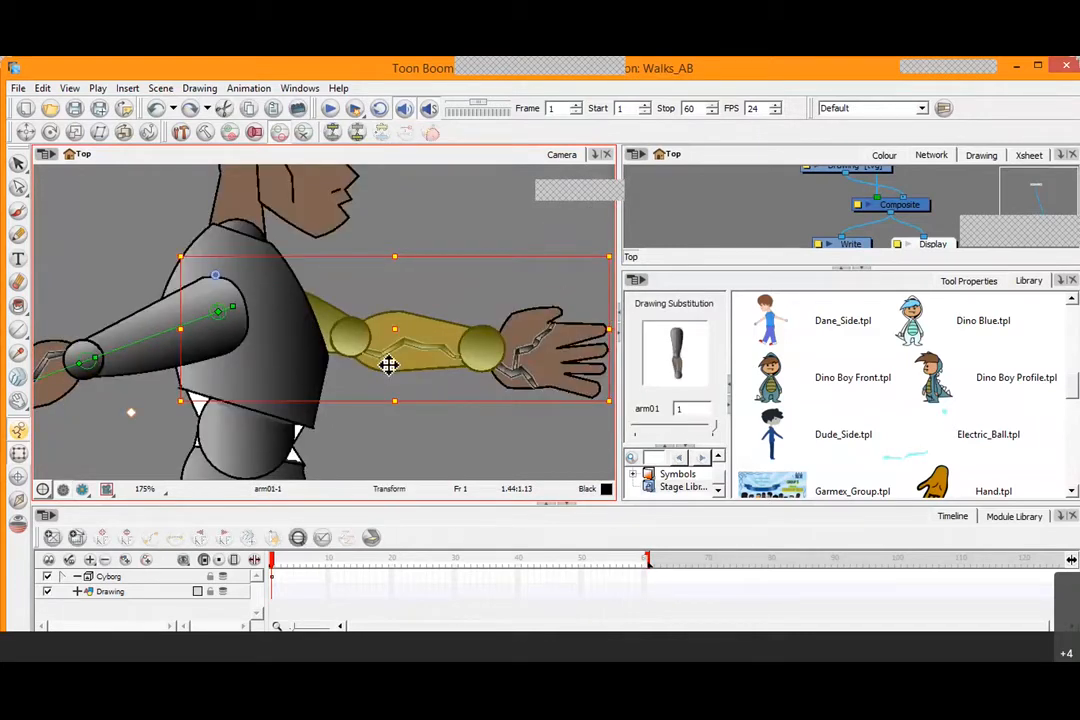
scroll(388, 365, down, 2)
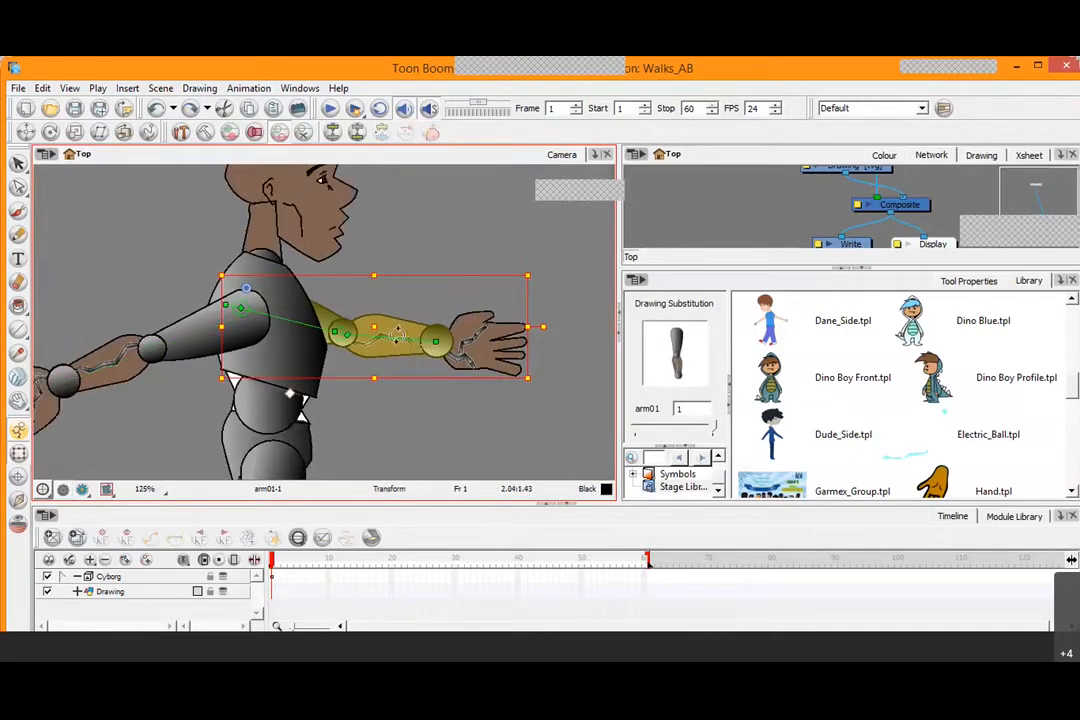
drag(397, 333, 290, 262)
drag(226, 306, 420, 356)
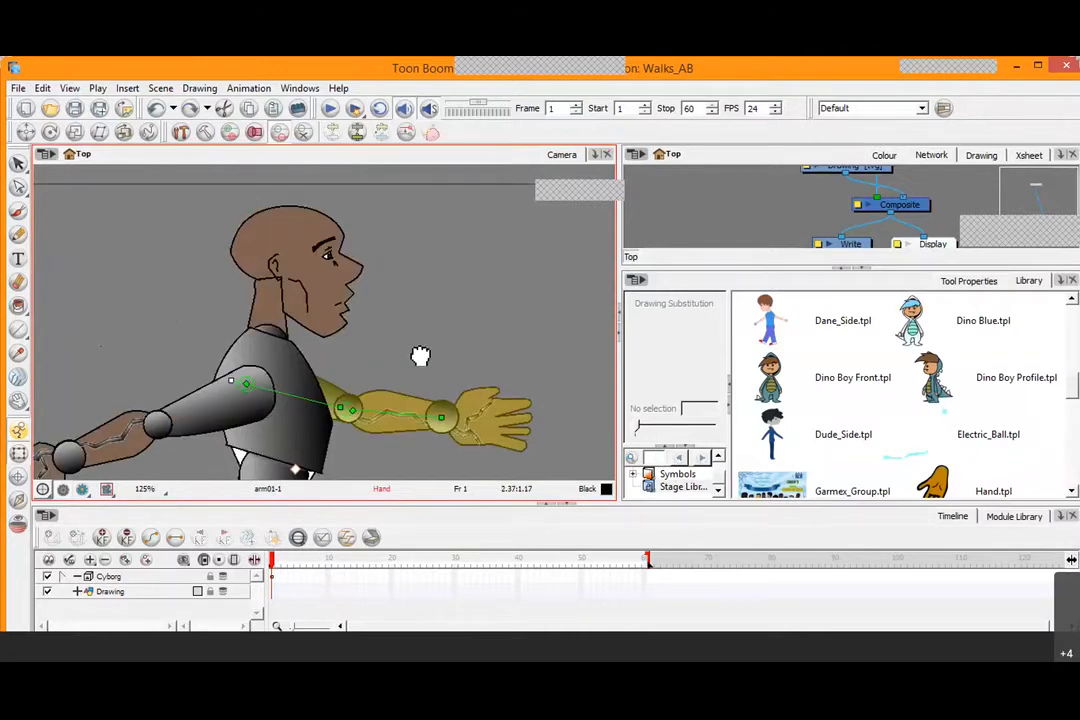
Try rotating the head alone, undo it, and try rotating the head and neck together through their parent
key(2)
key(2)
click(319, 292)
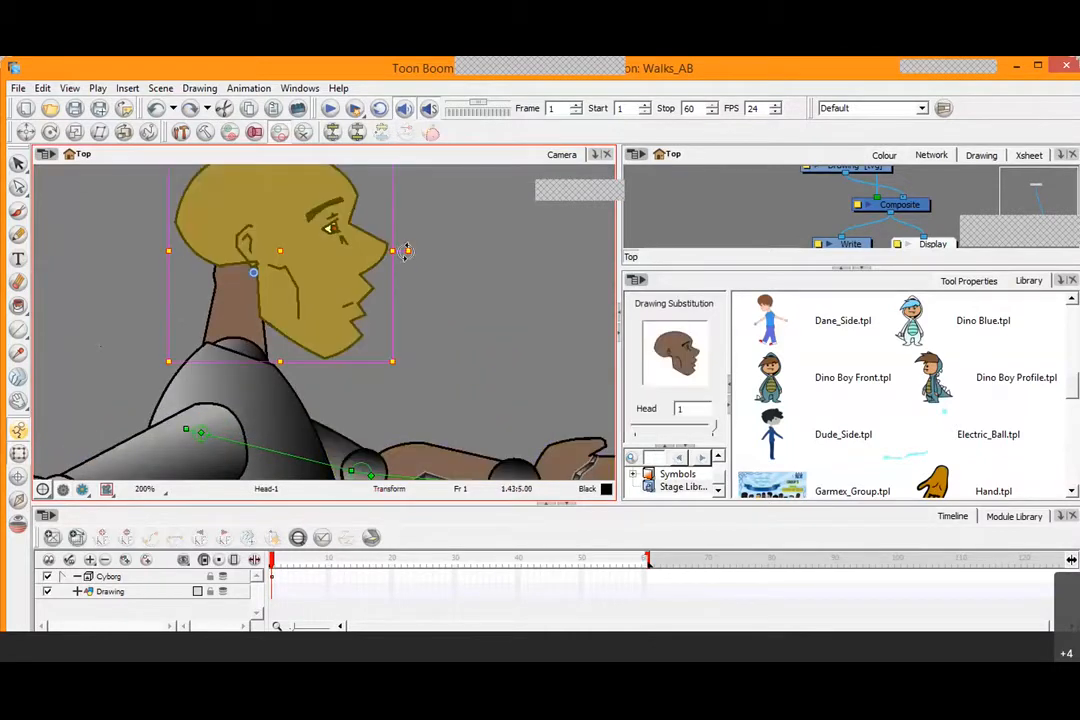
mouse_move(407, 249)
mouse_down()
mouse_move(391, 217)
mouse_move(410, 277)
mouse_move(389, 241)
mouse_move(400, 261)
mouse_up()
key(ctrl+z)
key(b)
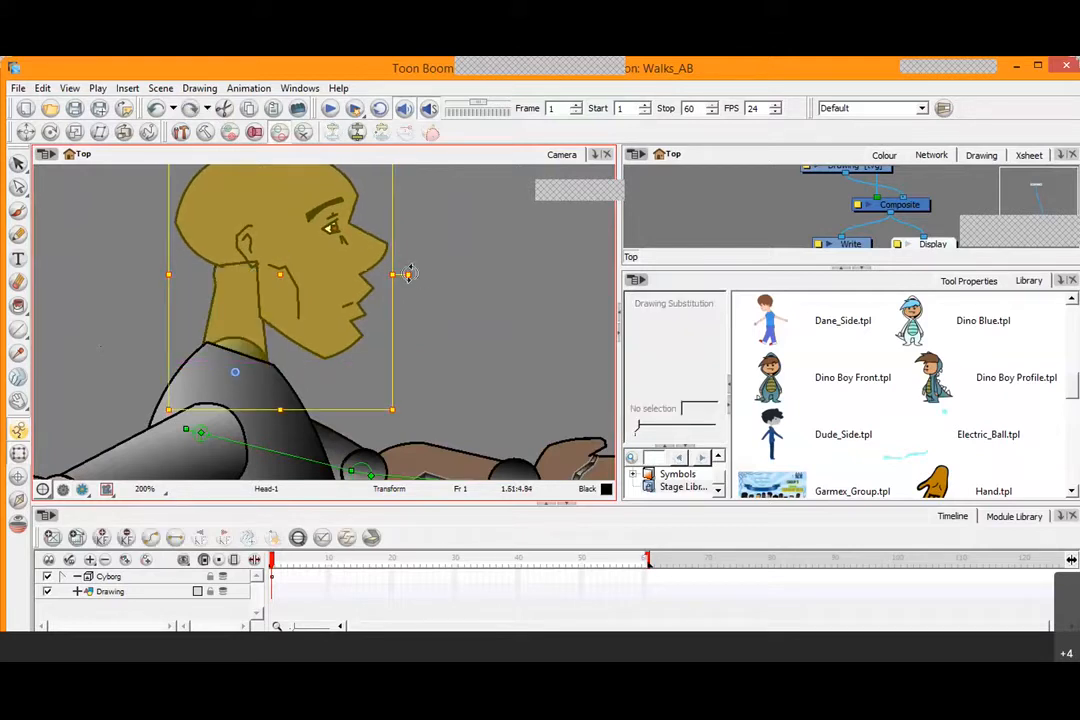
drag(410, 272, 378, 275)
Select the parent of the whole upper body, try tilting it backward about the waist pivot, and undo the rotation
key(space)
scroll(380, 280, down, 1)
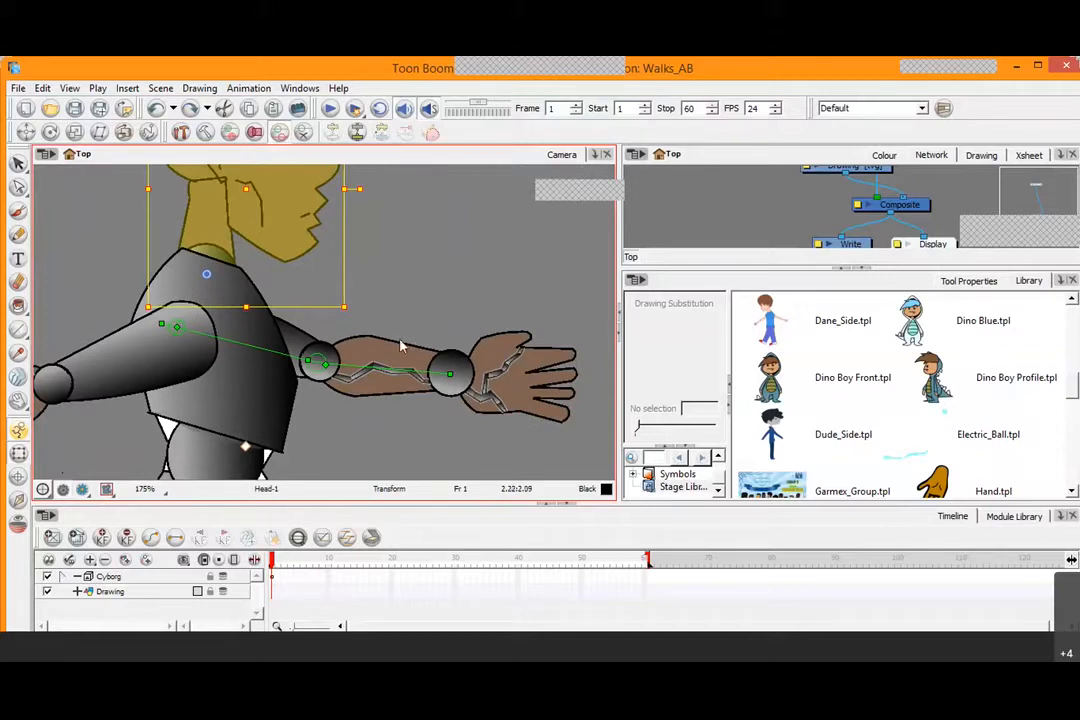
key(2)
key(2)
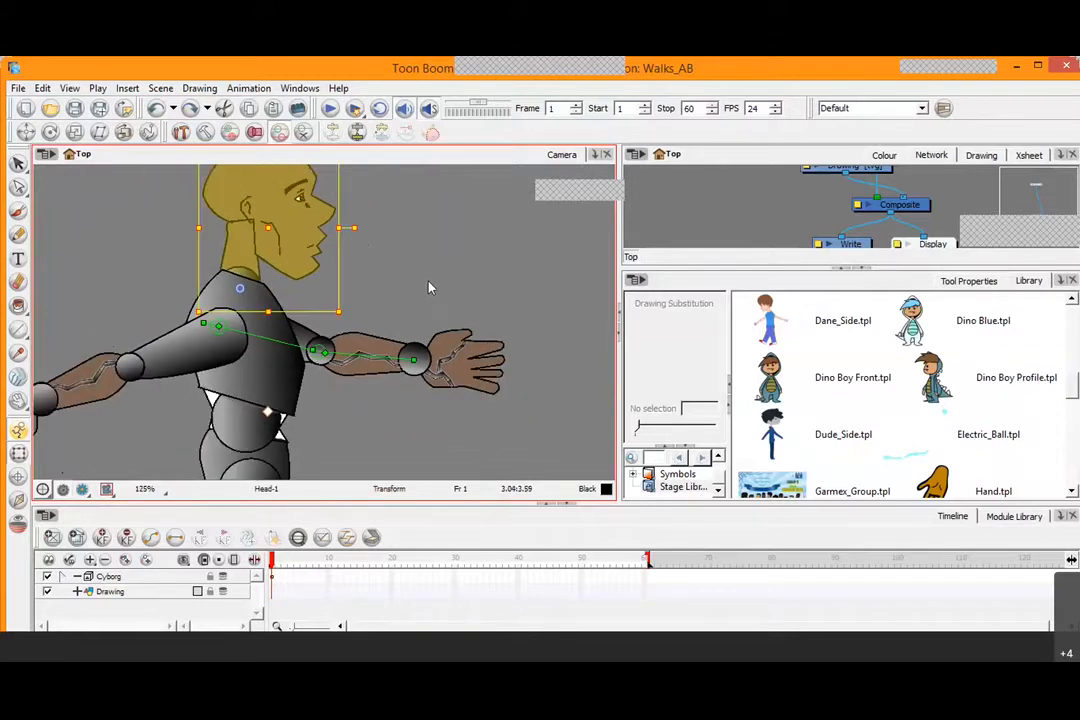
key(b)
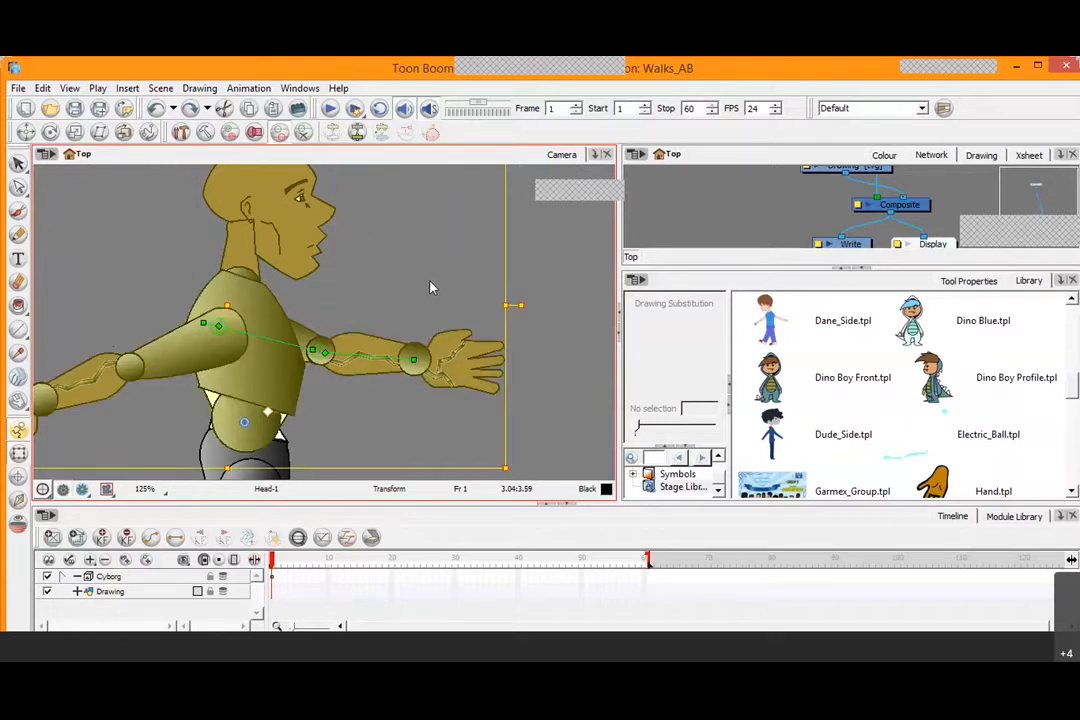
key(2)
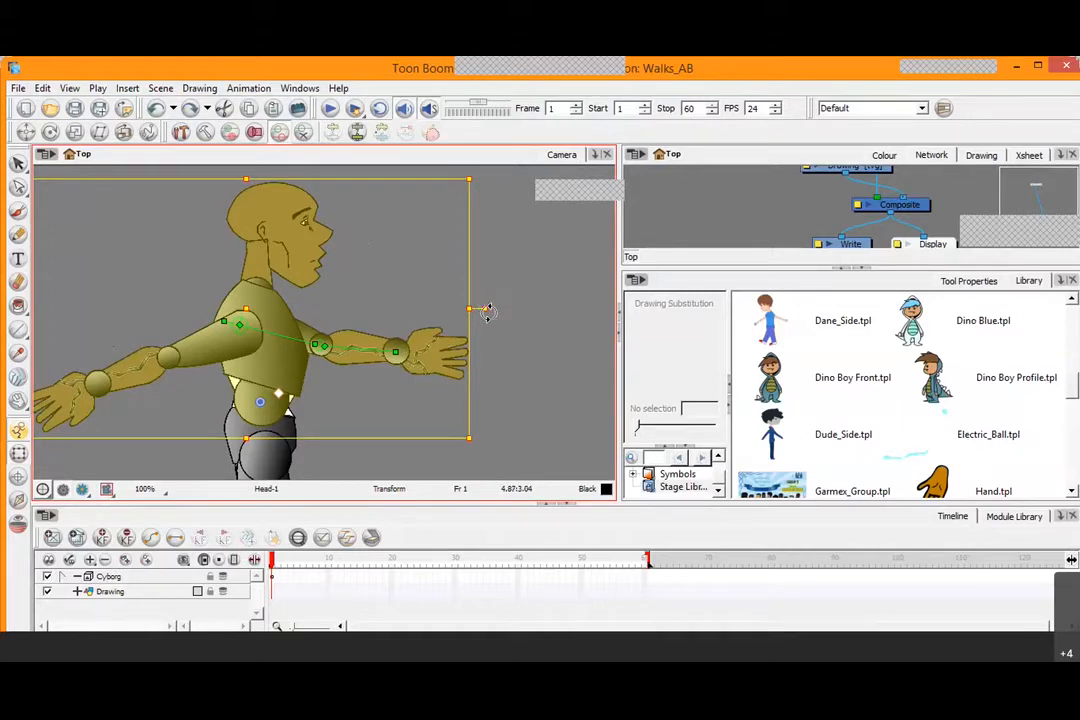
drag(487, 312, 440, 290)
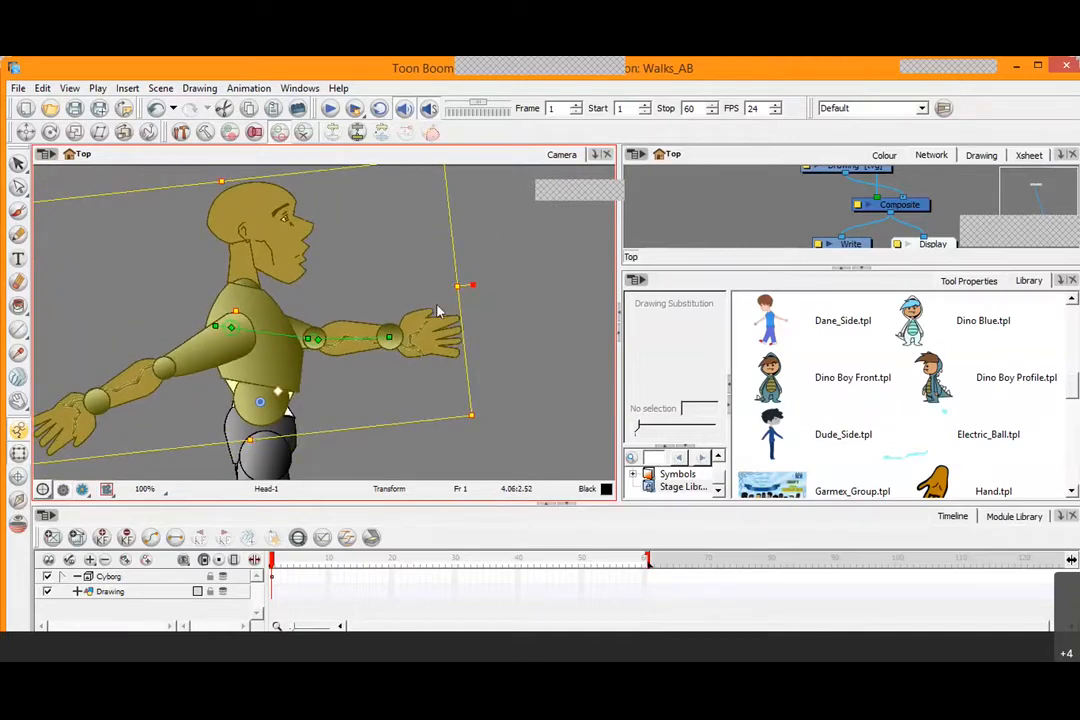
key(ctrl+z)
Select the whole character through its top parent and move it to the left edge of the camera frame
key(space)
drag(455, 340, 436, 308)
key(1)
key(1)
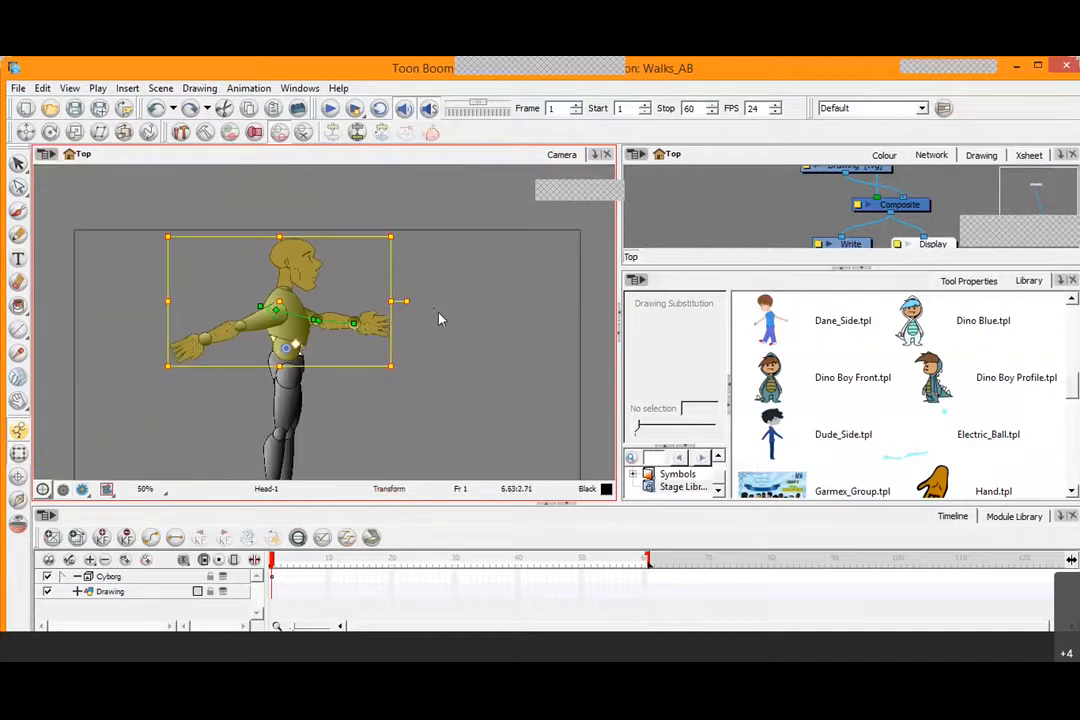
key(1)
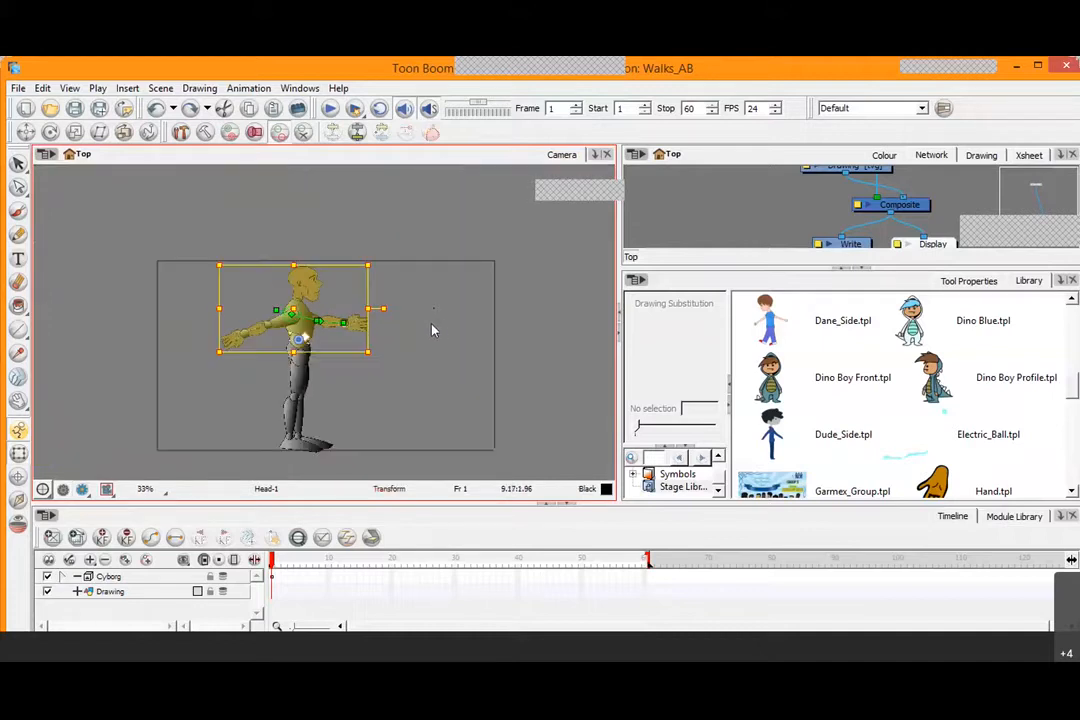
key(b)
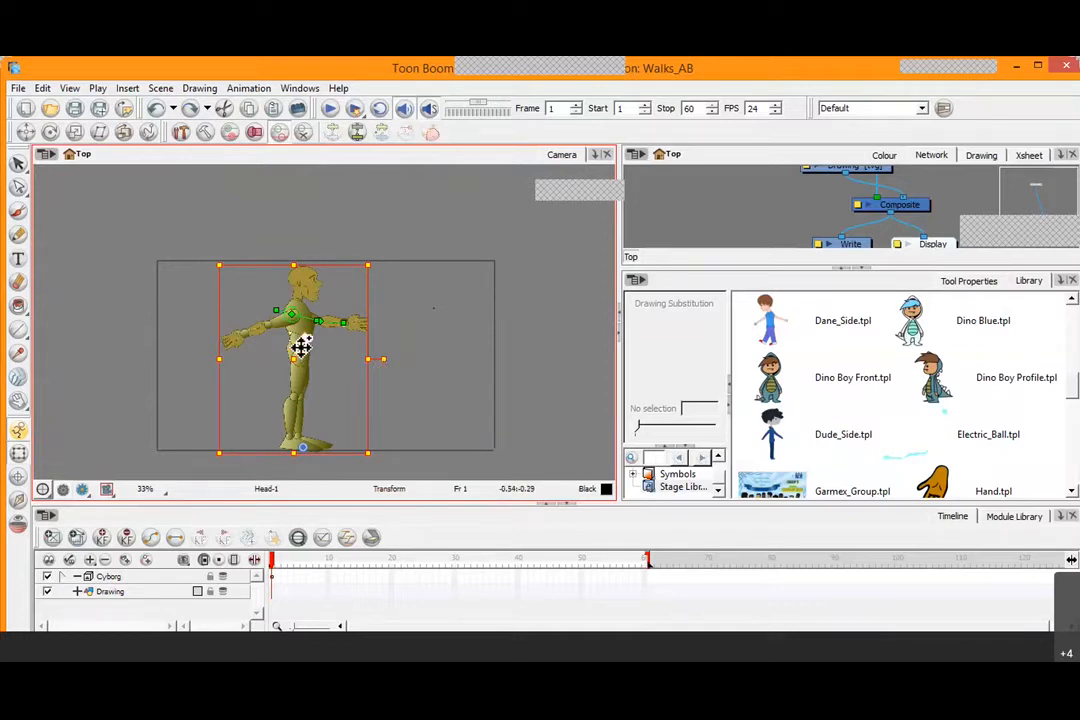
drag(301, 342, 212, 342)
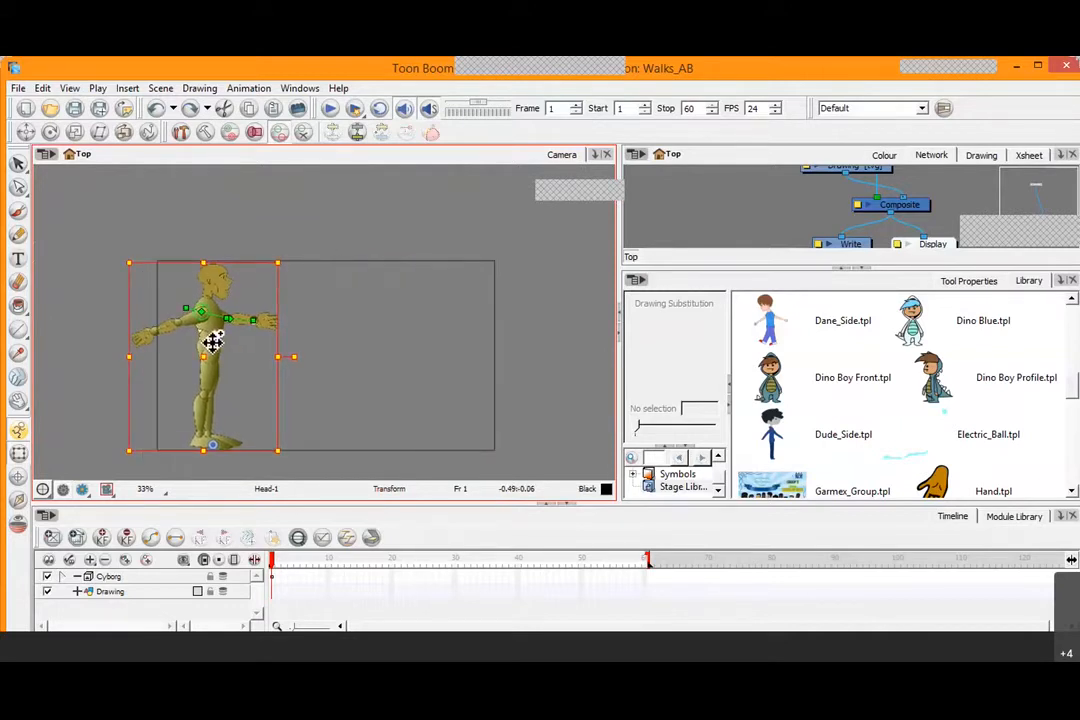
Scale the whole character down about its foot pivot so it stands inside the camera frame's lower-left area, and deselect it
key(2)
key(2)
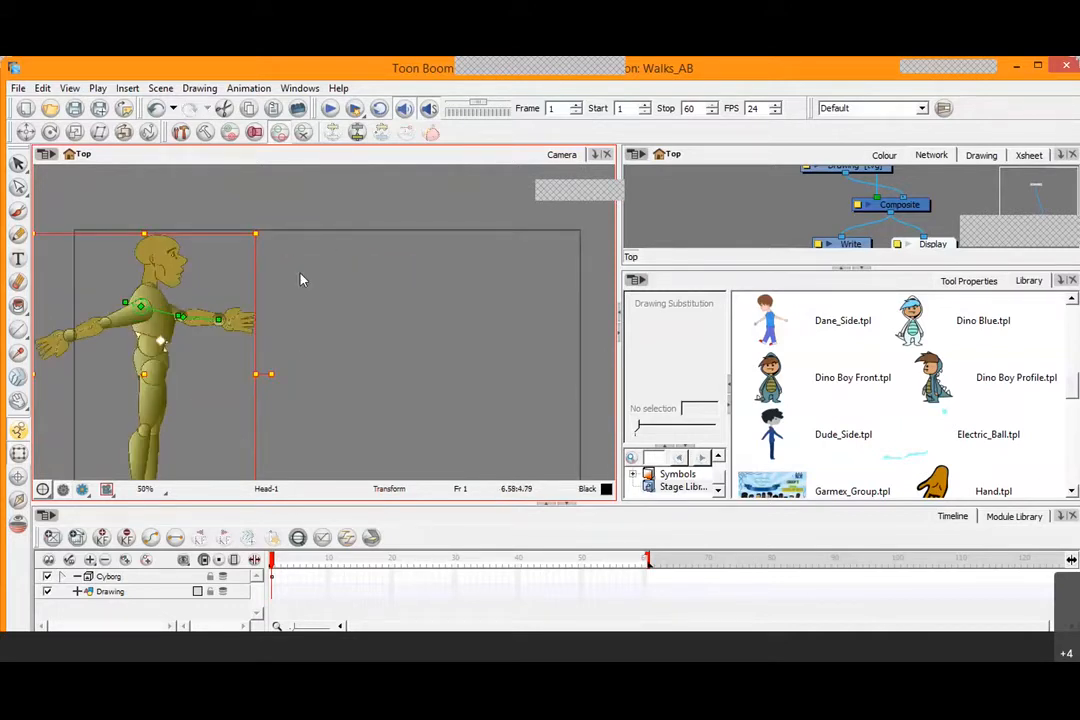
key(space)
drag(281, 283, 460, 298)
key(1)
key(1)
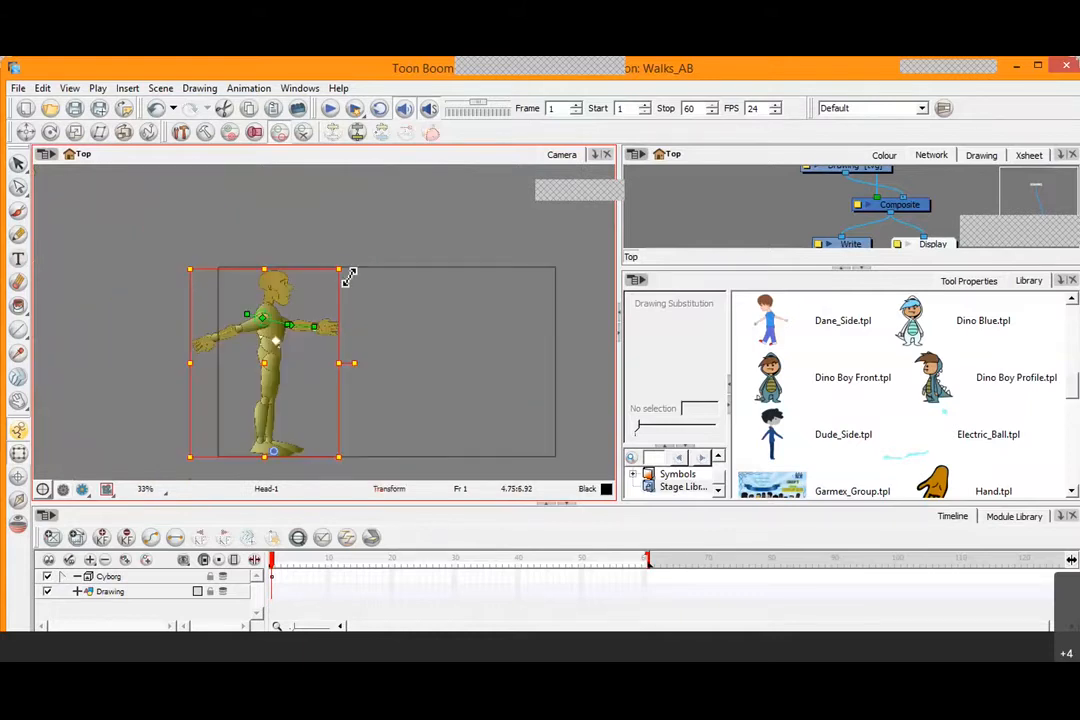
drag(346, 273, 367, 133)
key(2)
key(2)
key(2)
key(space)
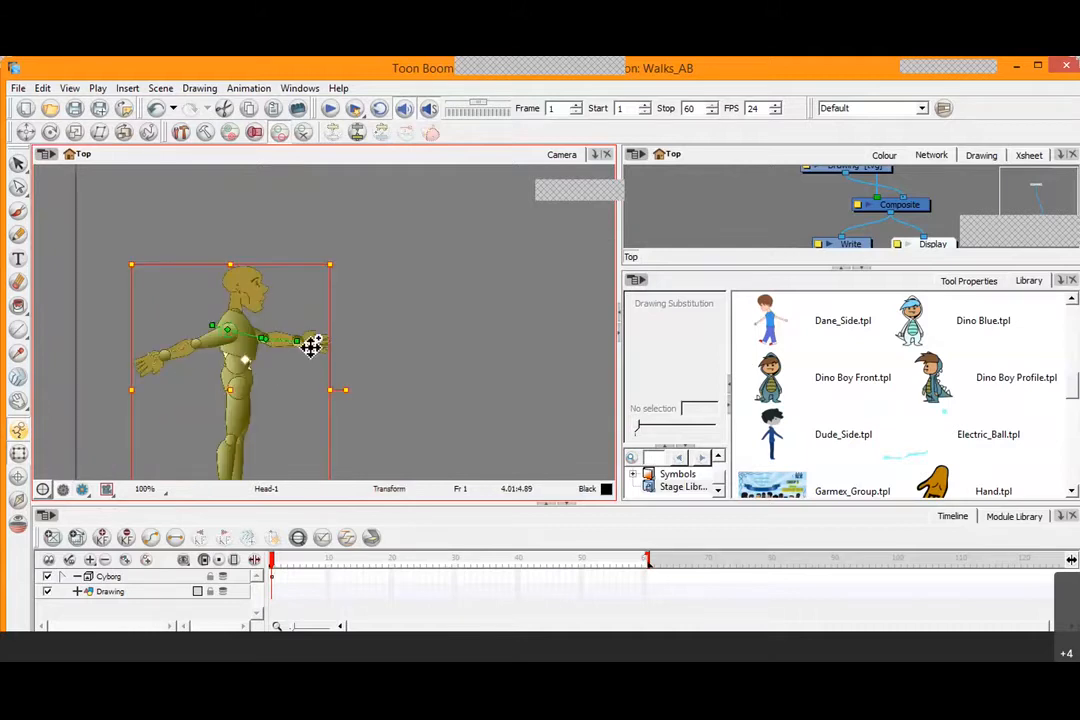
key(1)
key(1)
key(2)
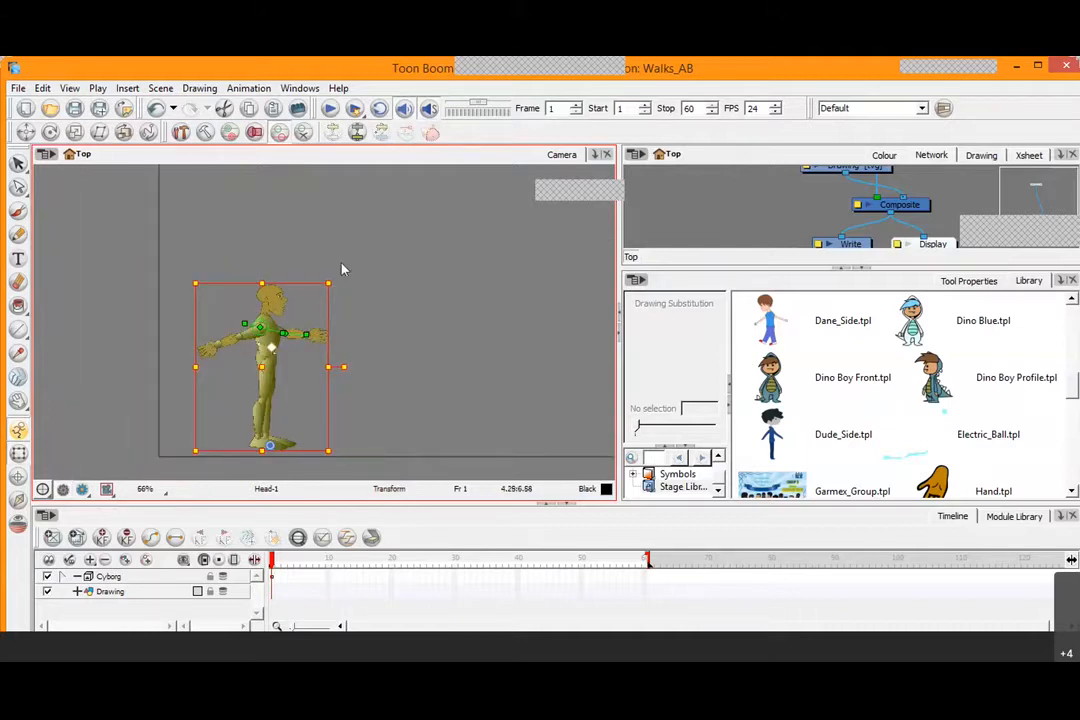
drag(341, 268, 400, 205)
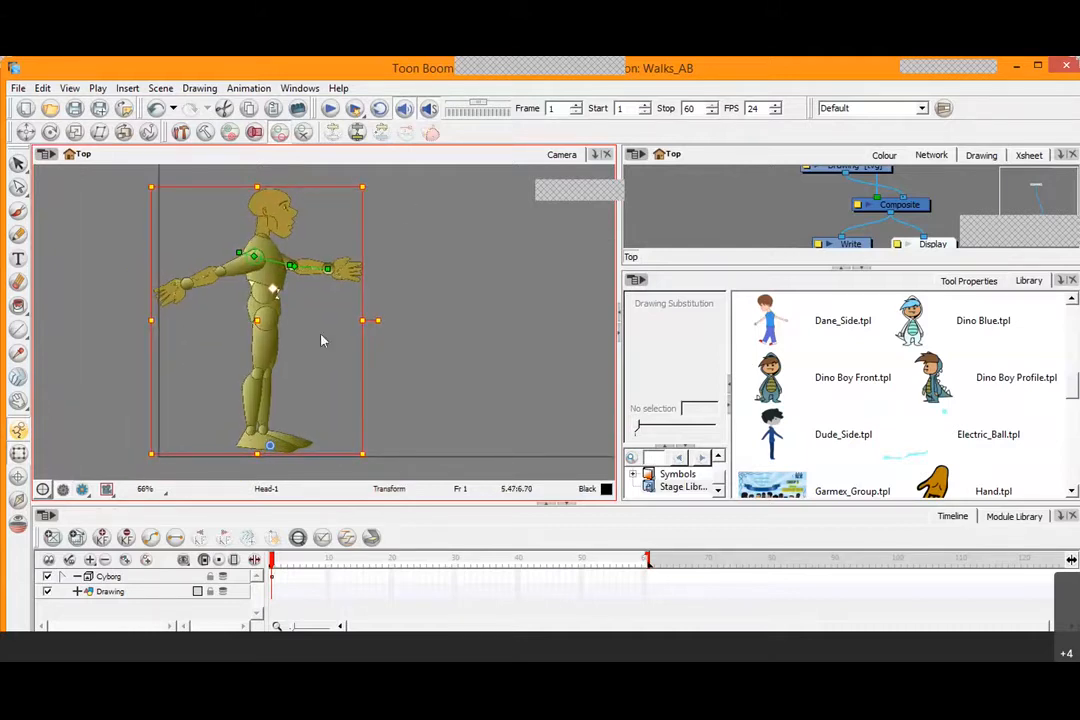
click(465, 224)
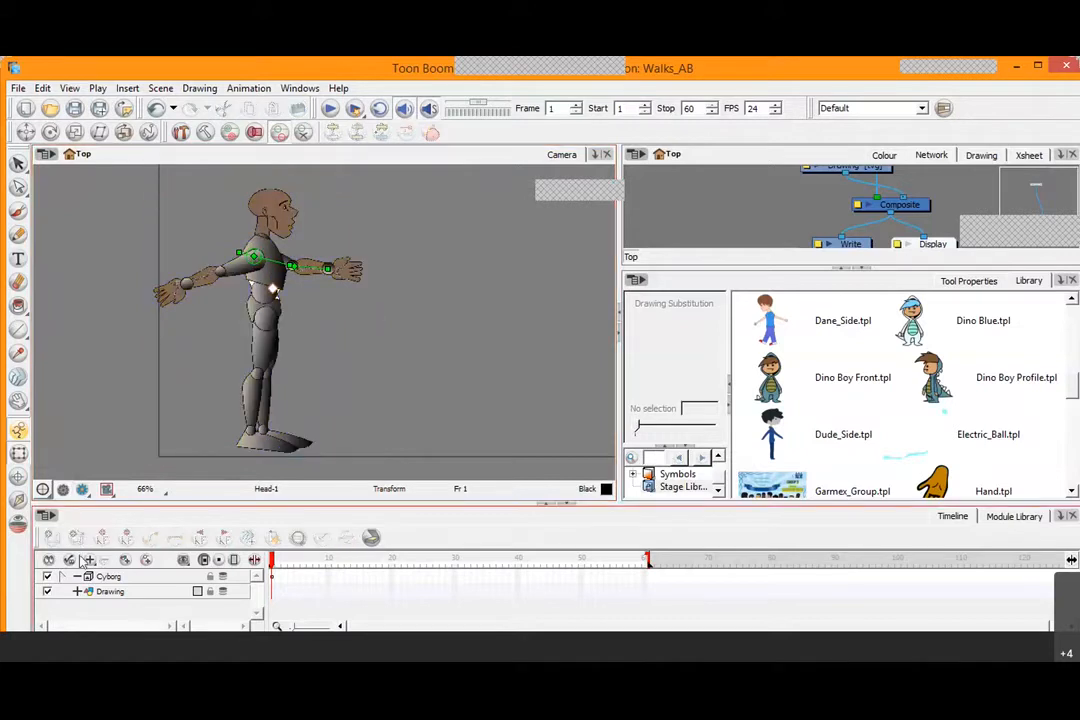
Add a Colour-Card layer to the scene as a plain background behind the character
click(89, 562)
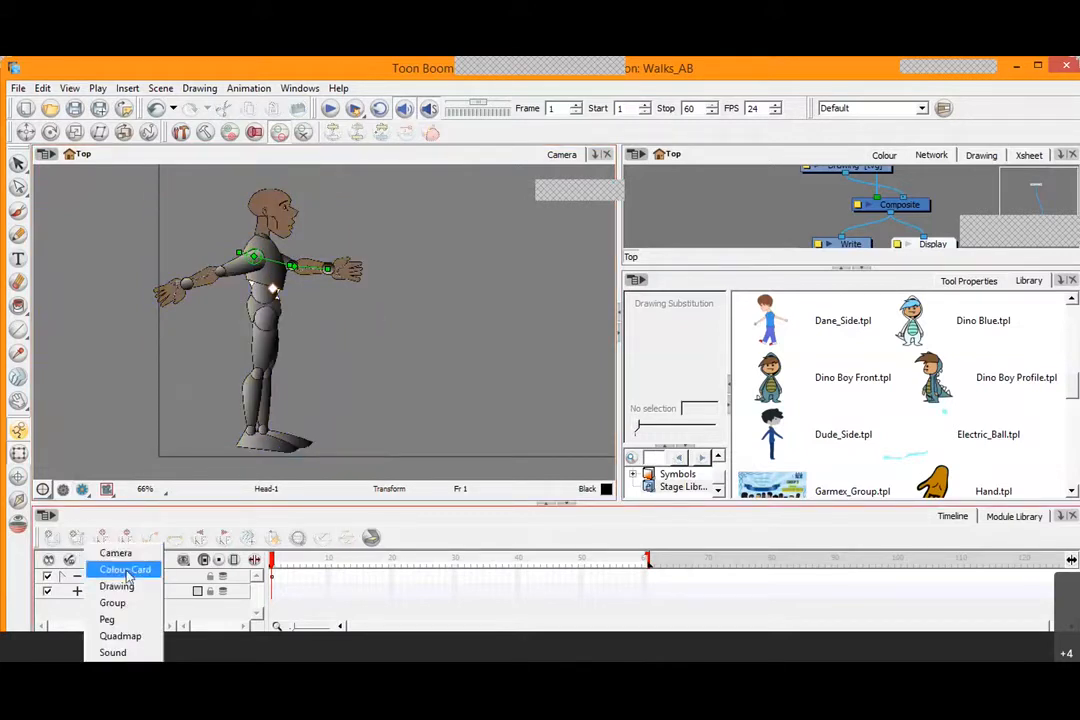
click(168, 530)
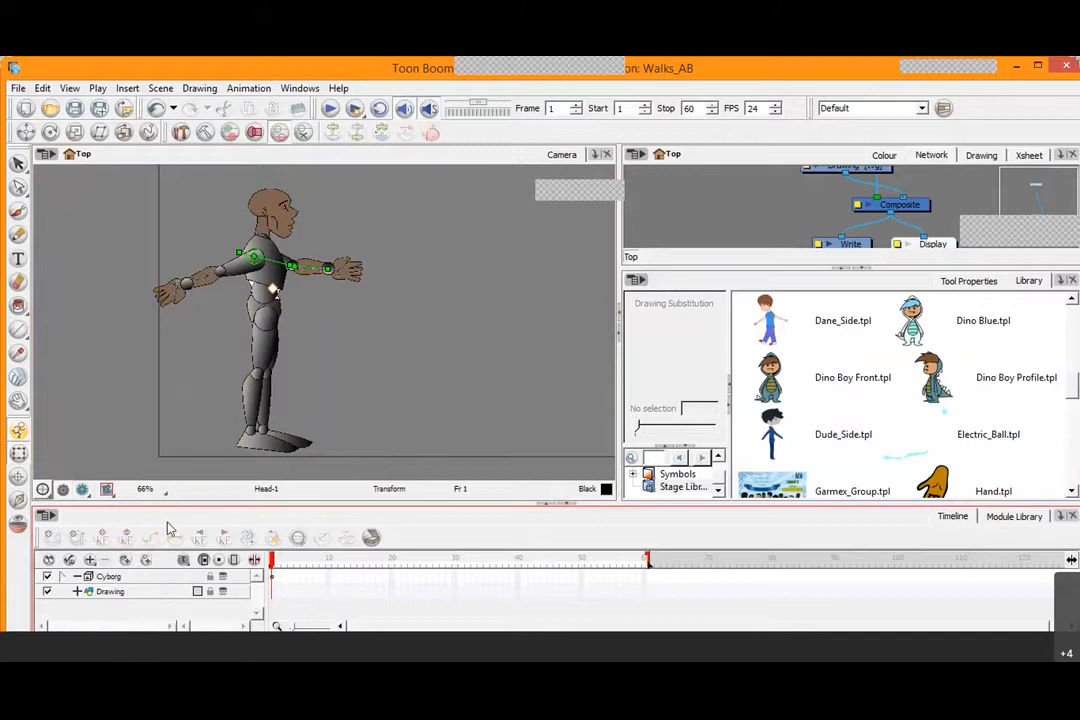
click(89, 562)
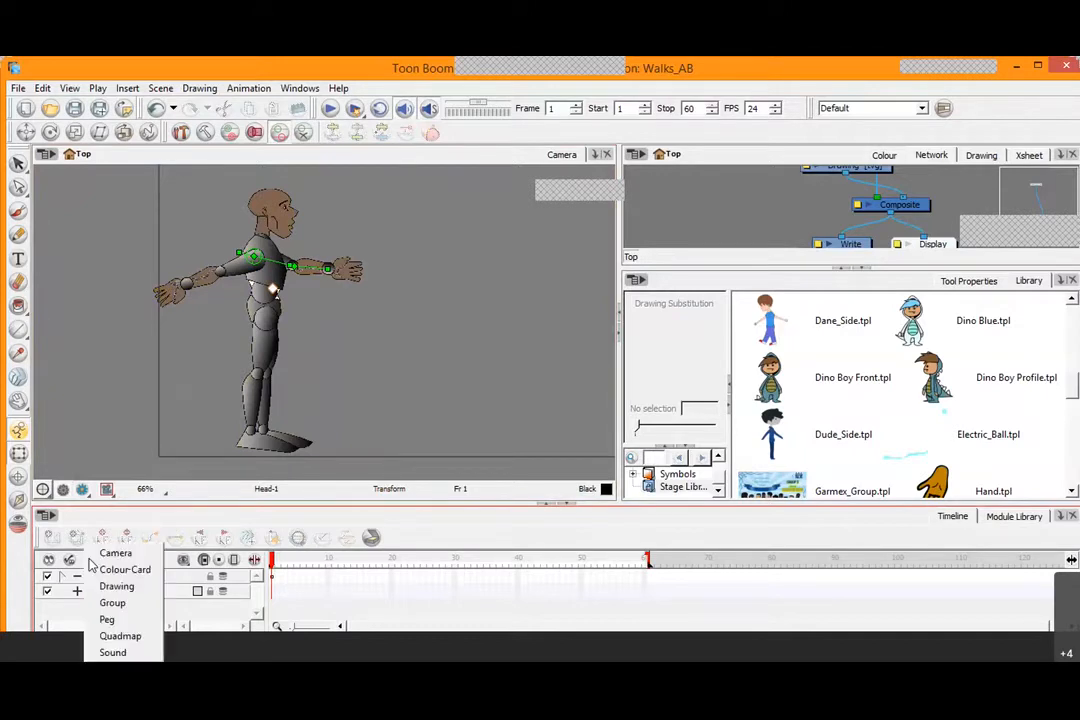
click(145, 570)
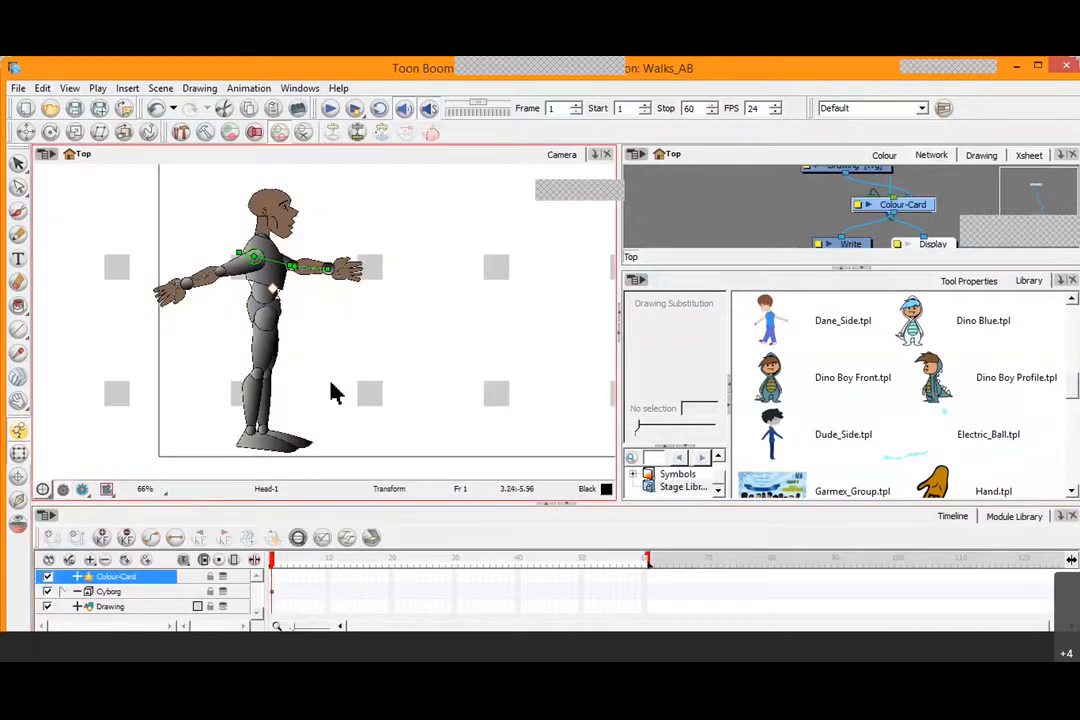
Select the near lower leg, try bending it backward at the knee, and deselect the leg
key(2)
key(2)
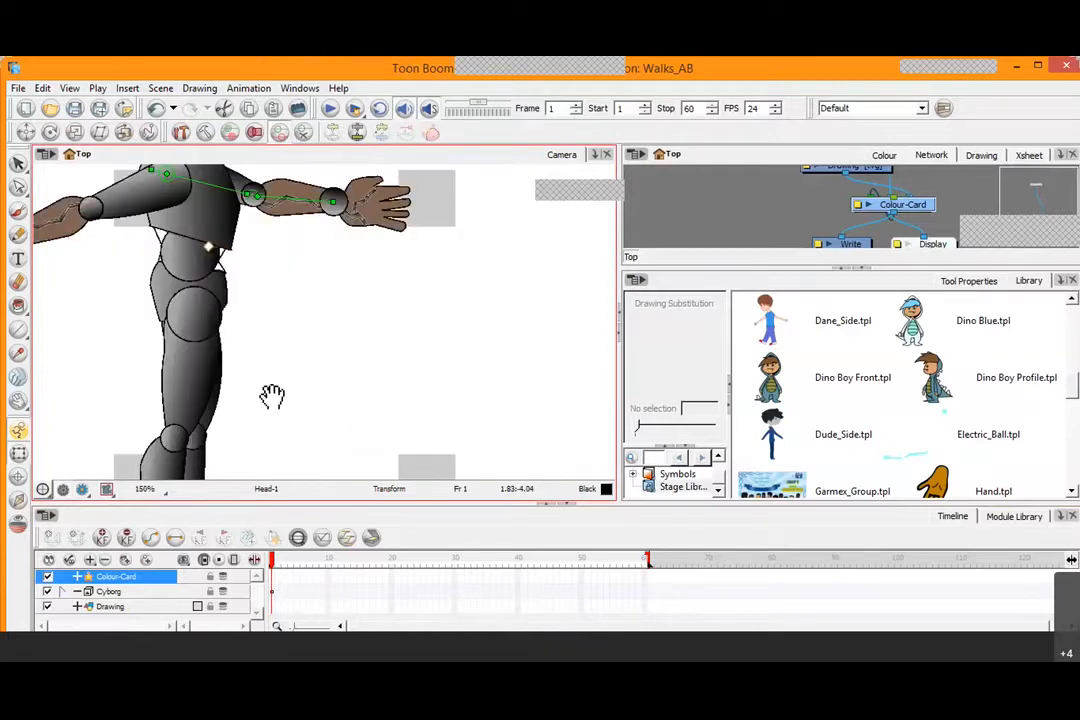
drag(272, 396, 306, 333)
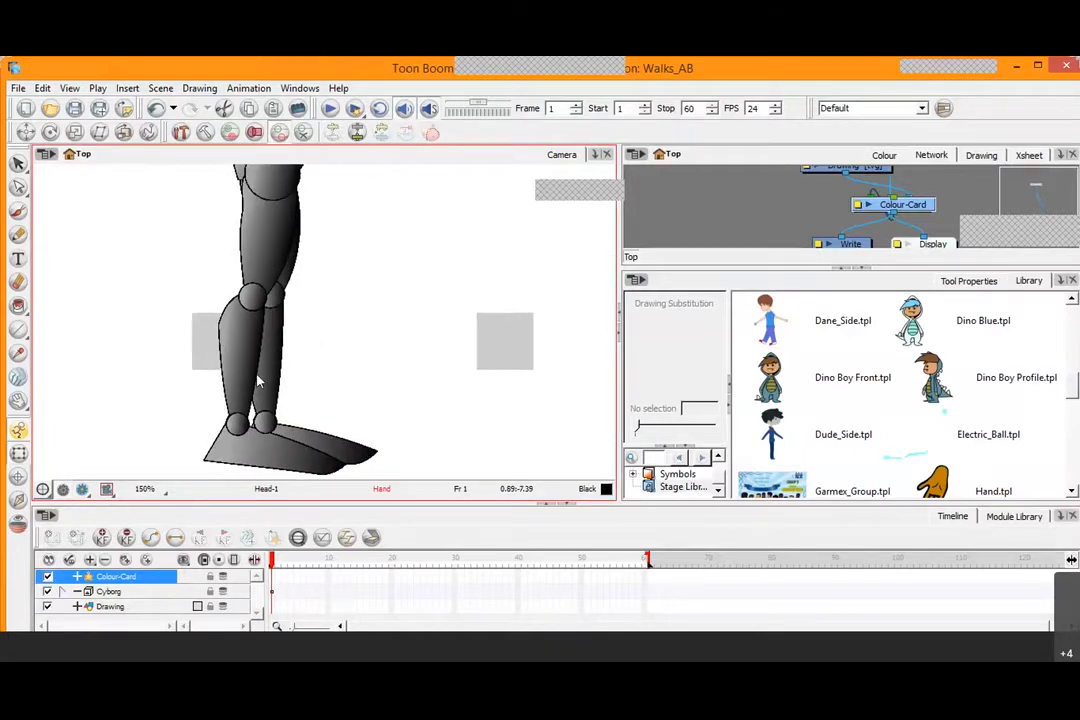
click(255, 378)
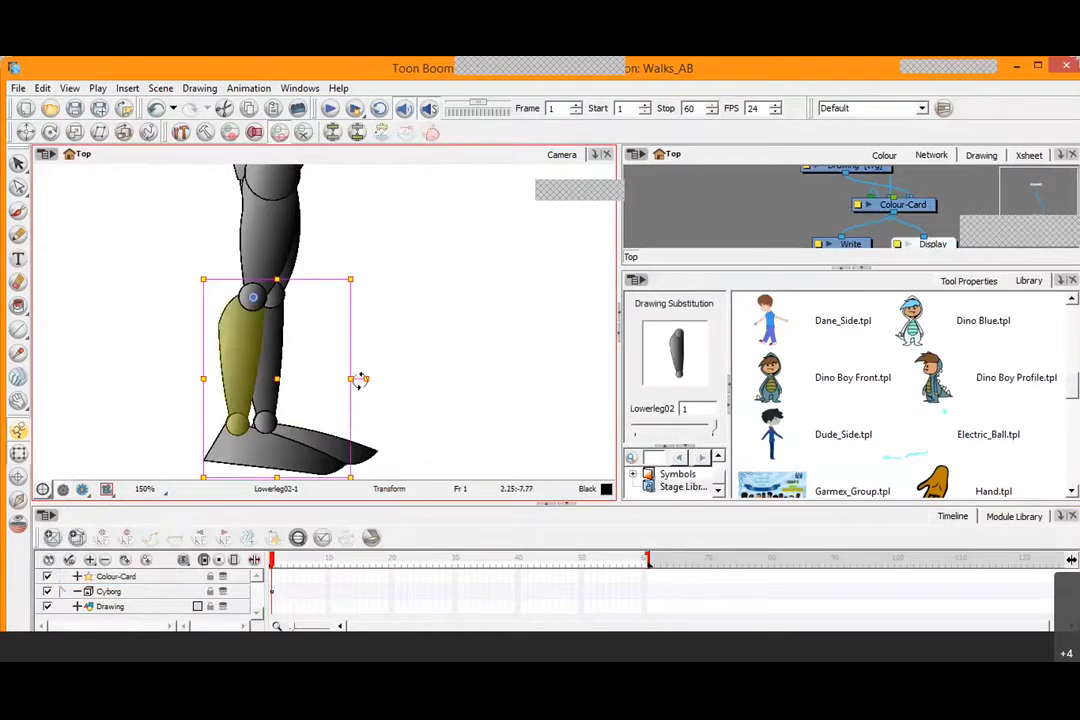
drag(313, 403, 264, 385)
key(b)
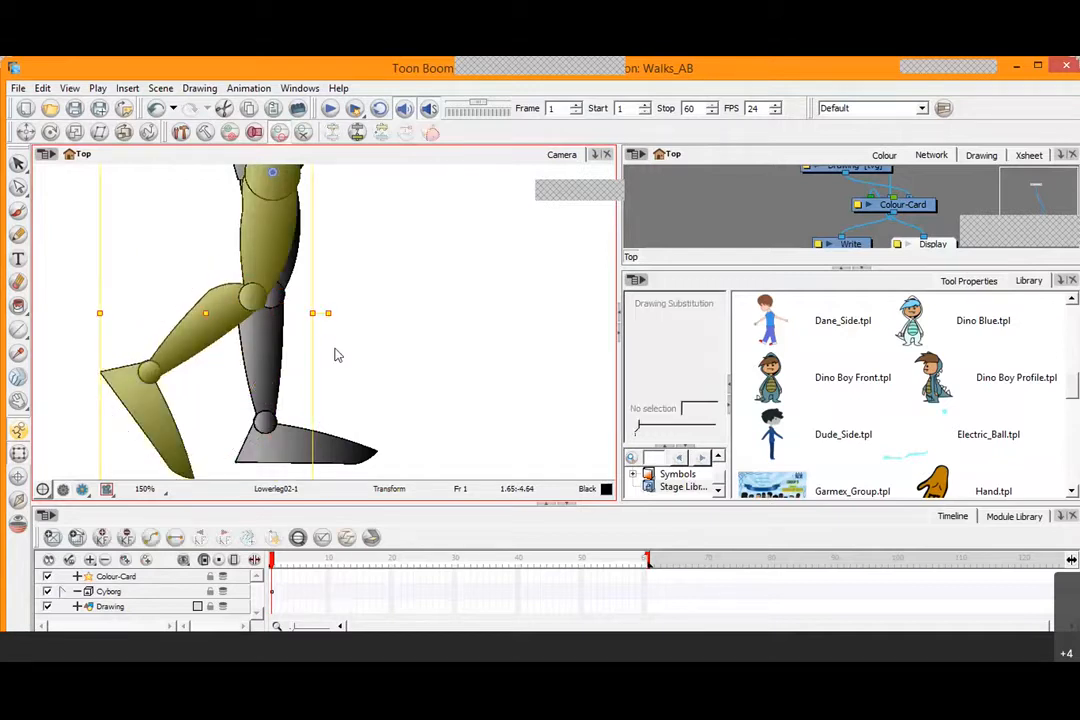
click(148, 459)
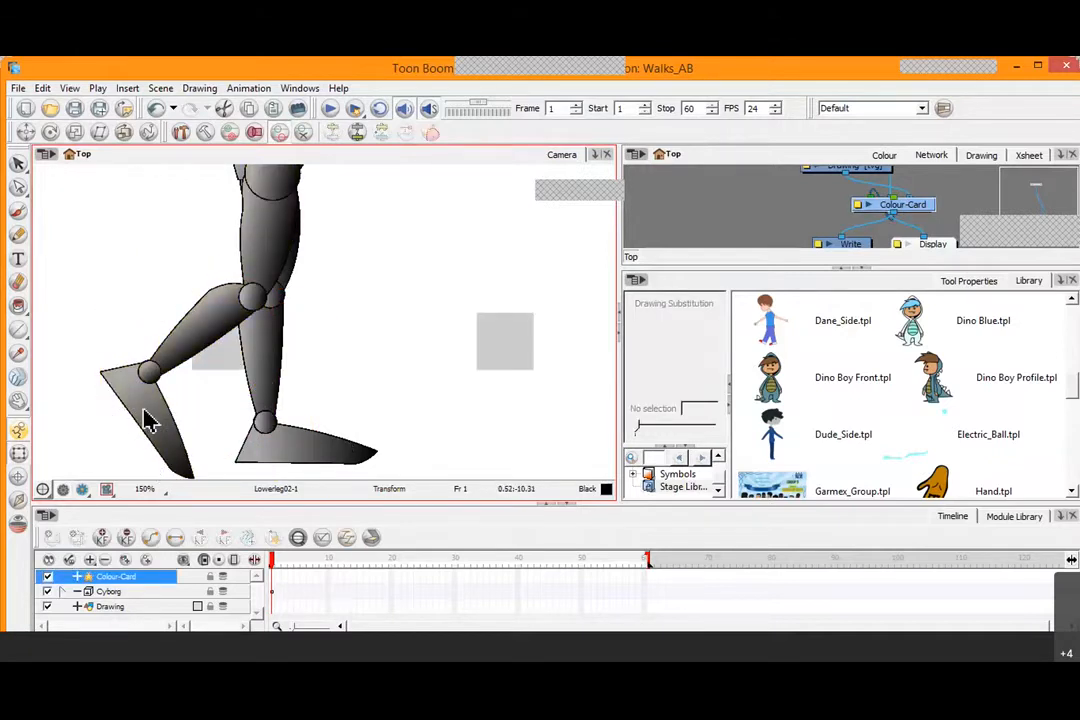
Go up from the near foot to the whole leg's parent, try swinging the leg about the hip, and undo the swing
click(152, 418)
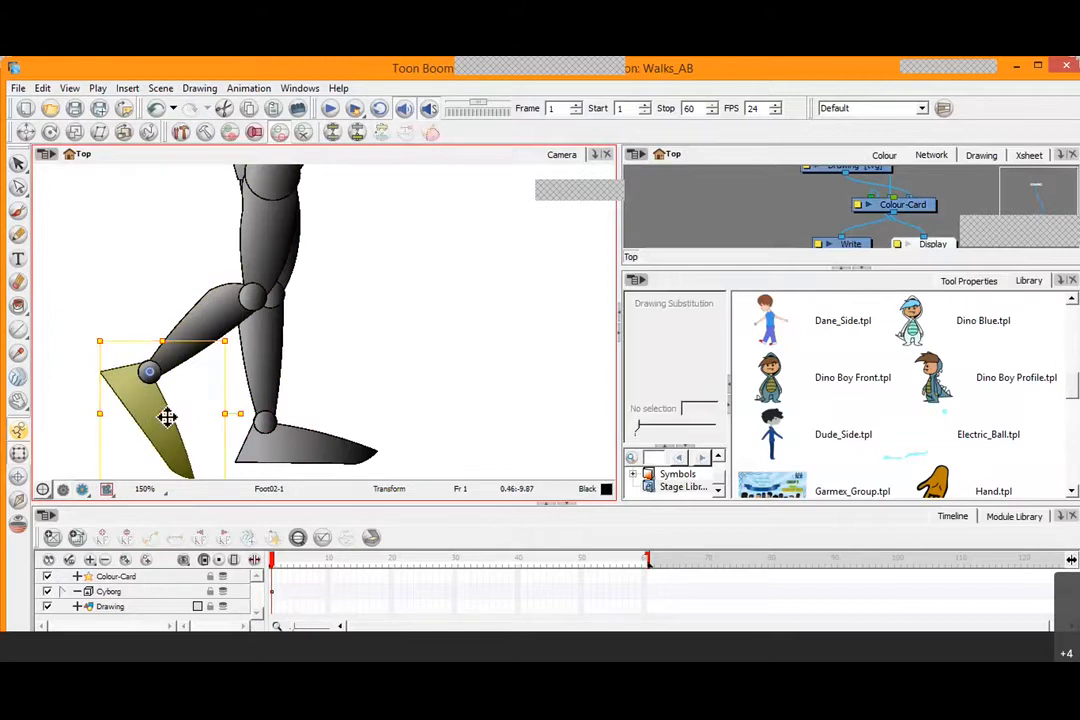
key(b)
key(1)
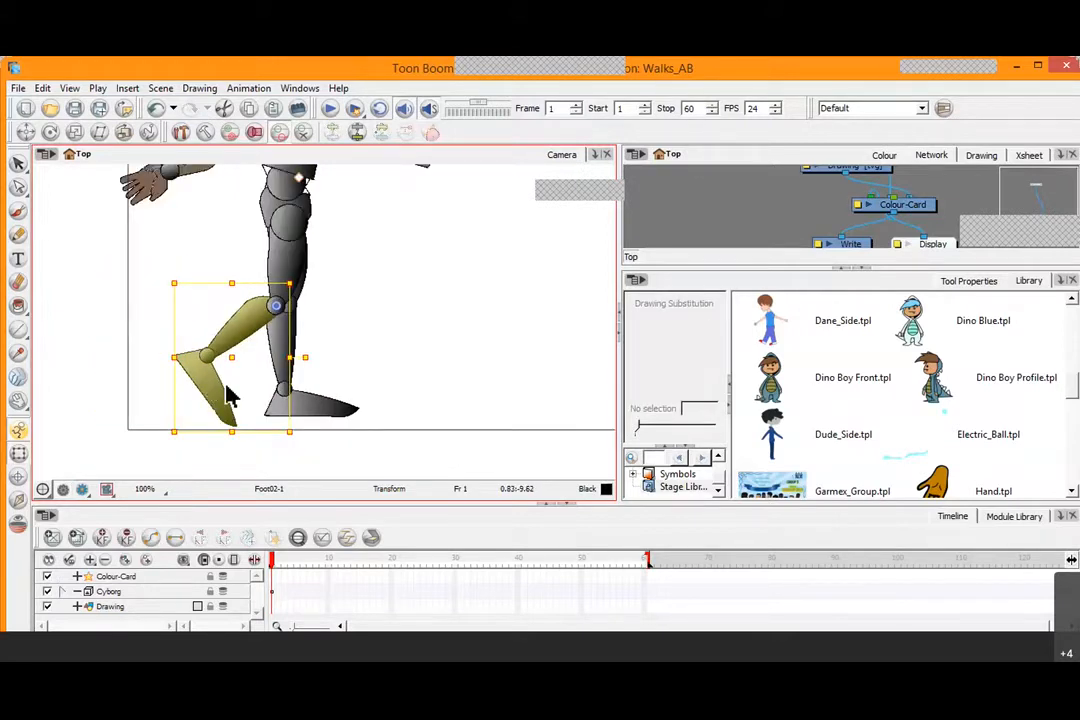
key(b)
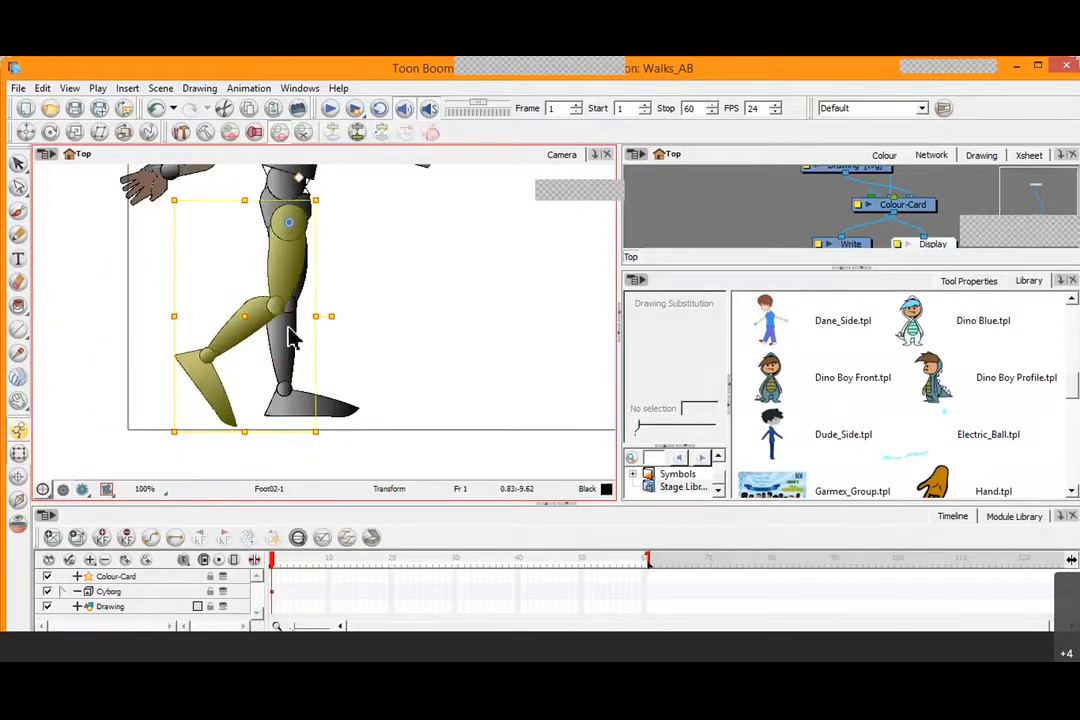
drag(334, 317, 360, 148)
key(space)
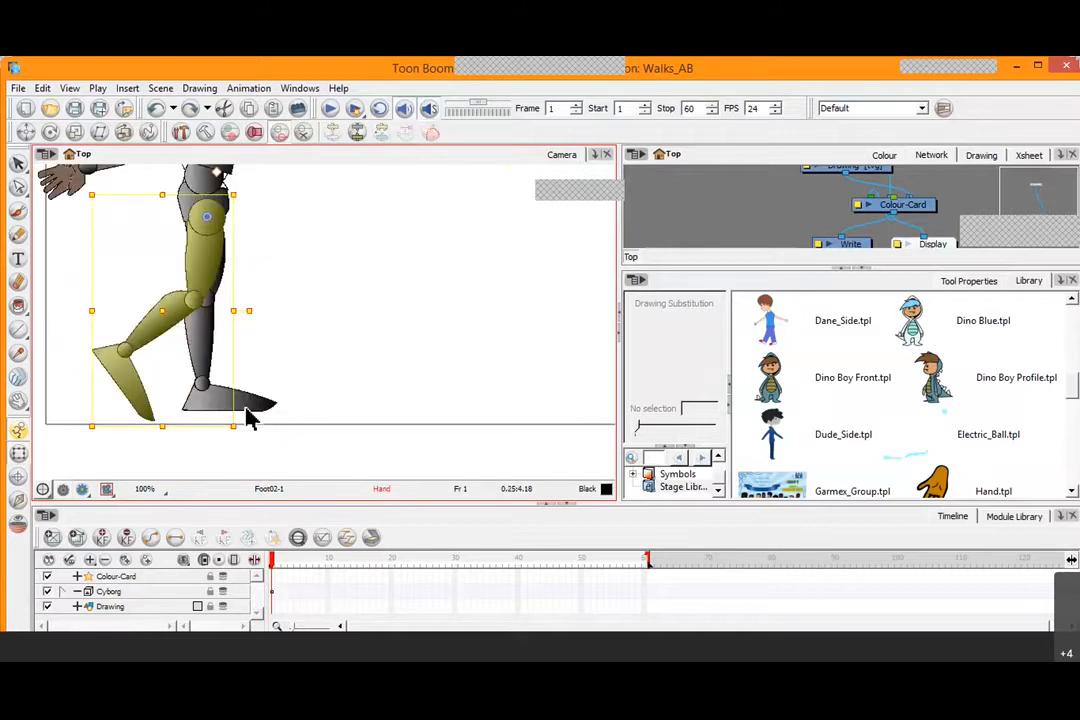
Select the far foot, go up to the whole leg's parent, and try swinging the straight leg forward about the hip
click(255, 403)
drag(277, 400, 289, 398)
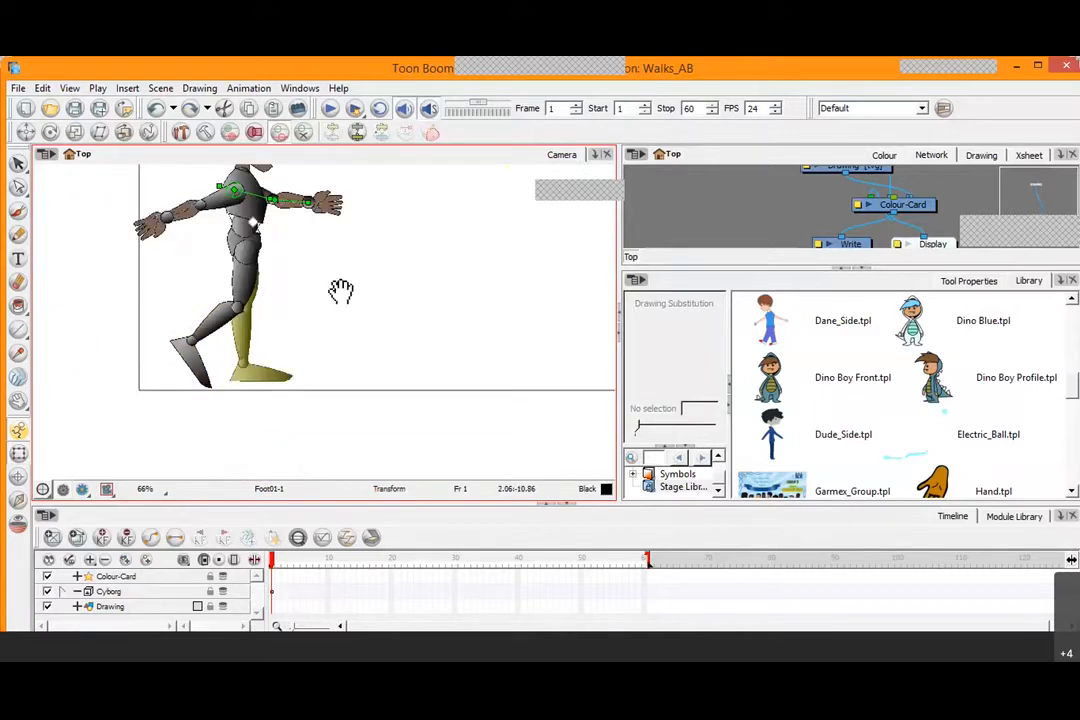
mouse_move(341, 291)
mouse_down()
mouse_move(328, 347)
mouse_move(322, 213)
mouse_move(335, 301)
mouse_move(340, 241)
mouse_move(345, 266)
mouse_up()
click(285, 370)
key(2)
key(2)
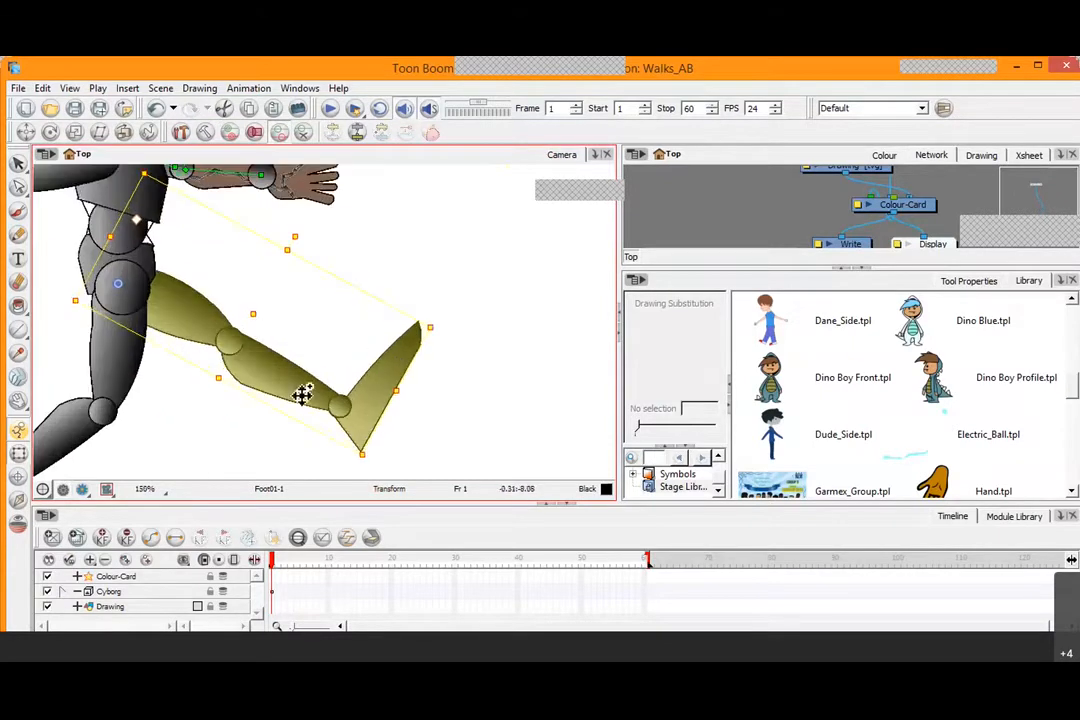
Try bending the raised far leg at the knee, and undo the leg rotations
click(311, 381)
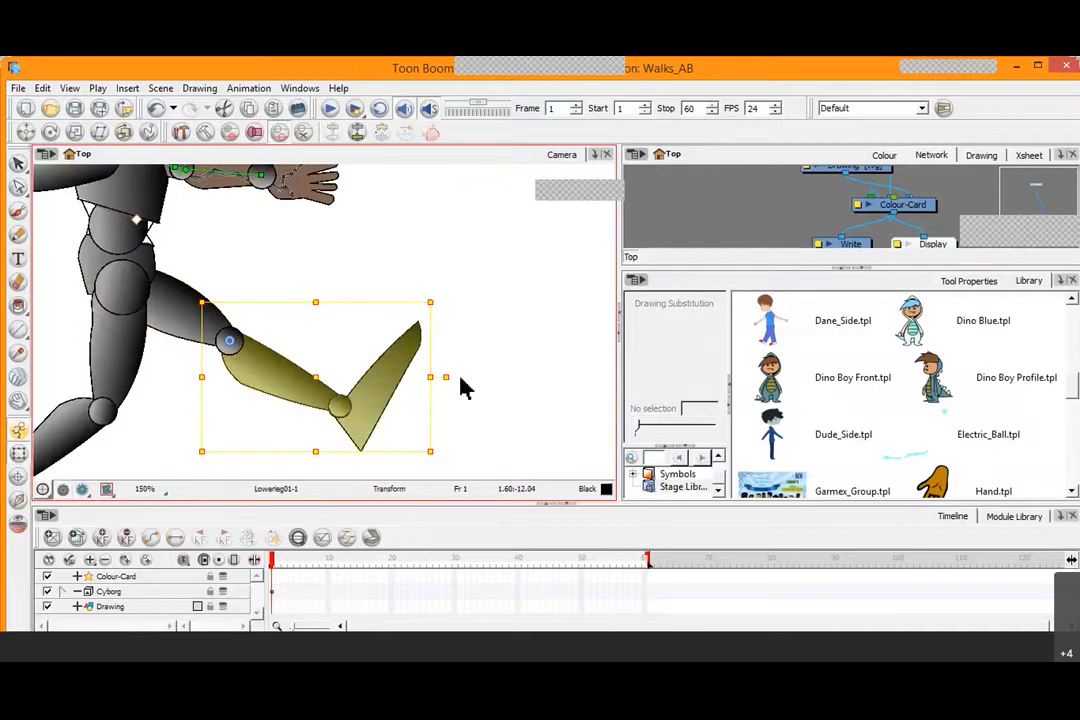
drag(448, 378, 277, 463)
key(ctrl+z)
key(ctrl+z)
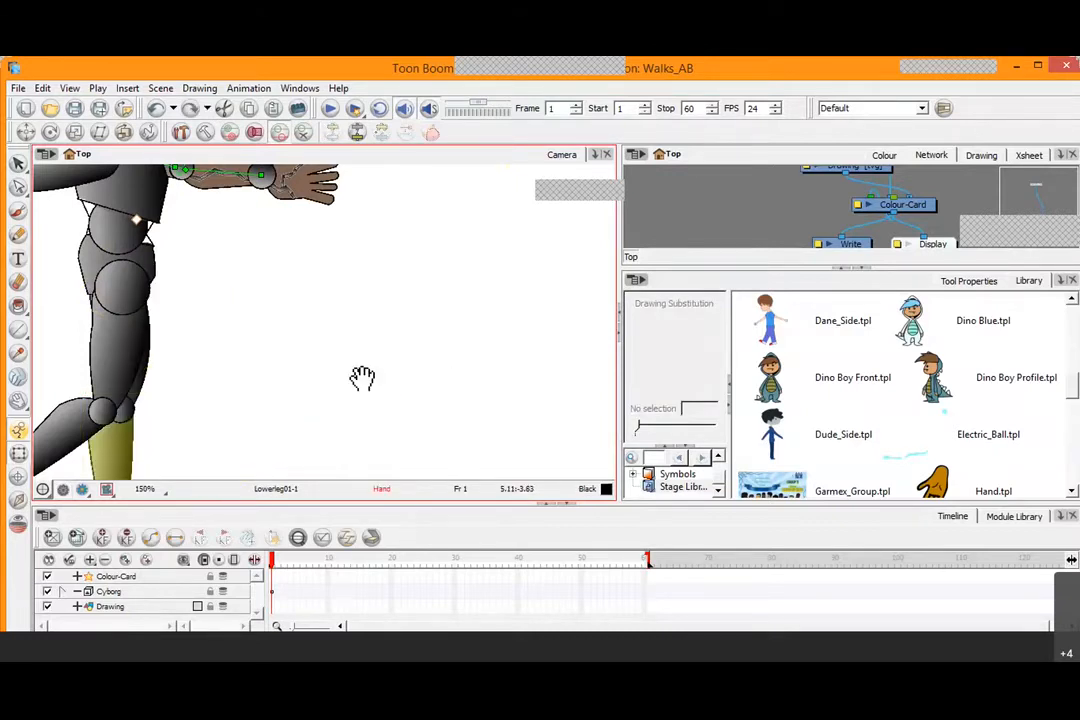
Select the near foot, try rotating it about the ankle pivot, and undo the change
drag(359, 378, 419, 219)
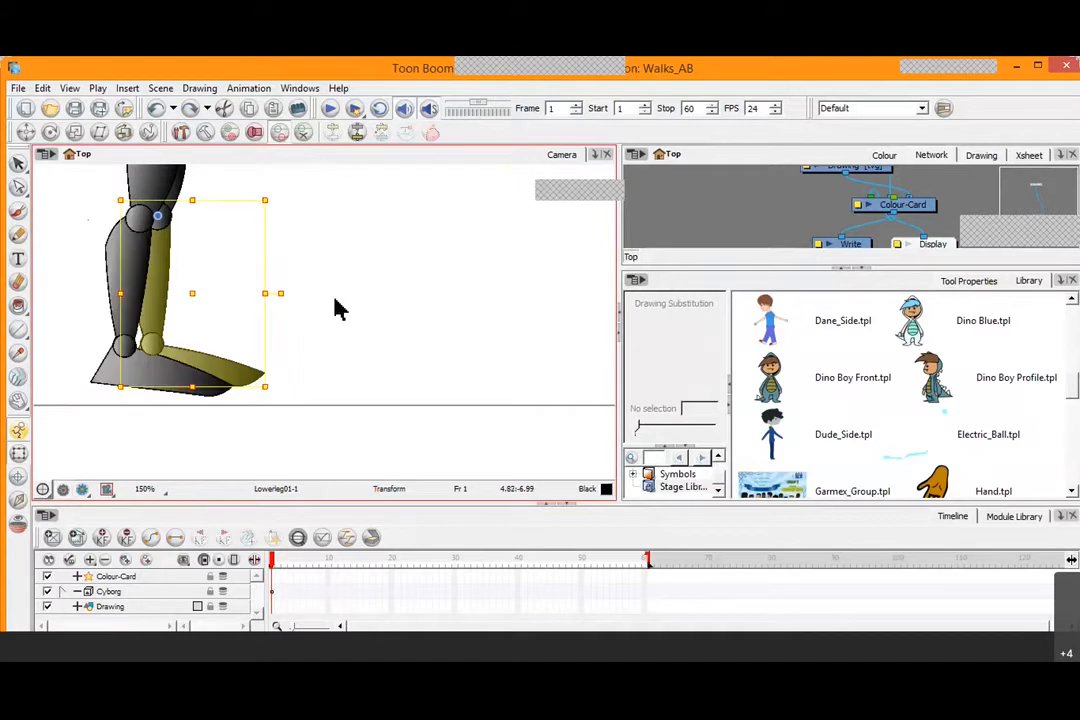
click(150, 378)
scroll(155, 373, up, 1)
scroll(155, 373, up, 1)
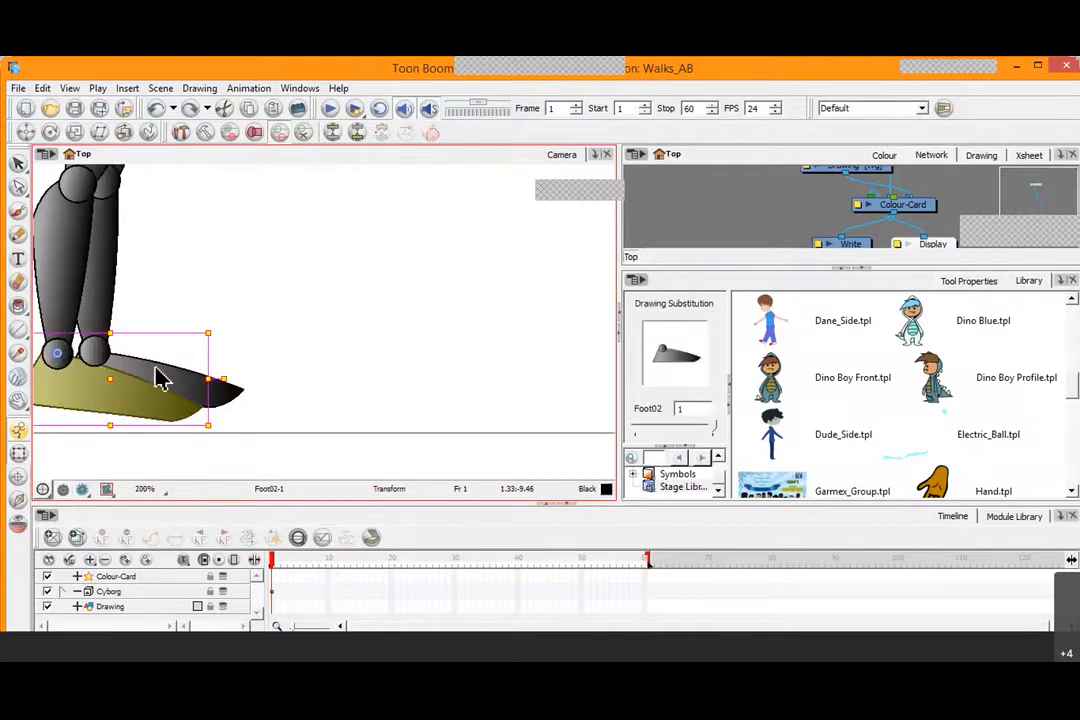
drag(186, 362, 292, 333)
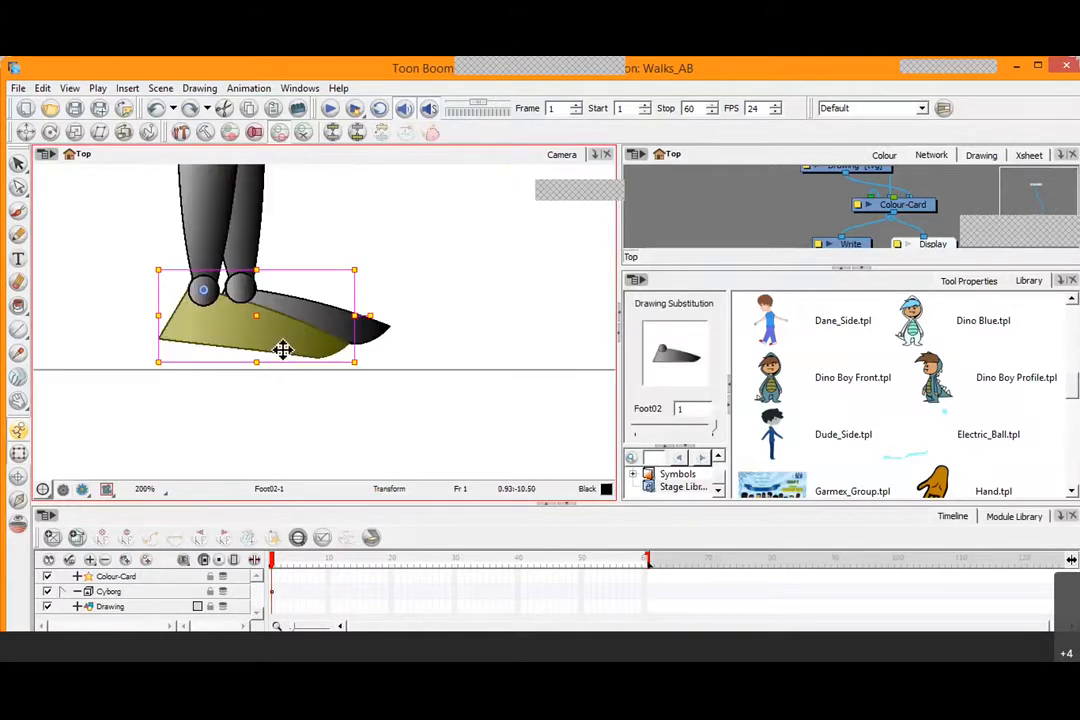
mouse_move(367, 316)
mouse_down()
mouse_move(357, 345)
mouse_move(349, 331)
mouse_move(345, 345)
mouse_move(353, 256)
mouse_move(352, 325)
mouse_move(361, 304)
mouse_move(350, 323)
mouse_up()
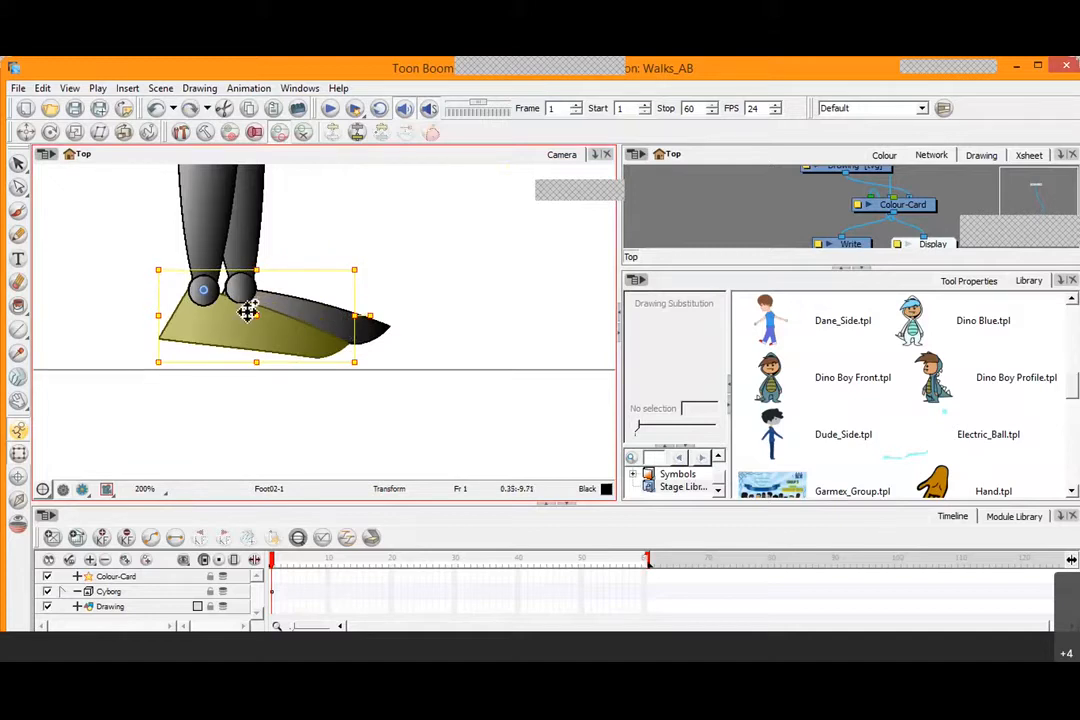
key(2)
key(2)
key(2)
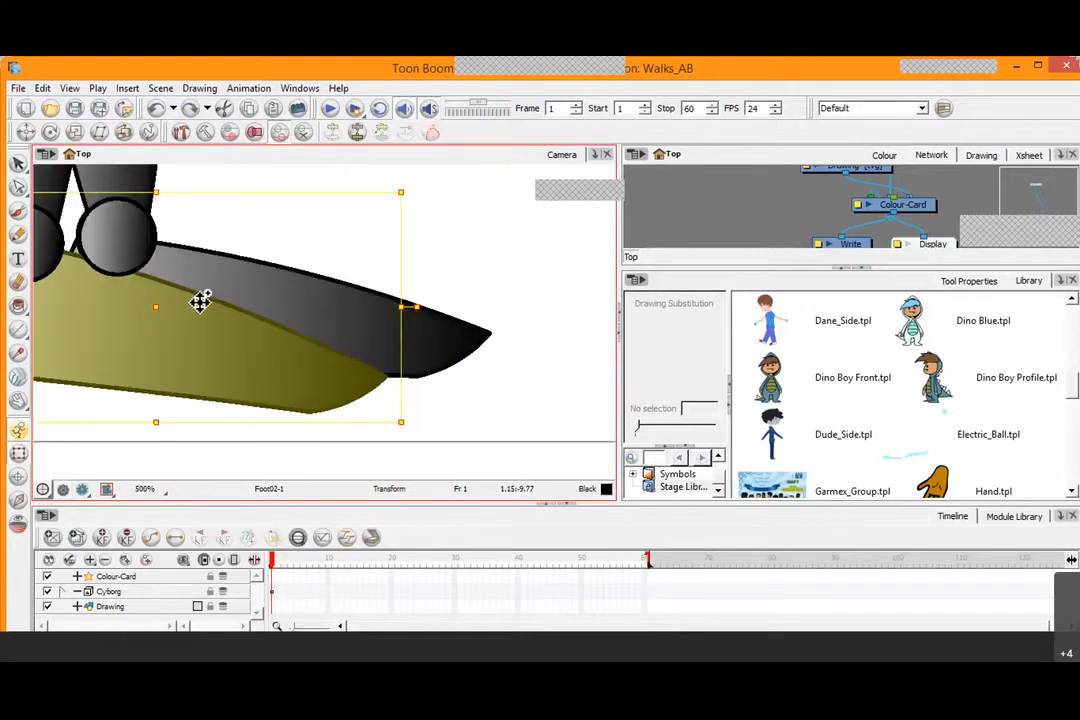
drag(137, 291, 426, 396)
key(ctrl+z)
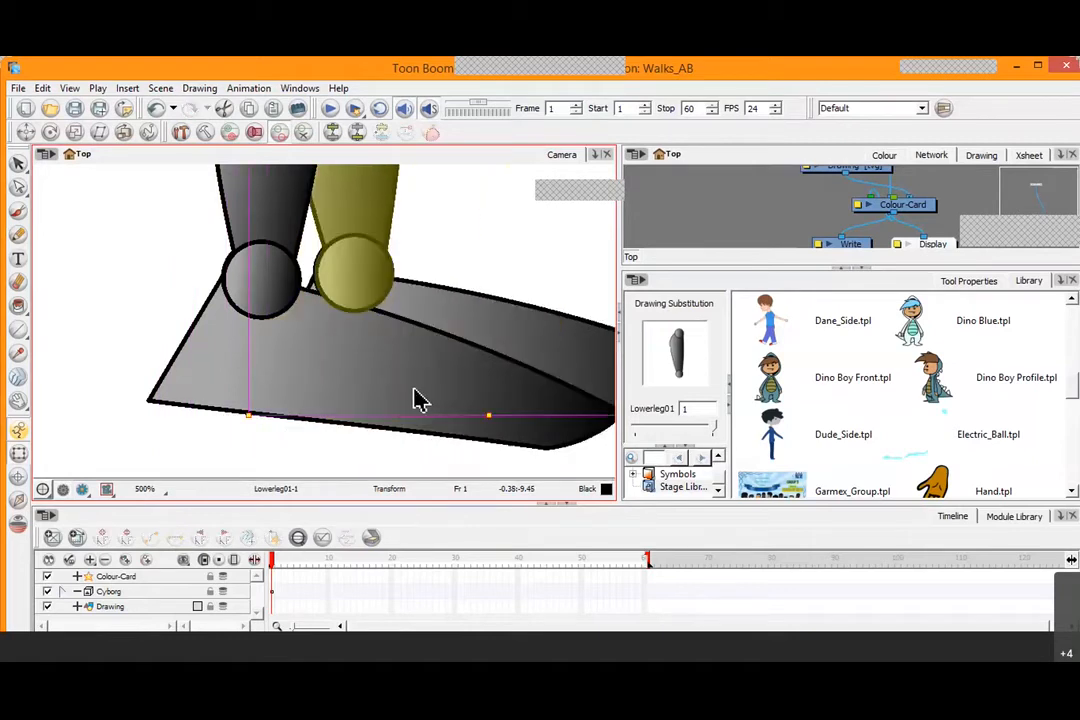
Select the whole far leg through the foot's parents, try moving it backward off the hip joint, and undo the move
scroll(420, 400, down, 4)
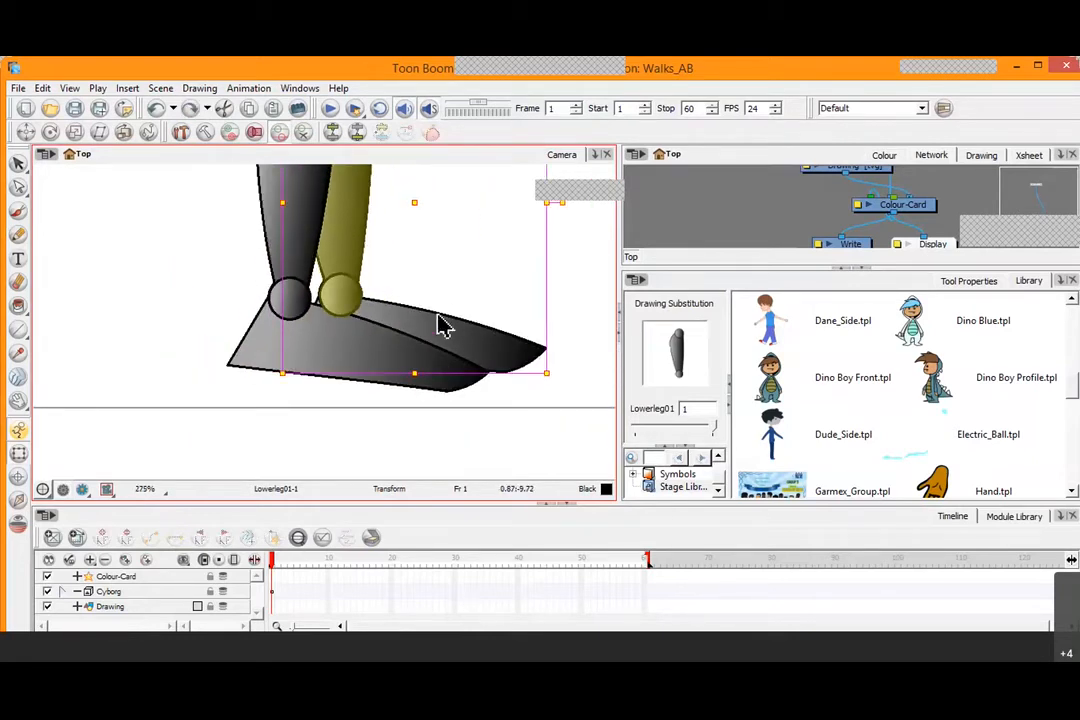
click(443, 325)
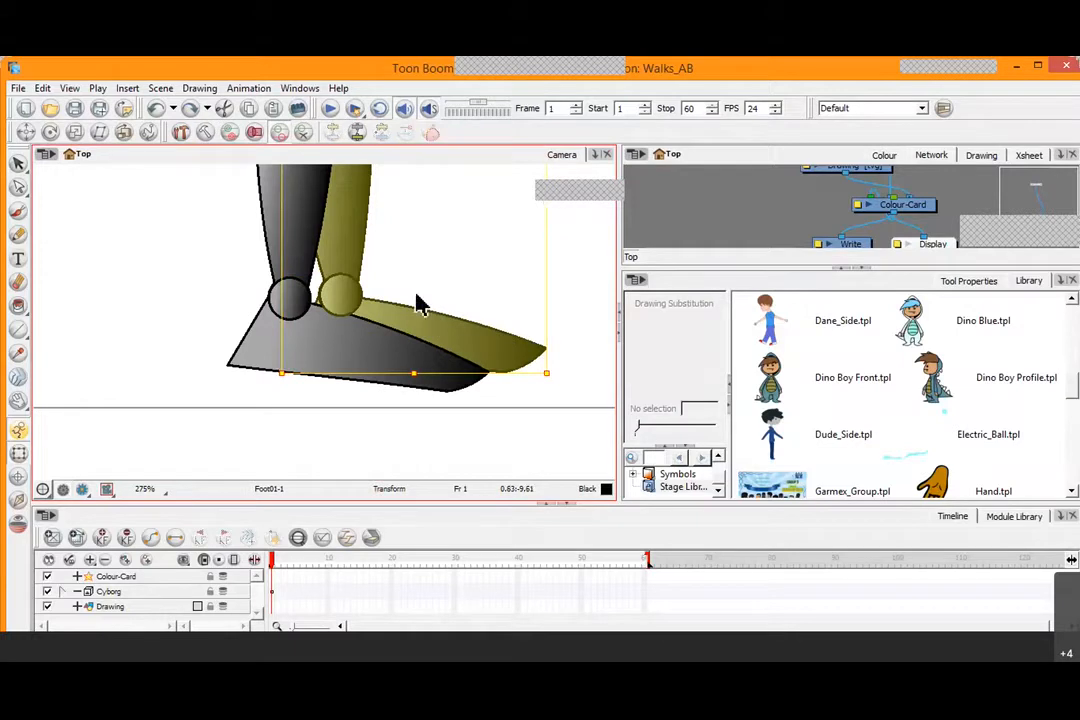
drag(416, 293, 396, 482)
scroll(396, 457, down, 6)
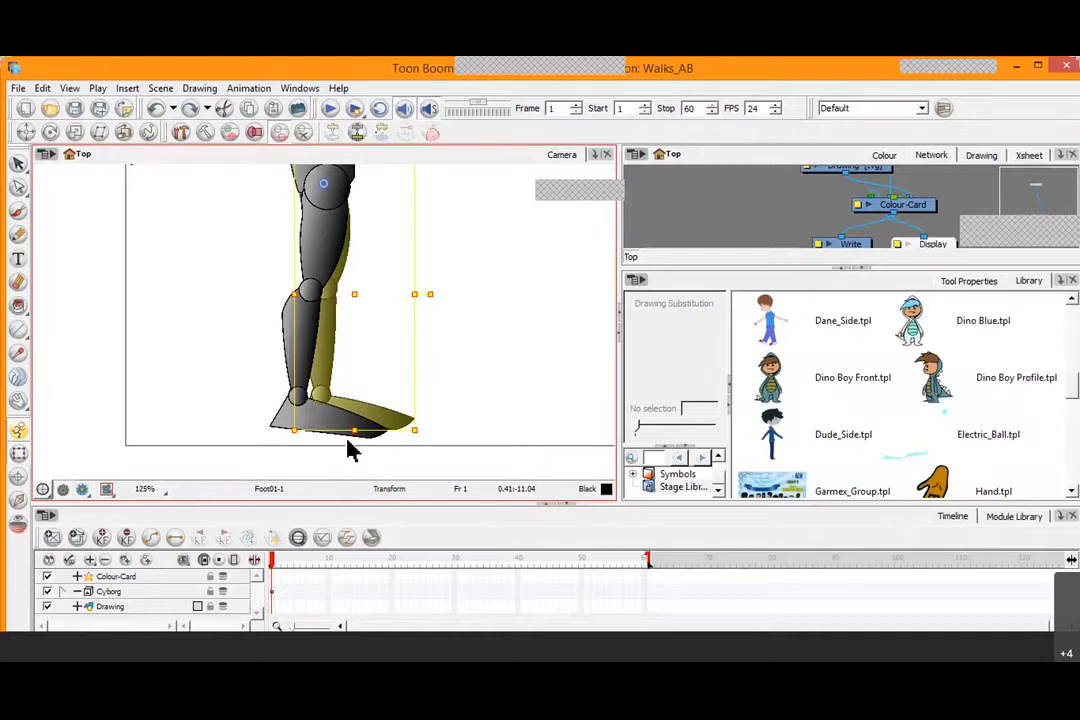
key(2)
key(2)
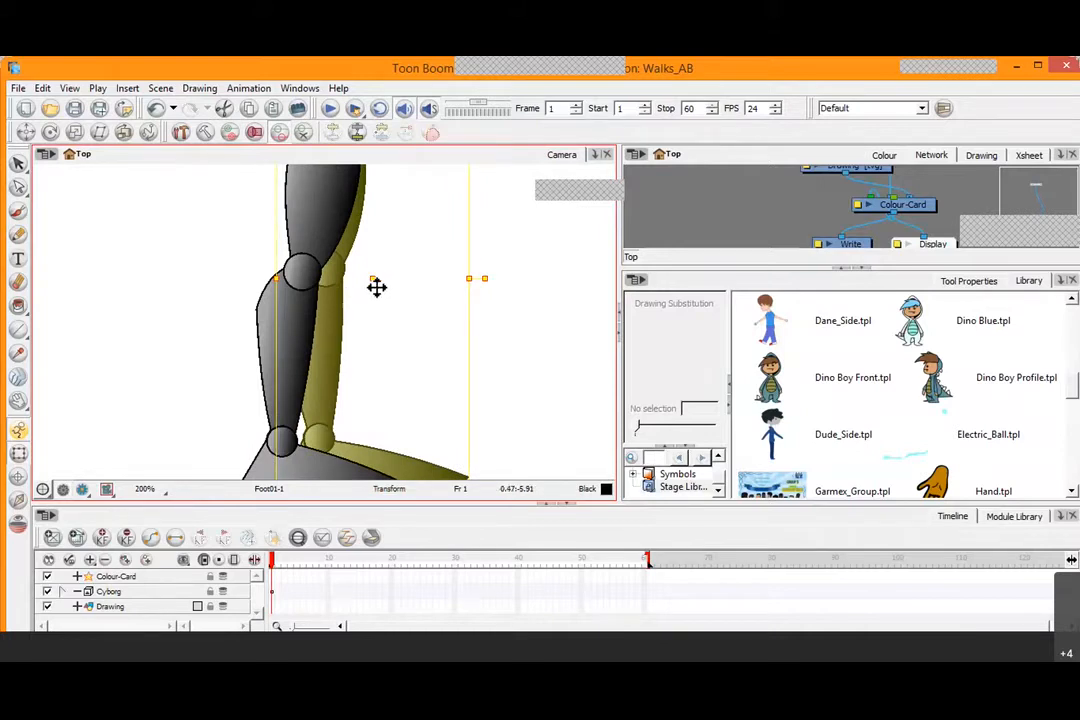
mouse_move(376, 287)
mouse_down()
mouse_move(277, 248)
mouse_move(342, 260)
mouse_move(355, 281)
mouse_up()
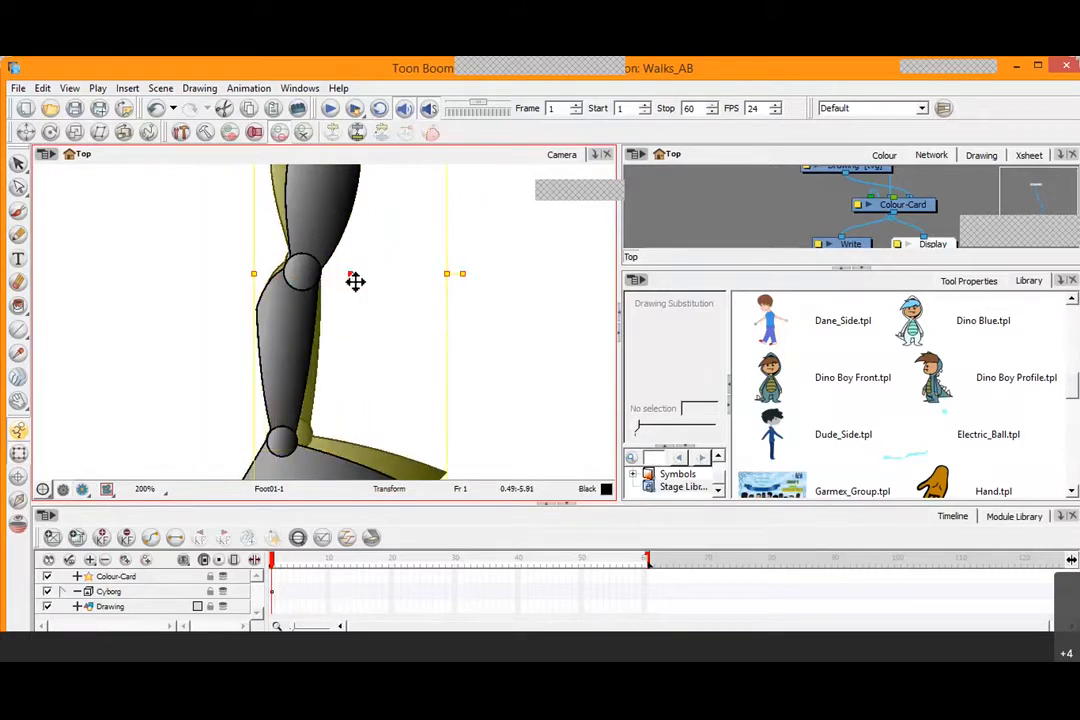
key(ctrl+z)
Select the forward-reaching arm from the shoulder, together with its forearm and hand
key(space)
mouse_move(418, 250)
mouse_down()
mouse_move(383, 388)
mouse_move(468, 350)
mouse_move(511, 297)
mouse_move(502, 272)
mouse_move(434, 391)
mouse_up()
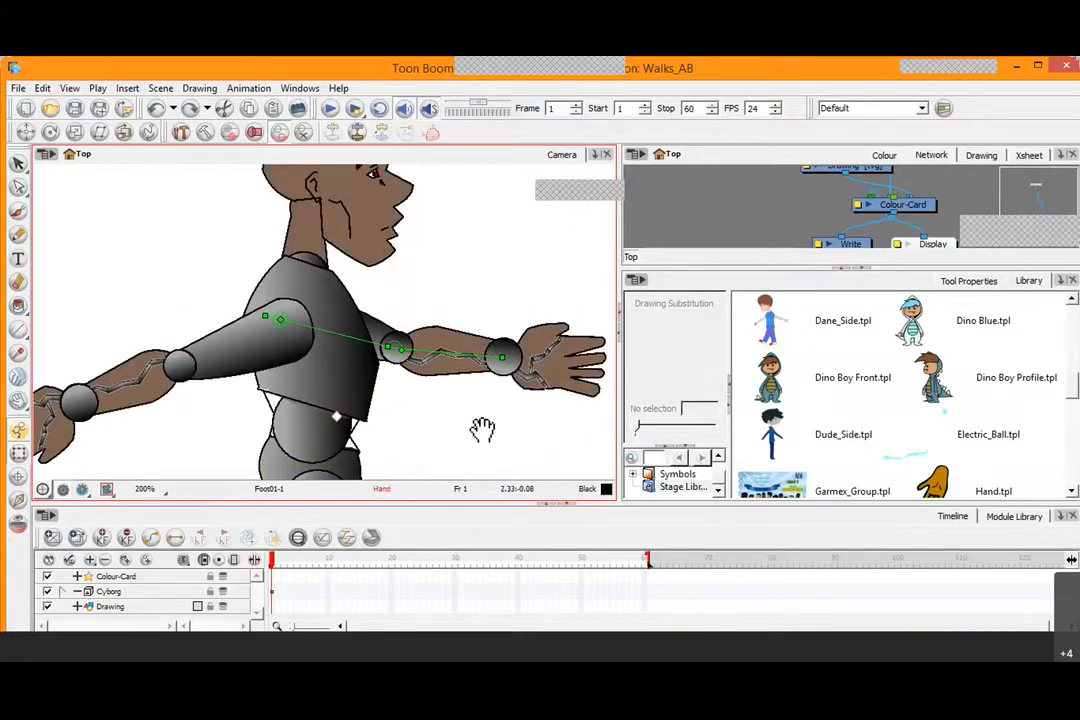
drag(482, 428, 412, 350)
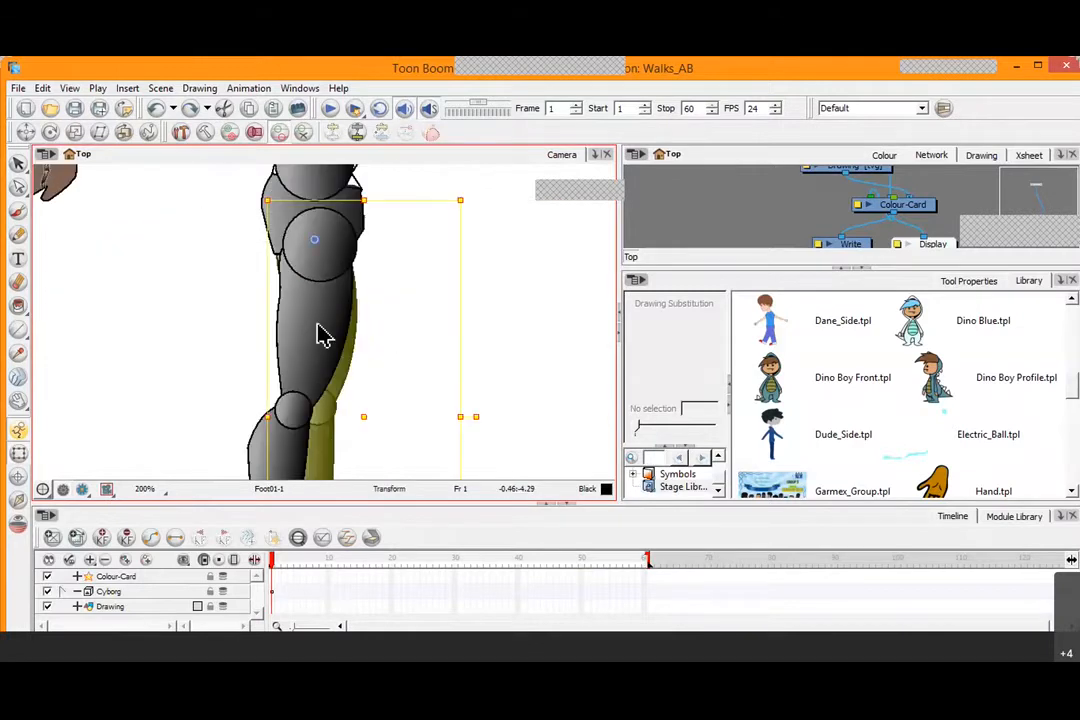
key(space)
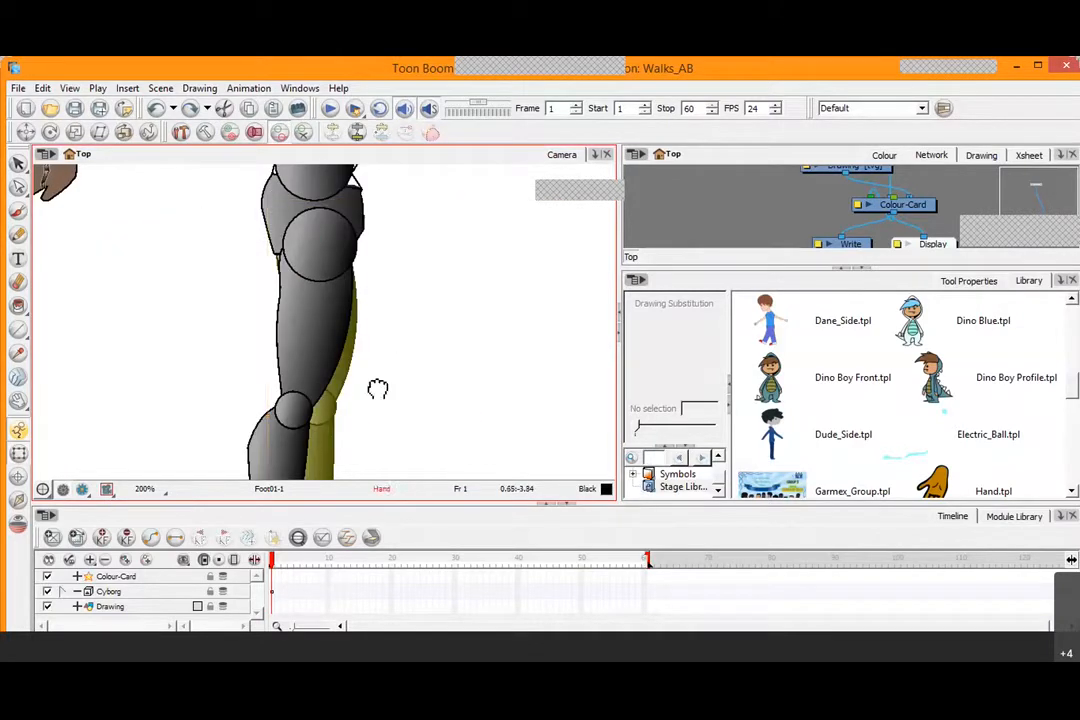
drag(338, 314, 338, 386)
drag(295, 216, 298, 345)
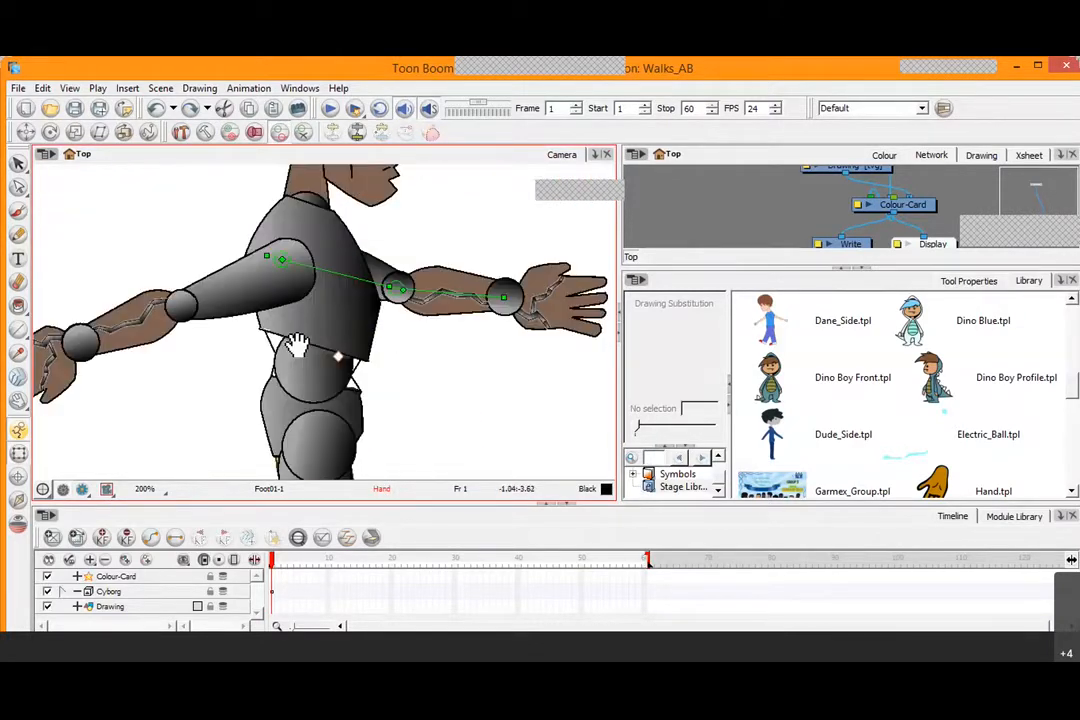
click(494, 292)
key(Escape)
click(494, 296)
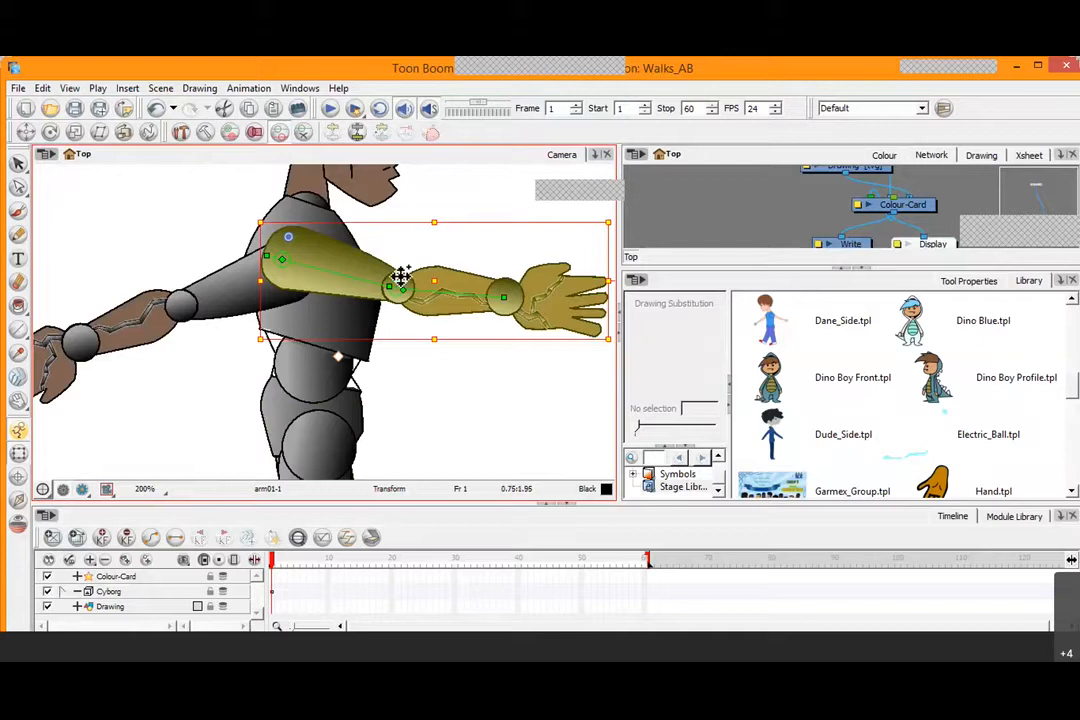
mouse_move(434, 272)
mouse_down()
mouse_move(444, 237)
mouse_move(441, 258)
mouse_up()
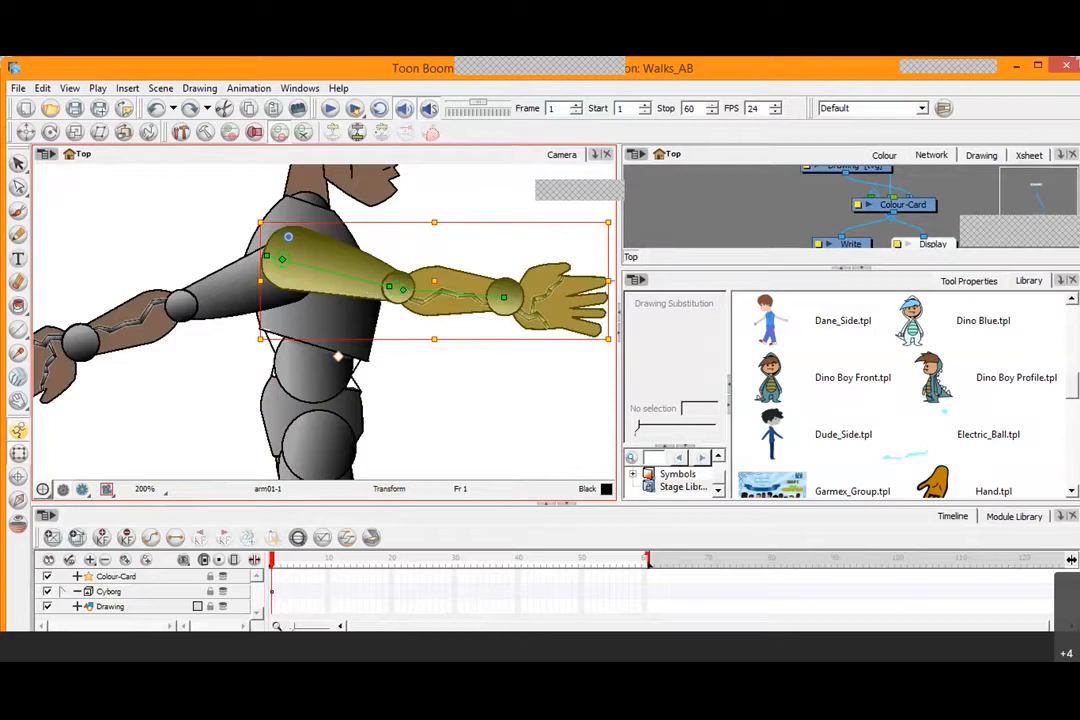
Try writing the note "Alt" above the forward-reaching arm with the Text tool
click(18, 259)
click(385, 432)
text(A)
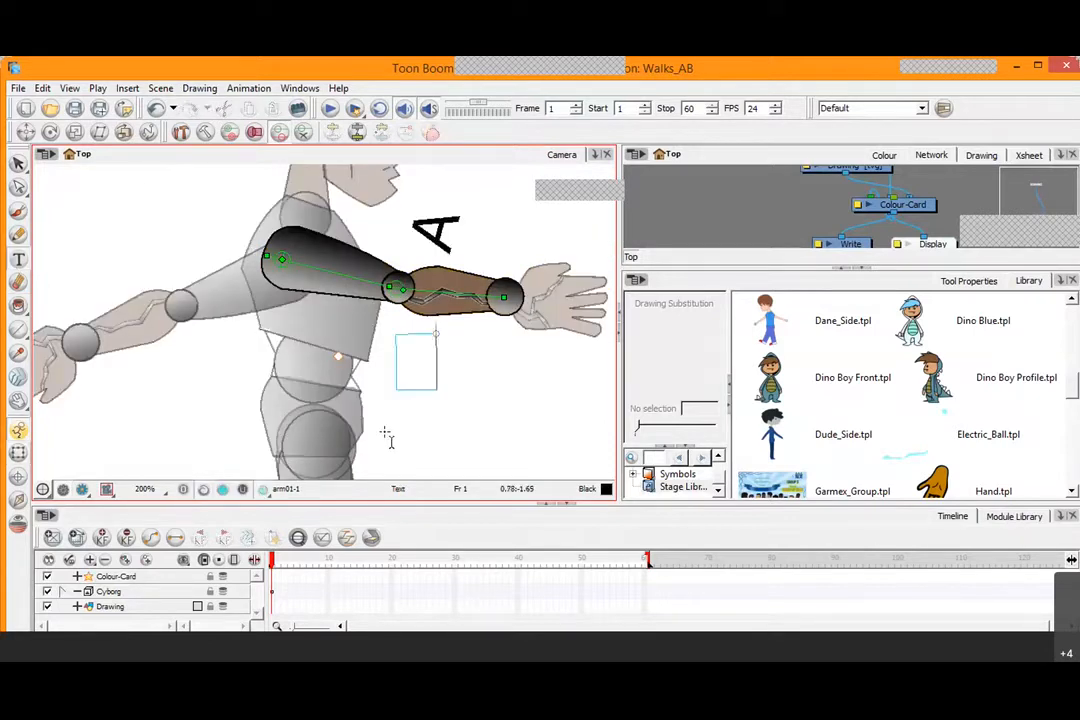
text(lt)
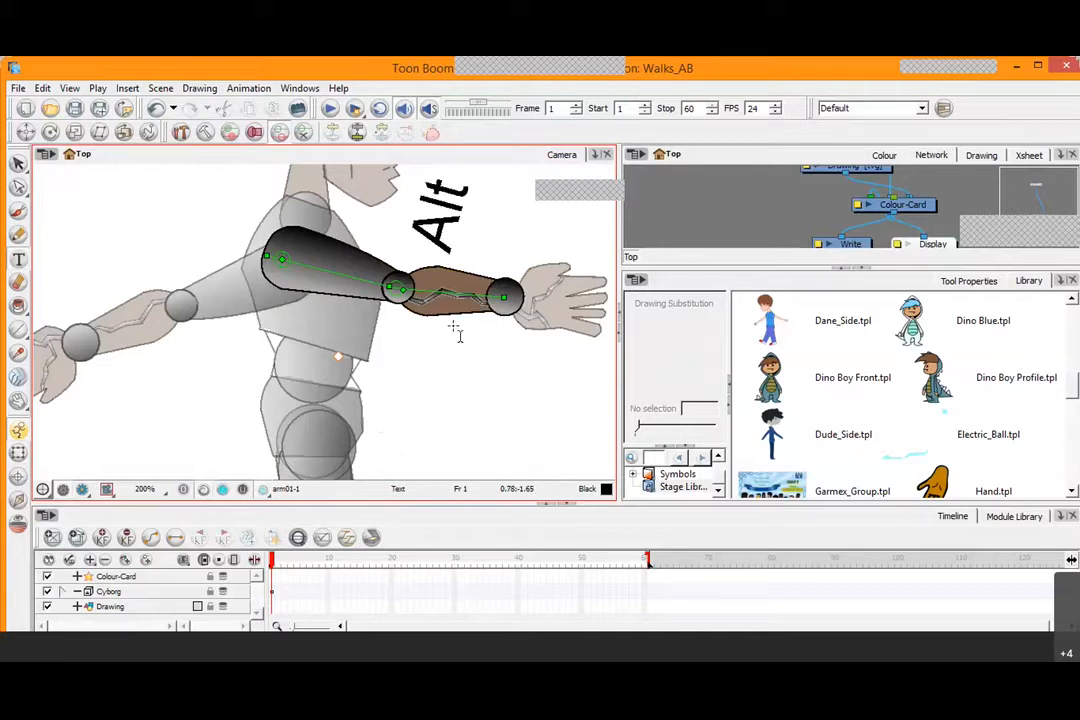
key(space)
drag(458, 320, 453, 445)
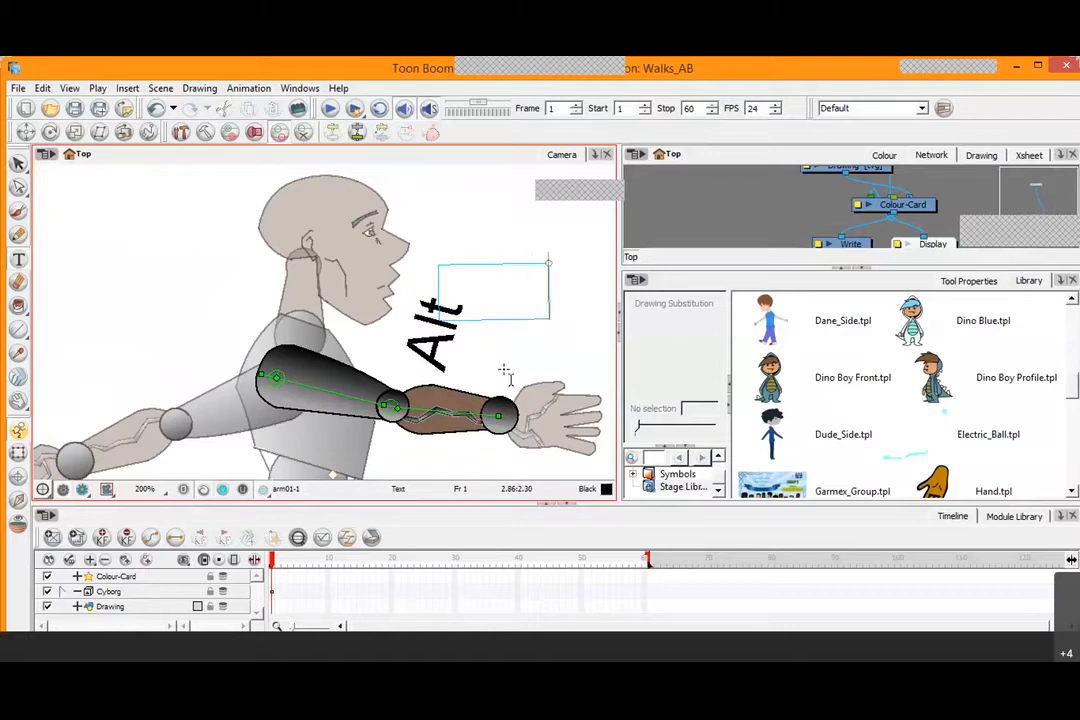
key(ctrl+z)
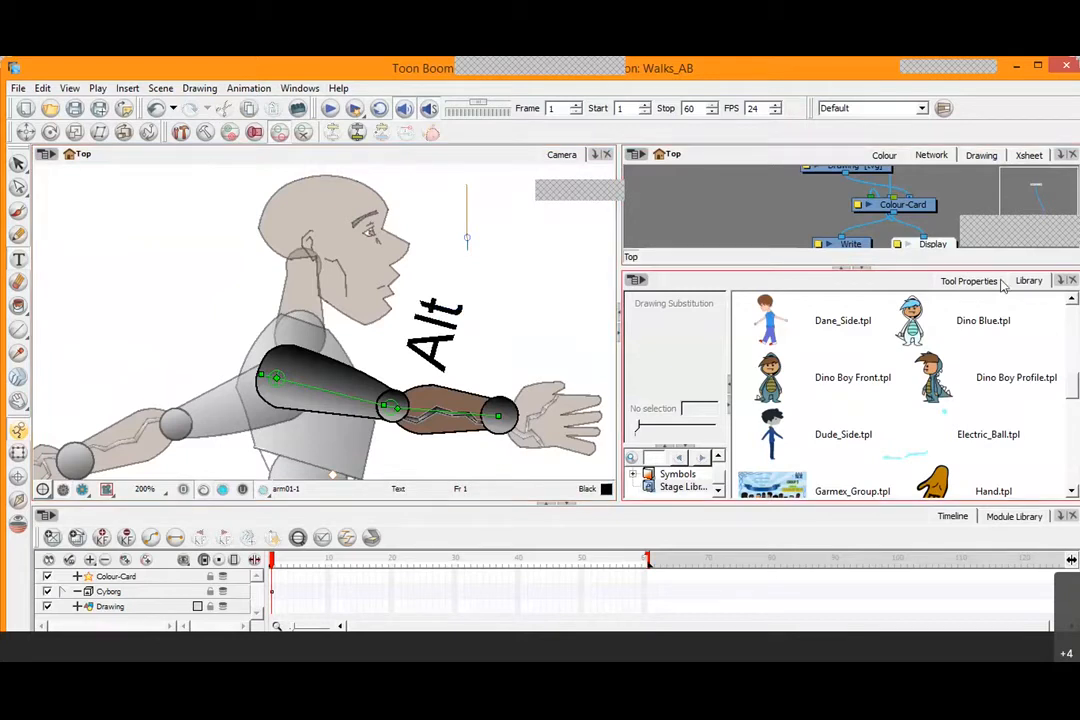
Check the Text tool's properties, decline the save reminder, and undo most of the "Alt" note
click(966, 281)
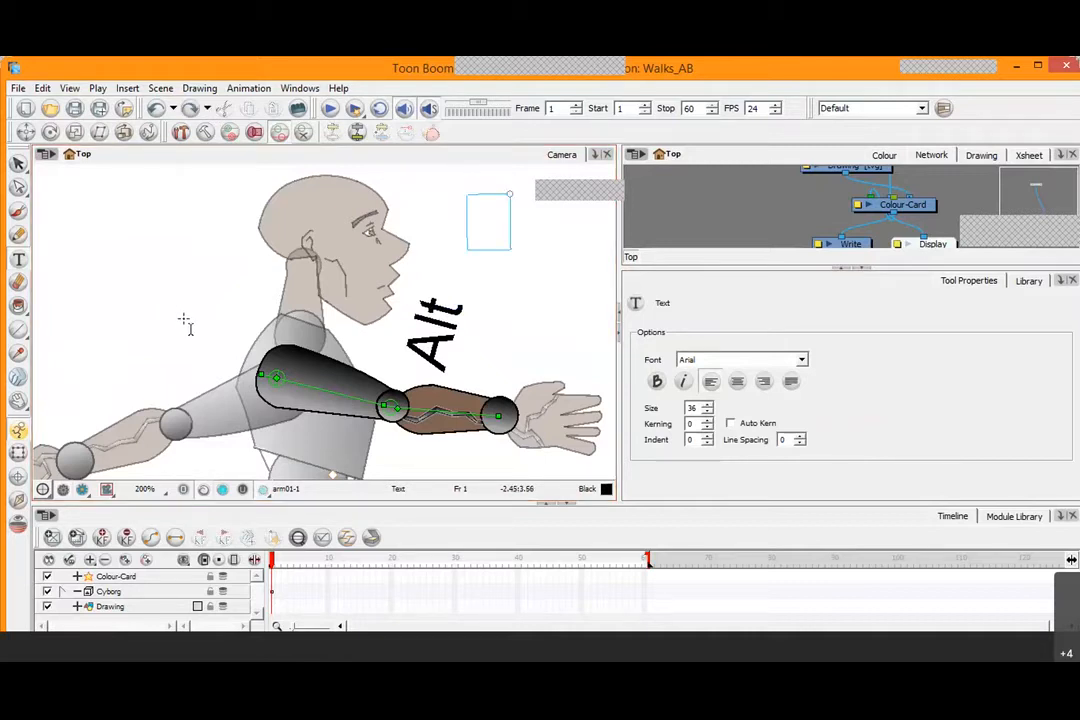
click(20, 165)
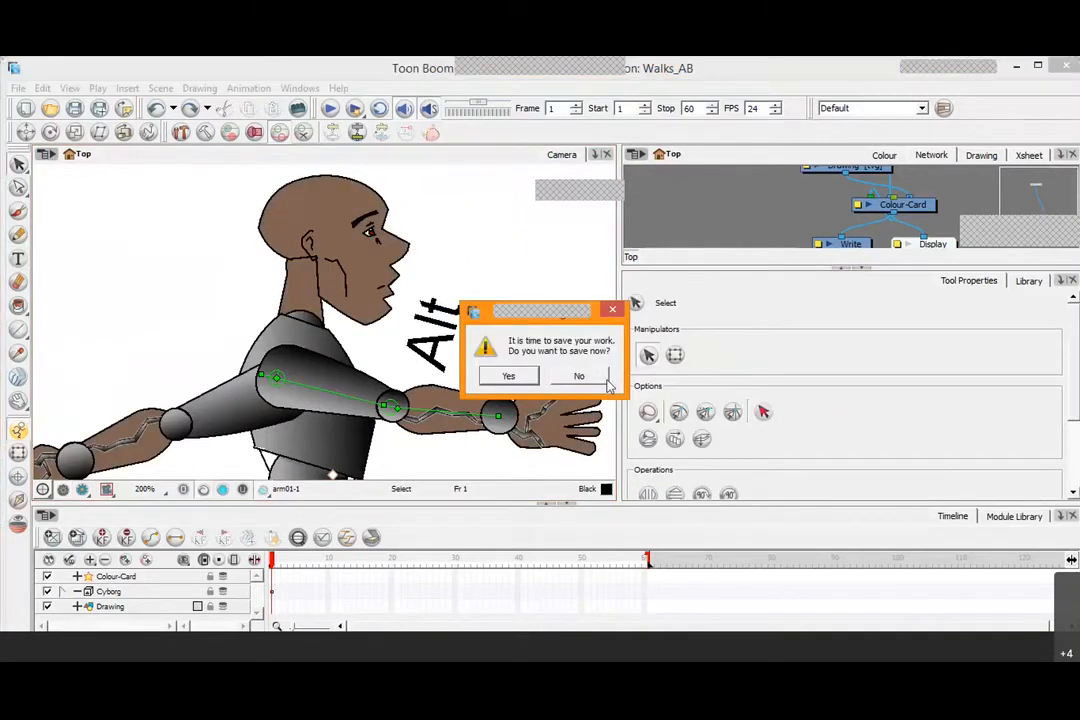
click(604, 380)
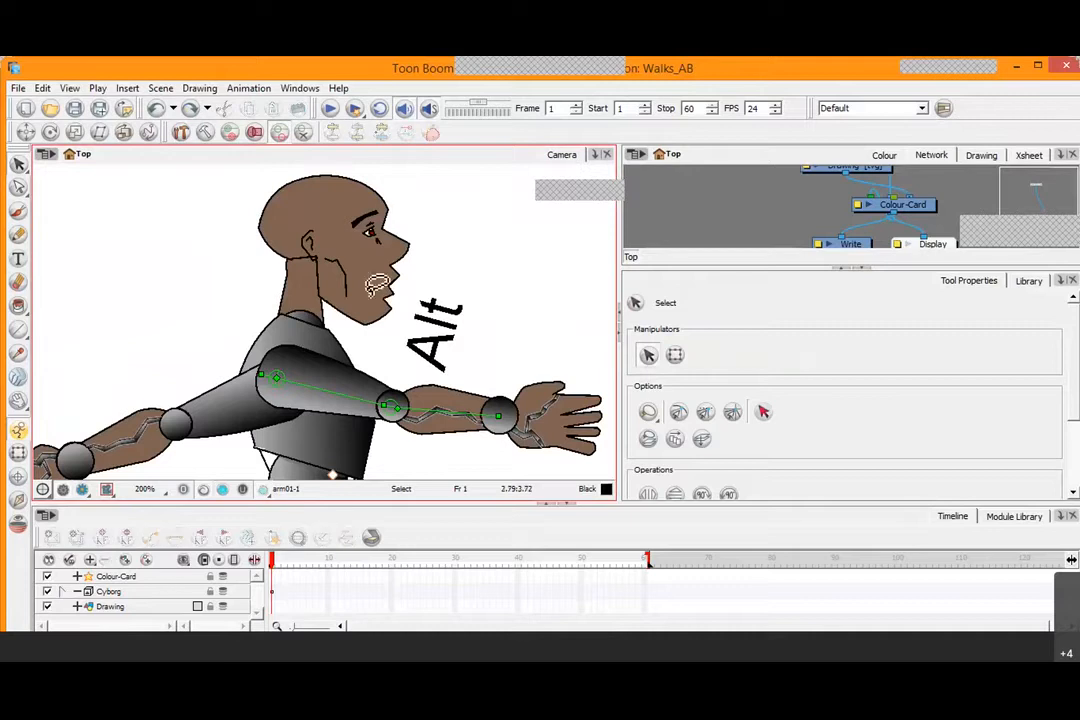
click(18, 453)
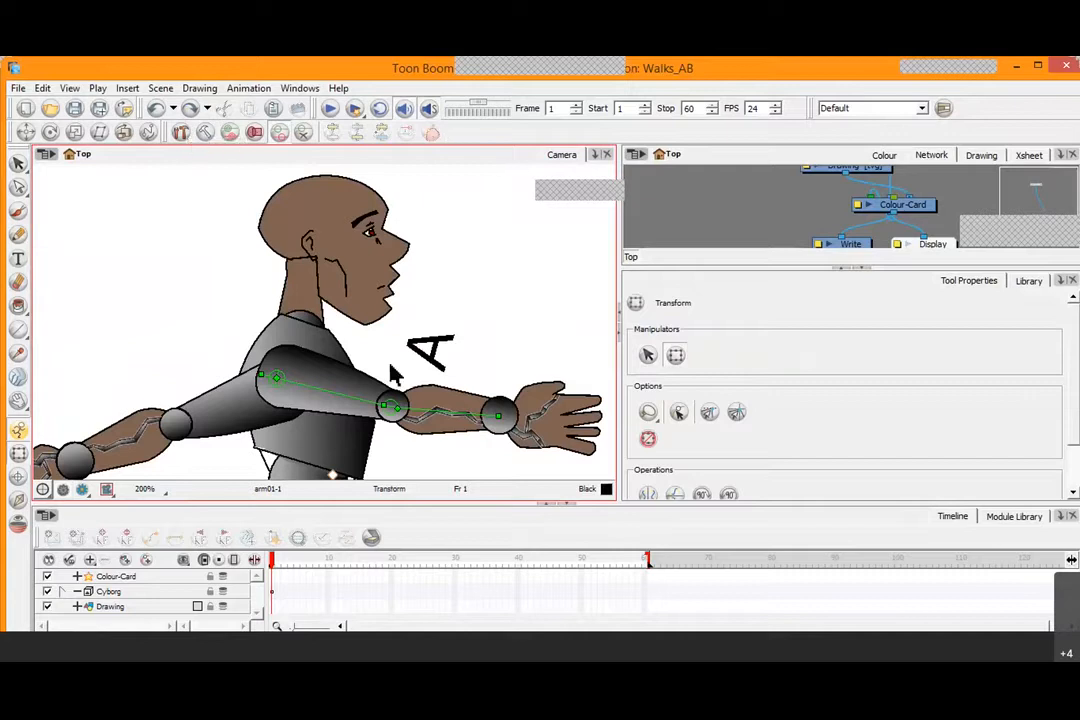
click(430, 380)
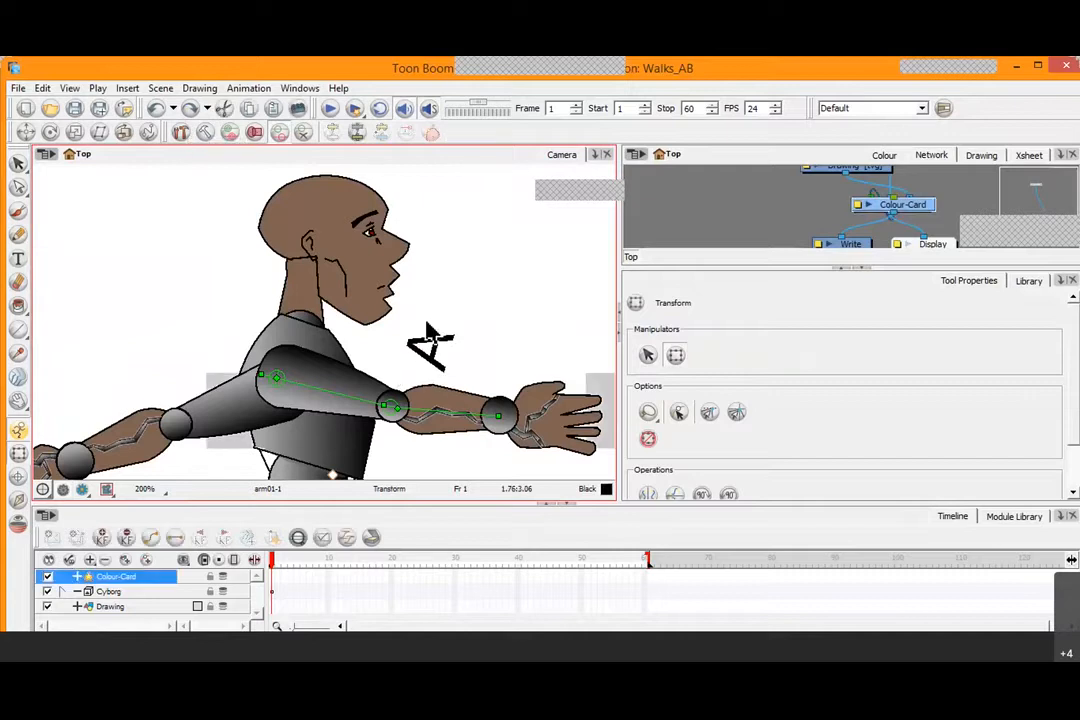
Try writing "Alt up arrow" as a text note in front of the cyborg's head, and undo the text
click(18, 260)
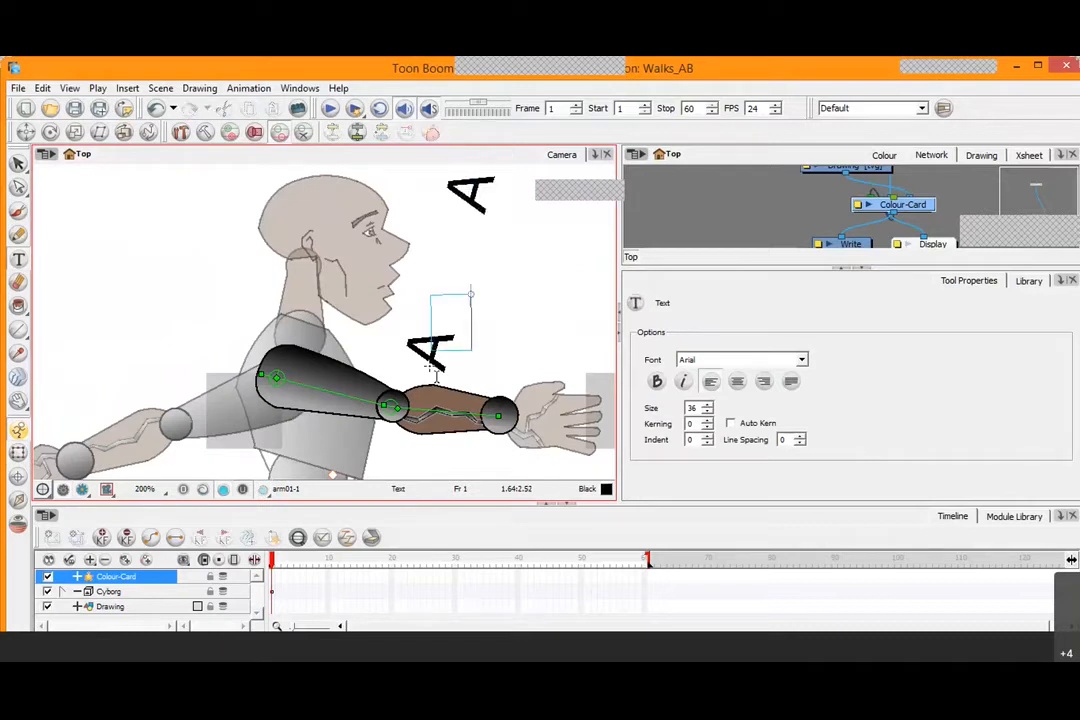
text(arm)
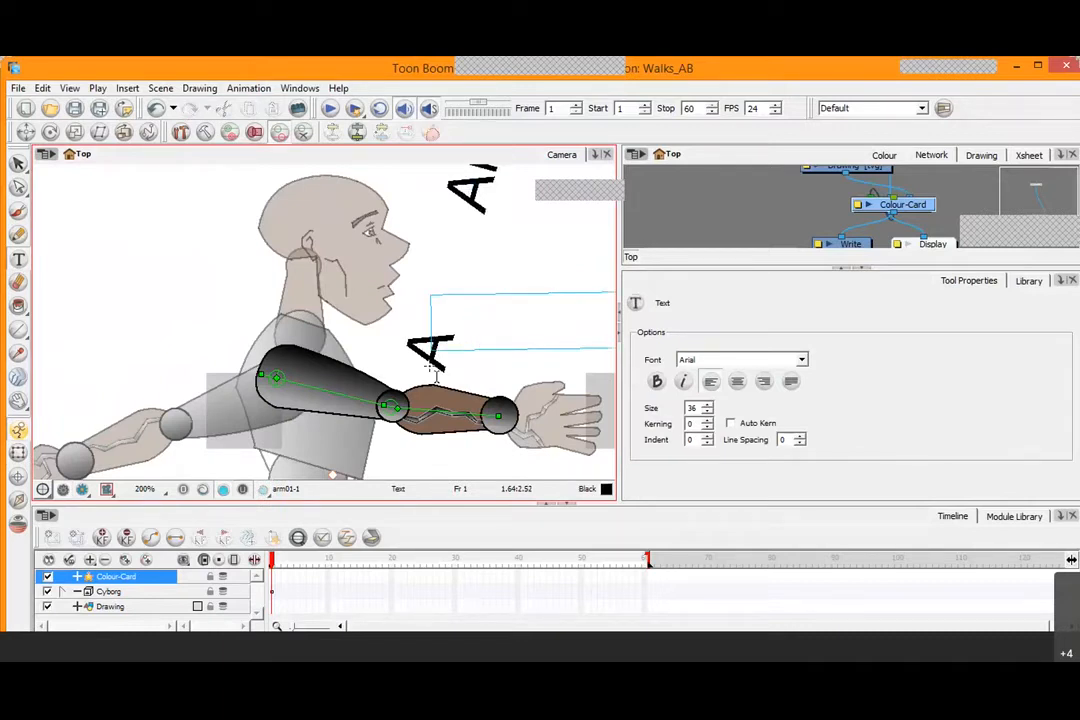
key(Return)
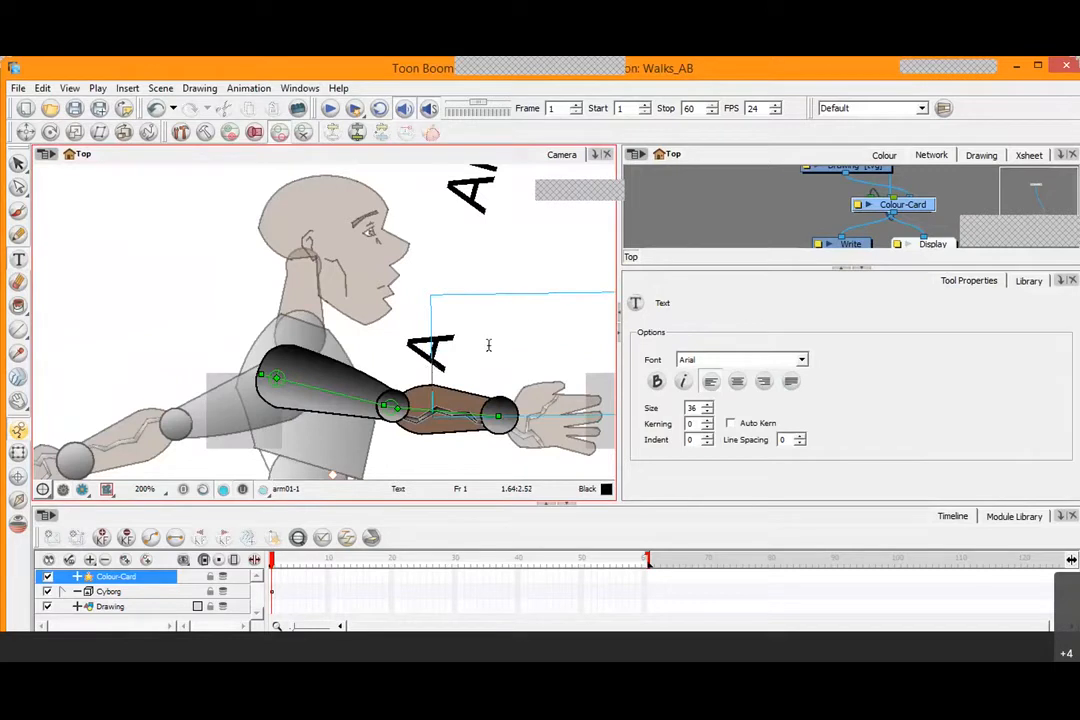
click(18, 162)
drag(337, 316, 241, 548)
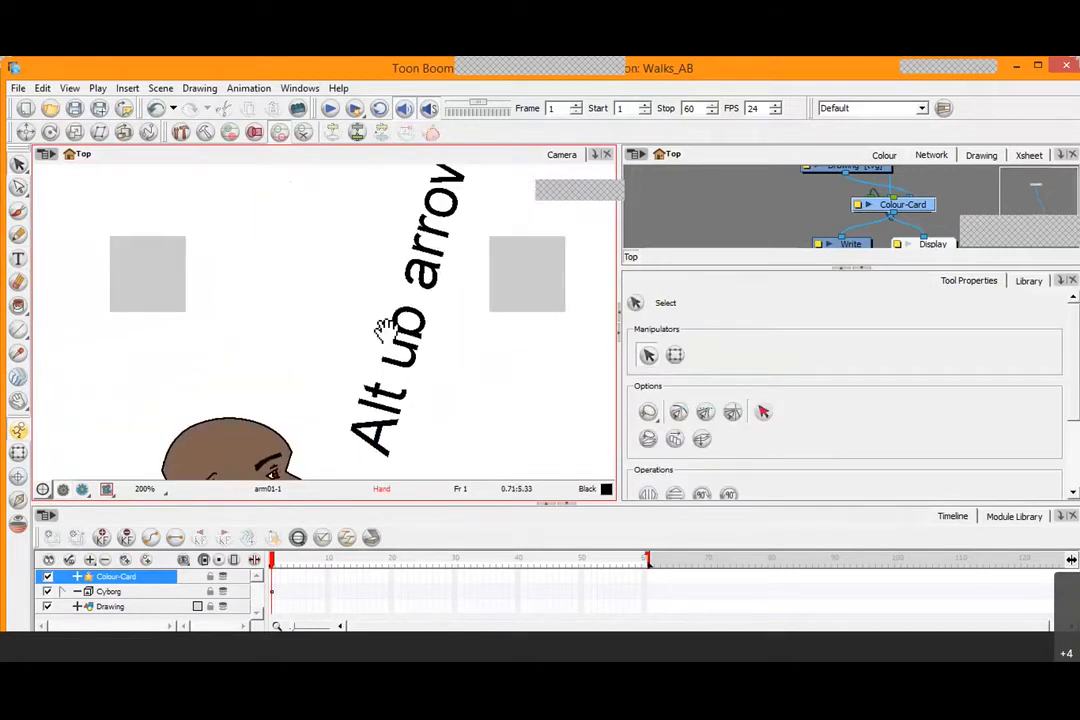
mouse_move(471, 294)
mouse_down()
mouse_move(439, 351)
mouse_move(456, 288)
mouse_up()
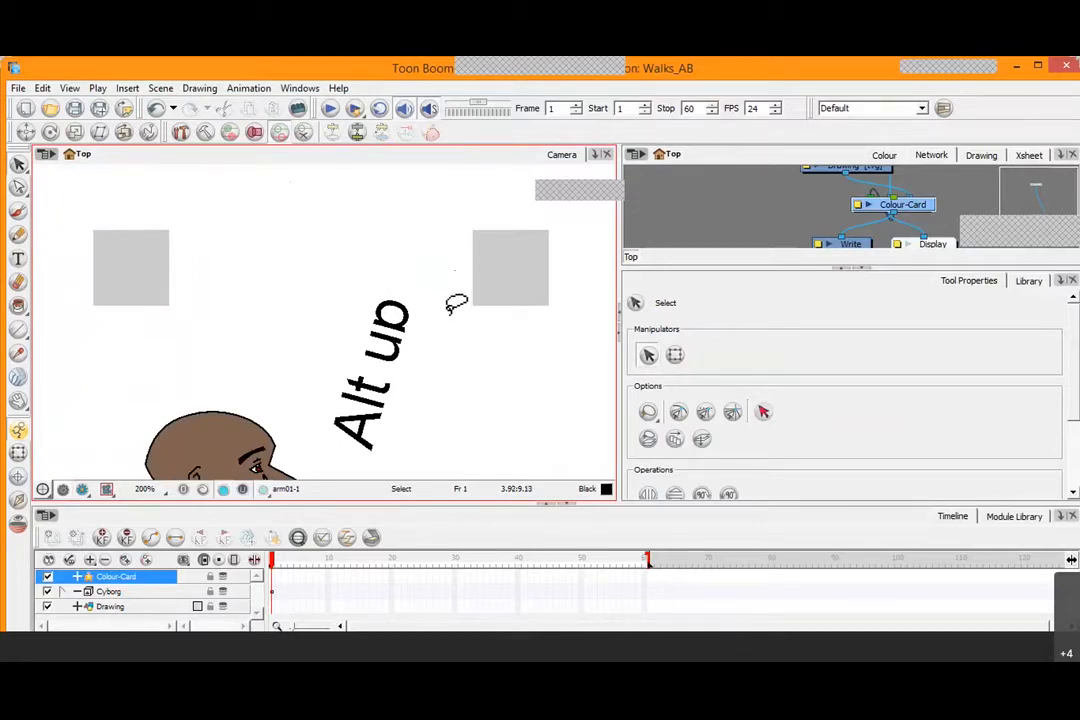
drag(434, 374, 458, 246)
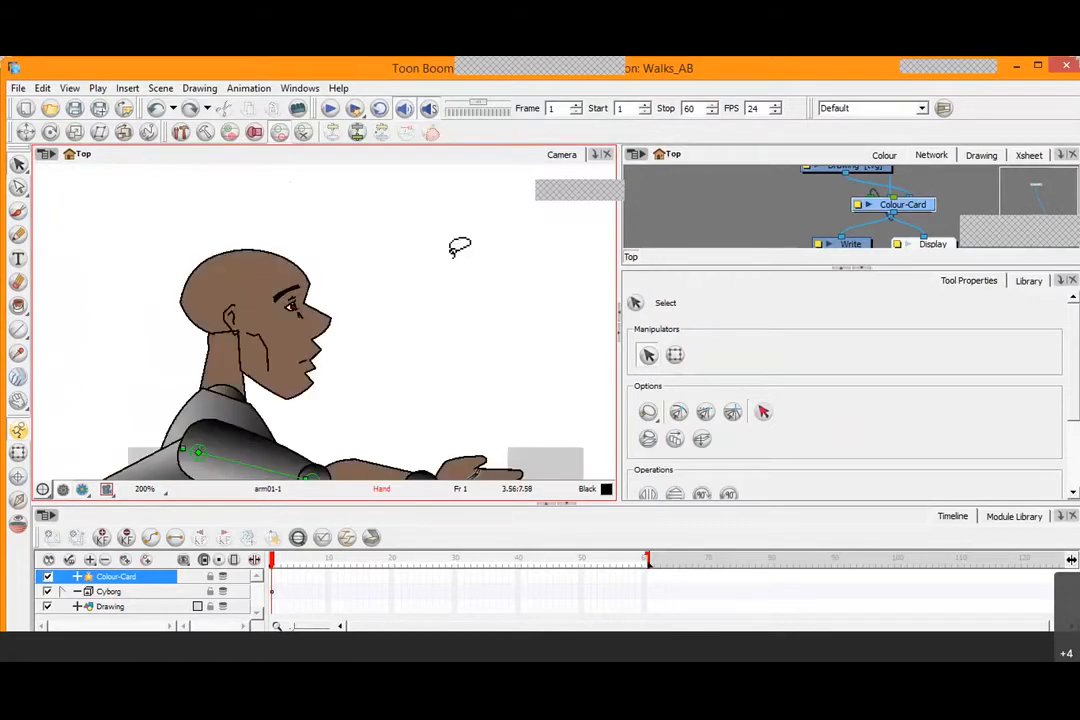
Select the forward-reaching hand with the Transform tool and extend the selection through its parents to the whole arm
scroll(418, 401, down, 3)
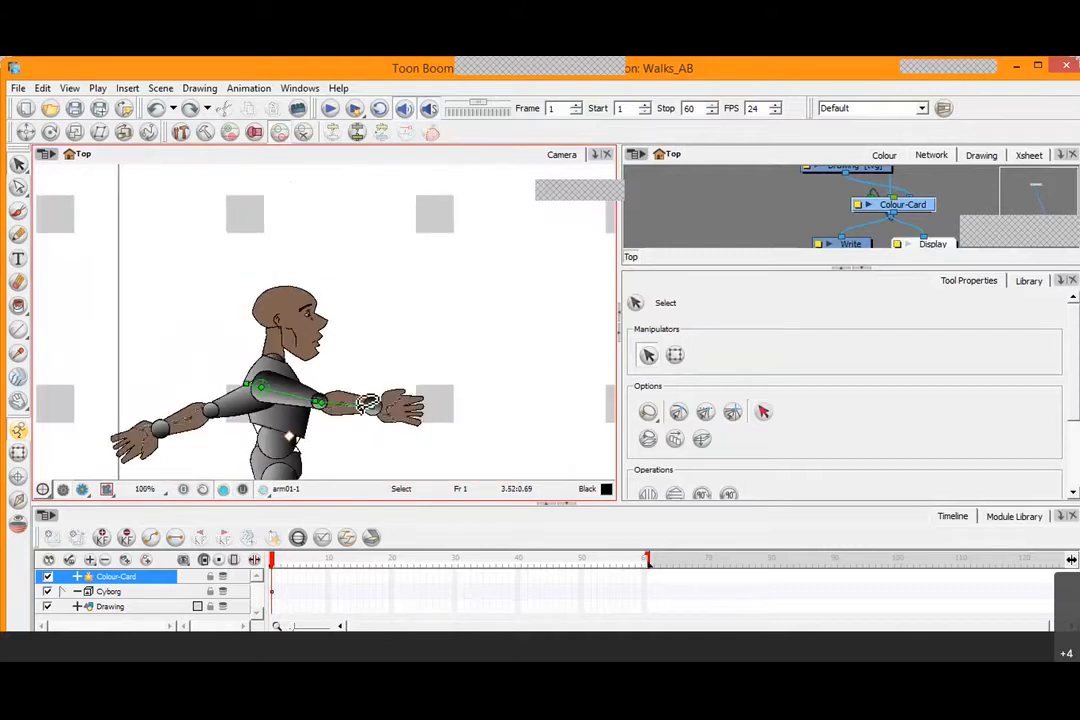
click(18, 452)
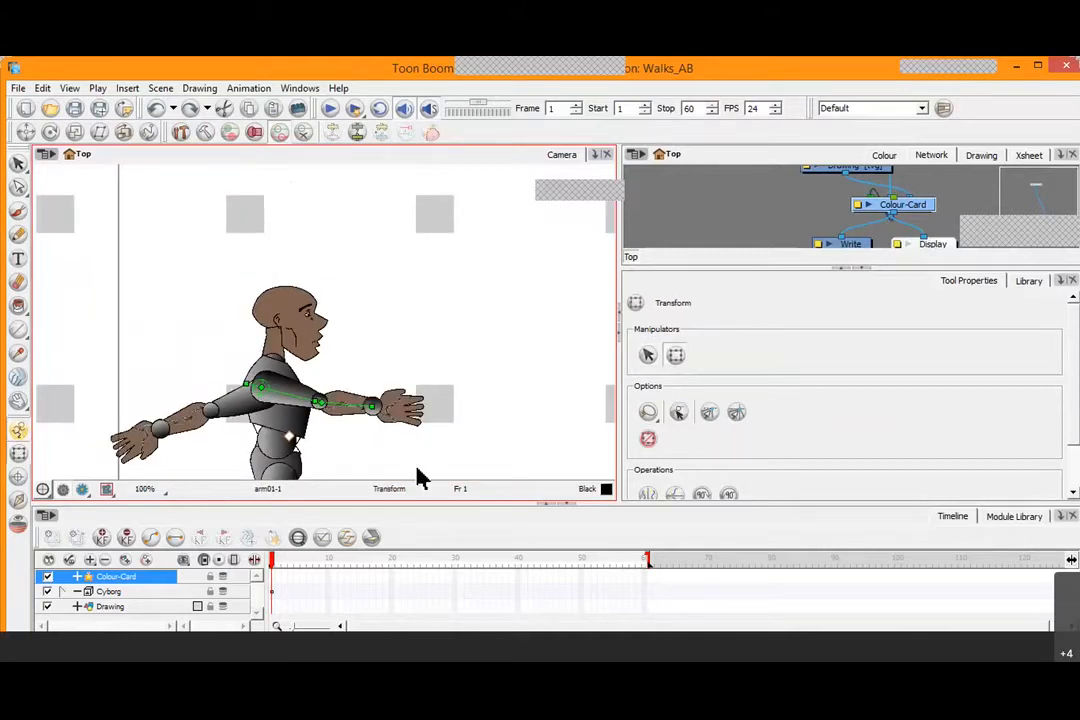
scroll(416, 413, up, 1)
scroll(415, 427, up, 2)
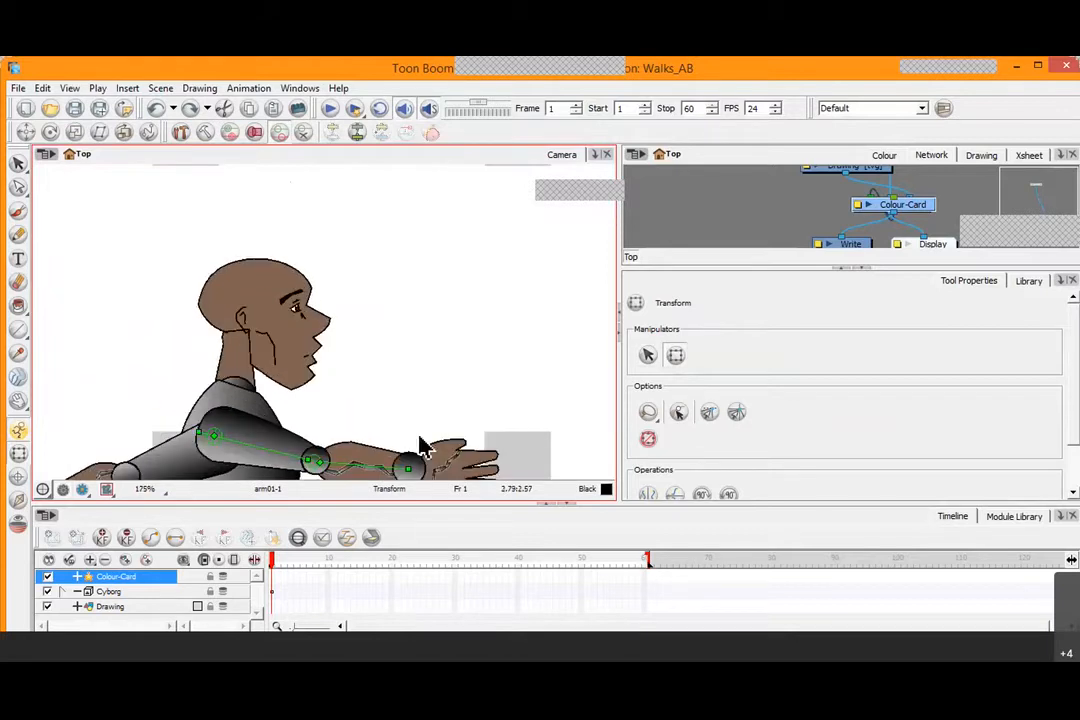
drag(458, 426, 433, 337)
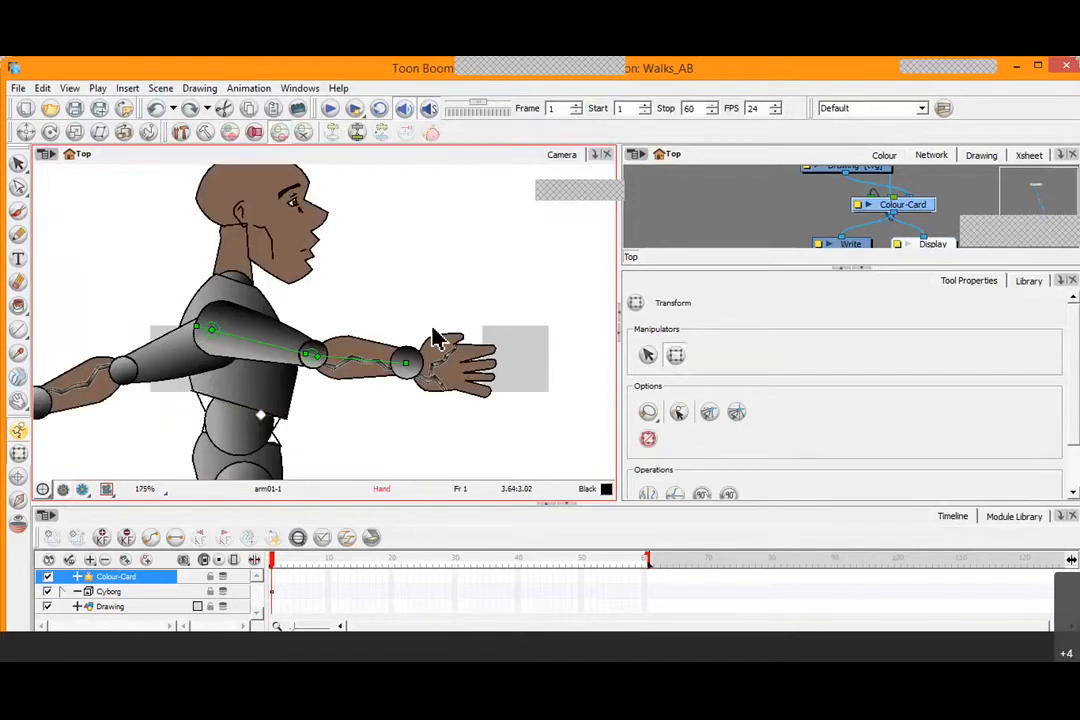
click(470, 369)
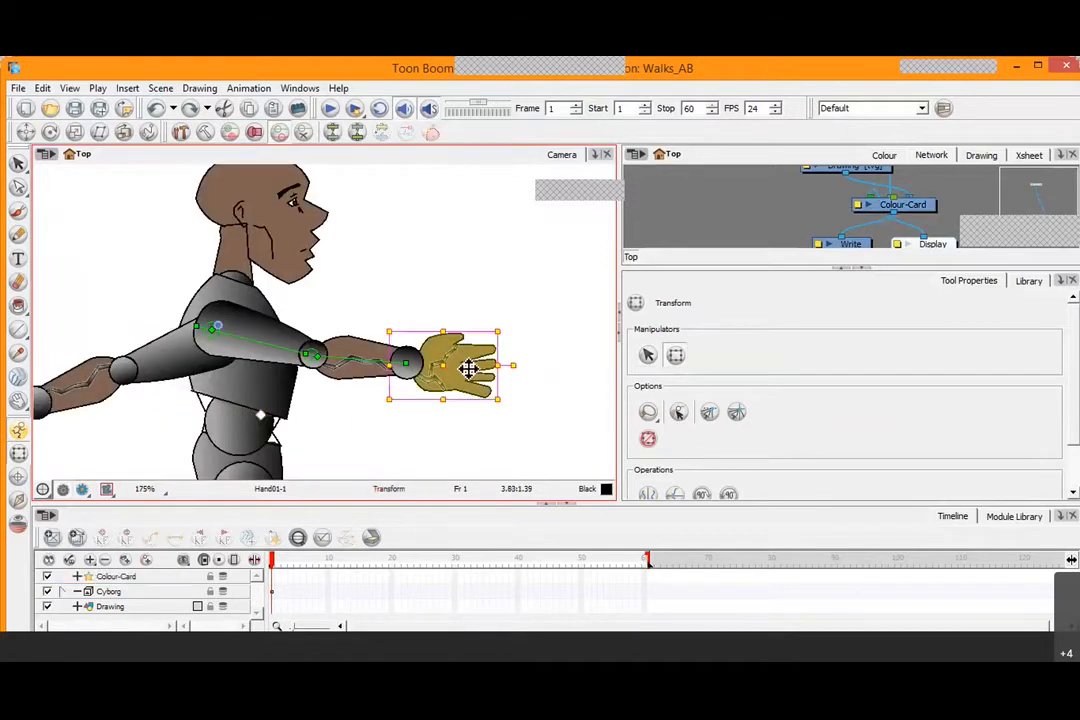
key(b)
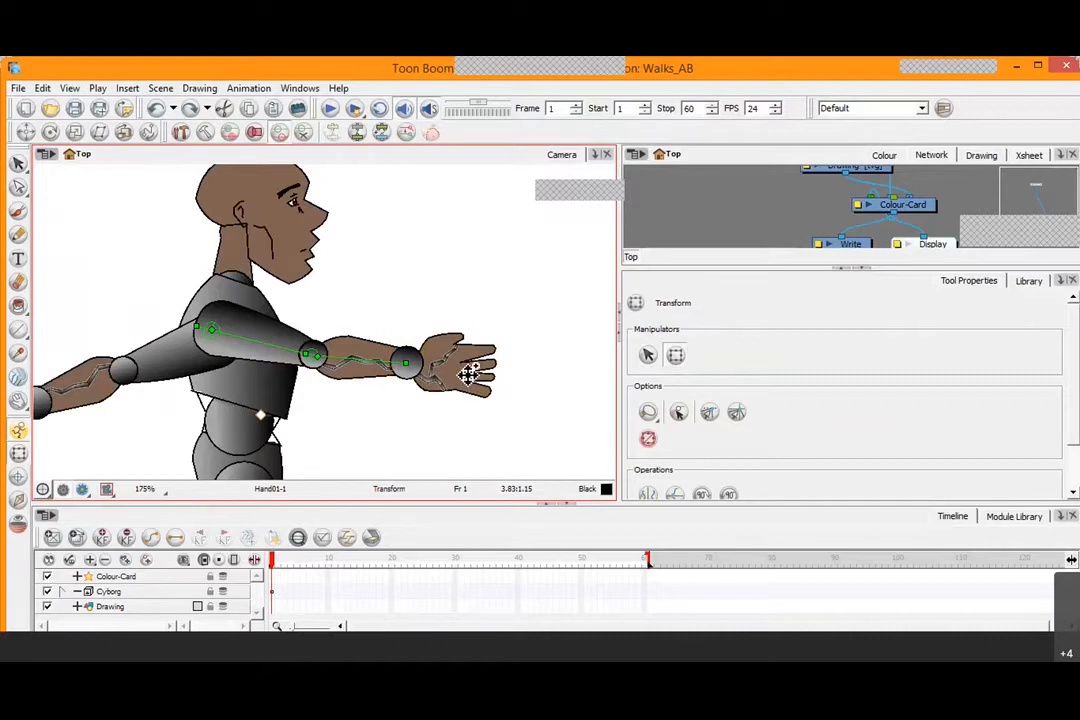
key(b)
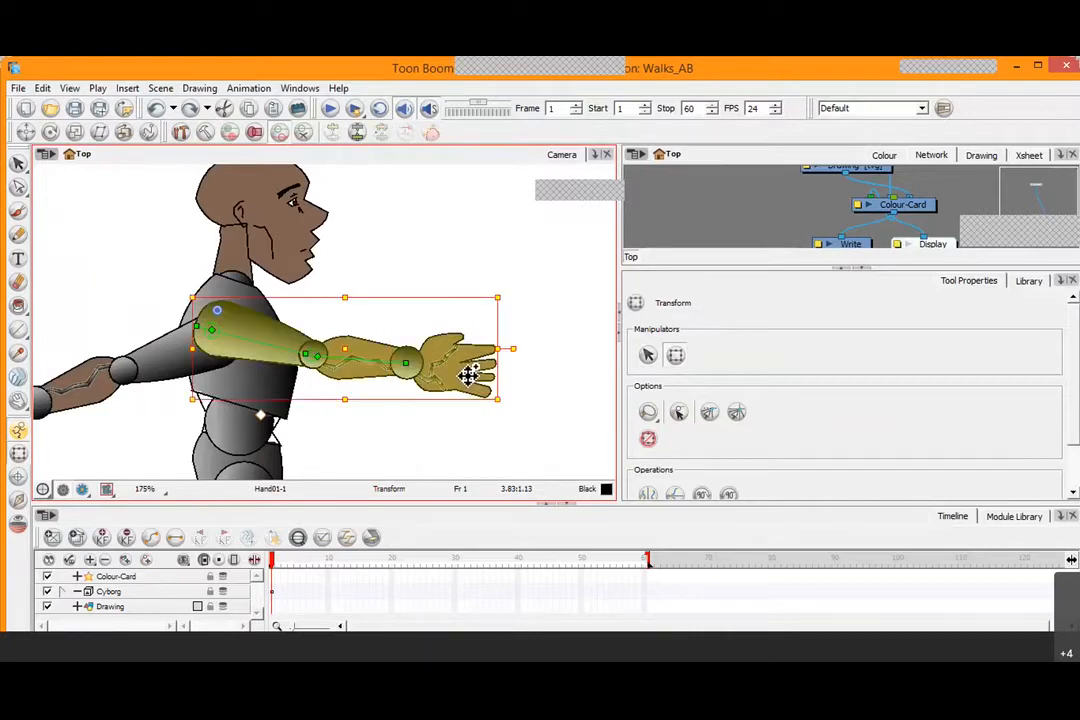
Switch the selected arm's depth back and forth around the torso, leaving it behind the torso
key(shift+b)
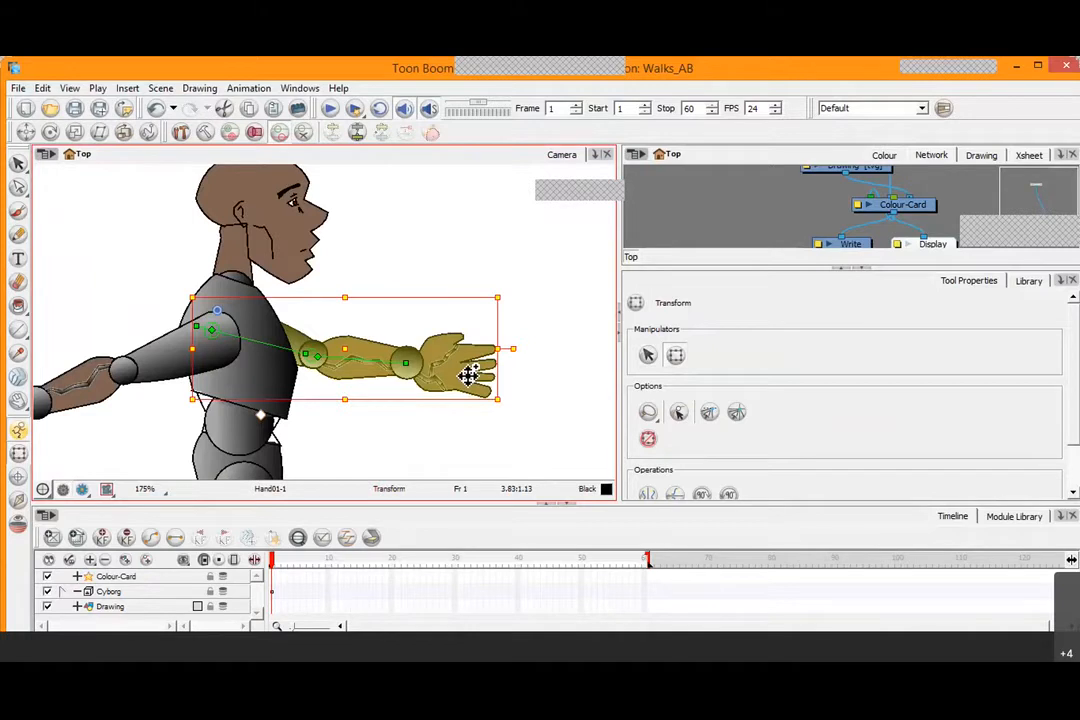
key(b)
key(shift+b)
key(b)
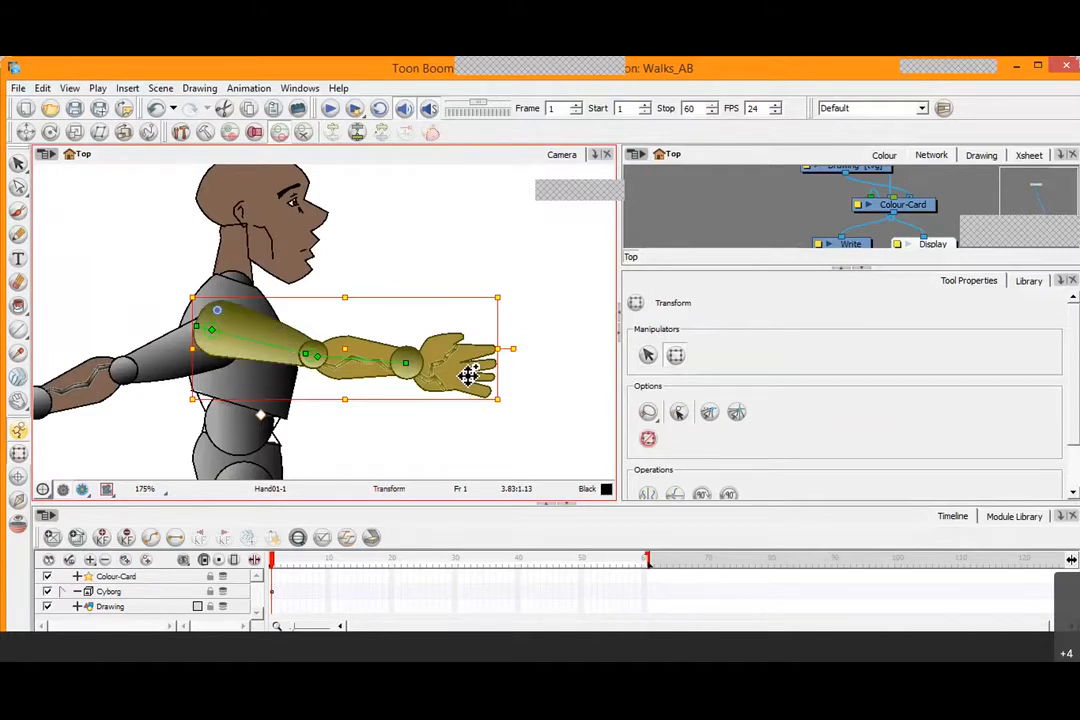
key(shift+b)
key(b)
key(shift+b)
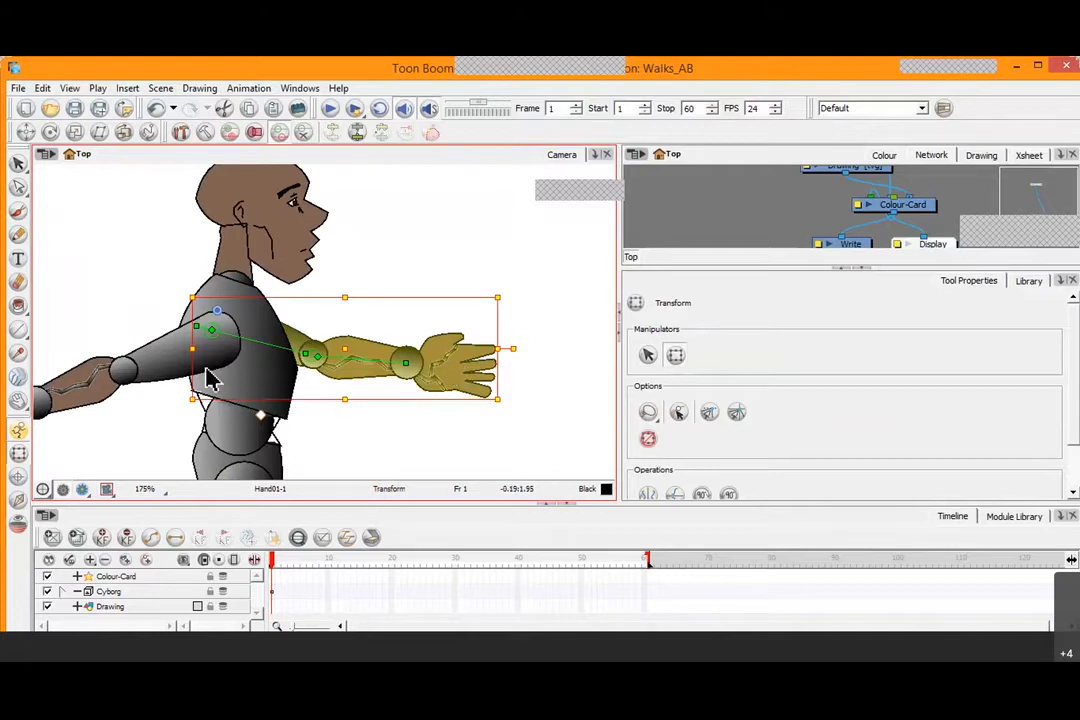
scroll(374, 352, down, 5)
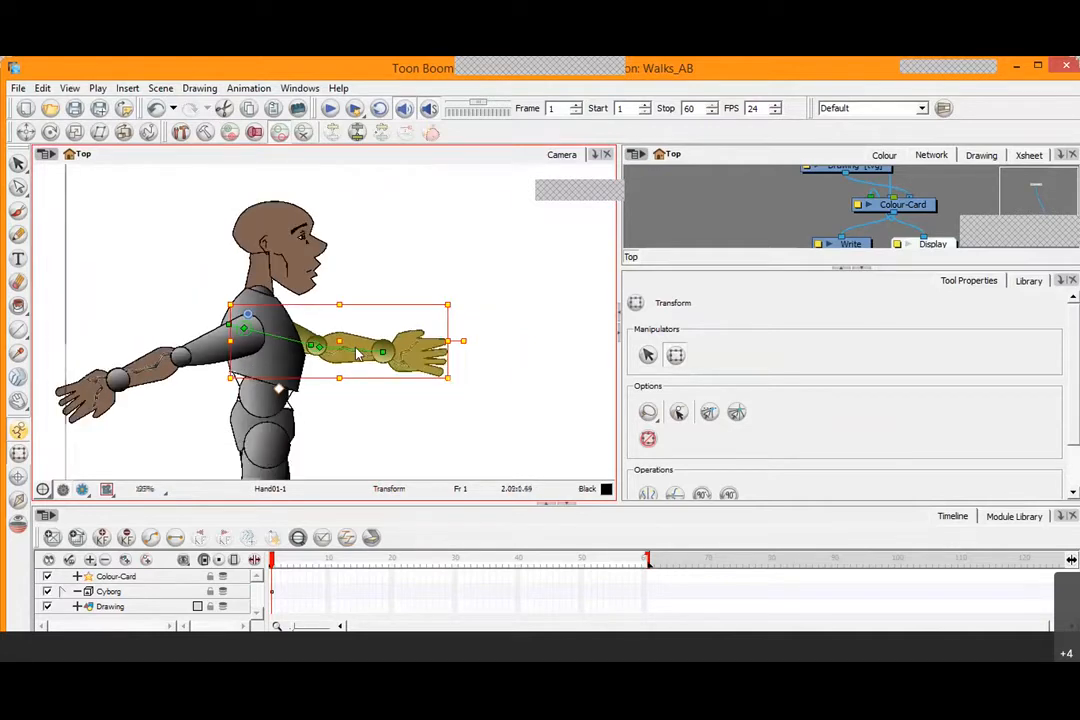
scroll(348, 358, up, 2)
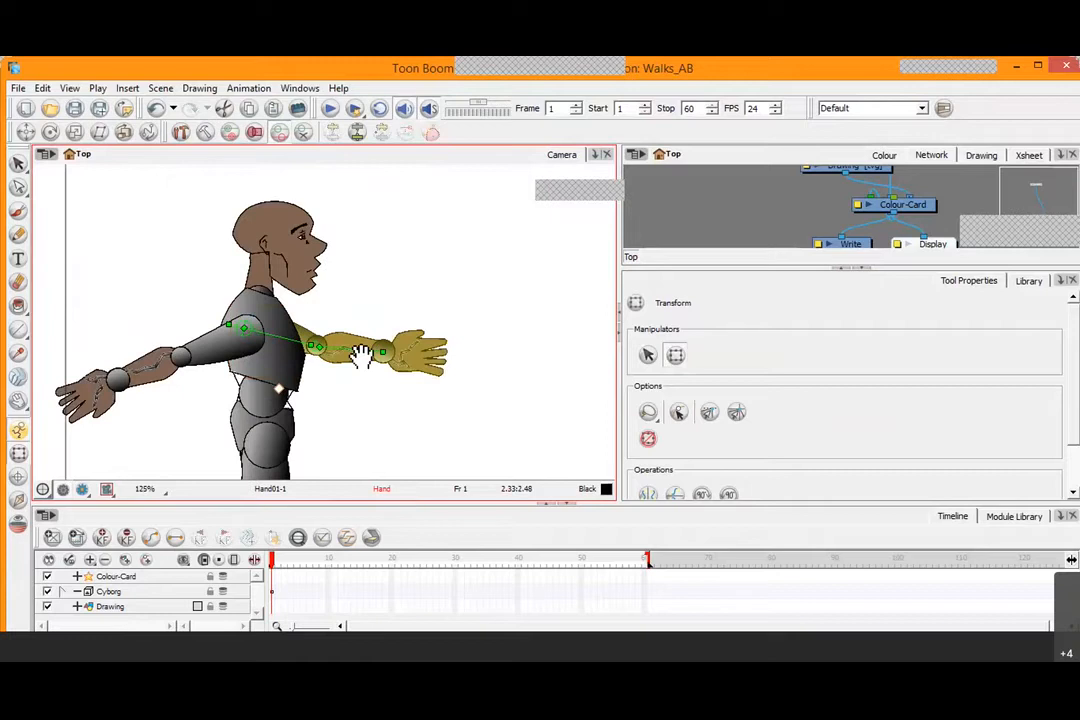
drag(361, 354, 369, 255)
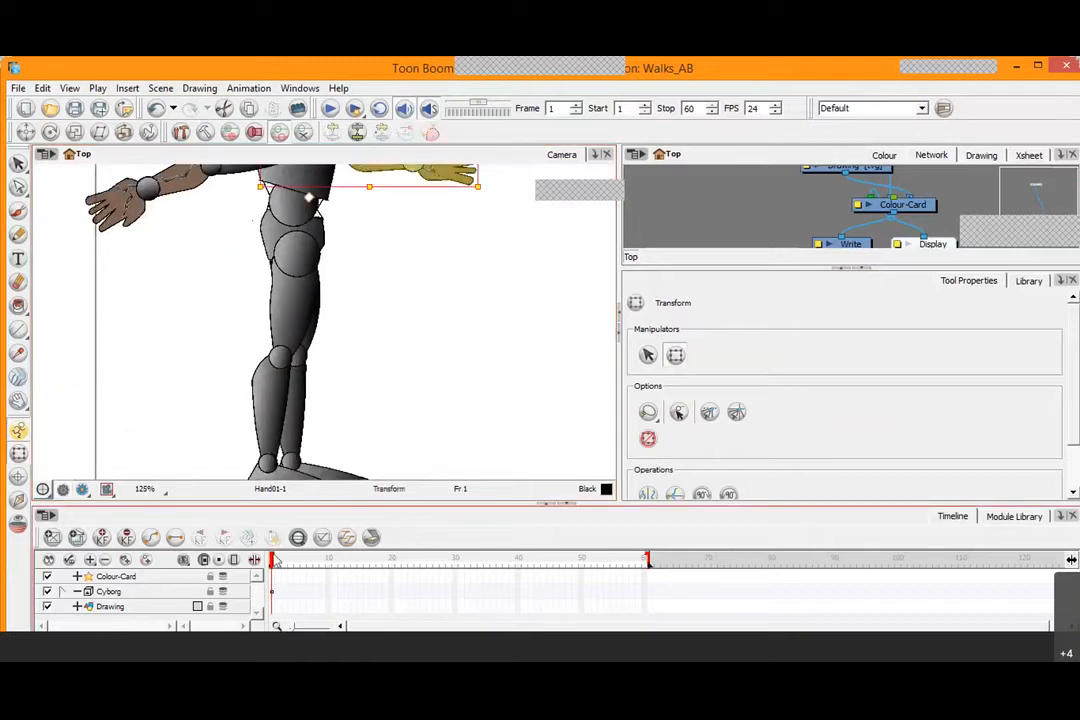
key(1)
key(2)
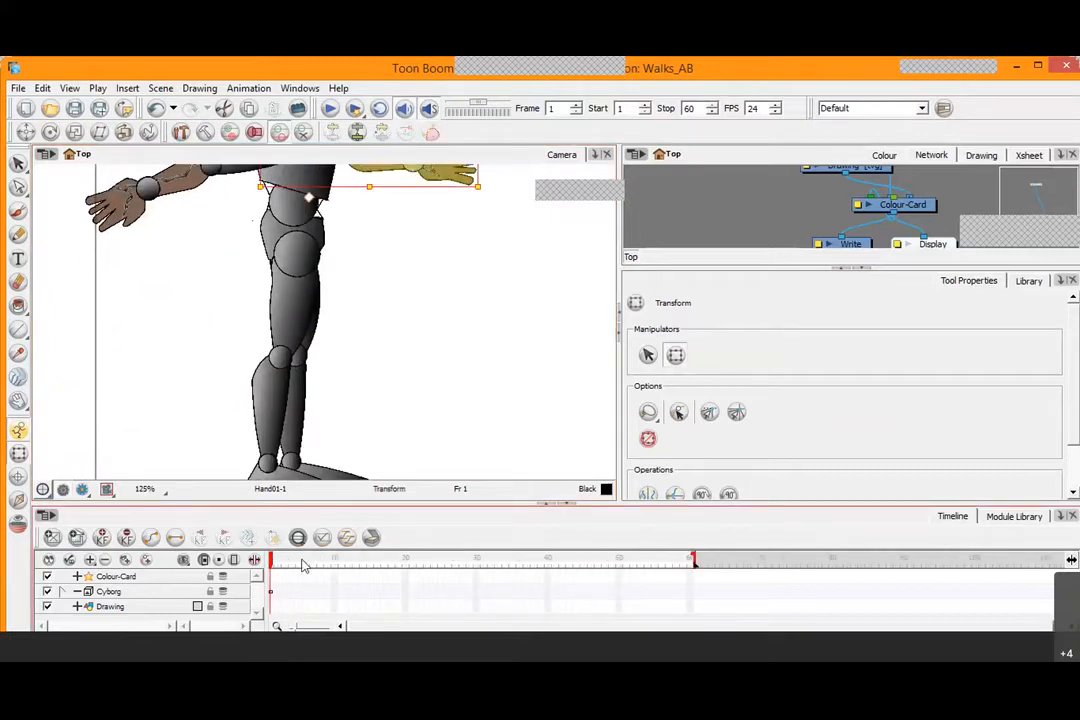
Deselect the arm and add the Dude_Side.tpl character from the library to the scene in front of the cyborg
click(378, 349)
key(1)
key(1)
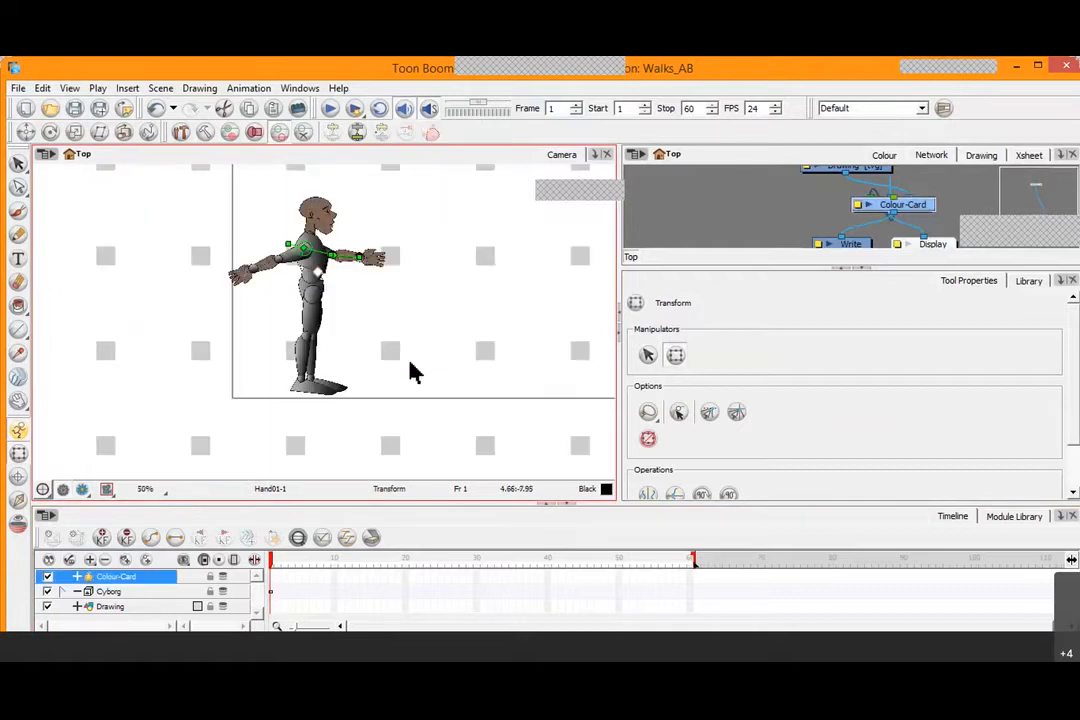
key(1)
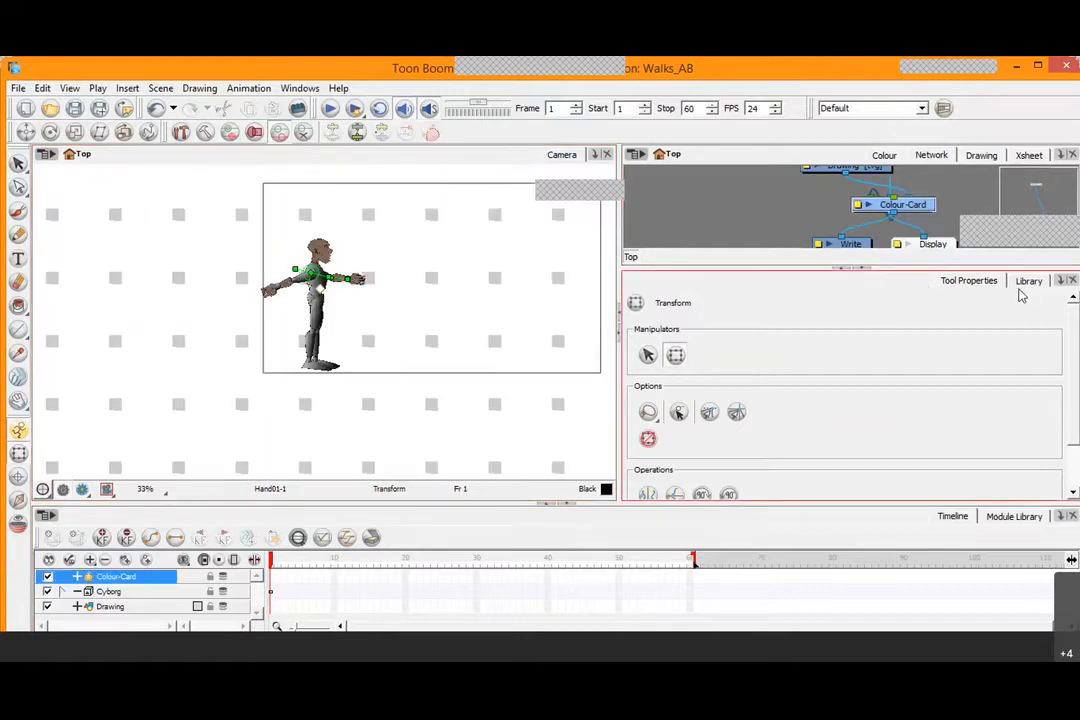
click(1029, 281)
scroll(772, 403, down, 3)
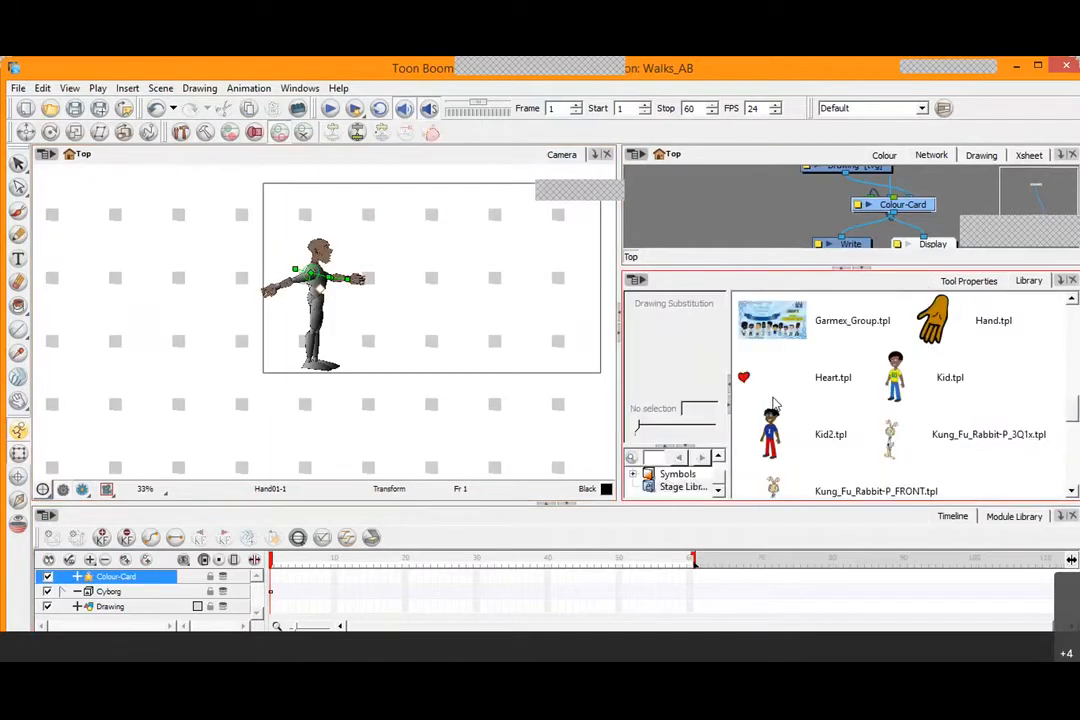
scroll(775, 420, up, 3)
click(778, 438)
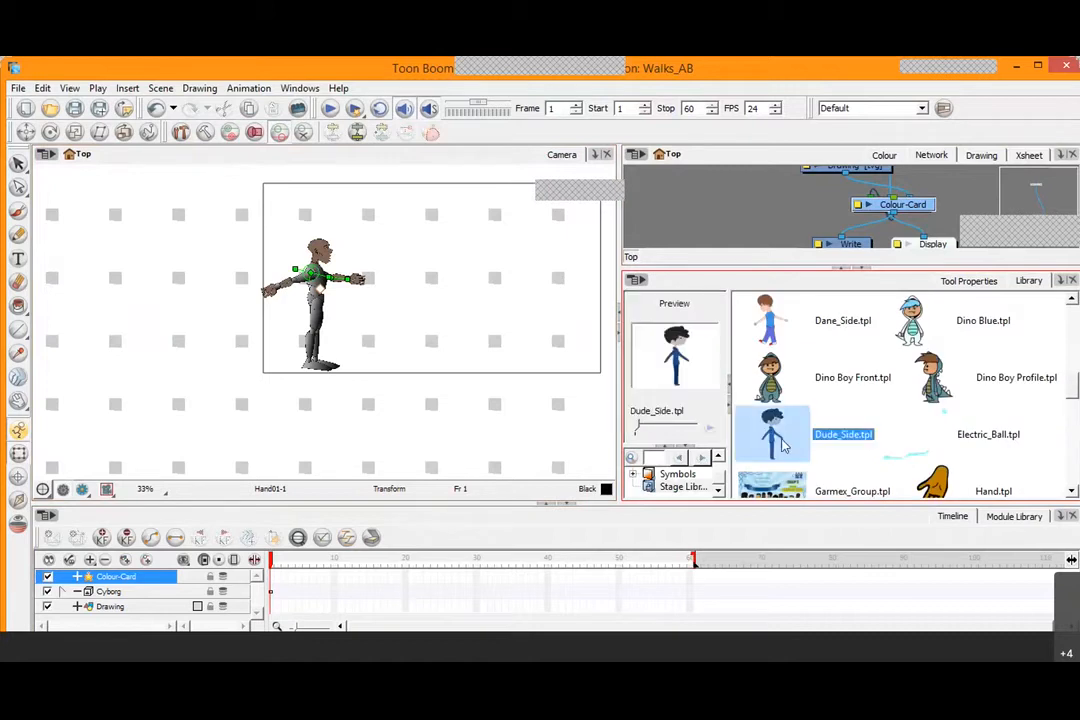
drag(783, 445, 472, 325)
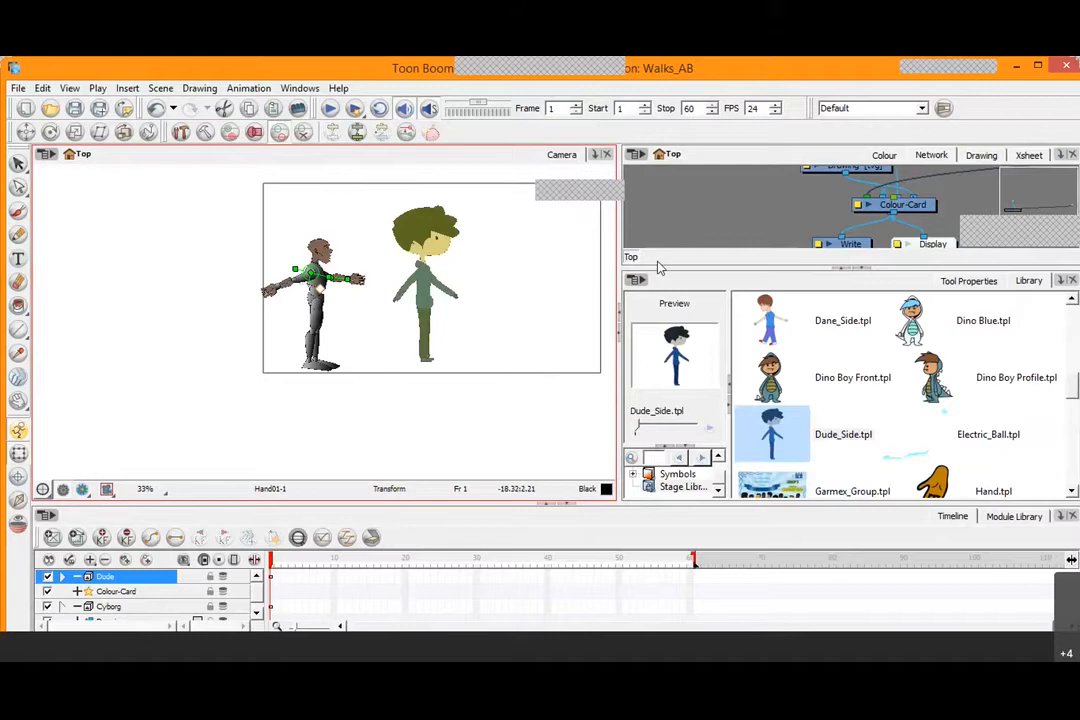
key(2)
key(2)
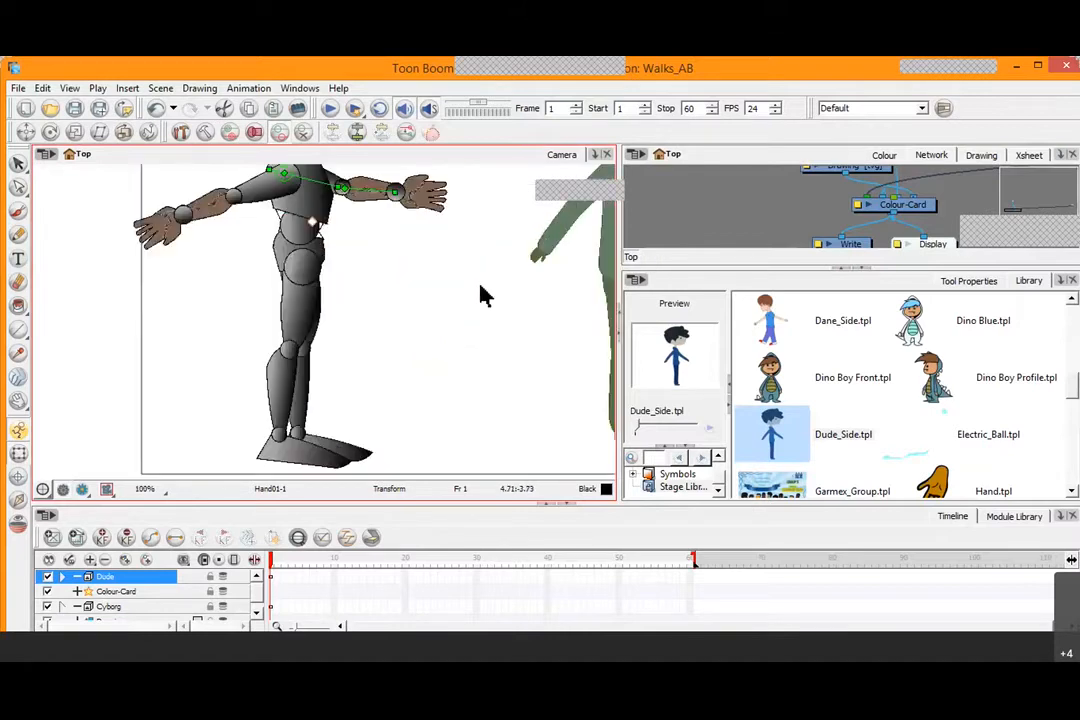
Select the Dude's thigh with the Transform tool and extend the selection to the whole character
drag(458, 285, 144, 285)
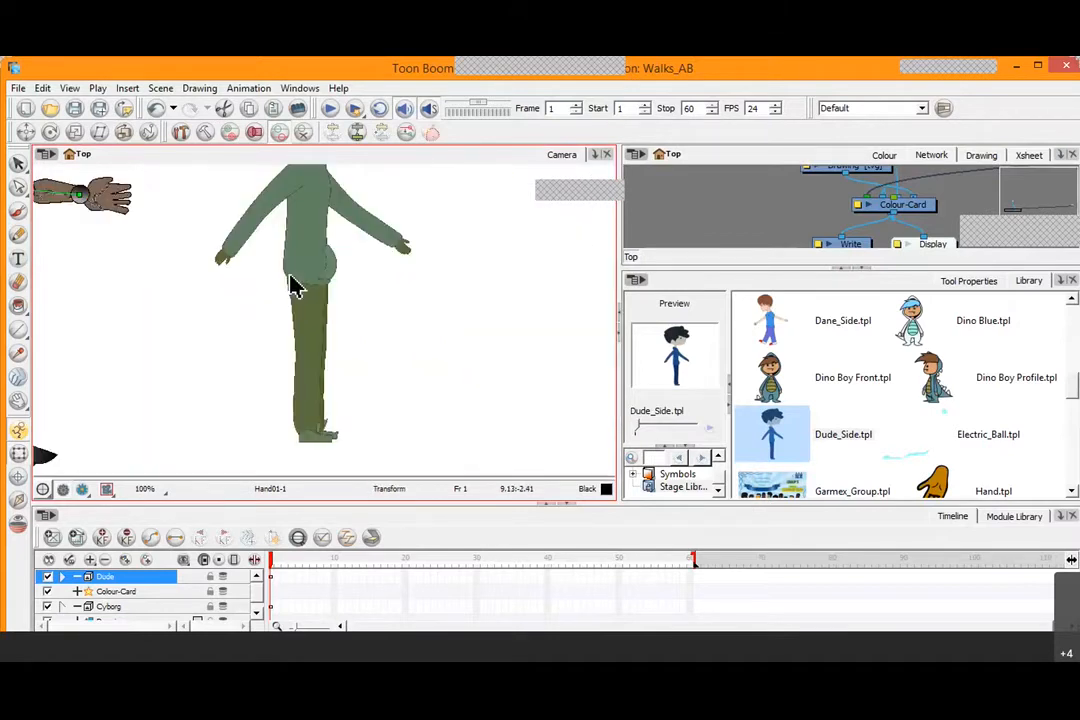
key(2)
key(1)
key(1)
click(321, 308)
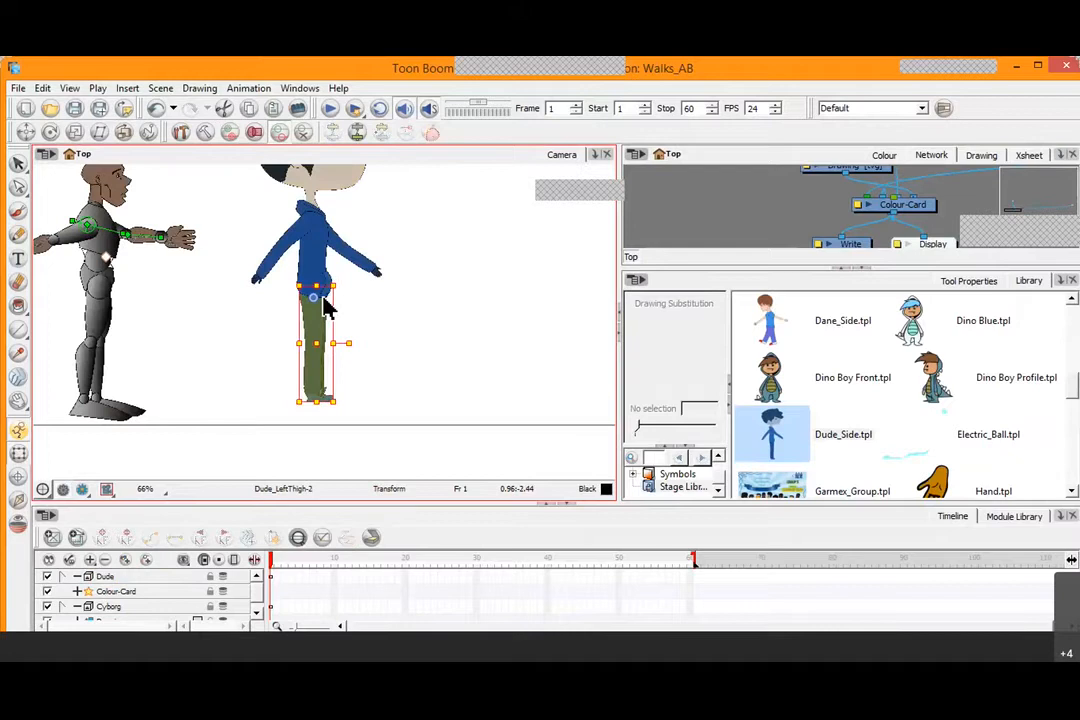
key(b)
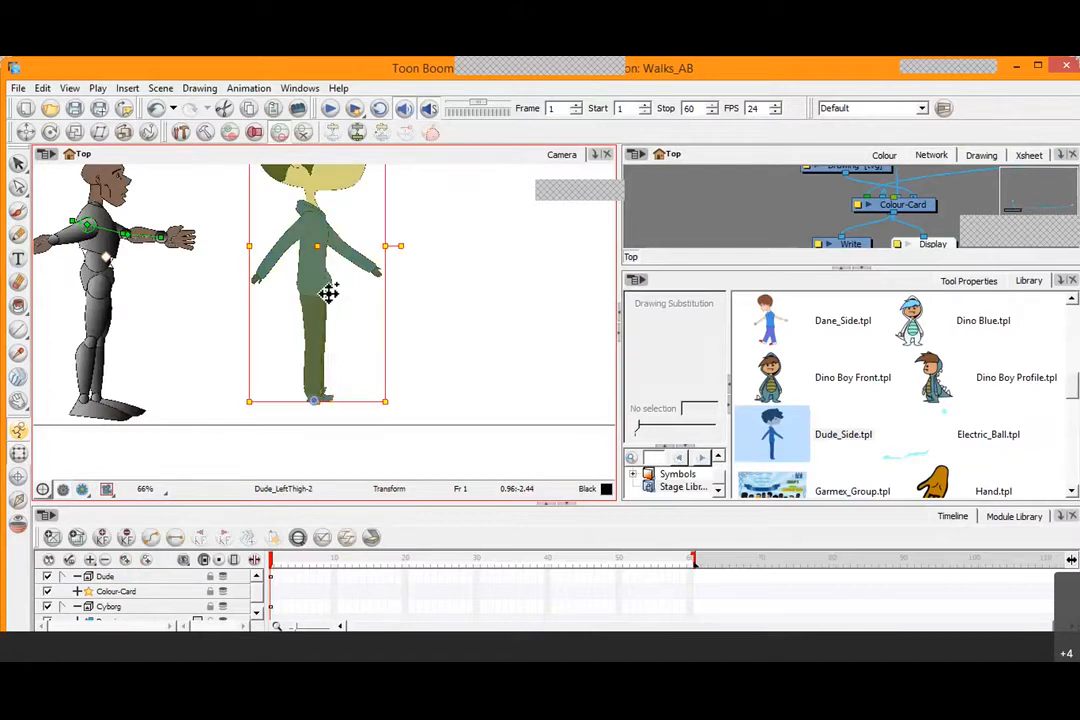
Examine the selected Dude's full figure and head beside the cyborg
key(space)
drag(368, 323, 358, 388)
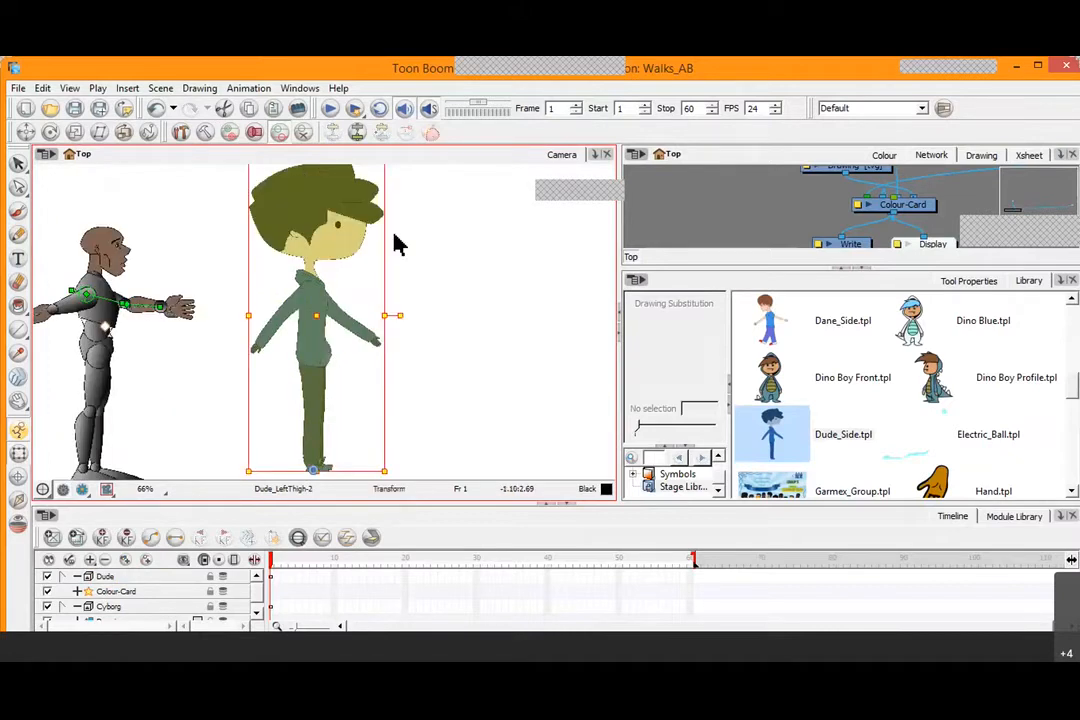
key(1)
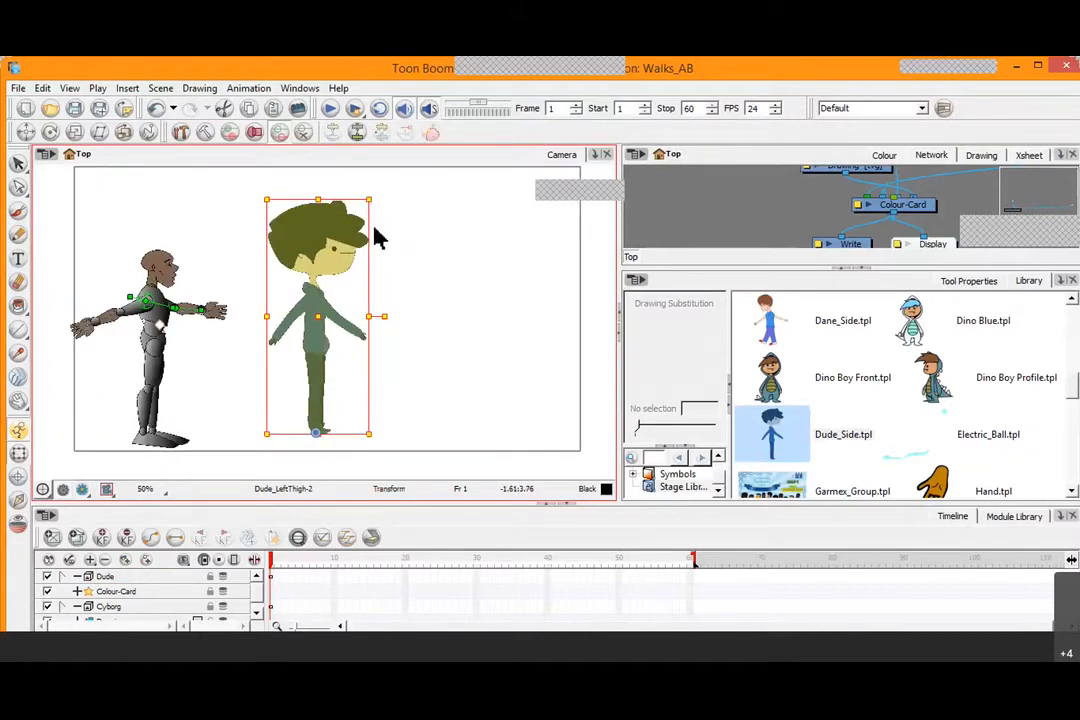
key(2)
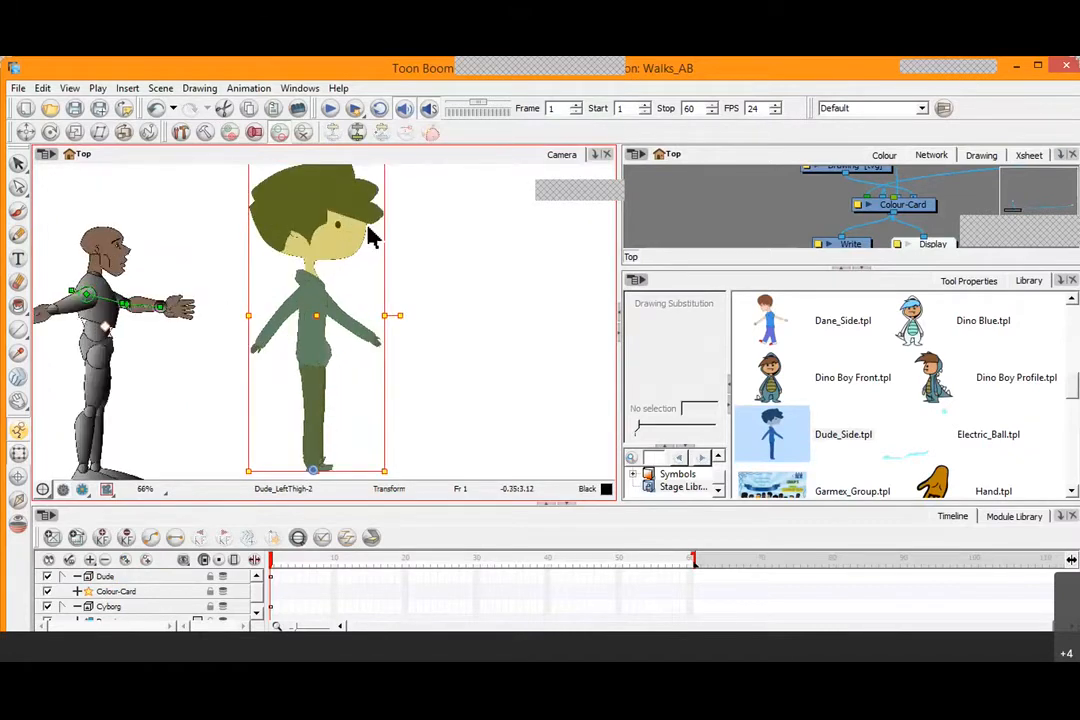
key(2)
key(space)
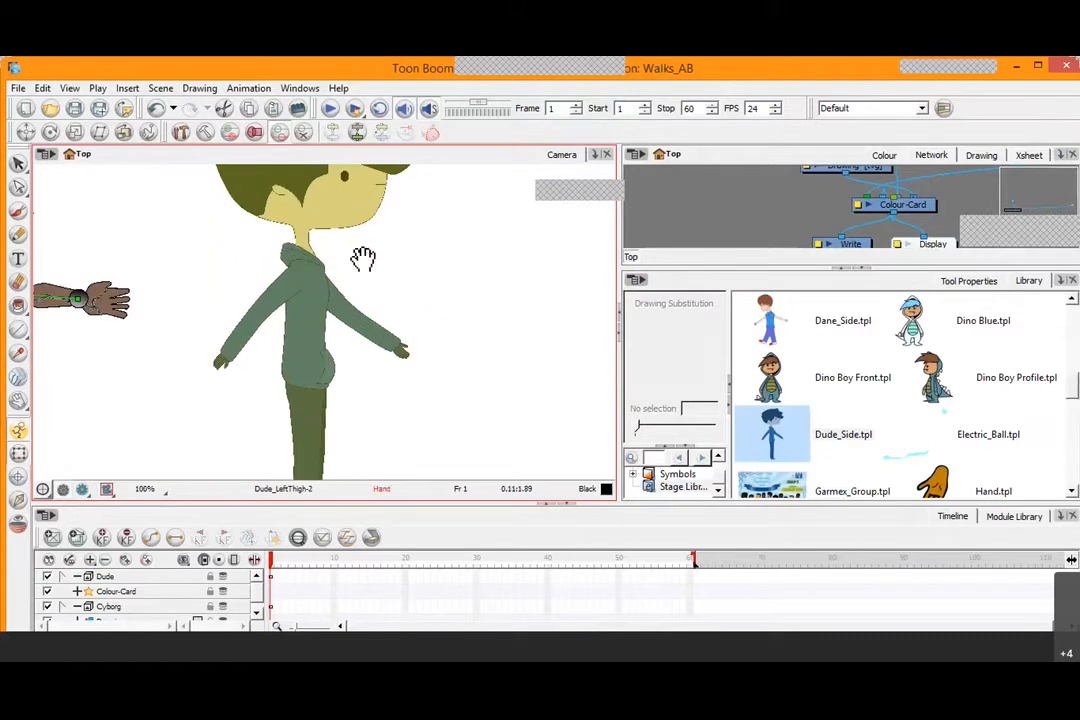
drag(362, 258, 362, 328)
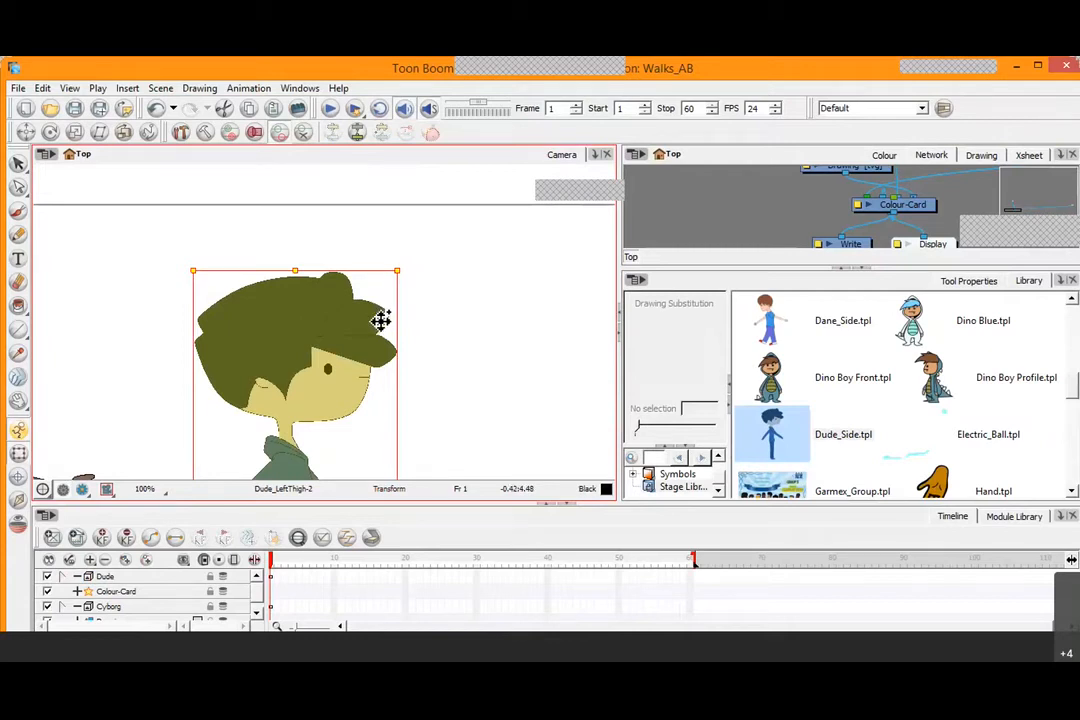
key(2)
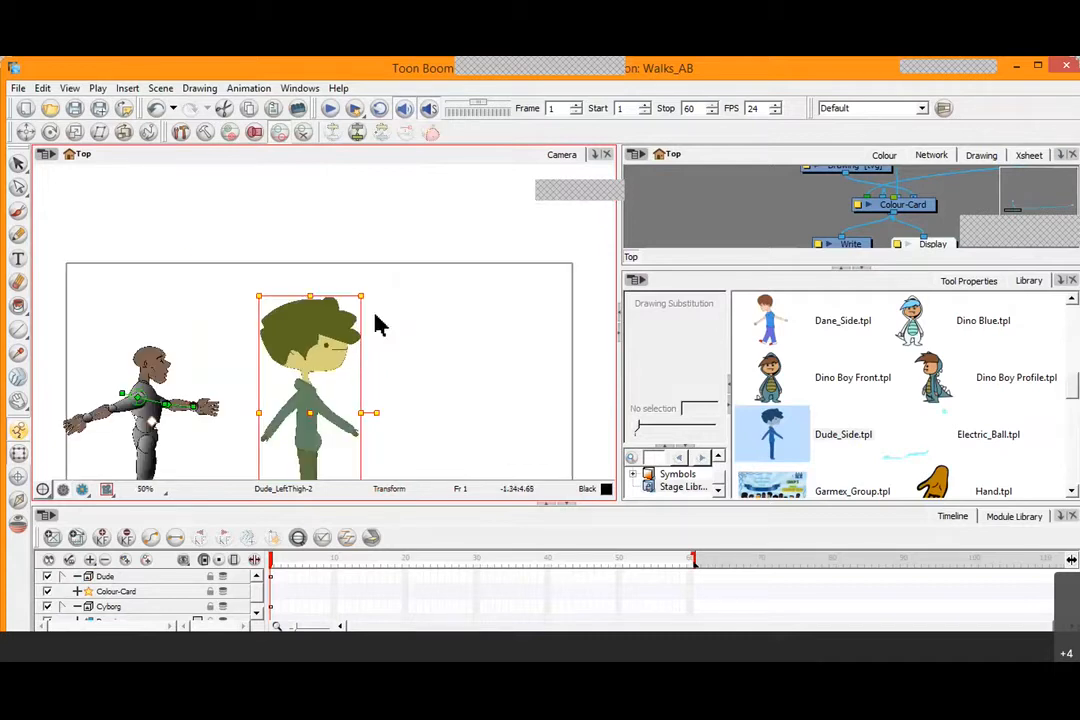
Scale the whole Dude character down to slightly shorter than the cyborg, and undo a trial squash that flattens and widens him
drag(378, 350, 403, 294)
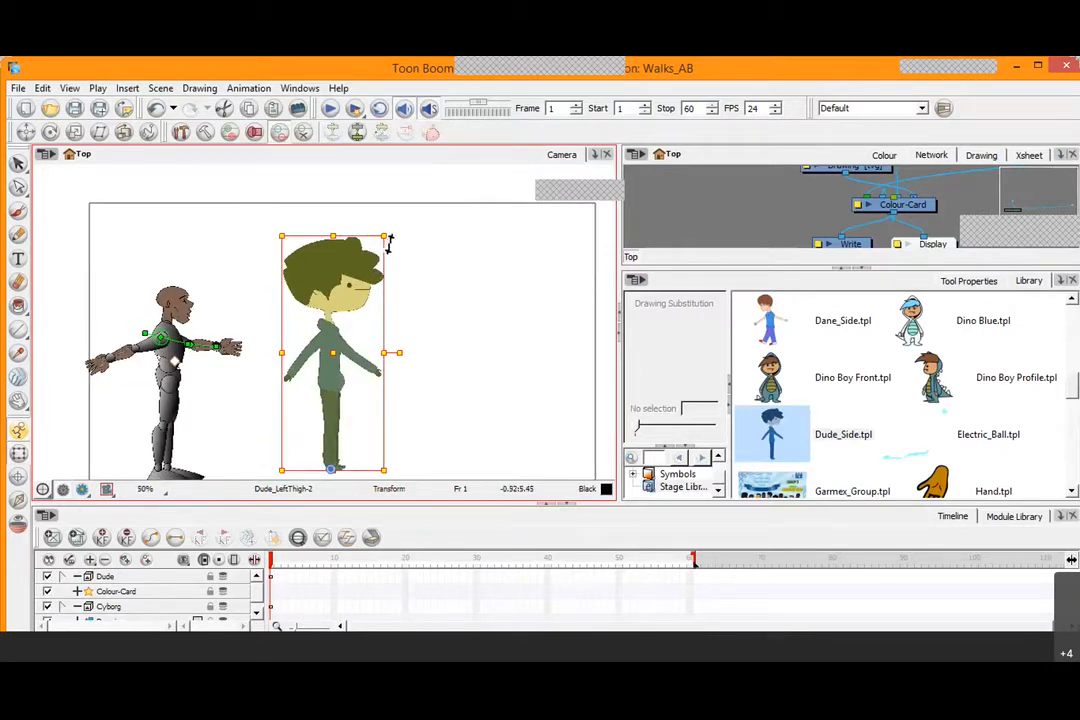
mouse_move(391, 237)
mouse_down()
mouse_move(358, 346)
mouse_move(374, 304)
mouse_move(373, 315)
mouse_move(352, 227)
mouse_move(433, 335)
mouse_up()
key(2)
key(2)
key(space)
key(1)
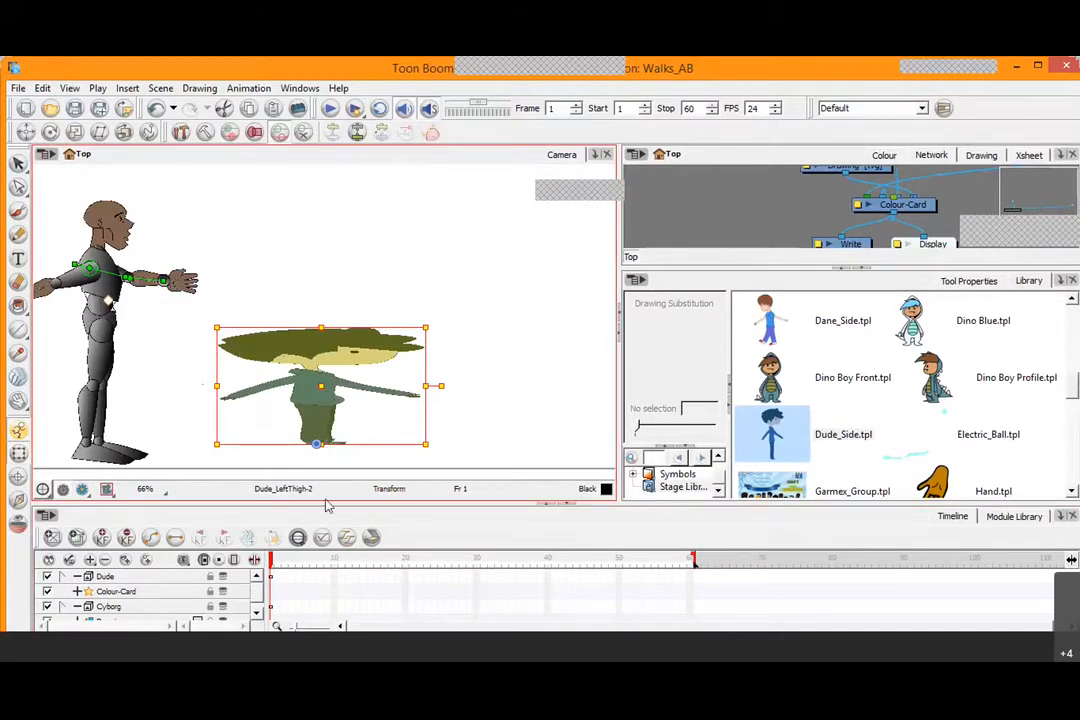
key(ctrl+z)
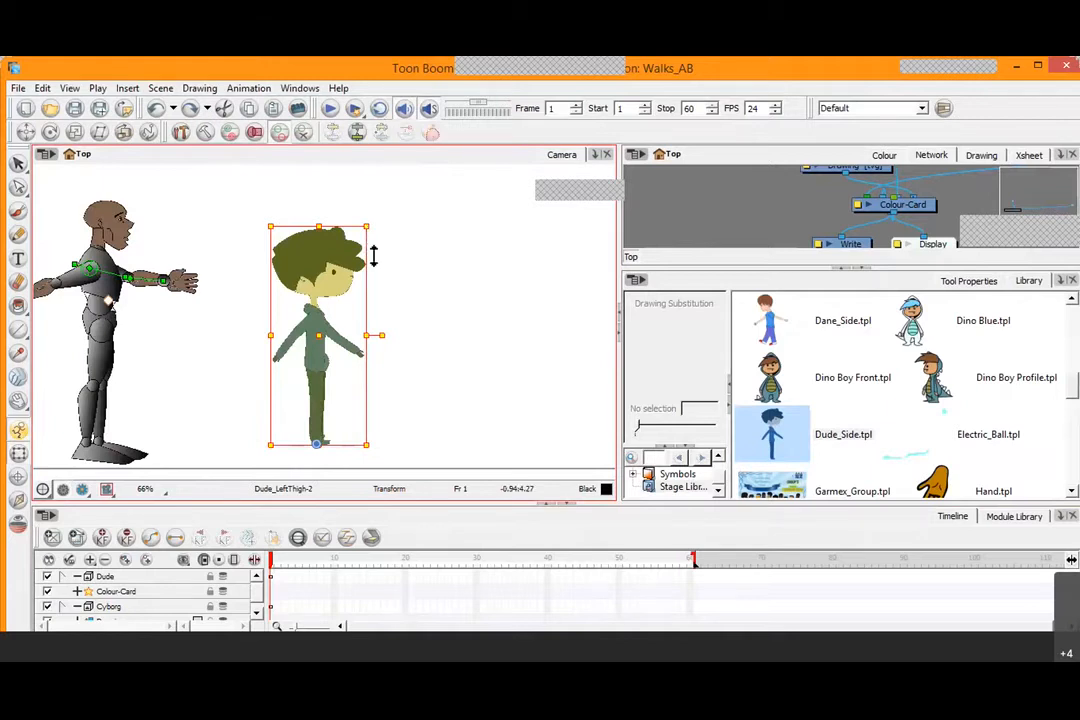
Fine-tune the size of the whole Dude character from the corner of its bounding box and deselect it
mouse_move(369, 229)
mouse_down()
mouse_move(445, 150)
mouse_move(437, 177)
mouse_move(372, 232)
mouse_move(328, 304)
mouse_move(419, 229)
mouse_move(361, 292)
mouse_move(412, 231)
mouse_move(376, 289)
mouse_move(418, 243)
mouse_up()
key(2)
key(2)
key(2)
key(2)
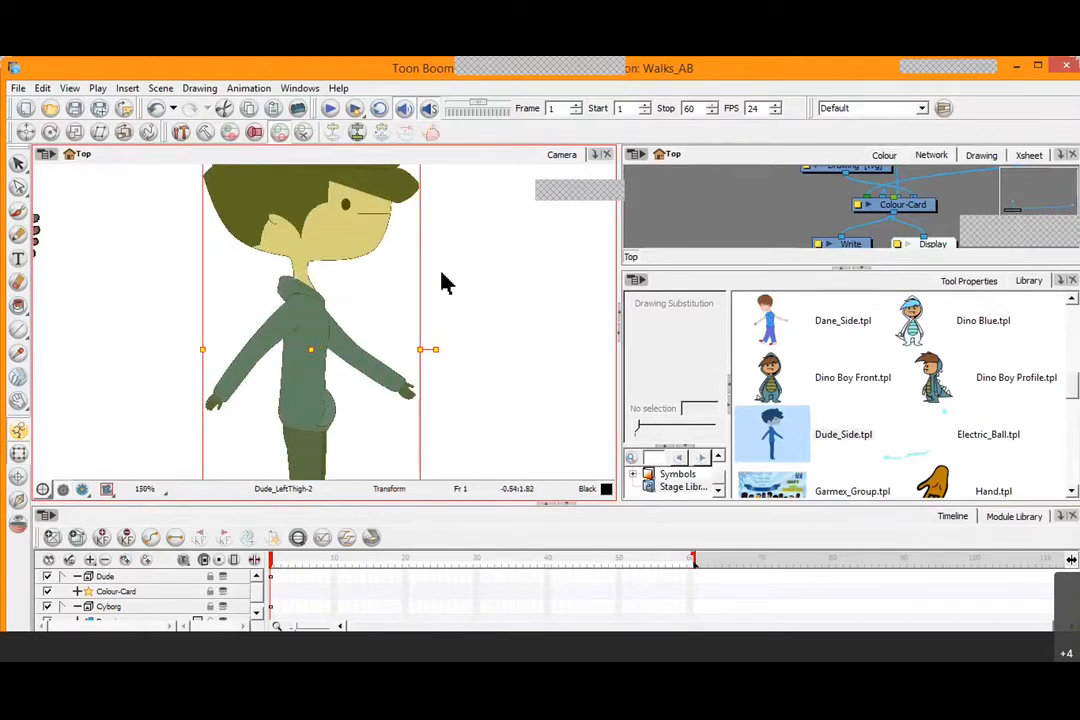
click(415, 340)
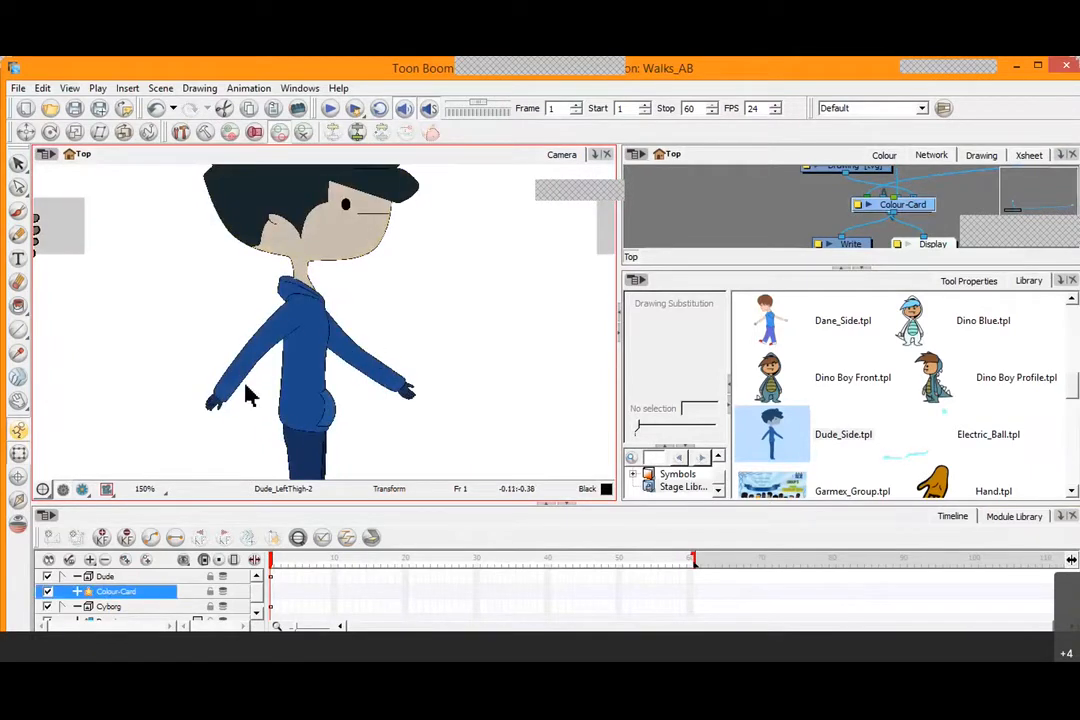
Select the Dude's head and extend the selection through its parents to the whole character
key(space)
drag(67, 290, 226, 347)
key(space)
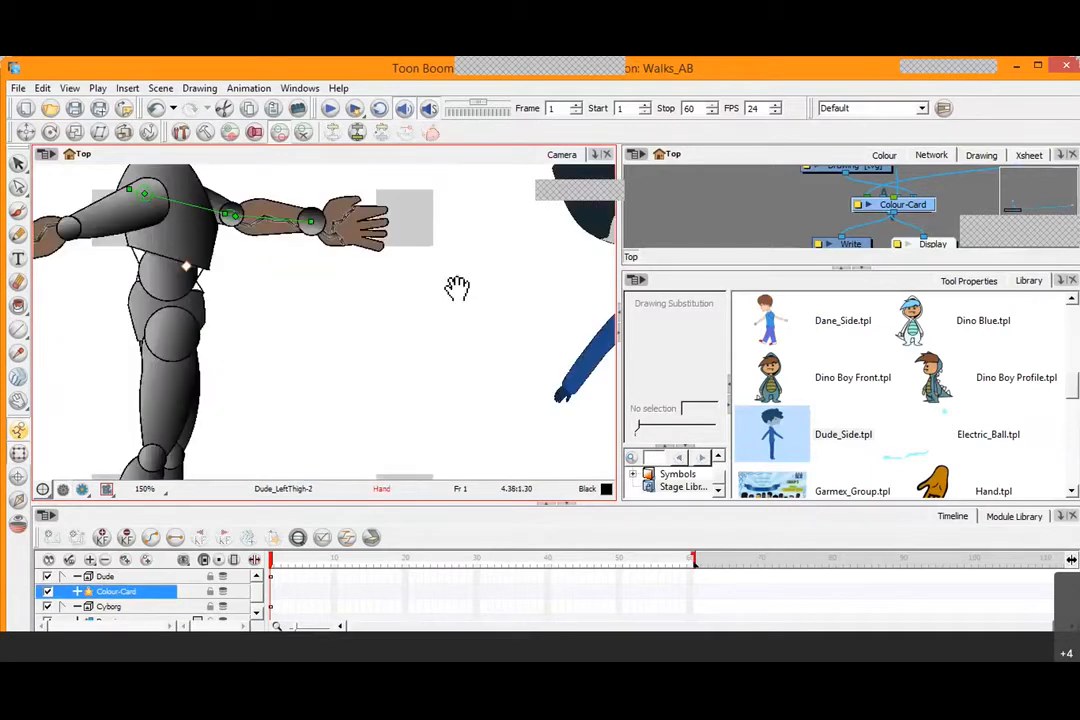
click(470, 289)
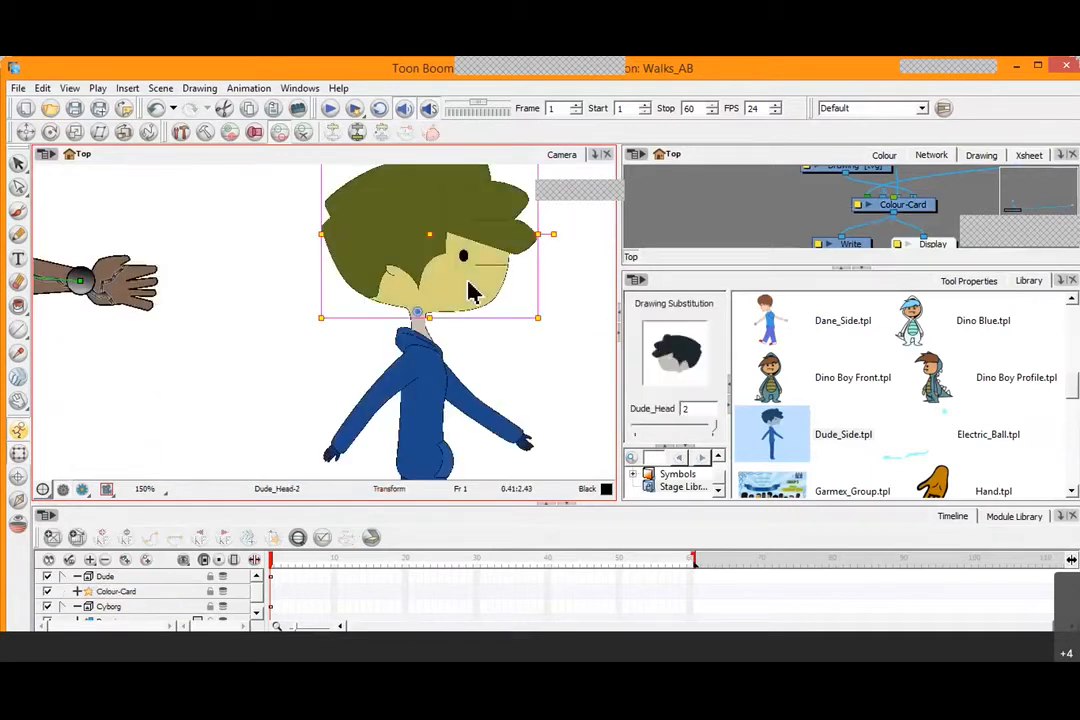
key(b)
key(b)
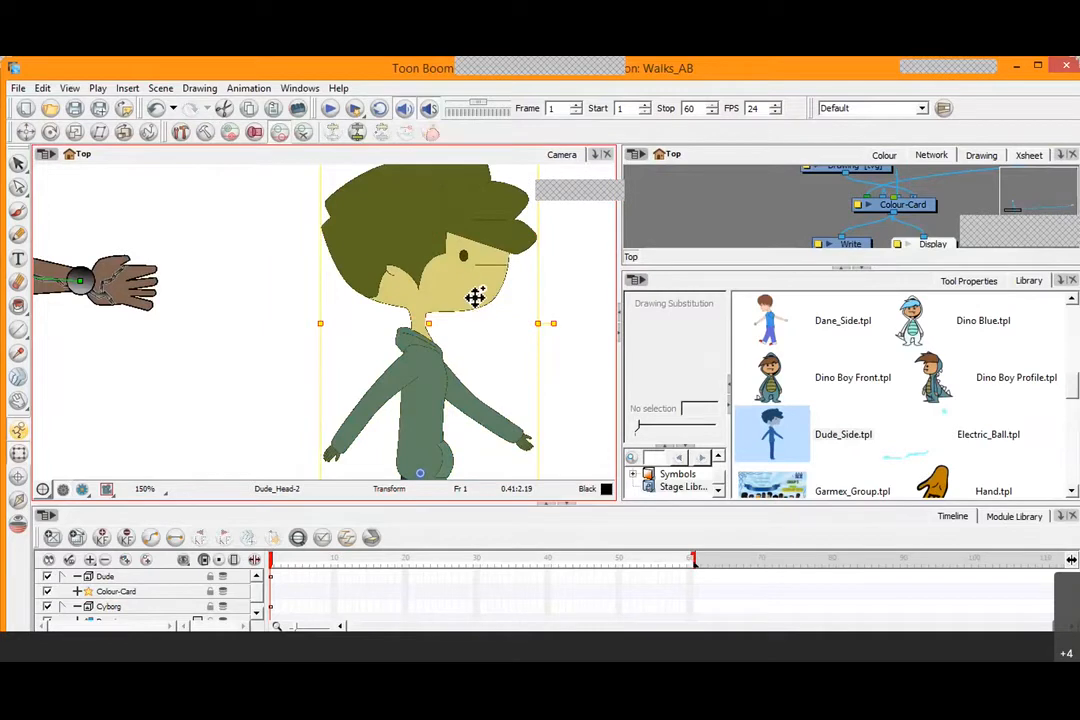
Scale the whole Dude character up slightly from its upper front corner
key(1)
key(b)
key(space)
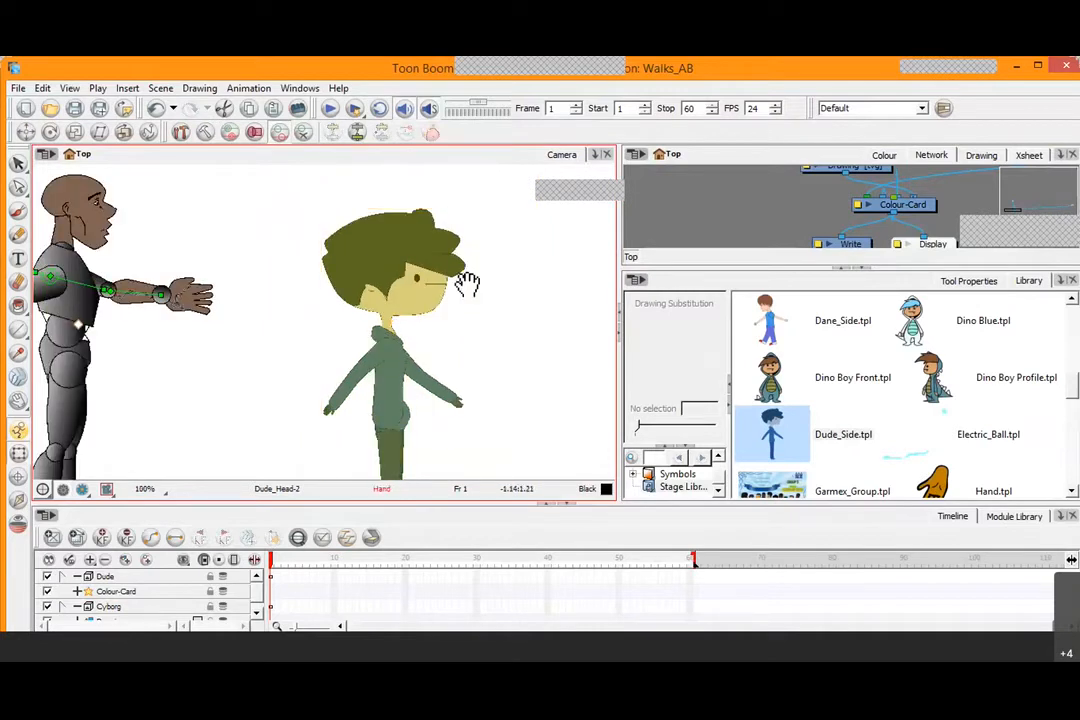
drag(468, 283, 446, 216)
key(space)
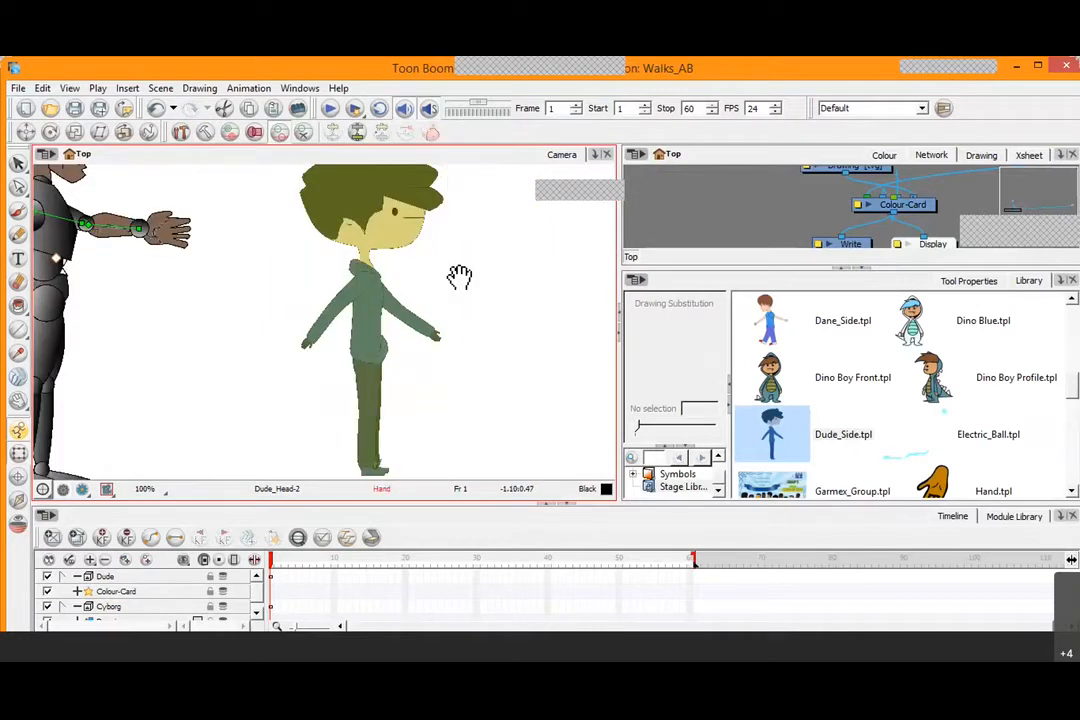
drag(459, 277, 437, 357)
drag(427, 221, 448, 206)
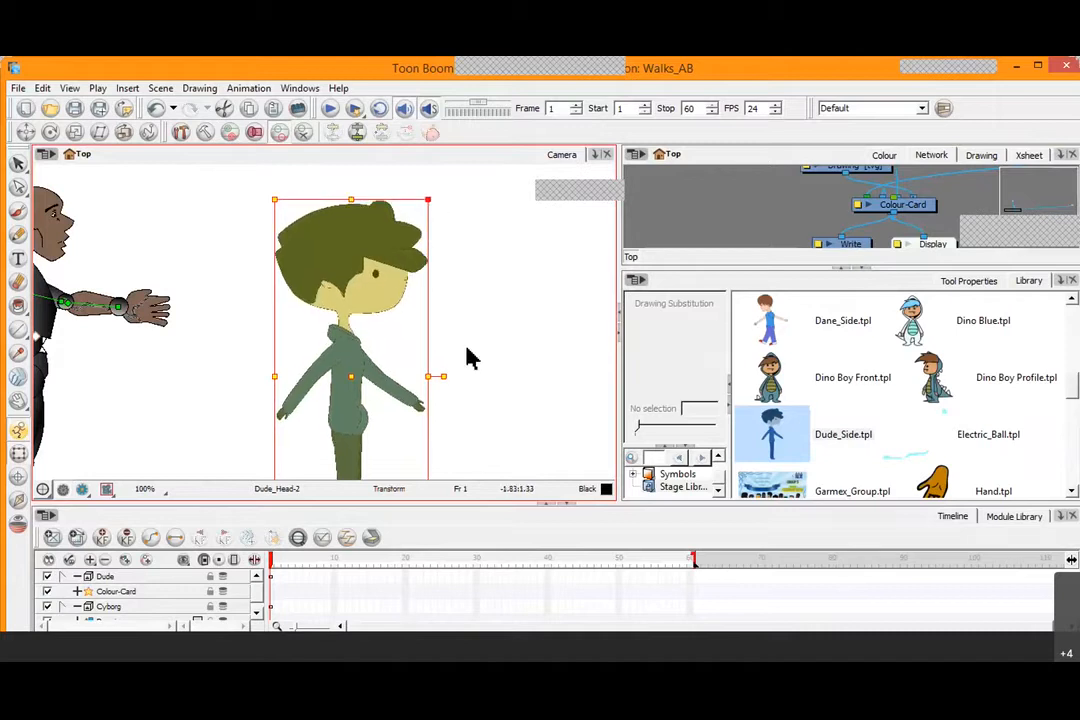
Try pivoting the Dude's head at the neck joint, both alone and together with the neck
click(377, 306)
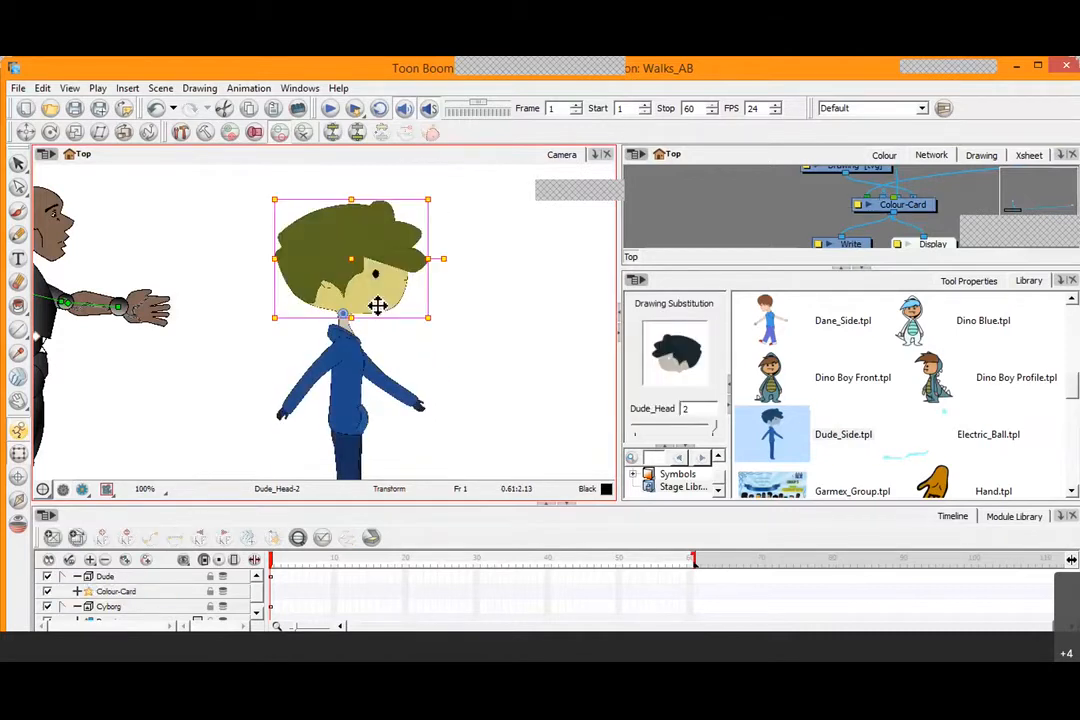
key(2)
key(b)
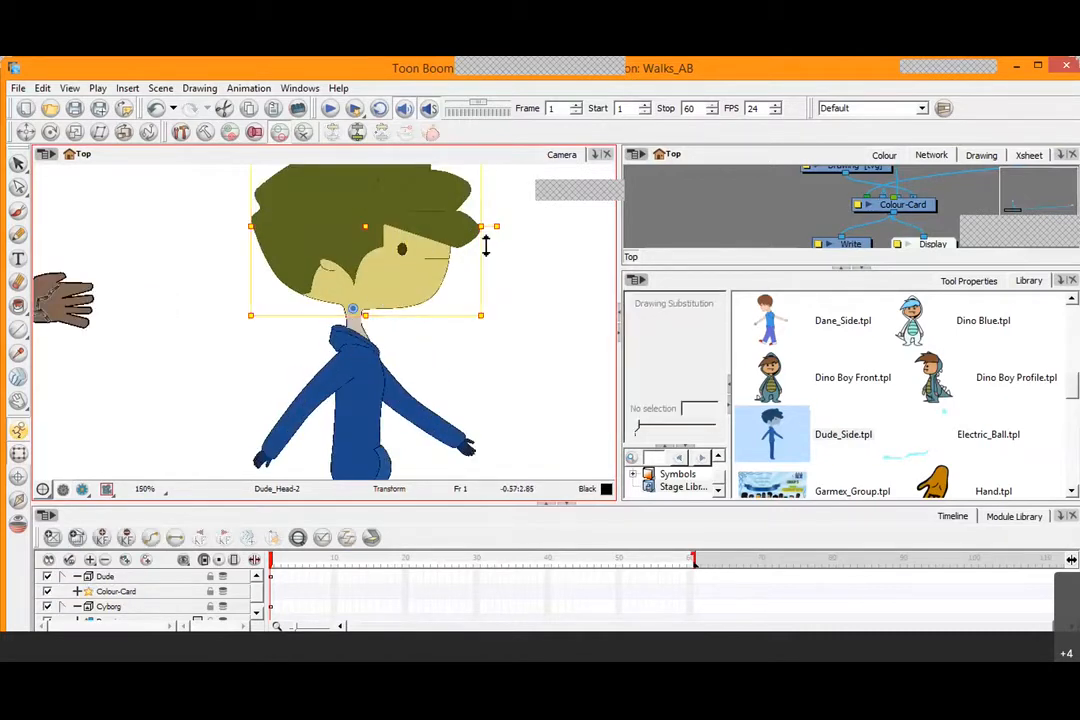
mouse_move(492, 229)
mouse_down()
mouse_move(489, 248)
mouse_move(470, 225)
mouse_move(499, 258)
mouse_move(506, 296)
mouse_move(453, 241)
mouse_move(462, 292)
mouse_up()
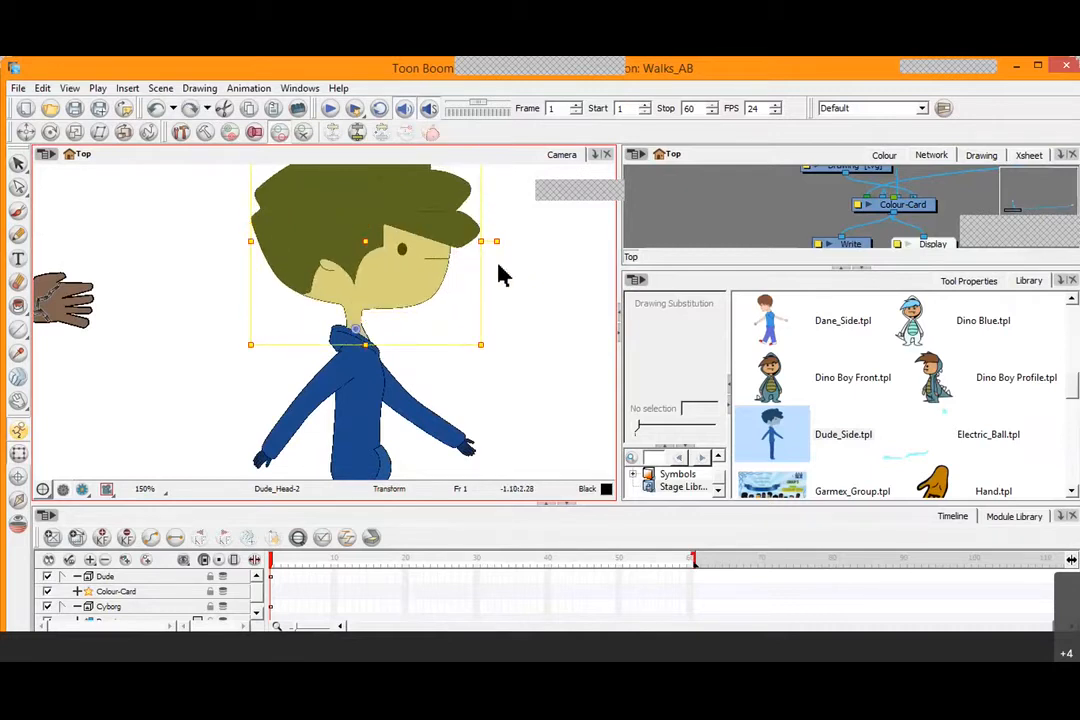
mouse_move(496, 241)
mouse_down()
mouse_move(510, 265)
mouse_move(480, 251)
mouse_move(501, 270)
mouse_move(490, 250)
mouse_up()
Pose the Dude with outstretched arms by rotating the far arm forward to near horizontal and raising the near arm behind him, and deselect
click(417, 430)
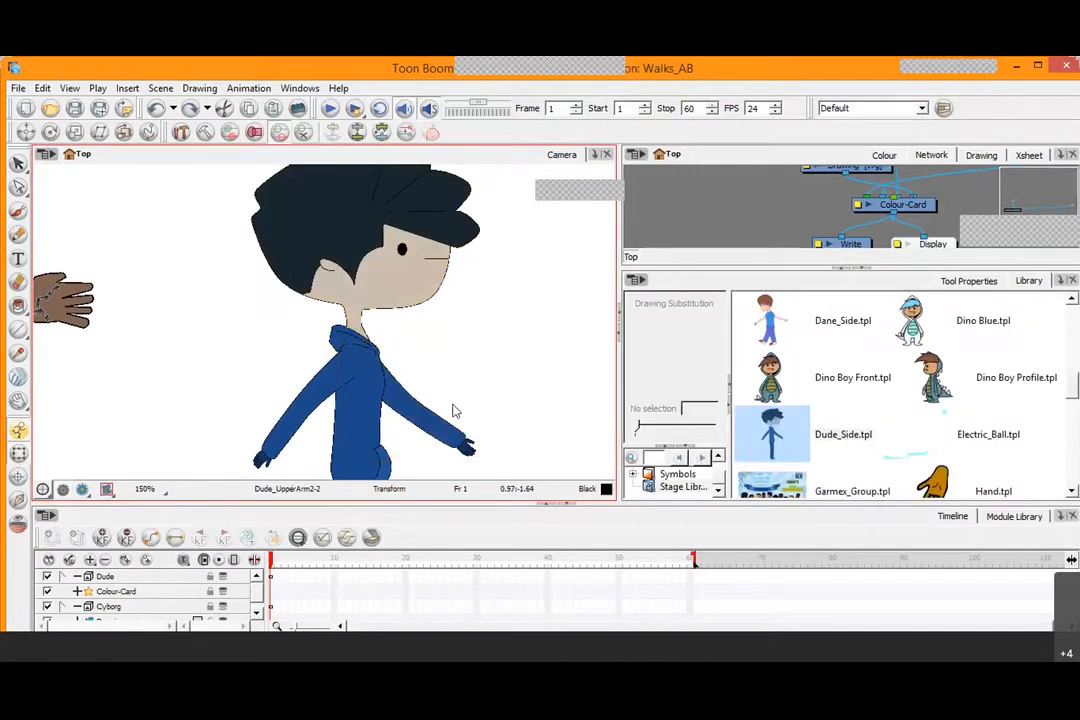
drag(497, 403, 489, 306)
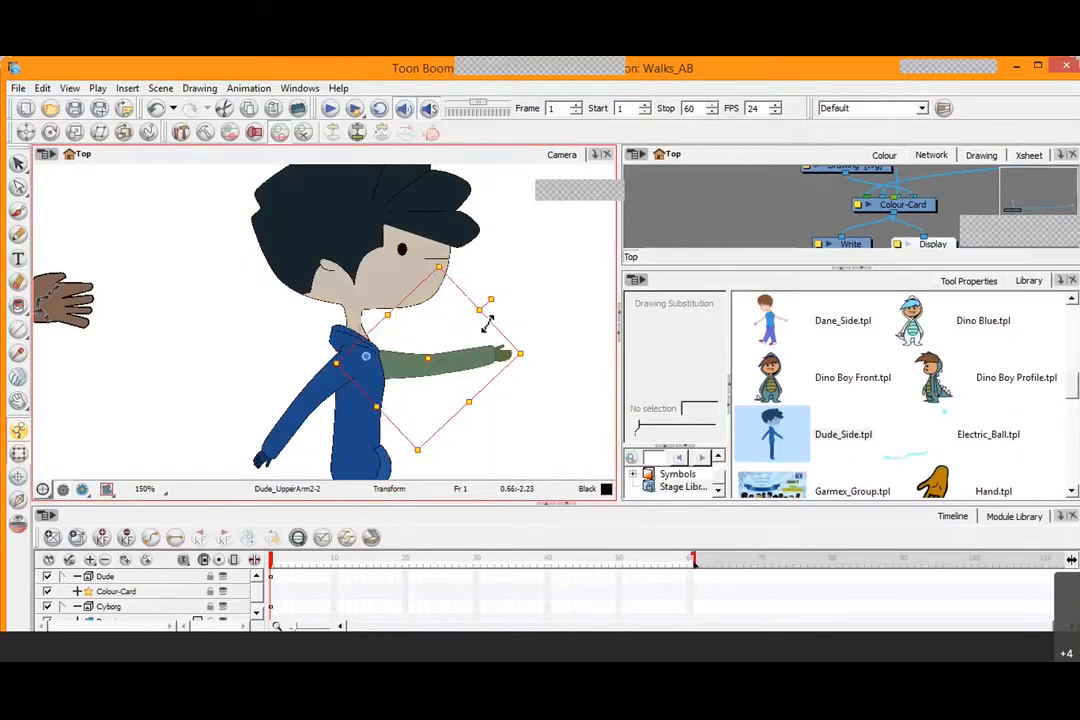
key(space)
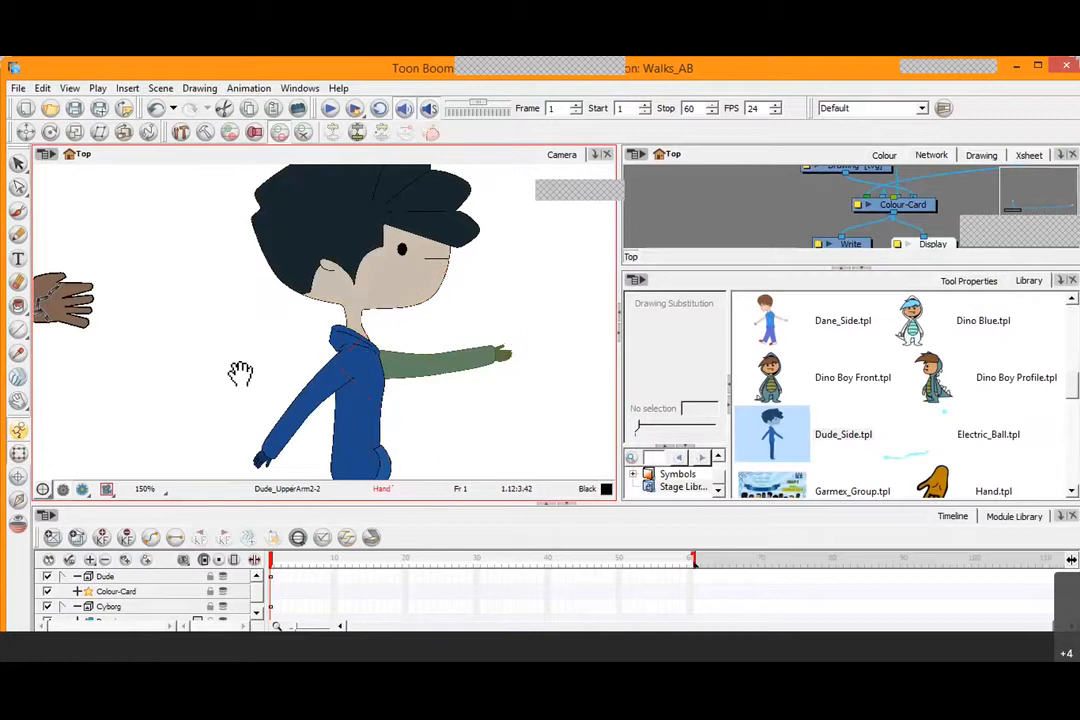
drag(240, 373, 101, 374)
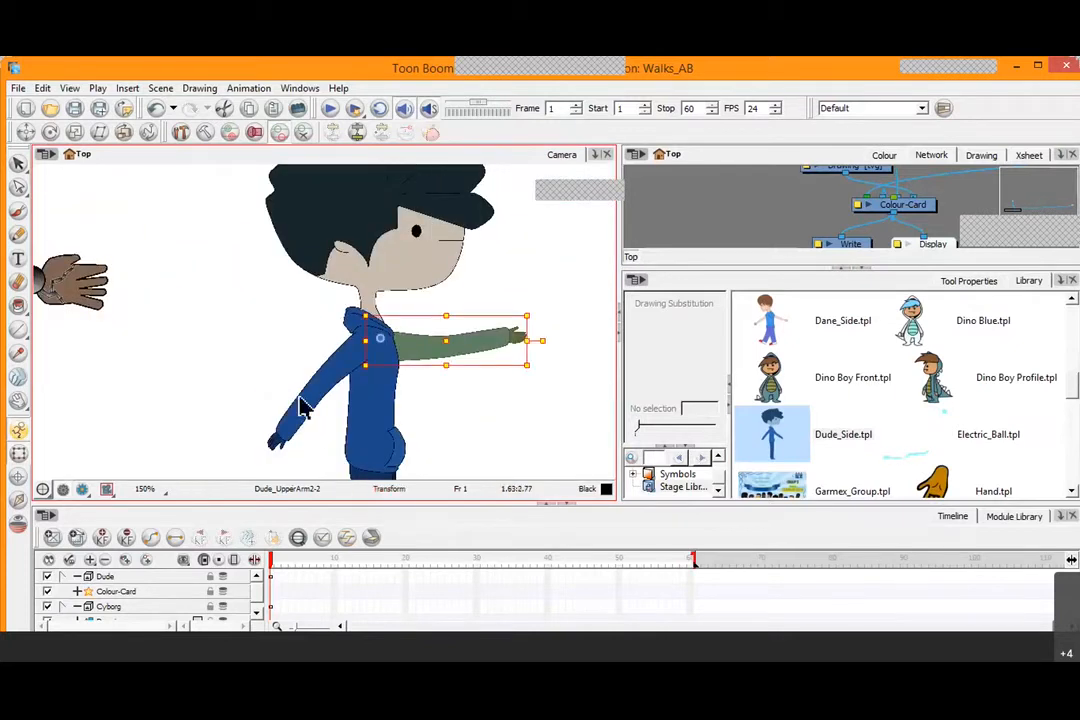
click(303, 408)
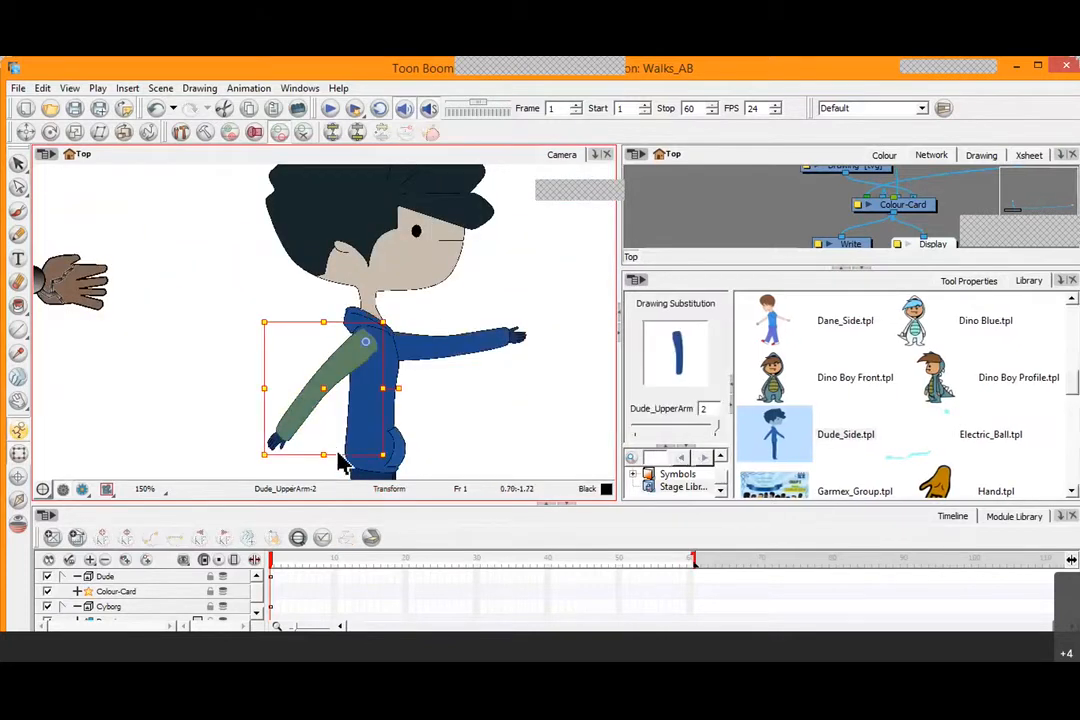
key(Escape)
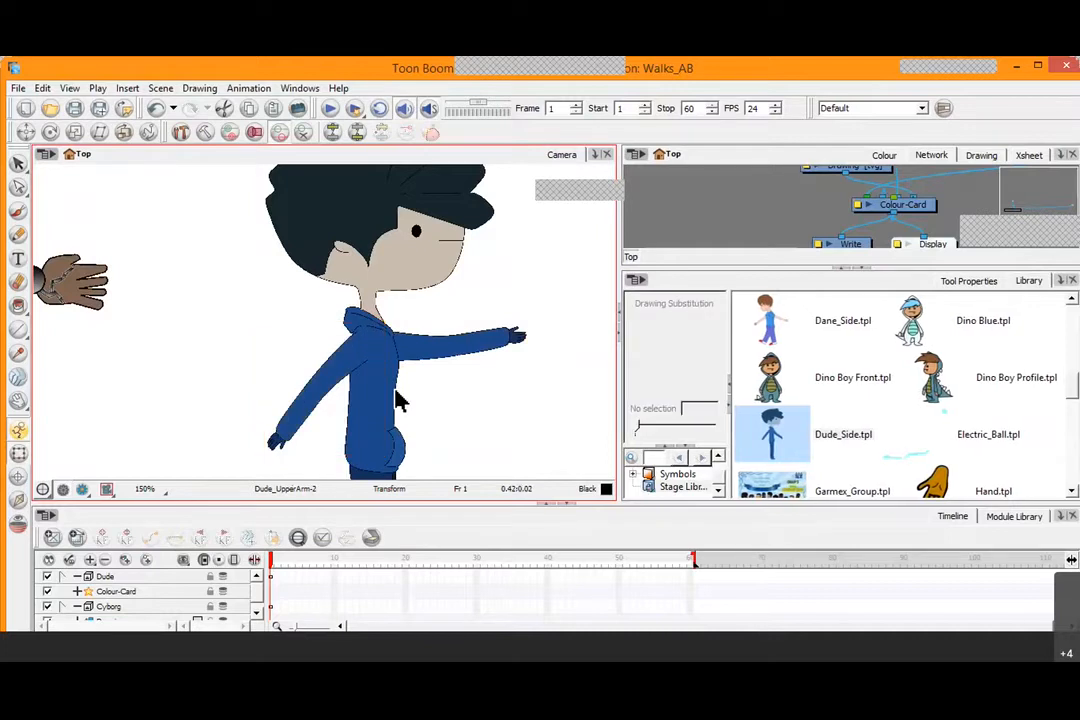
click(398, 390)
mouse_move(398, 388)
mouse_down()
mouse_move(331, 402)
mouse_move(417, 387)
mouse_move(392, 406)
mouse_up()
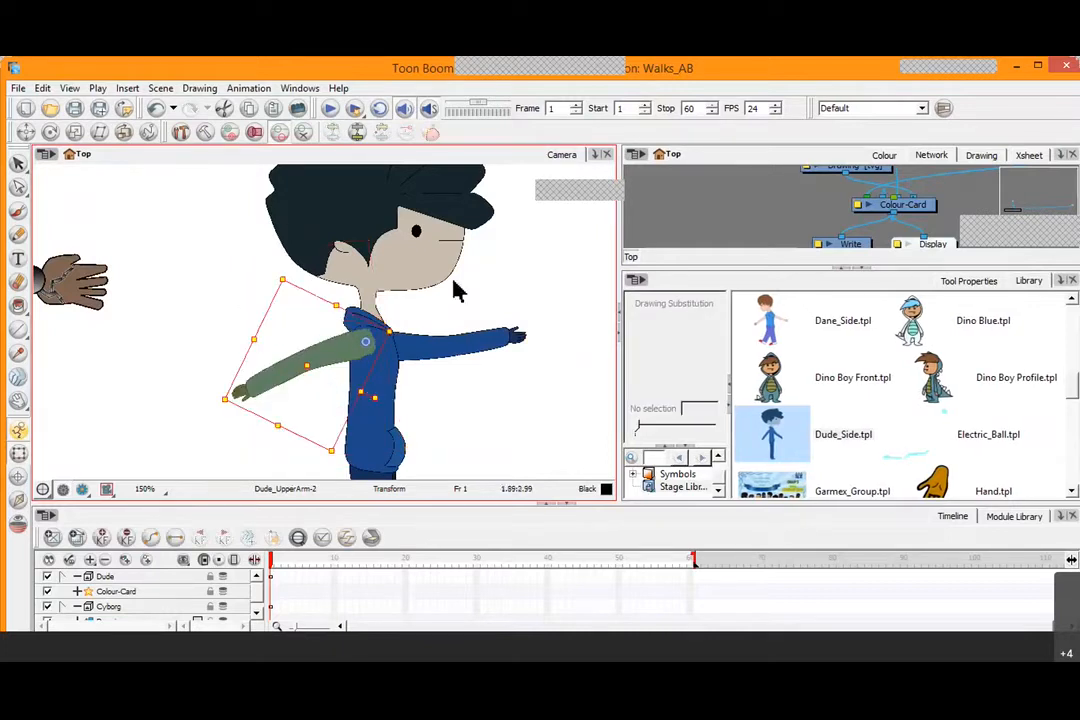
click(378, 385)
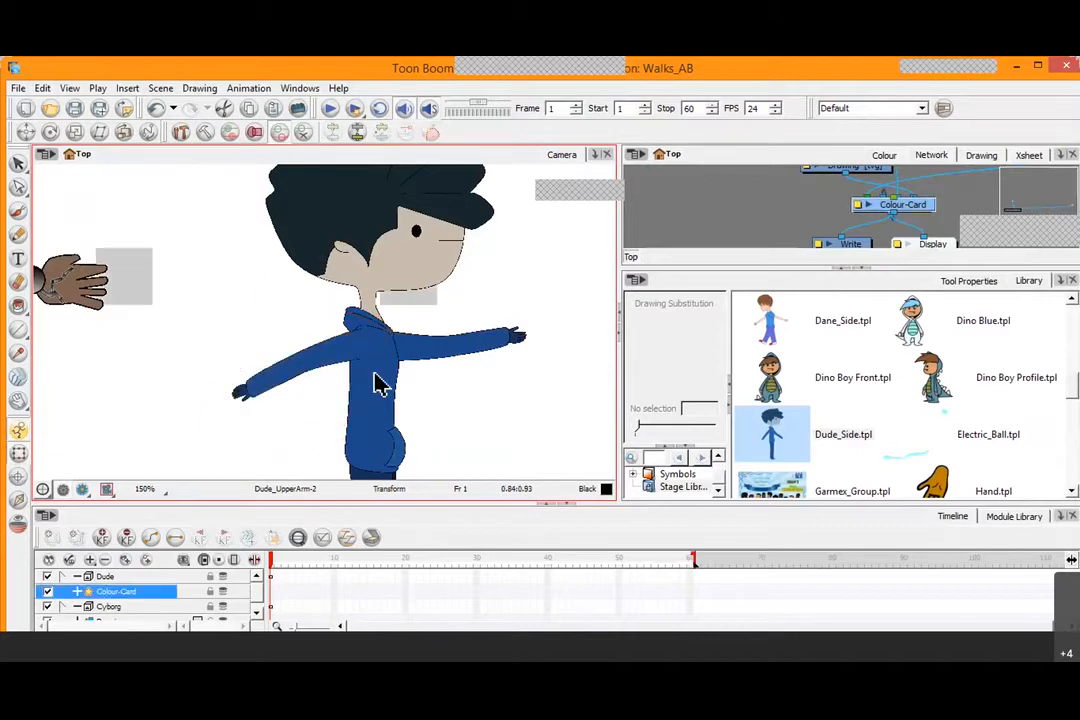
Select the Dude's near upper arm and show its deformation controls
scroll(375, 388, up, 2)
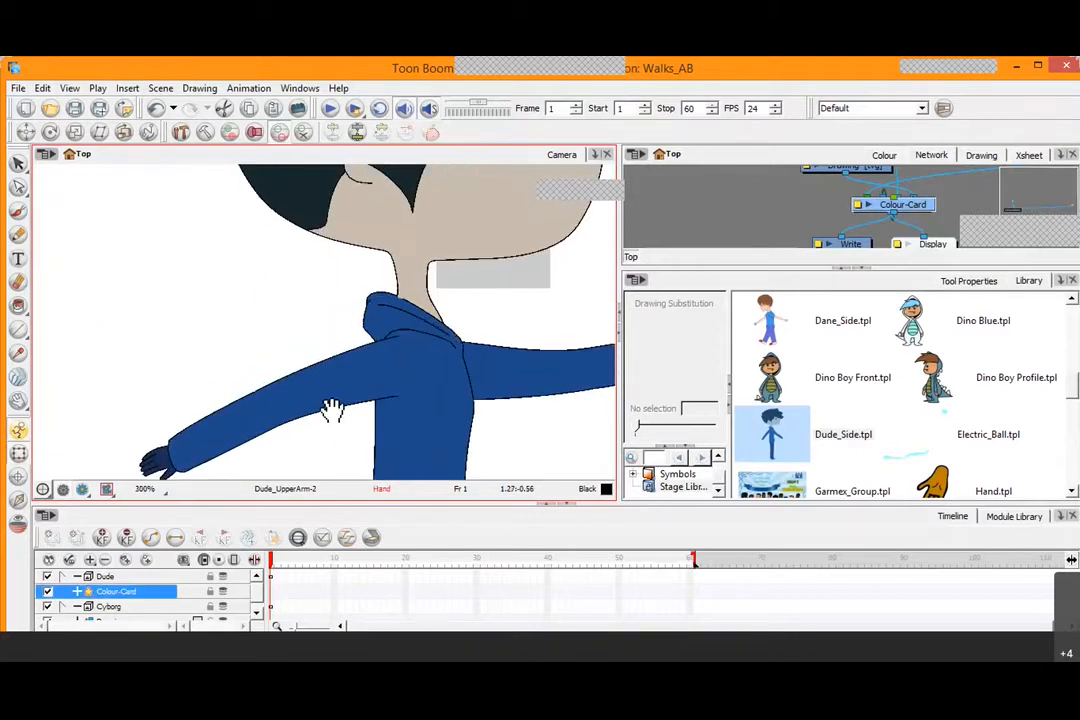
drag(332, 410, 347, 273)
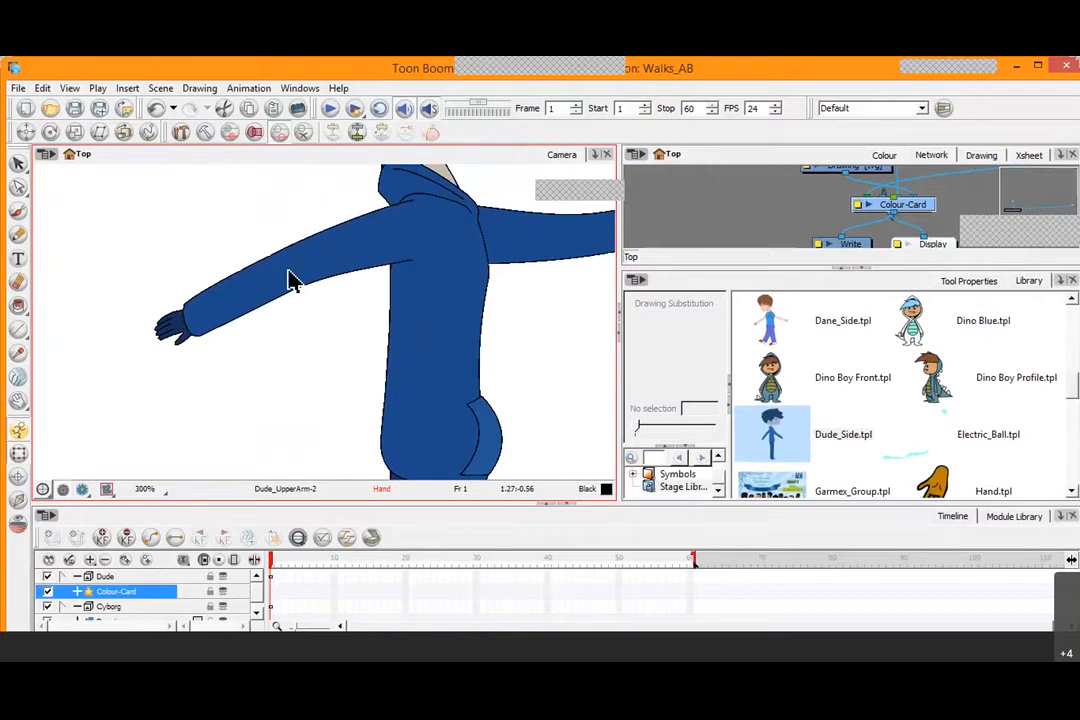
click(296, 287)
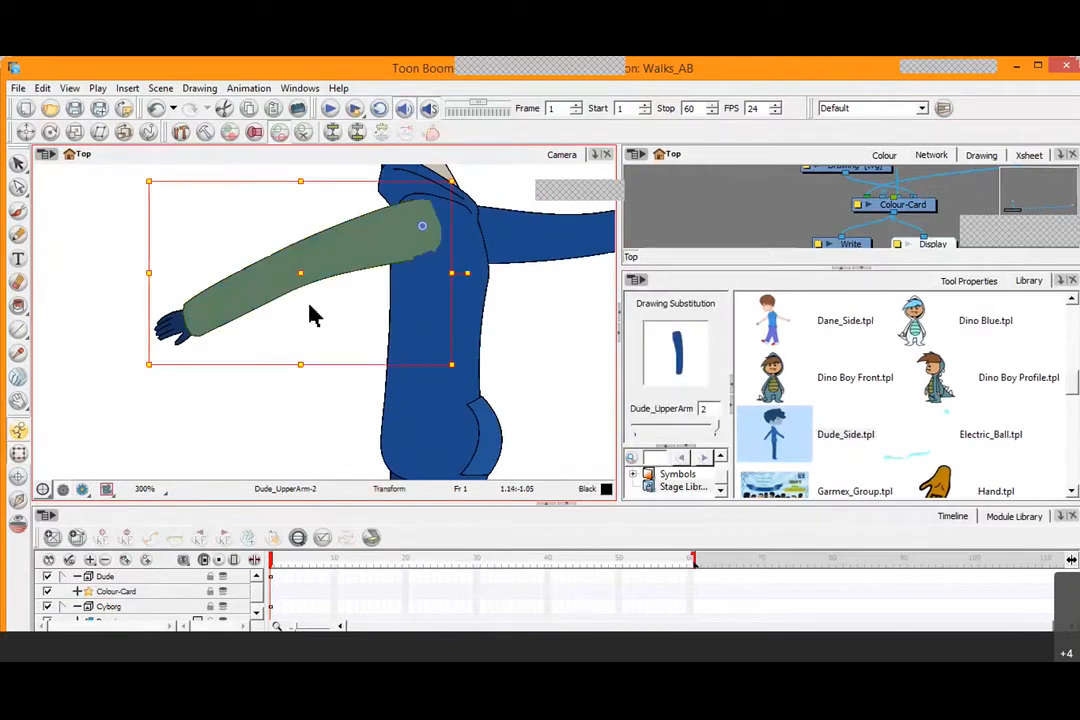
key(shift+F11)
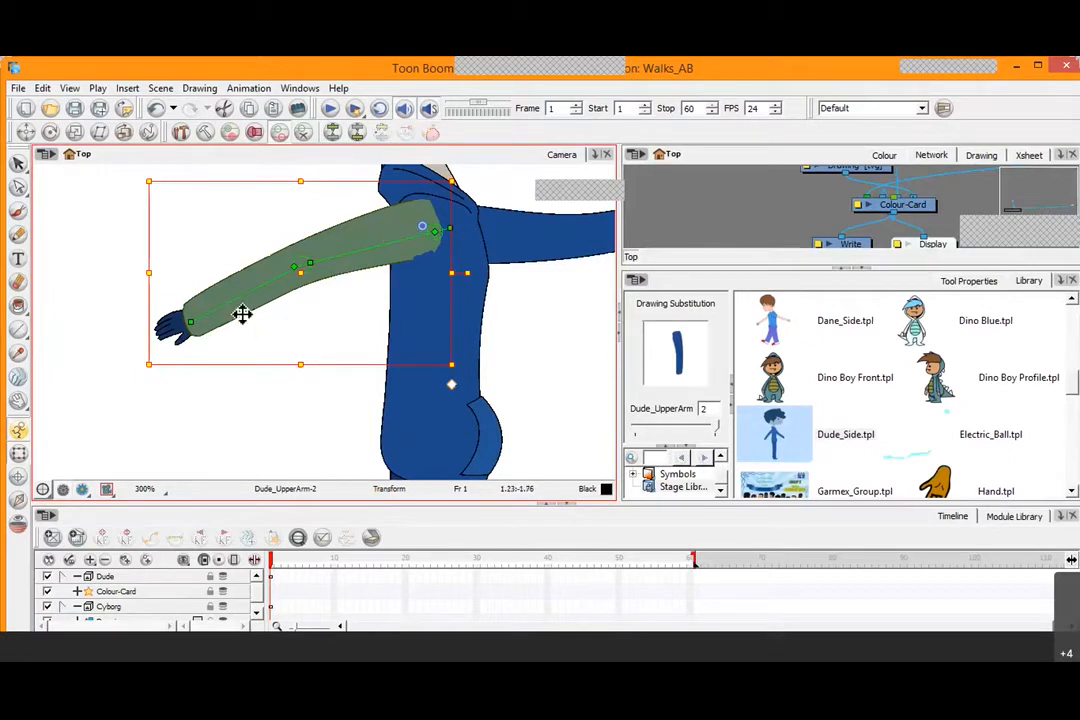
Bend the Dude's near arm at the elbow with its deformation controls so the hand rests on the hip
drag(231, 302, 362, 313)
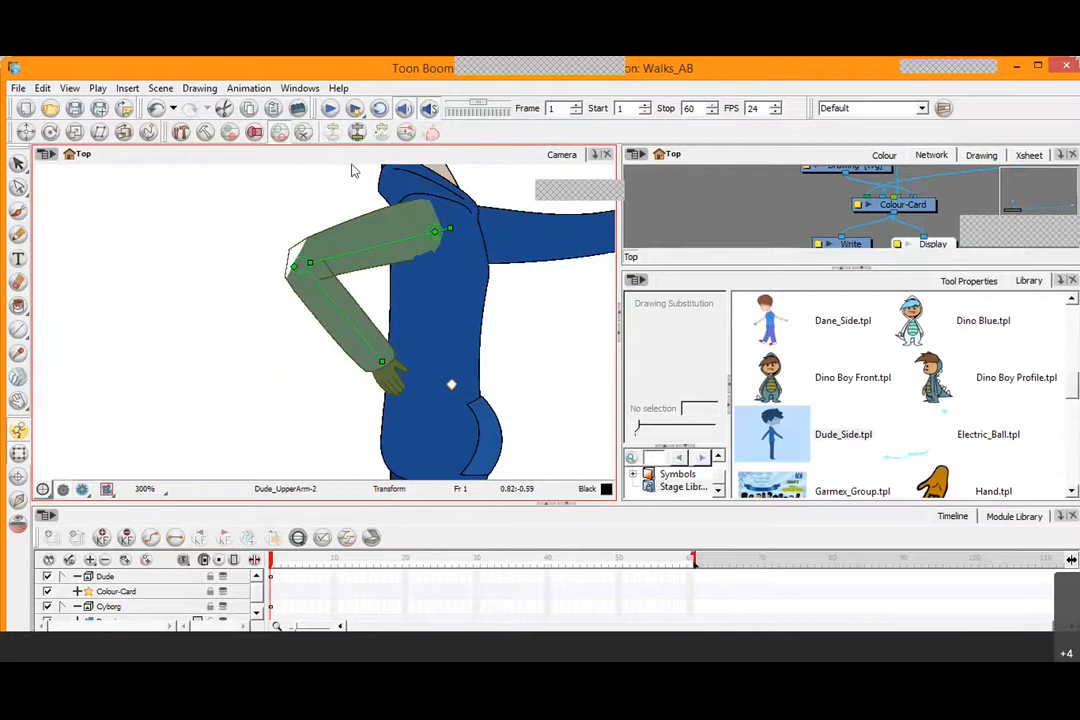
scroll(335, 210, up, 3)
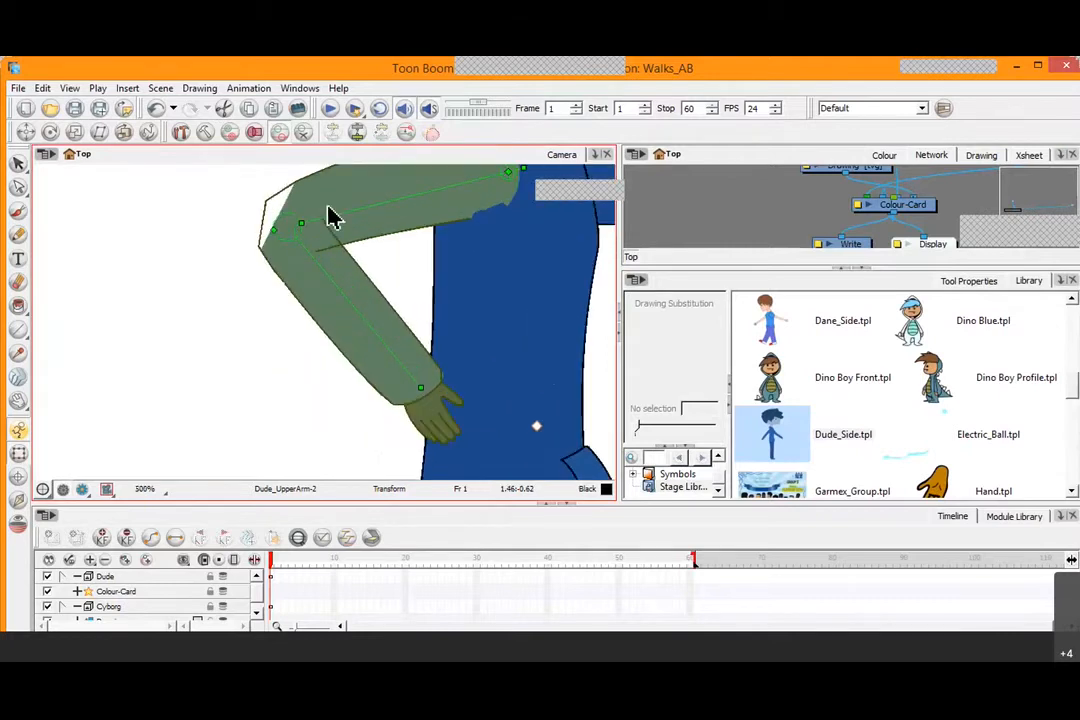
drag(250, 283, 260, 376)
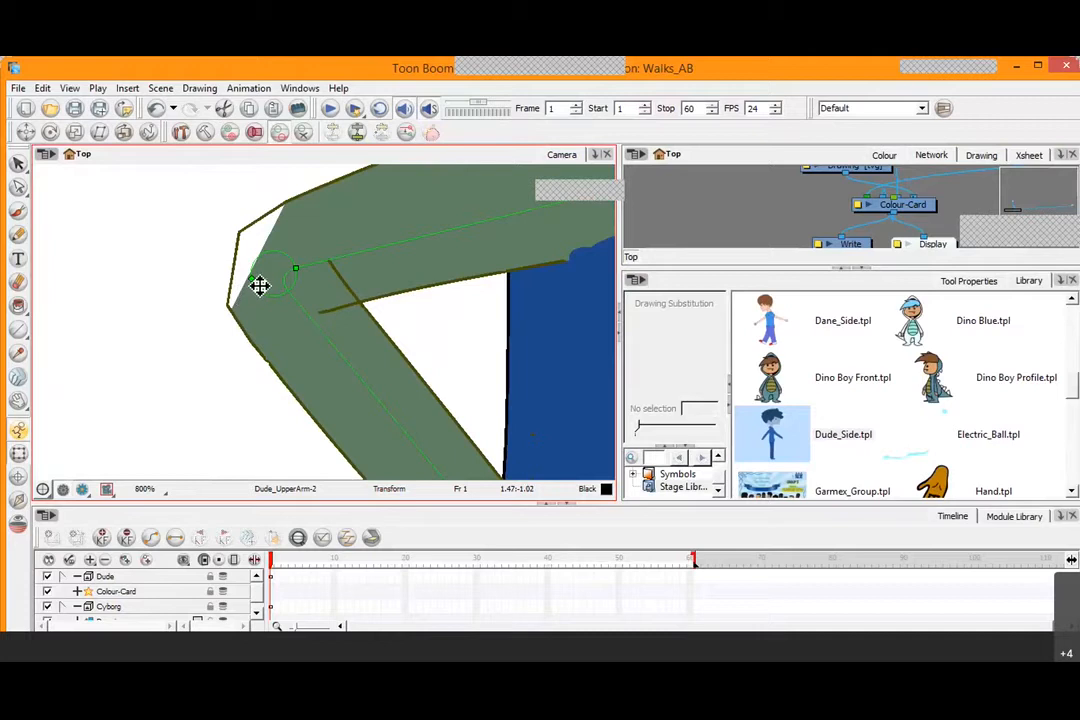
Try a much larger bend radius at the near elbow and check it in the rendered preview
mouse_move(256, 284)
mouse_down()
mouse_move(205, 309)
mouse_move(309, 275)
mouse_move(188, 321)
mouse_move(240, 298)
mouse_up()
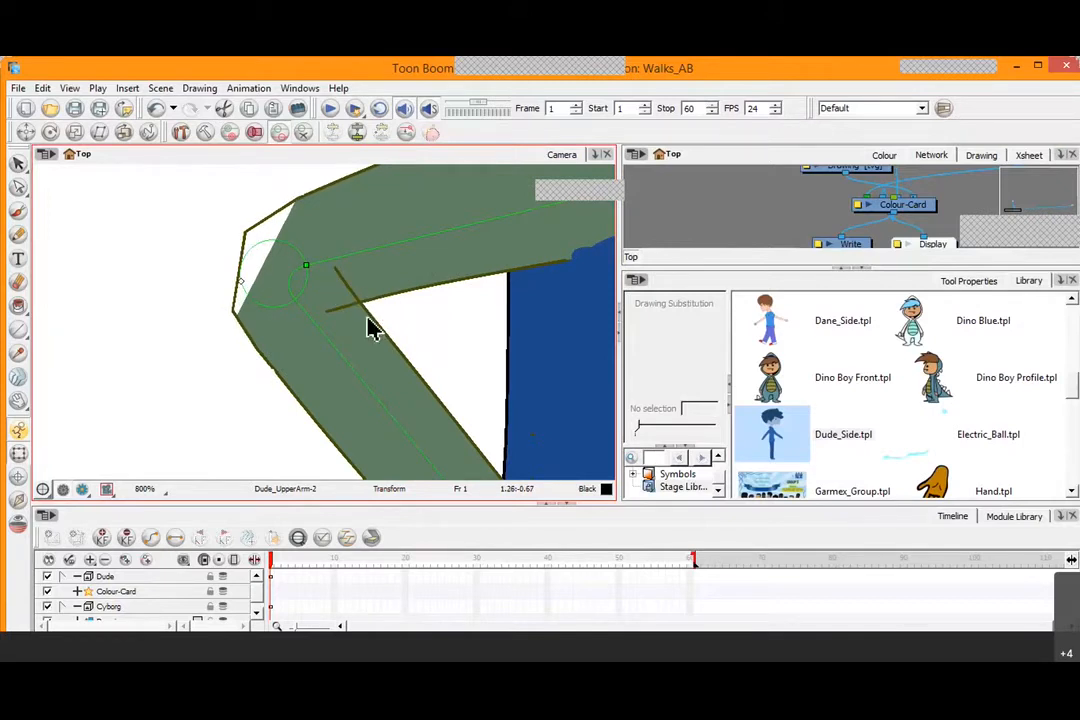
mouse_move(255, 287)
mouse_down()
mouse_move(296, 289)
mouse_move(174, 313)
mouse_move(204, 296)
mouse_up()
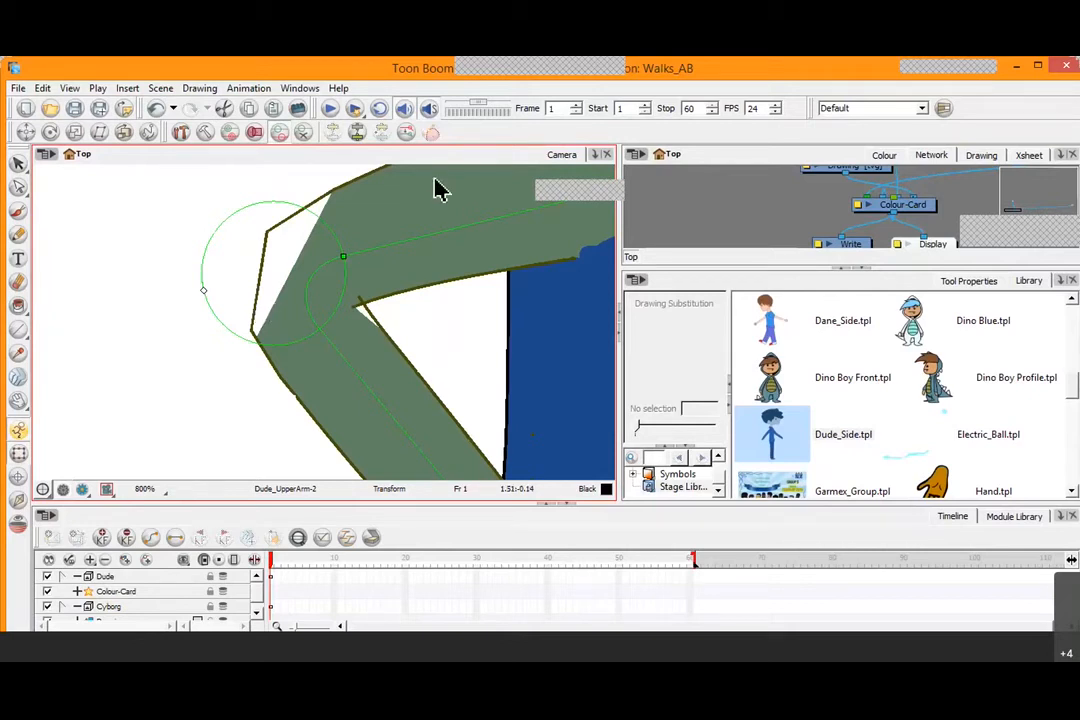
click(84, 491)
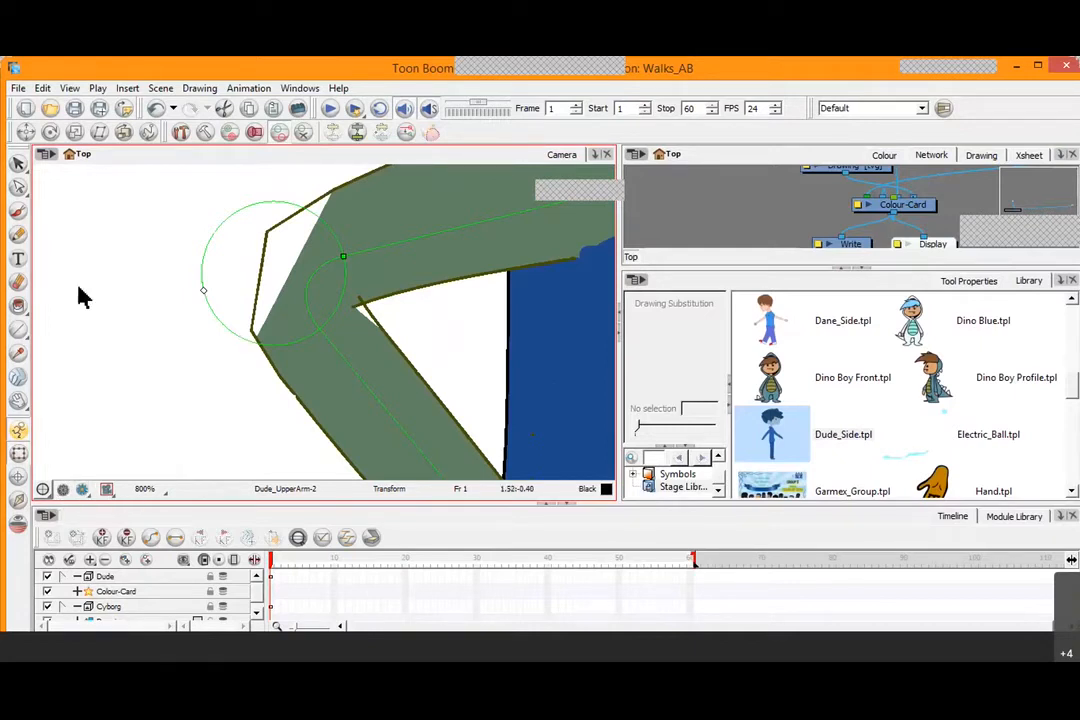
click(116, 591)
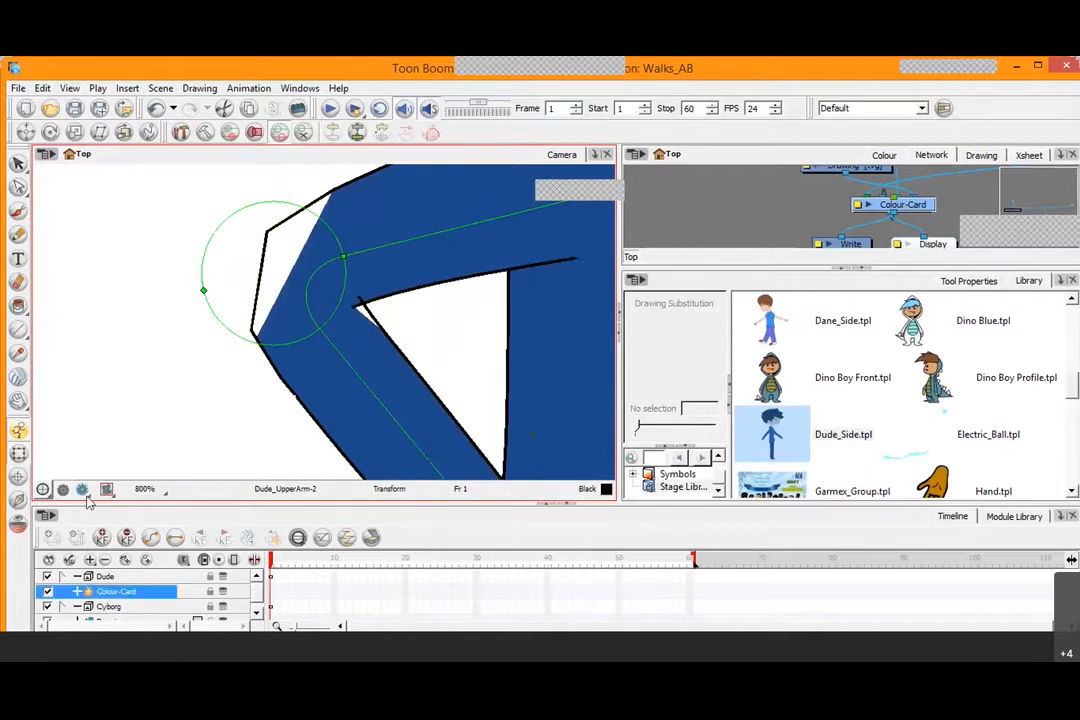
click(107, 490)
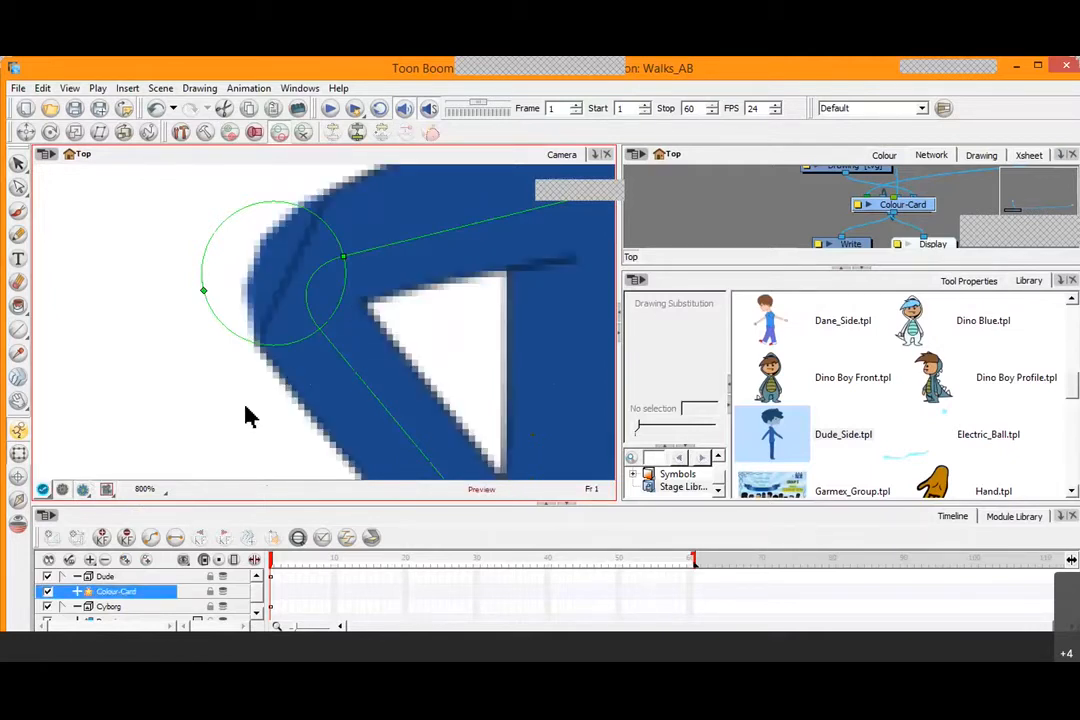
Tighten the near elbow's bend radius so the joint fits within the sleeve, and hide the deformation controls
scroll(249, 416, down, 4)
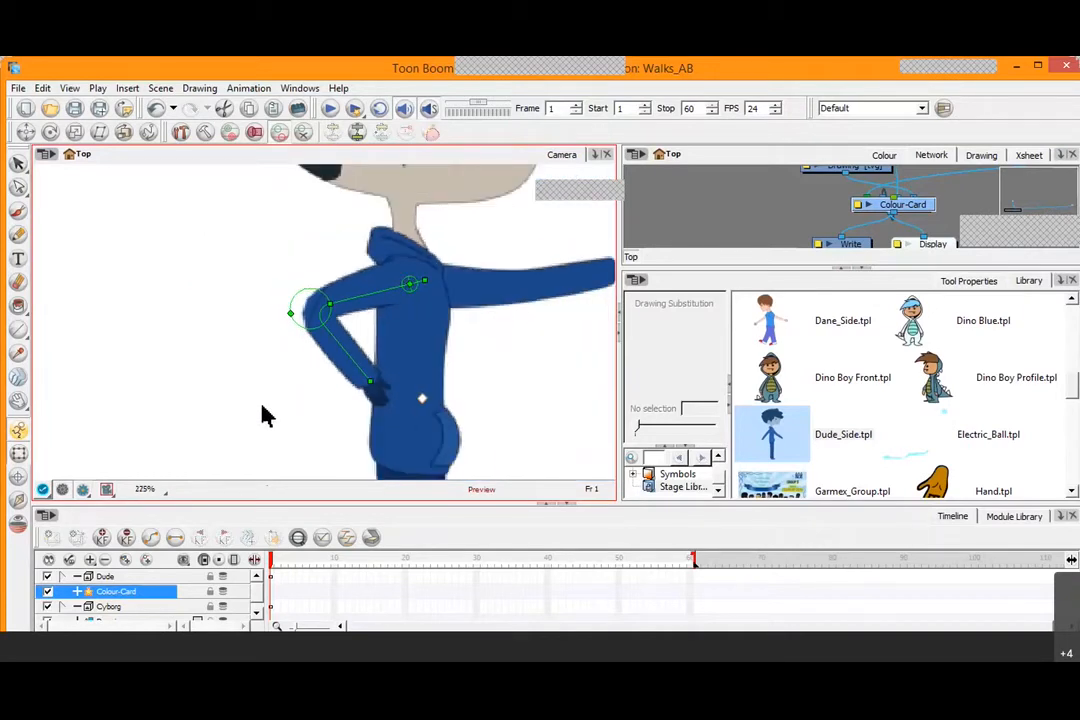
drag(297, 320, 319, 315)
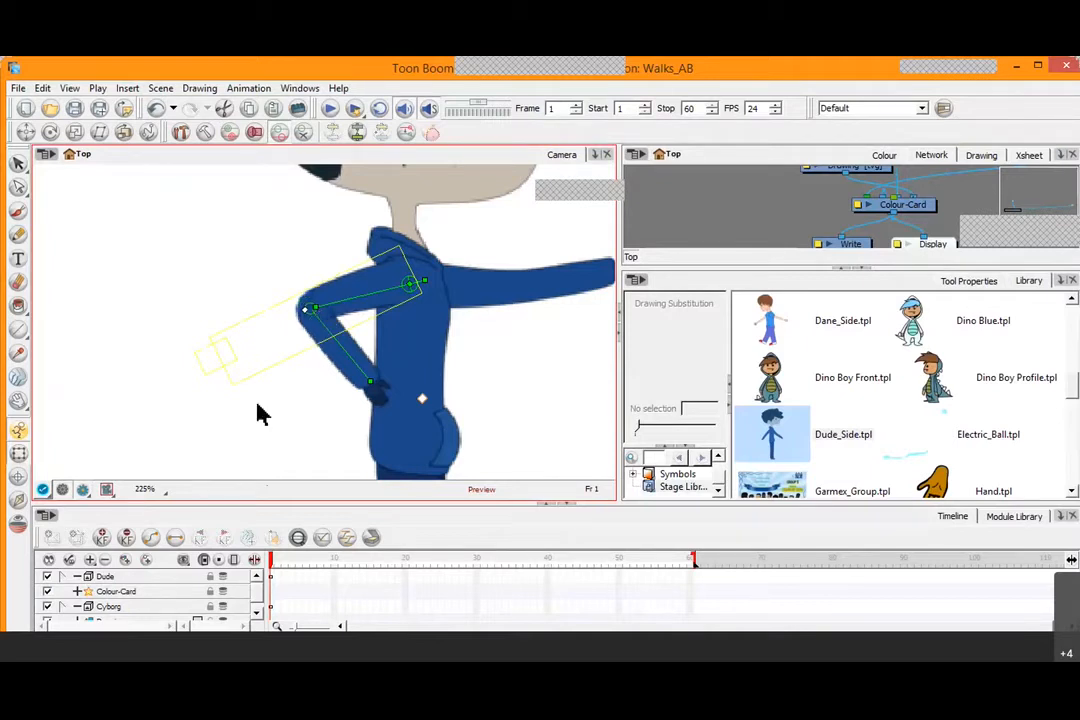
click(306, 417)
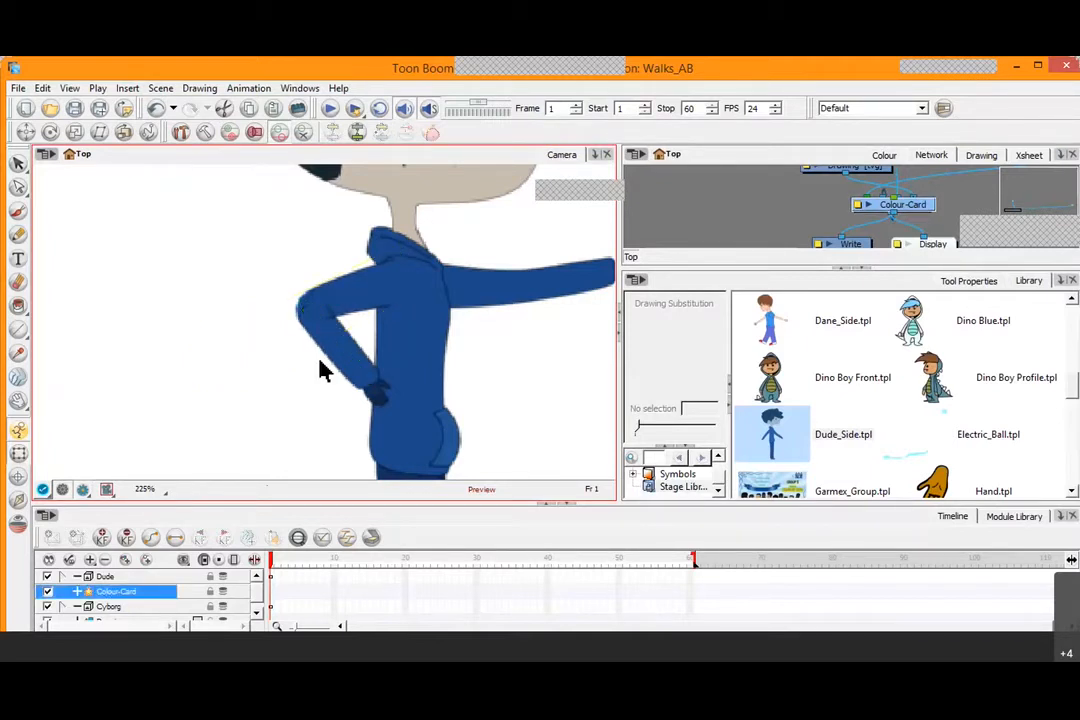
Compare the bent elbow's outline and fill between the rendered preview and the OpenGL view
scroll(322, 370, down, 4)
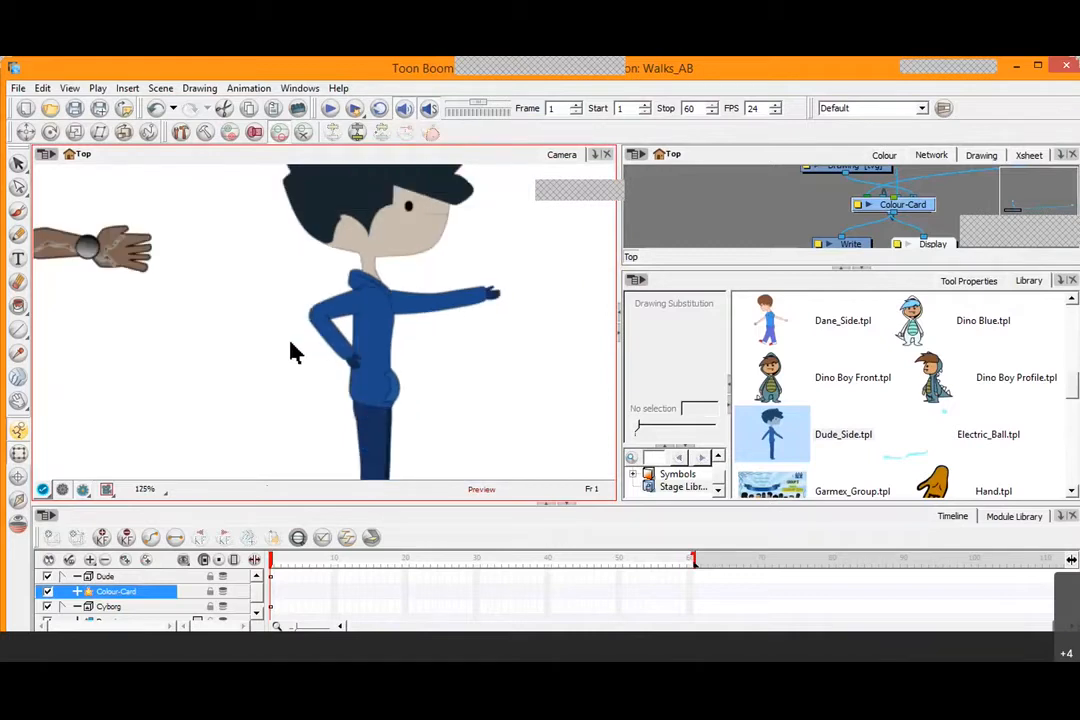
scroll(290, 352, up, 7)
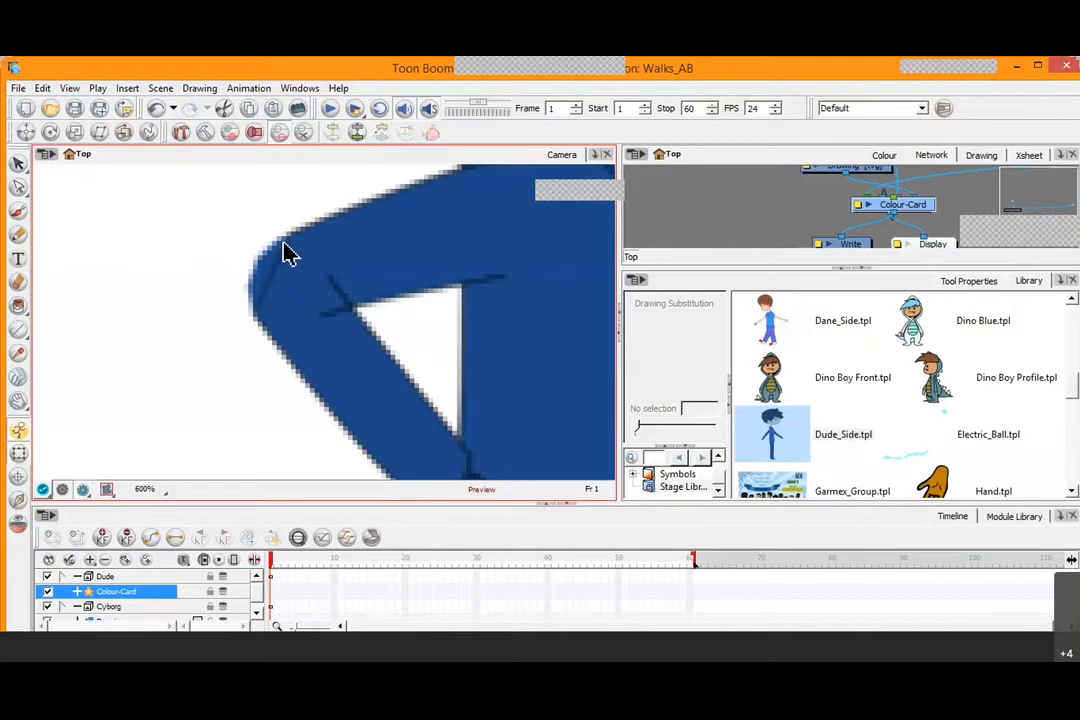
drag(283, 253, 308, 220)
click(63, 490)
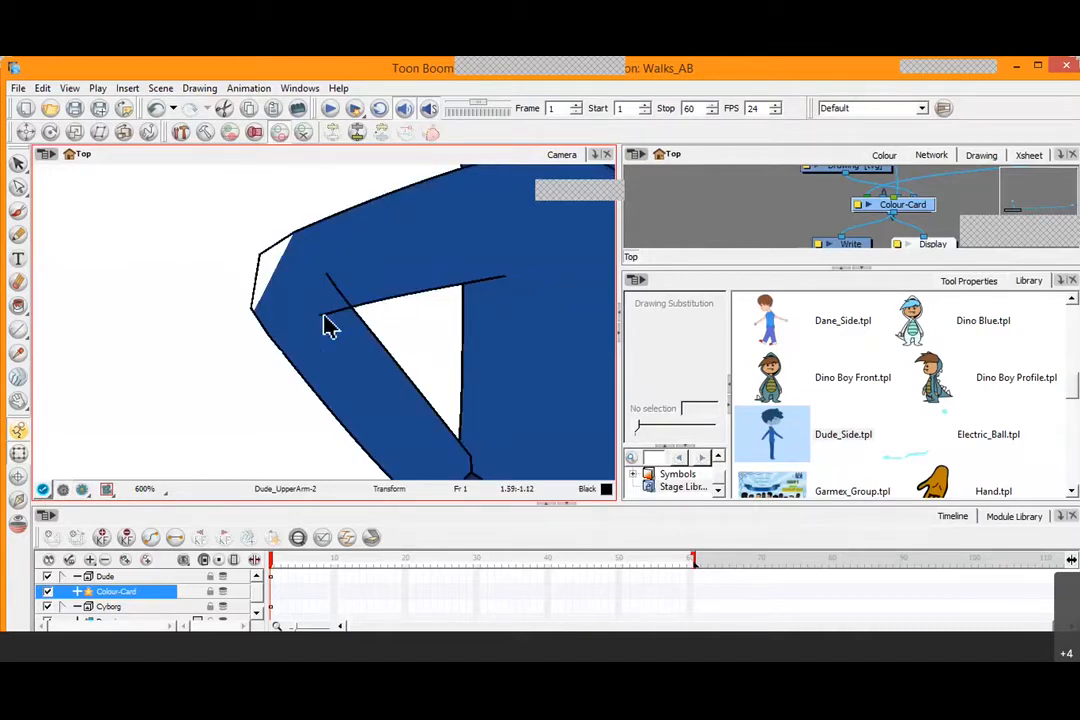
click(83, 490)
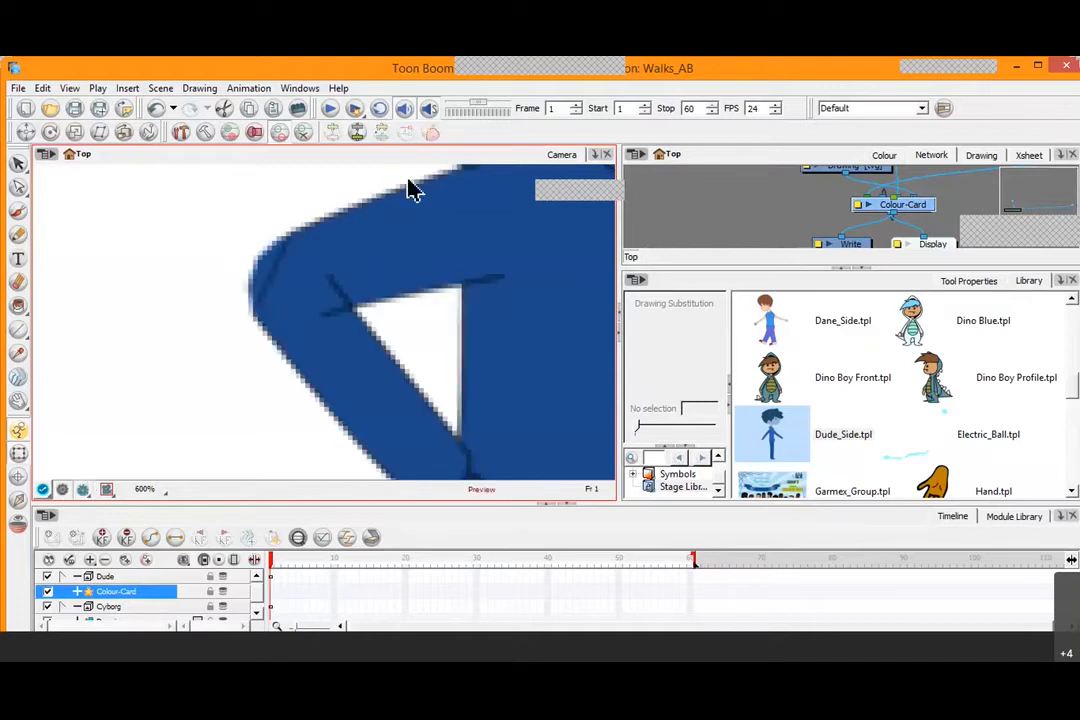
click(61, 489)
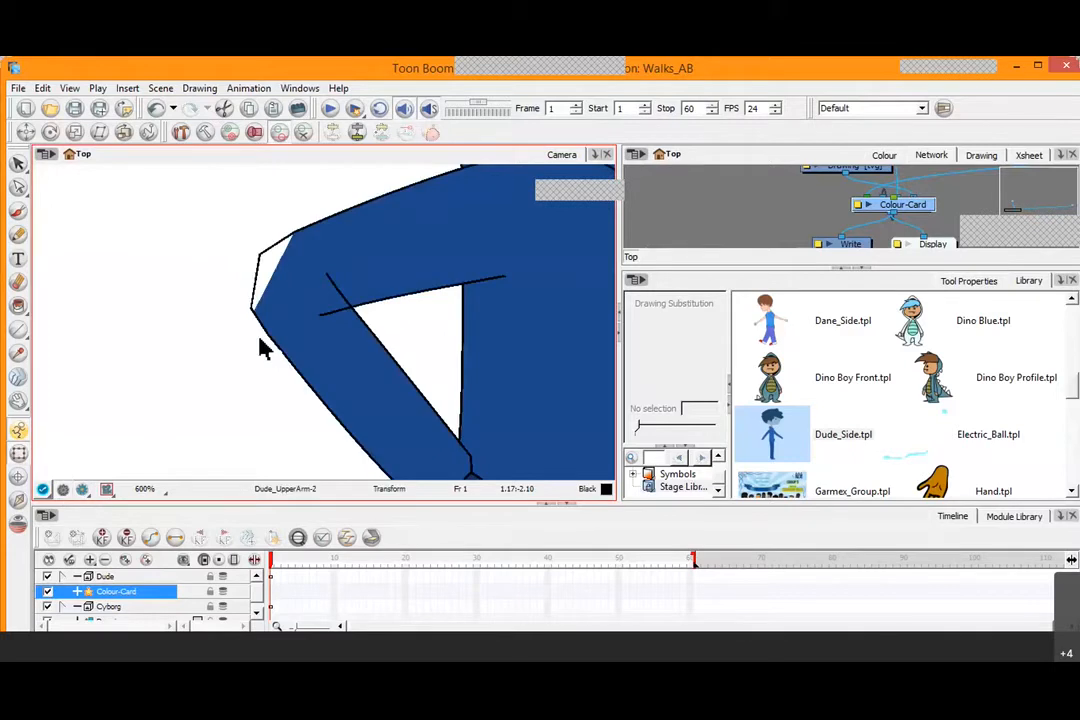
Try rotating the Dude's near hand and the far hand, undoing each rotation
scroll(258, 346, down, 5)
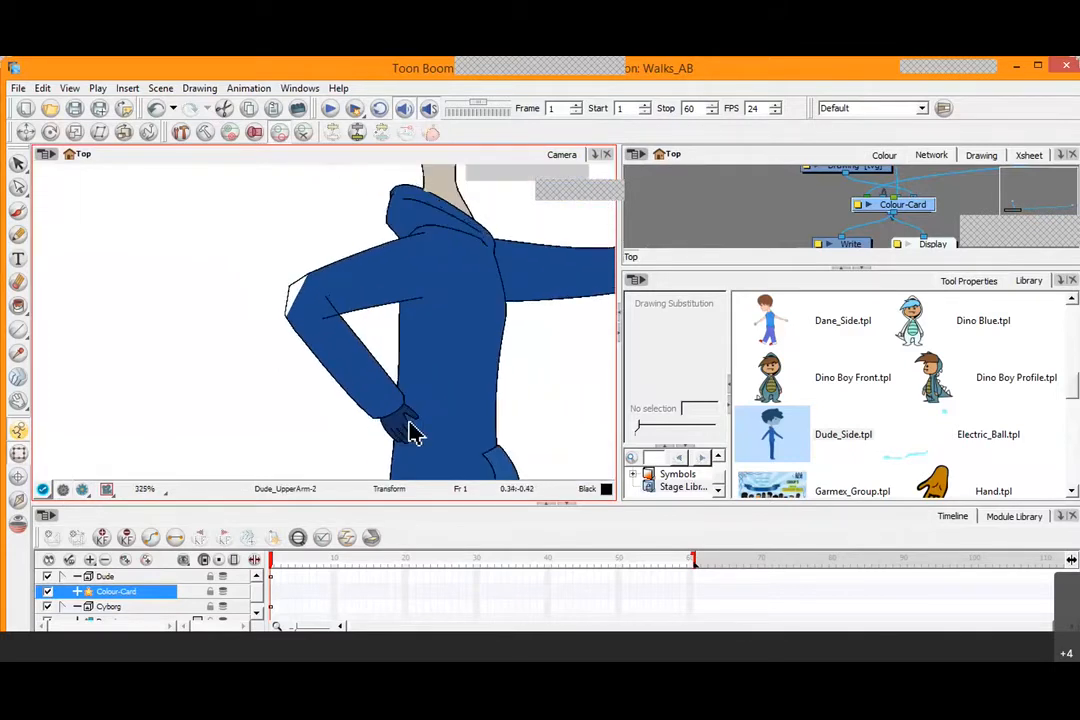
click(413, 438)
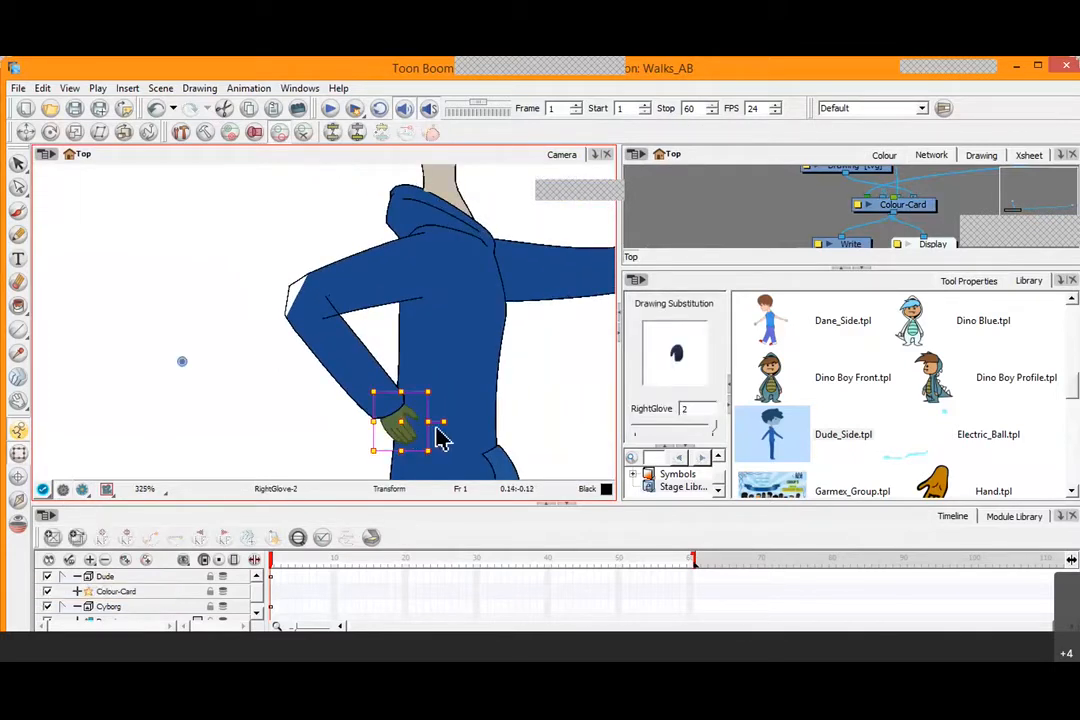
mouse_move(439, 424)
mouse_down()
mouse_move(475, 327)
mouse_move(199, 373)
mouse_up()
key(ctrl+z)
click(466, 328)
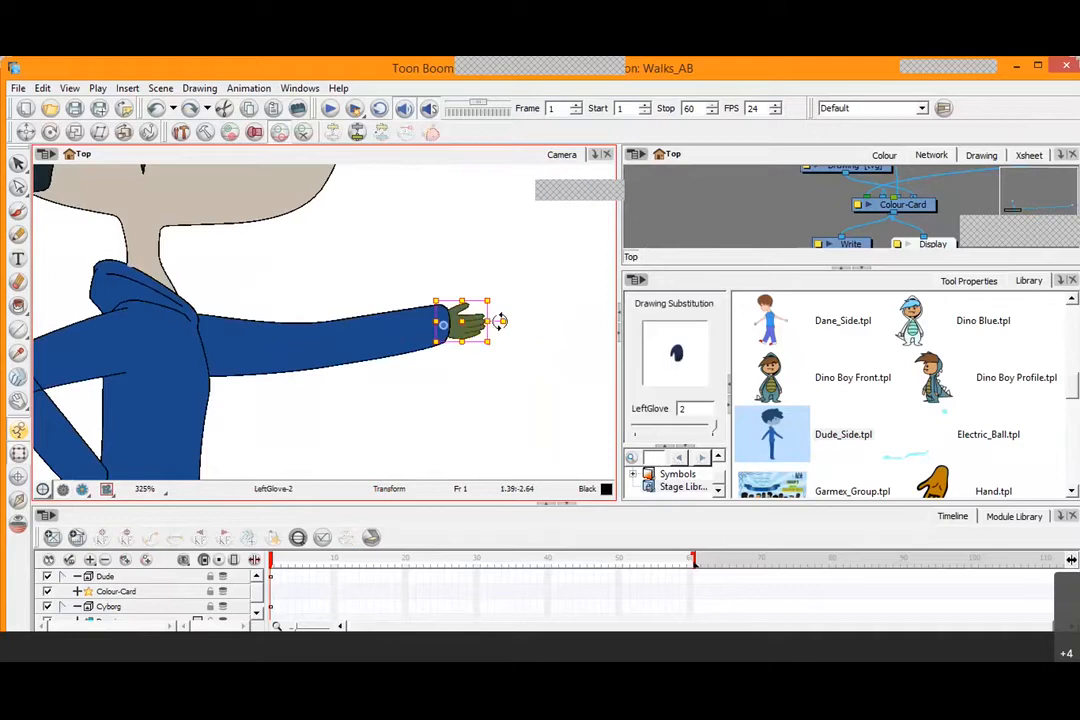
mouse_move(506, 321)
mouse_down()
mouse_move(489, 309)
mouse_move(501, 325)
mouse_move(494, 284)
mouse_up()
key(ctrl+z)
Try rotating the near hand on the hip around its distant pivot, and undo the rotation
key(space)
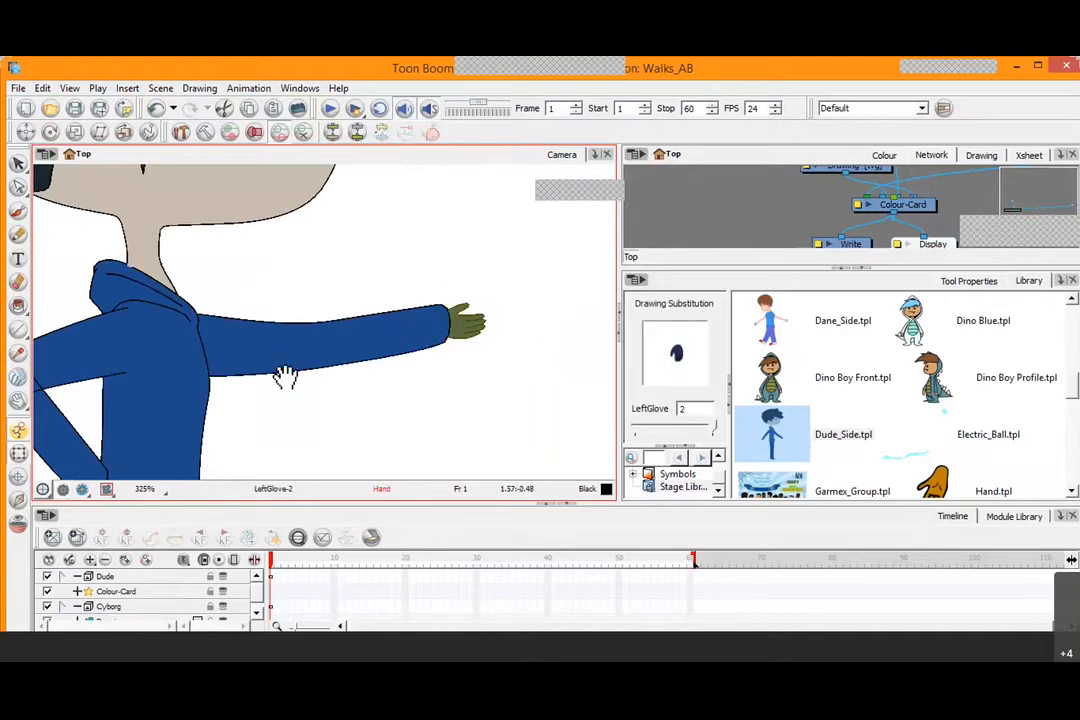
drag(285, 375, 342, 361)
click(350, 357)
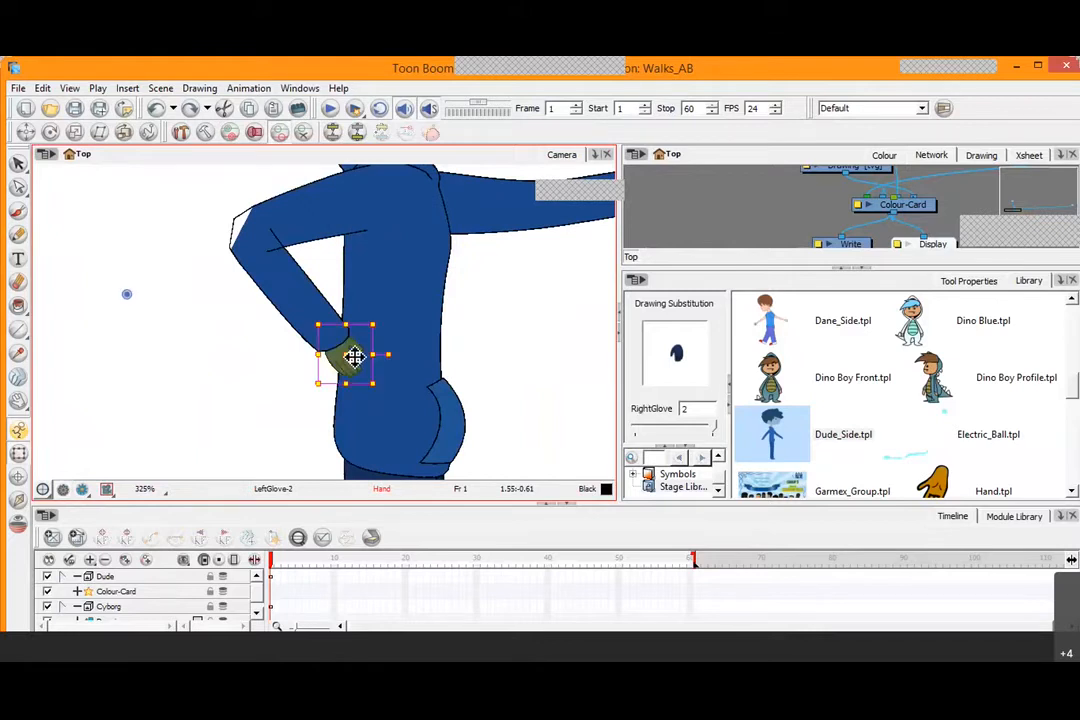
mouse_move(388, 280)
mouse_down()
mouse_move(394, 304)
mouse_move(396, 160)
mouse_move(366, 391)
mouse_move(418, 156)
mouse_move(395, 366)
mouse_move(381, 173)
mouse_move(374, 407)
mouse_move(422, 202)
mouse_move(391, 395)
mouse_move(443, 212)
mouse_move(381, 415)
mouse_move(453, 200)
mouse_up()
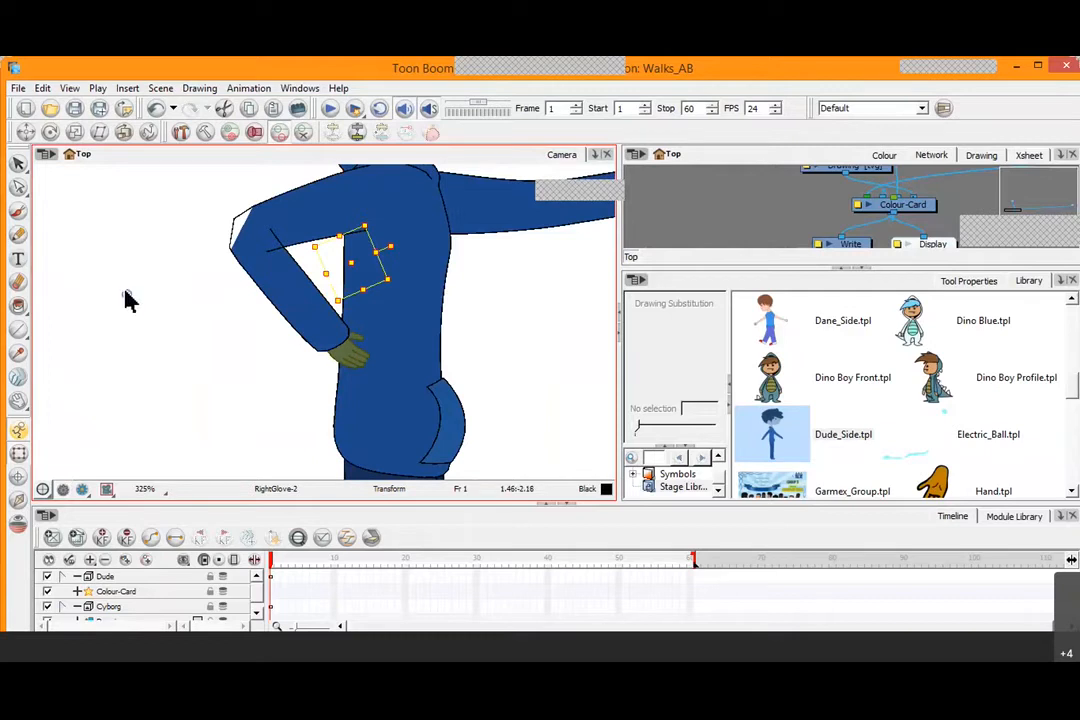
key(ctrl+z)
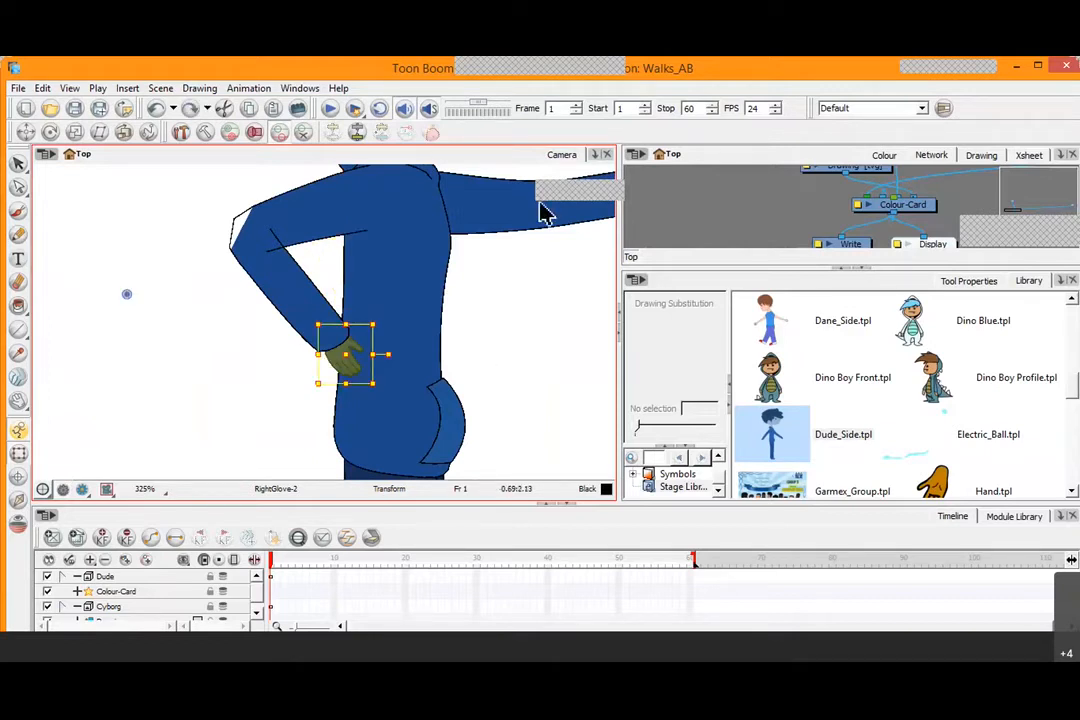
Bend the Dude's far arm at the elbow so the forearm and hand point upward
drag(530, 289, 386, 349)
click(397, 293)
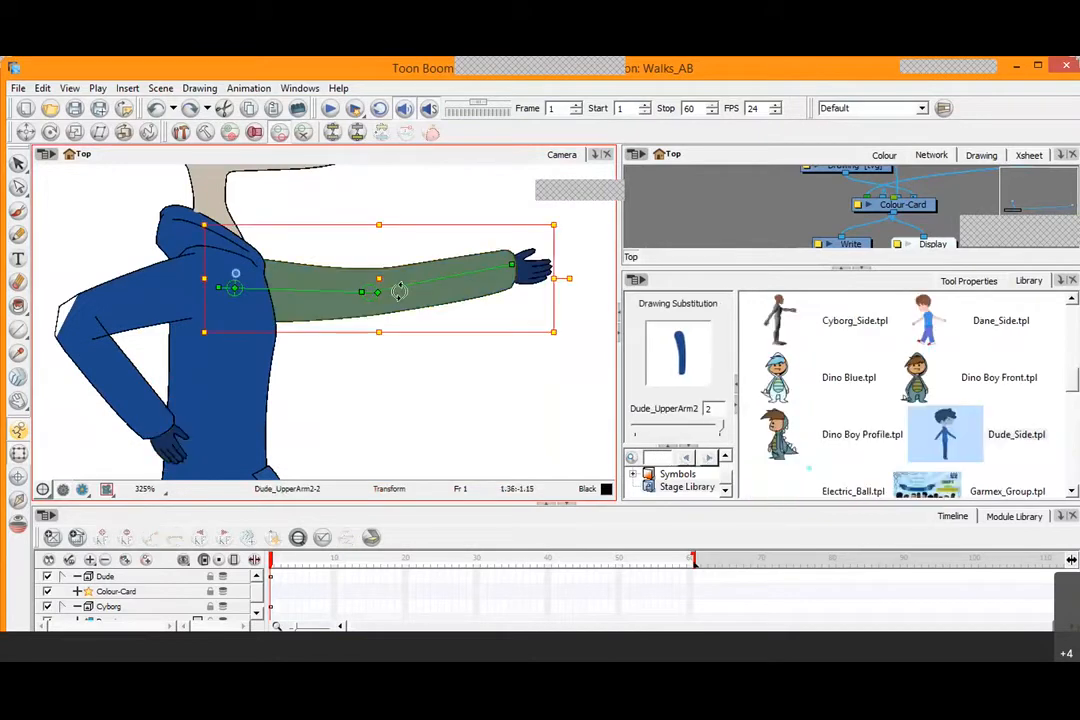
drag(398, 285, 342, 232)
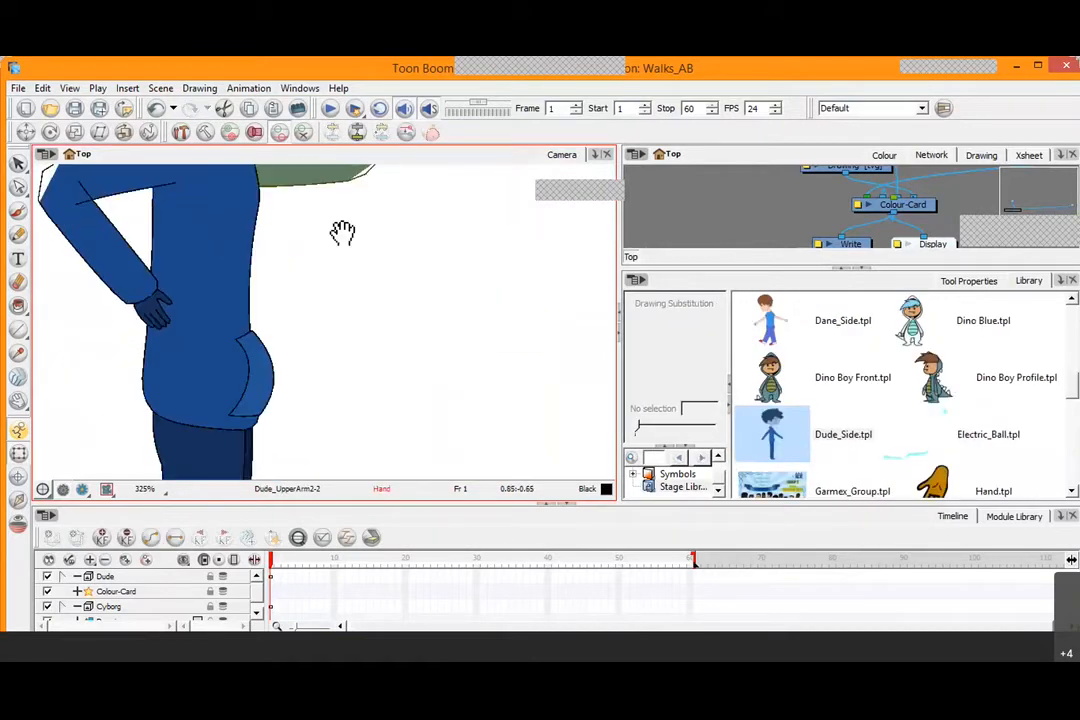
Try rotating the Dude's whole upper body by the torso's parent peg, and undo it
scroll(265, 301, down, 2)
click(245, 275)
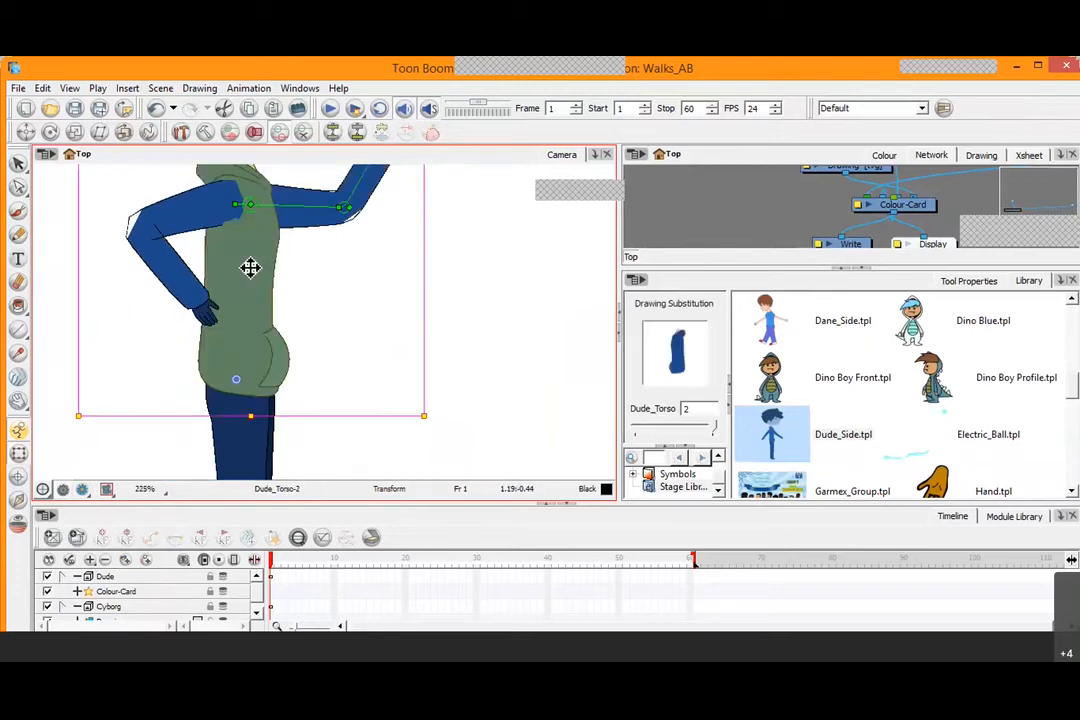
scroll(255, 285, down, 3)
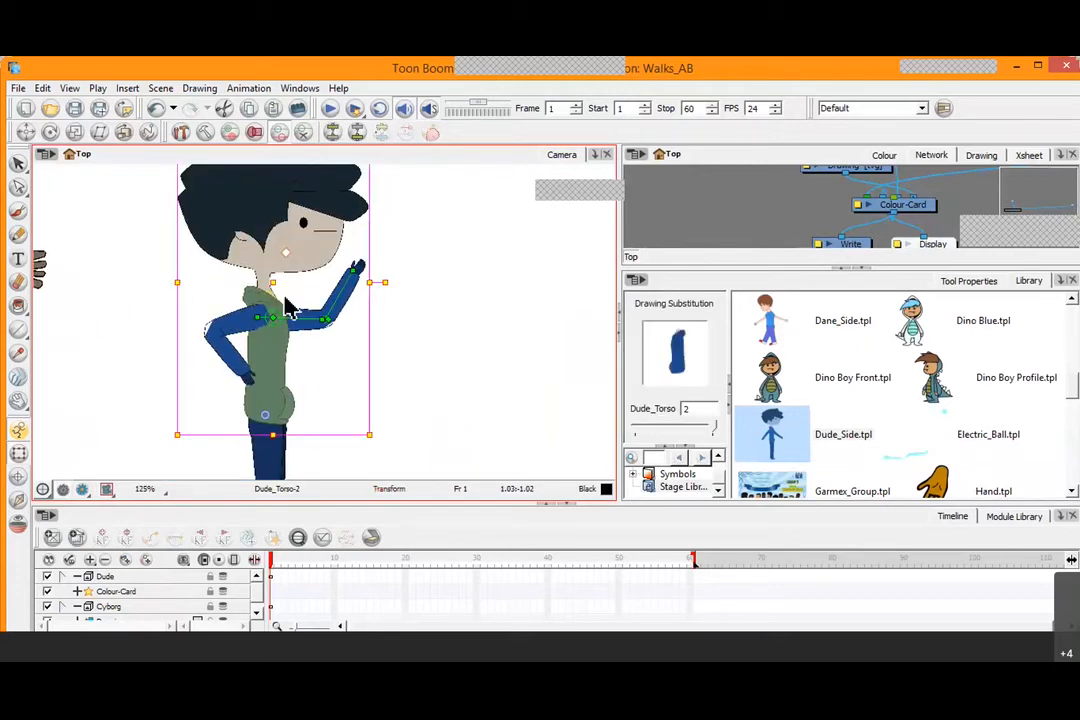
key(b)
drag(390, 285, 405, 243)
key(ctrl+z)
Rotate the Dude's whole near leg backward from the hip
key(2)
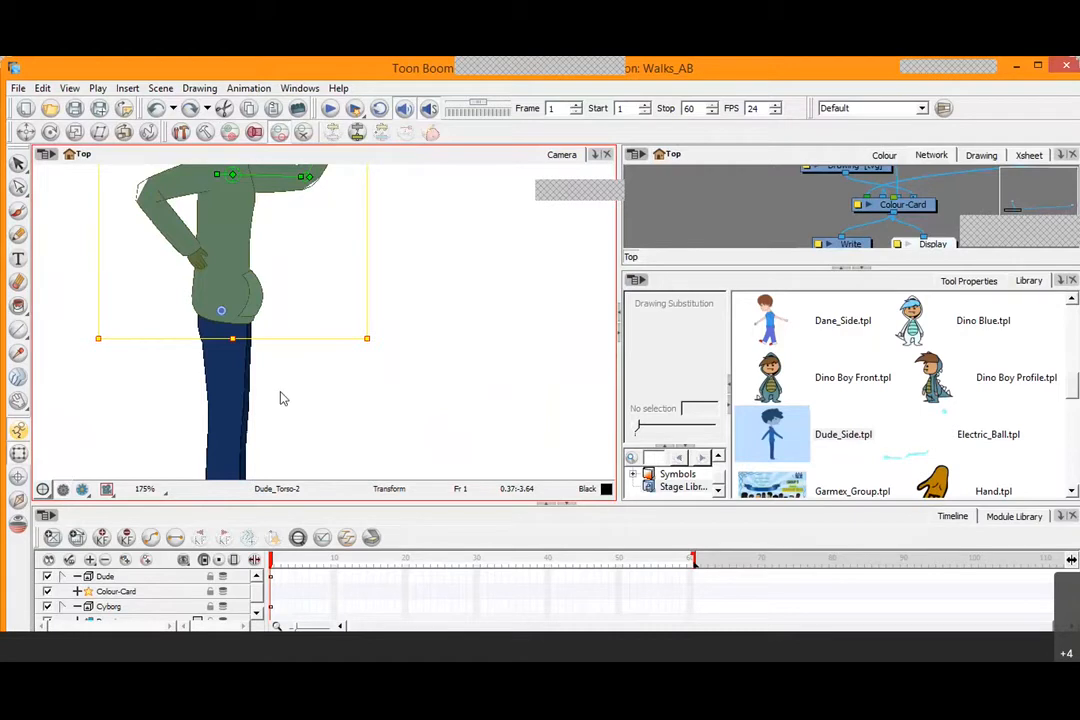
scroll(280, 398, down, 2)
click(268, 415)
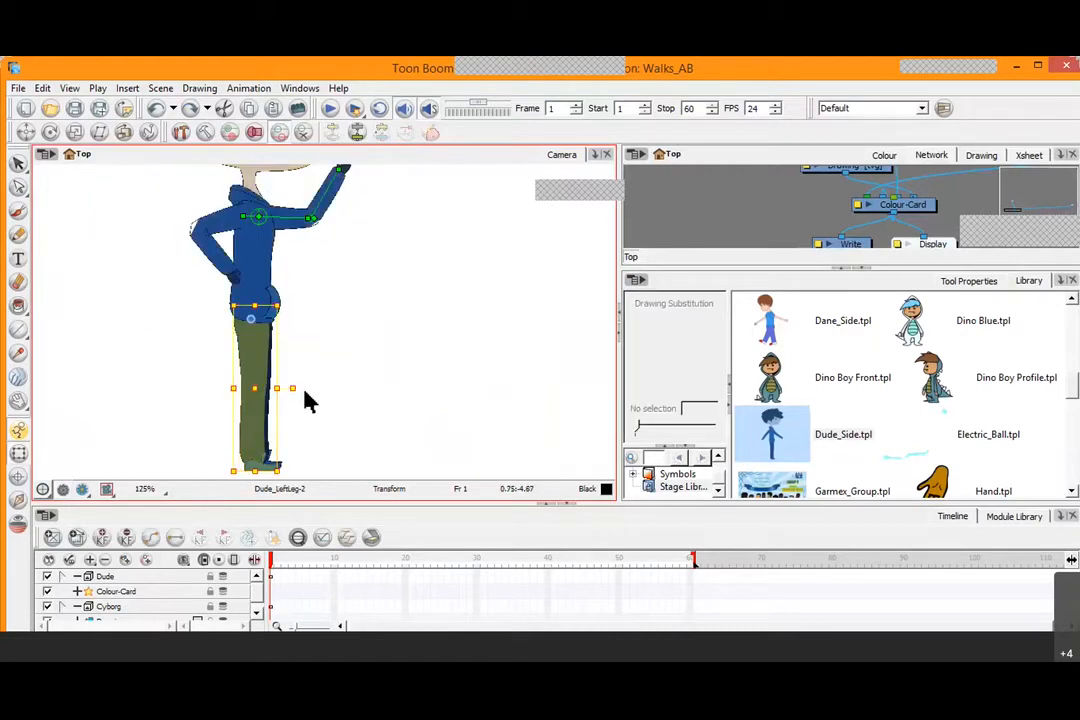
drag(323, 321, 237, 425)
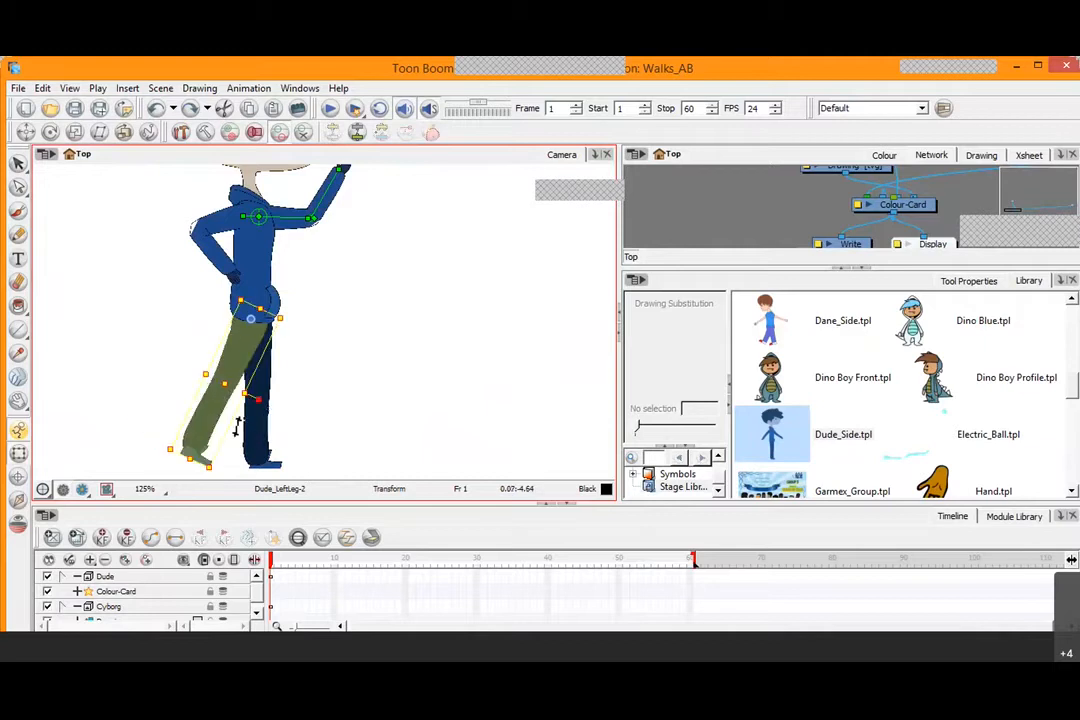
Bend the near lower leg backward at the knee, together with the shoe, to almost horizontal
click(212, 432)
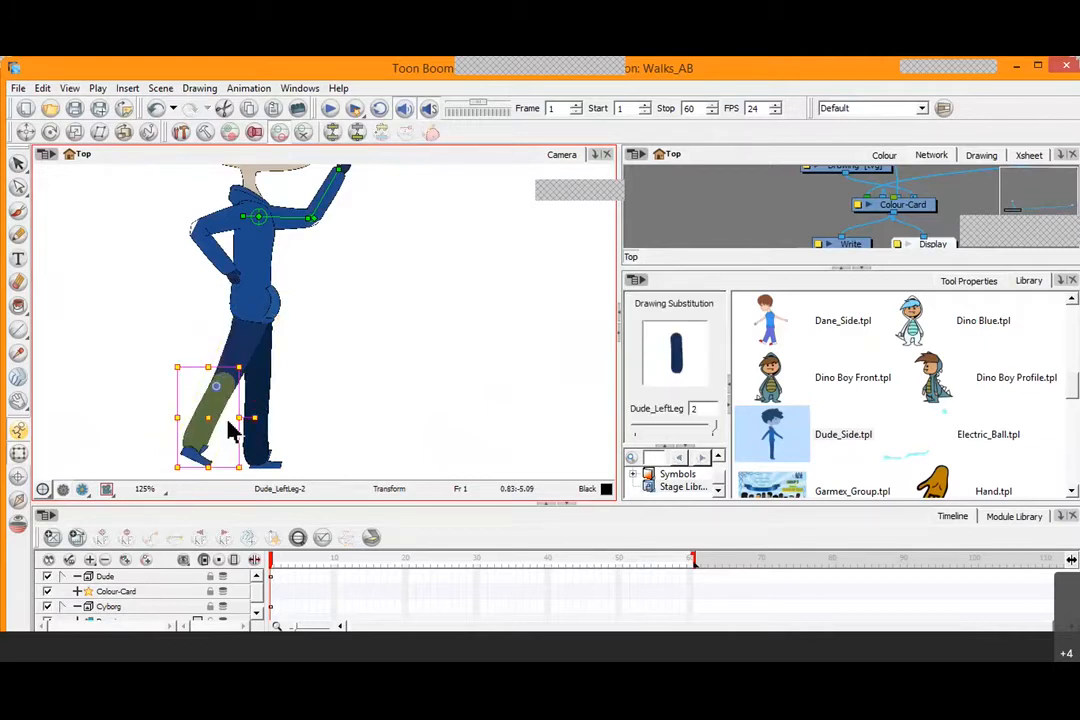
key(2)
key(2)
mouse_move(300, 396)
mouse_down()
mouse_move(422, 323)
mouse_move(478, 305)
mouse_up()
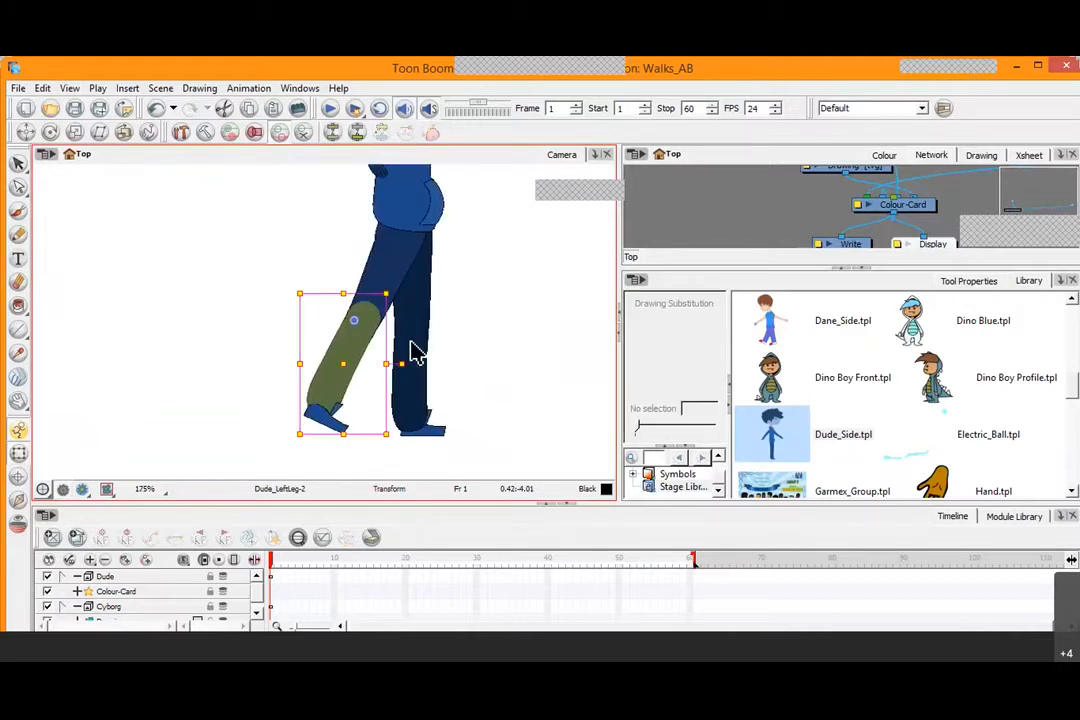
key(b)
mouse_move(293, 389)
mouse_down()
mouse_move(350, 390)
mouse_move(293, 406)
mouse_up()
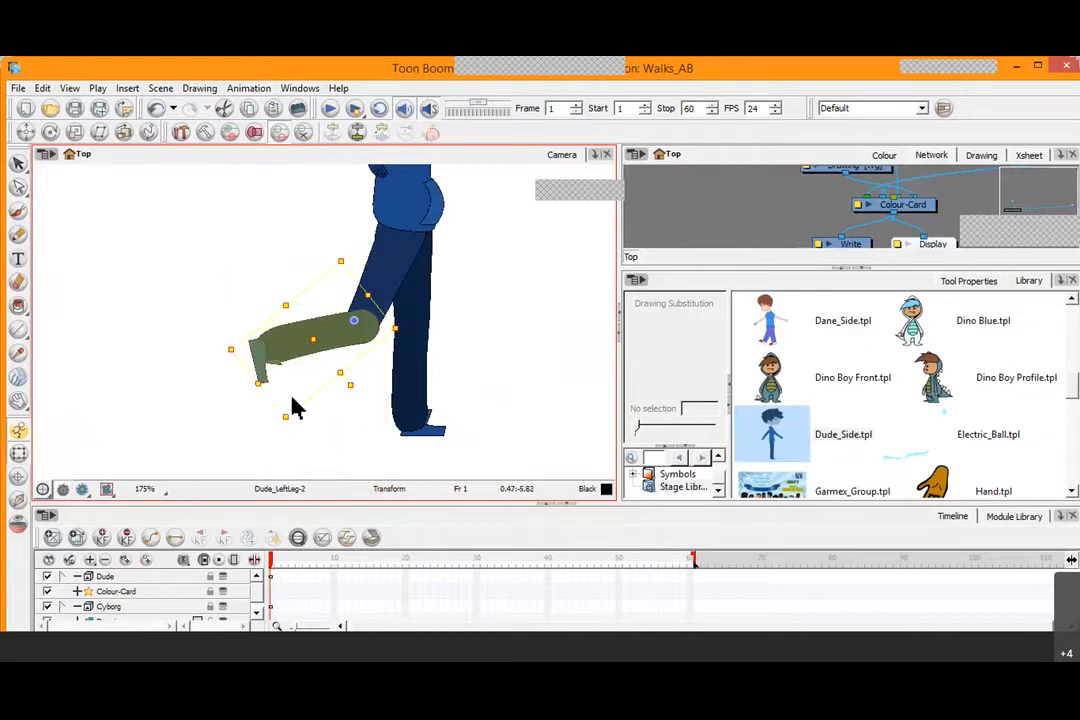
Try rotating the Dude's near shoe at the ankle by its parent, and undo the rotation
key(2)
key(2)
key(2)
key(2)
key(2)
key(2)
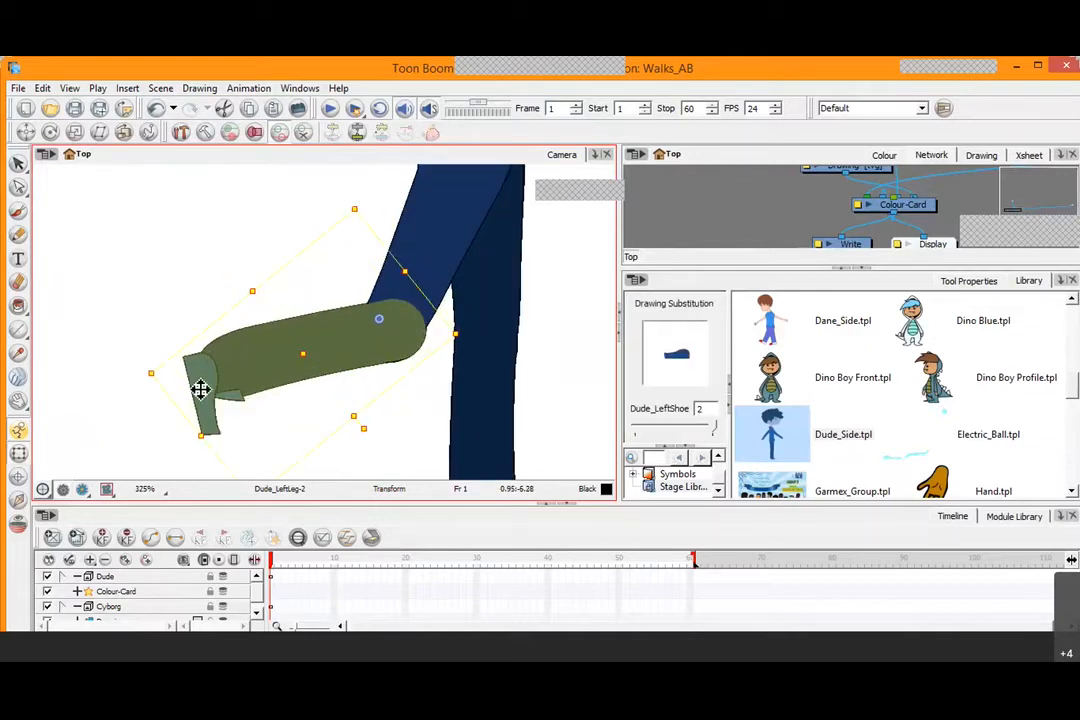
click(200, 389)
key(b)
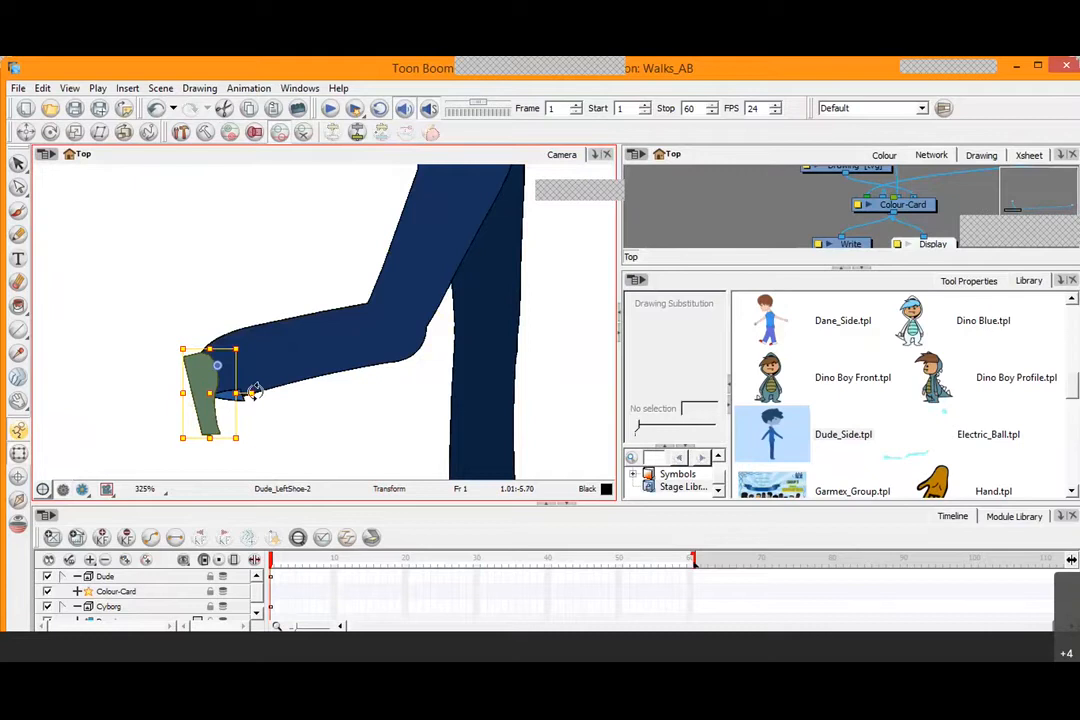
drag(255, 392, 258, 439)
click(277, 427)
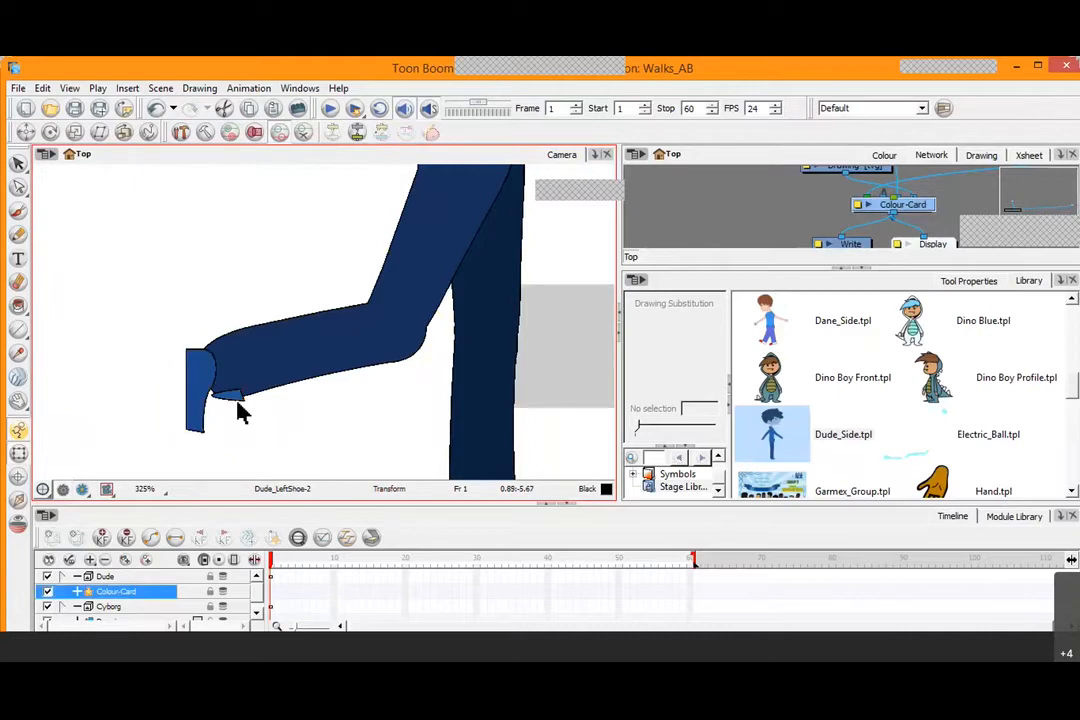
key(ctrl+z)
key(space)
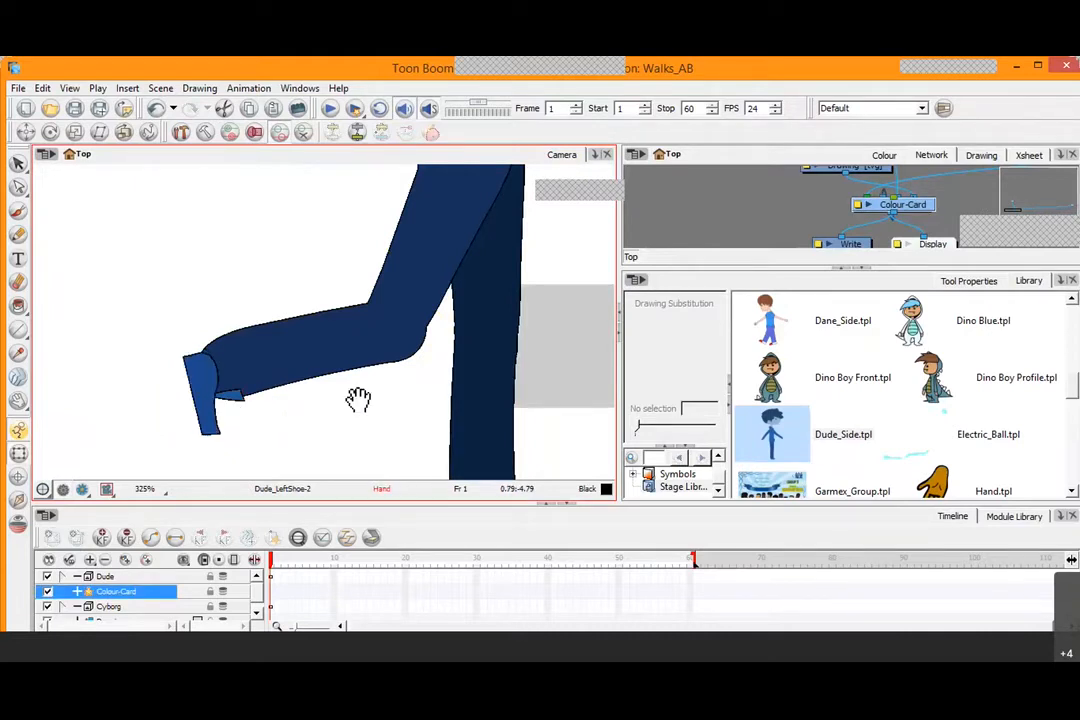
Try rotating the Dude's far shoe at the ankle by its parent
drag(358, 398, 223, 288)
click(400, 405)
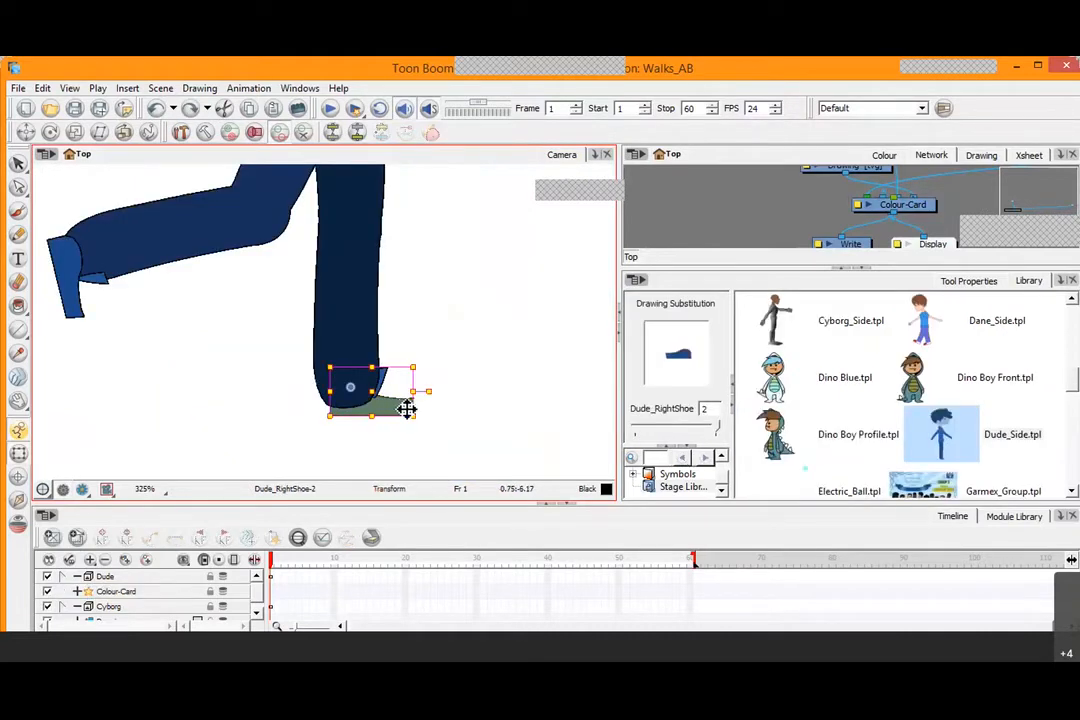
key(b)
mouse_move(427, 386)
mouse_down()
mouse_move(422, 418)
mouse_move(423, 387)
mouse_move(415, 412)
mouse_move(422, 393)
mouse_move(418, 403)
mouse_up()
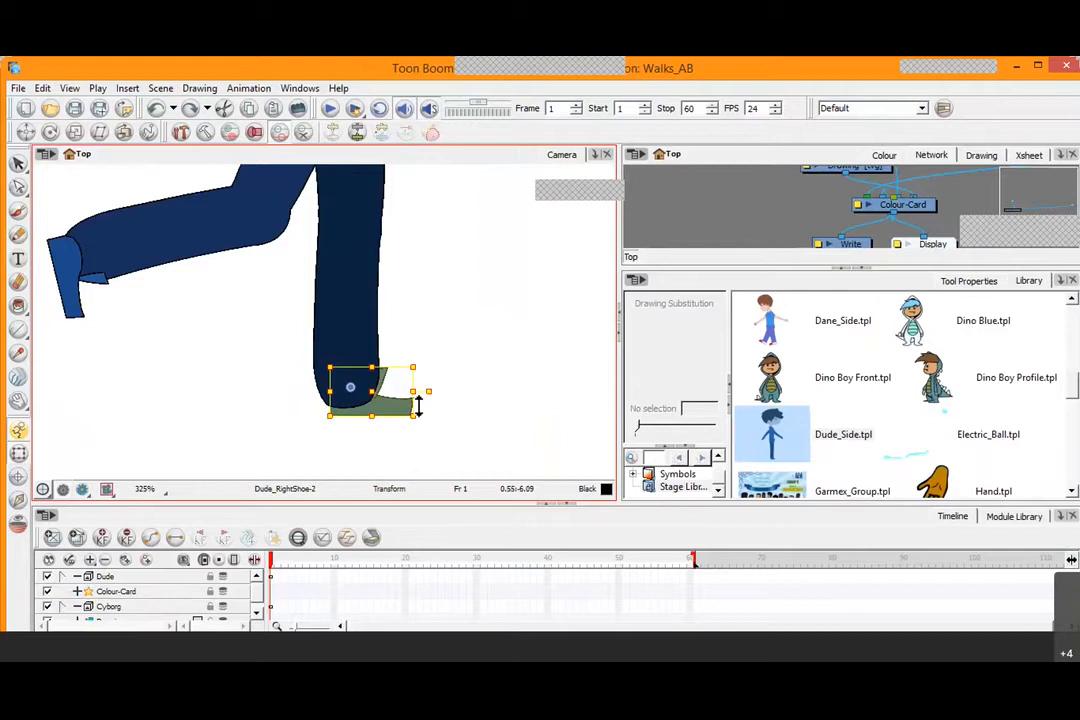
Bend the Dude's far lower leg backward at the knee, together with its shoe
scroll(412, 321, down, 5)
click(340, 292)
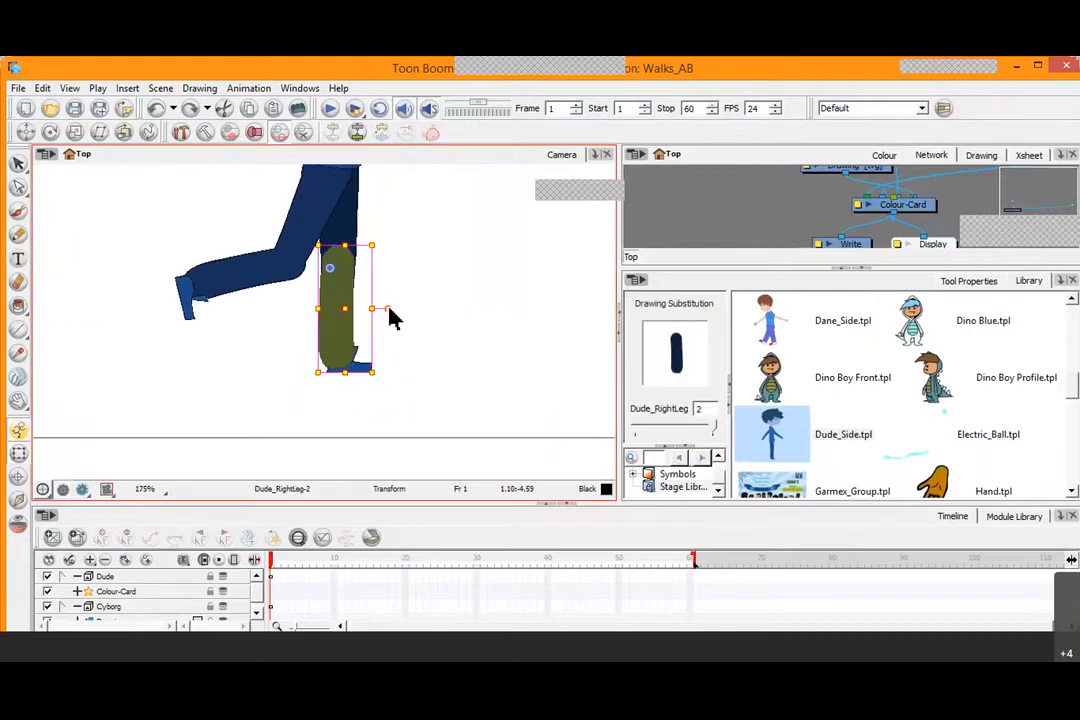
drag(388, 309, 359, 337)
key(space)
drag(424, 248, 409, 411)
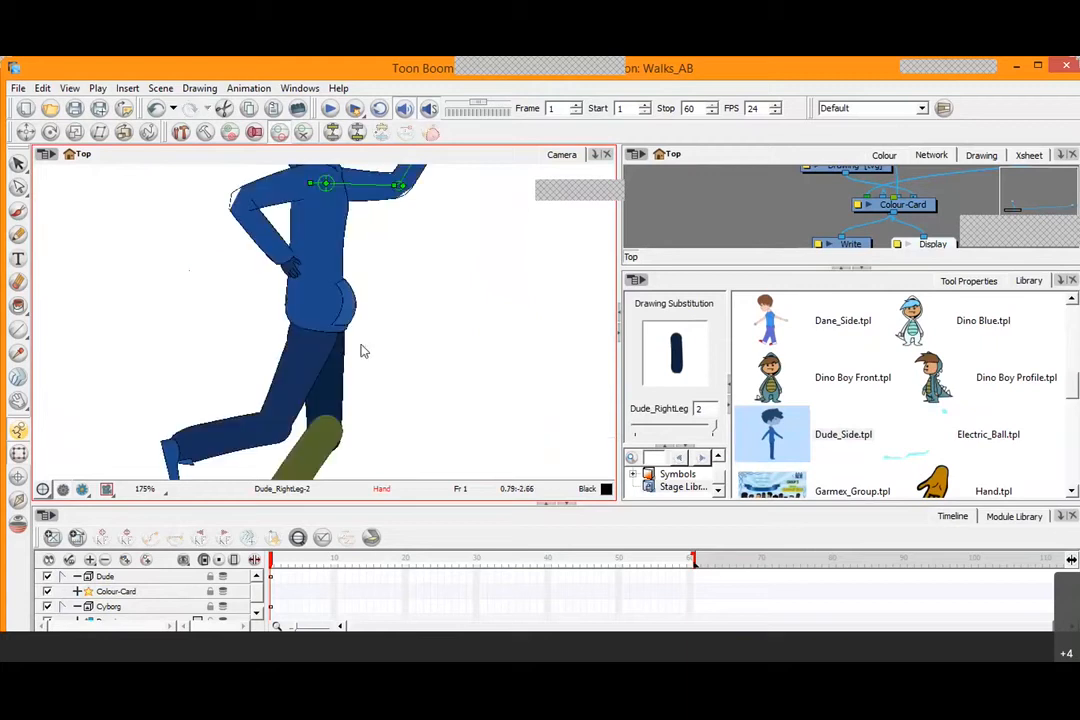
Enlarge the Network view to the full height above the timeline and clear the torso selection
click(312, 302)
scroll(321, 301, down, 5)
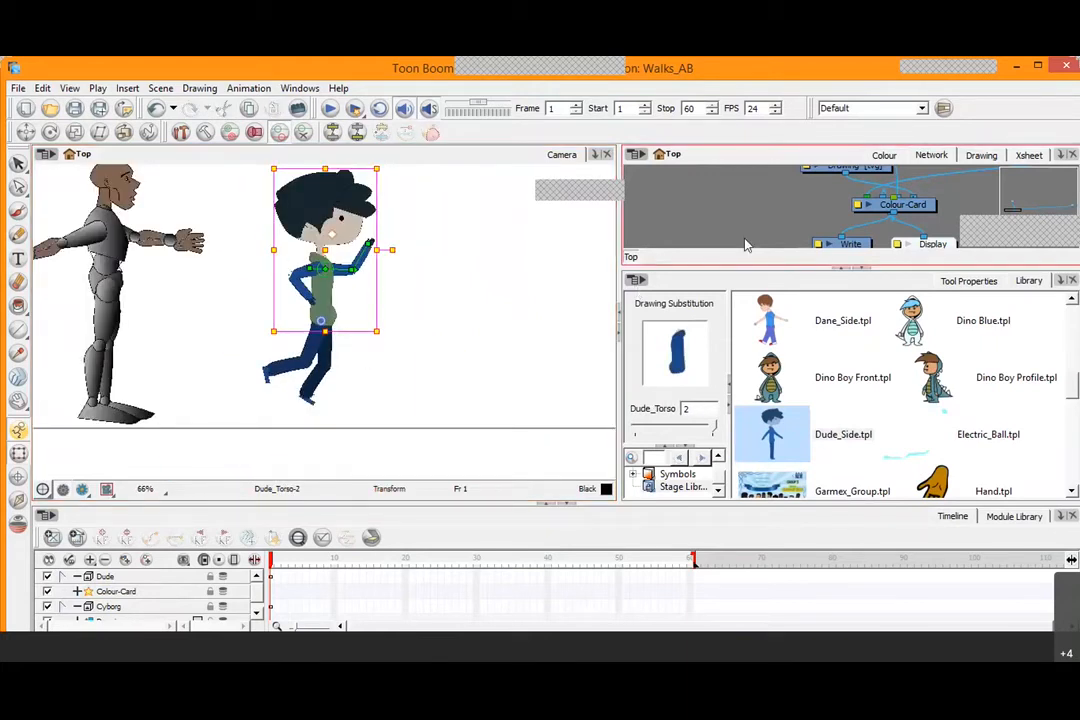
click(860, 269)
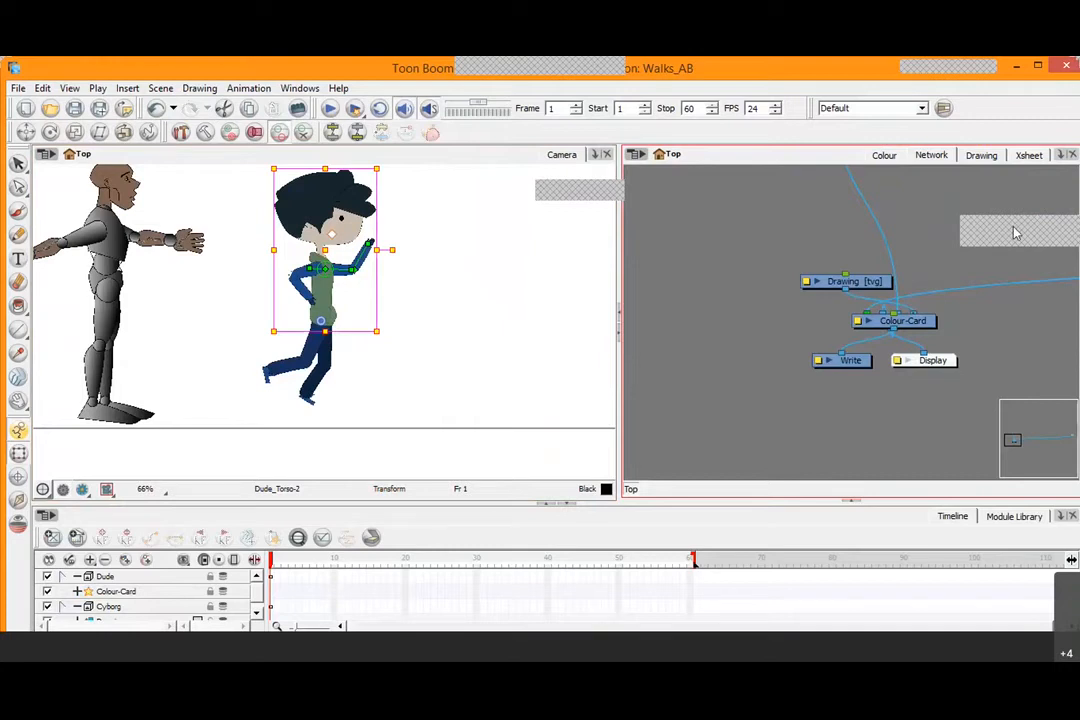
drag(1015, 231, 289, 447)
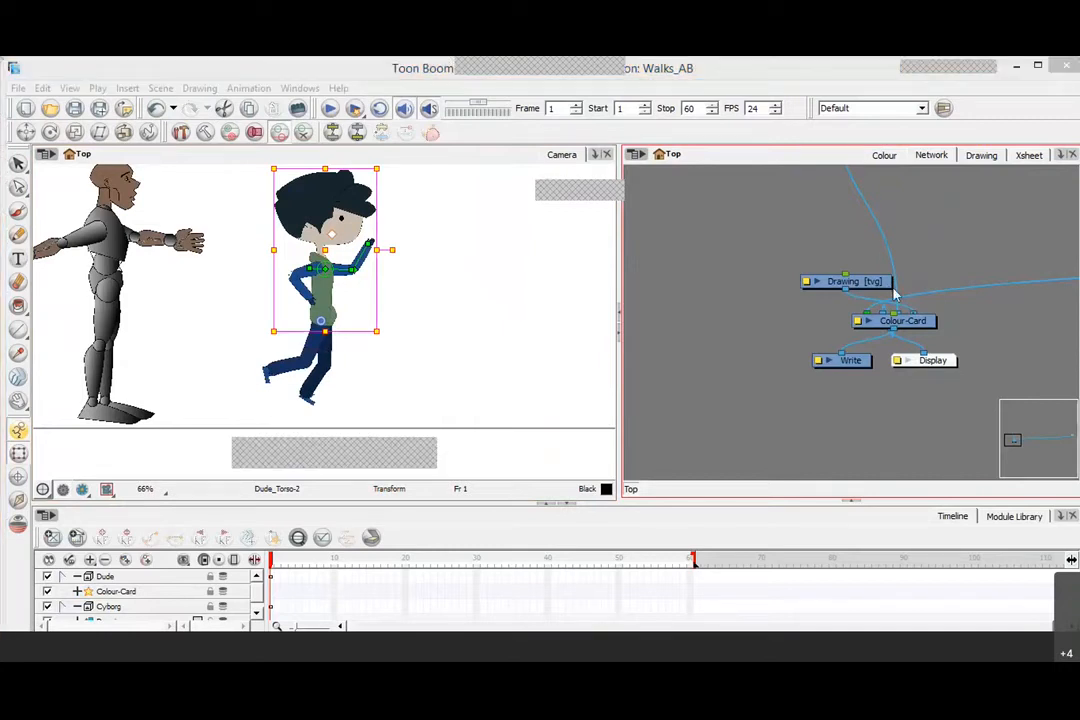
click(950, 251)
scroll(950, 251, down, 4)
scroll(943, 272, down, 3)
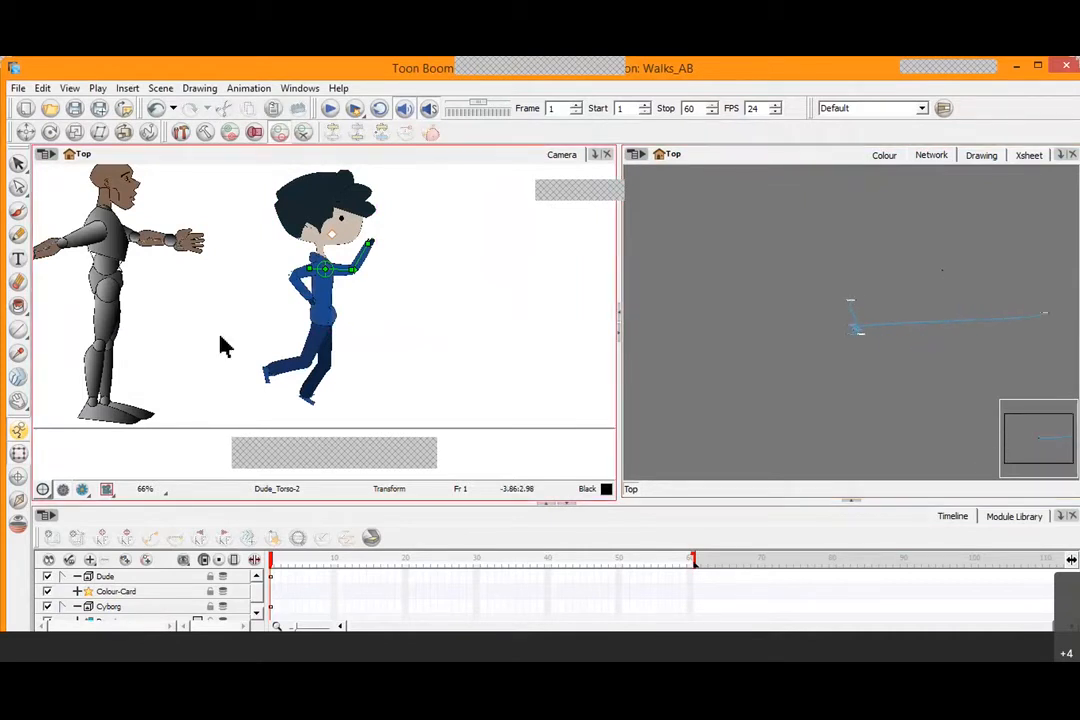
Spread the overlapping Colour-Card, Composite, Drawing and Cyborg nodes apart so each input cable to the Composite is readable
scroll(880, 340, up, 4)
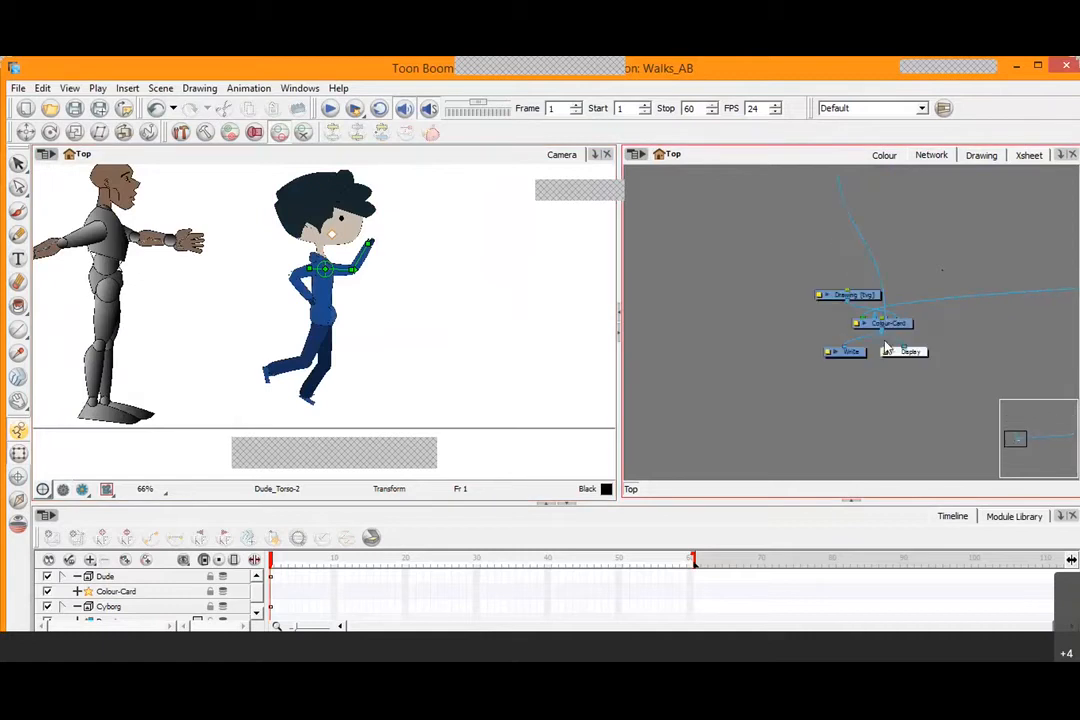
scroll(885, 347, up, 2)
drag(895, 319, 652, 235)
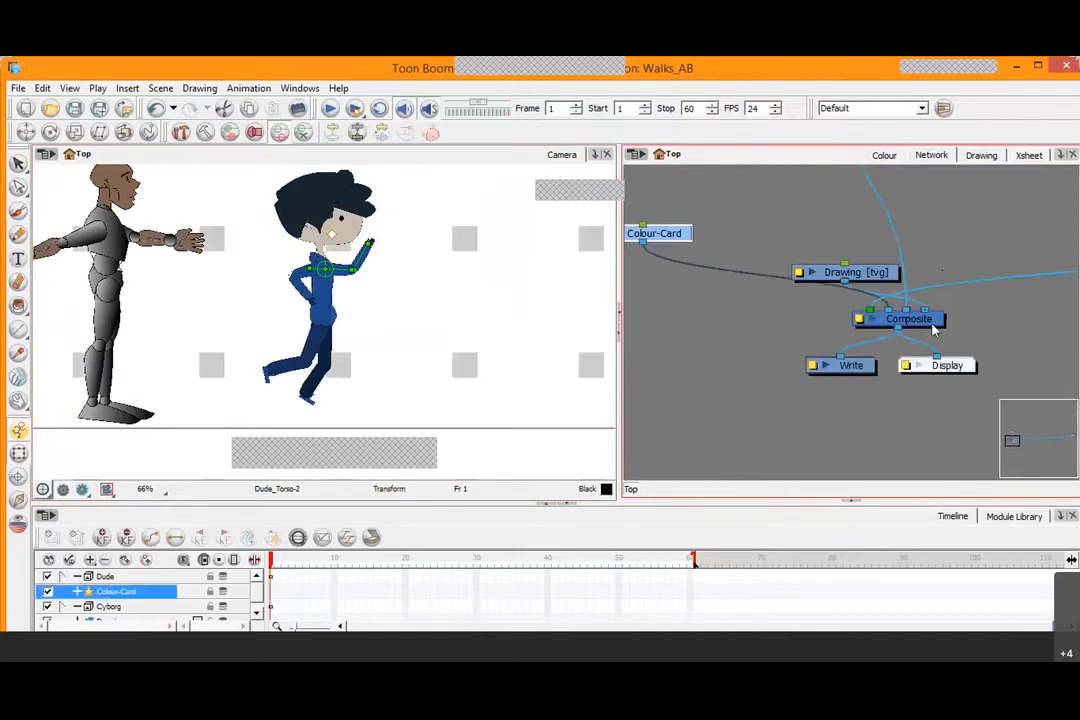
mouse_move(935, 330)
mouse_down()
mouse_move(899, 318)
mouse_move(943, 333)
mouse_up()
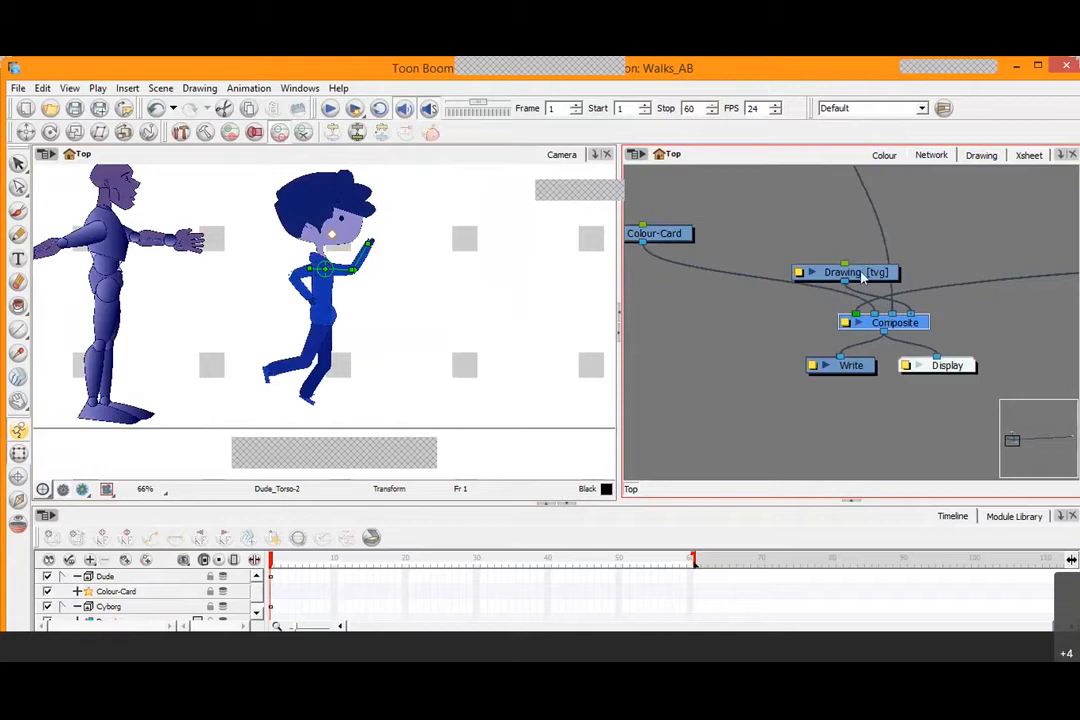
mouse_move(862, 276)
mouse_down()
mouse_move(970, 232)
mouse_move(1000, 243)
mouse_up()
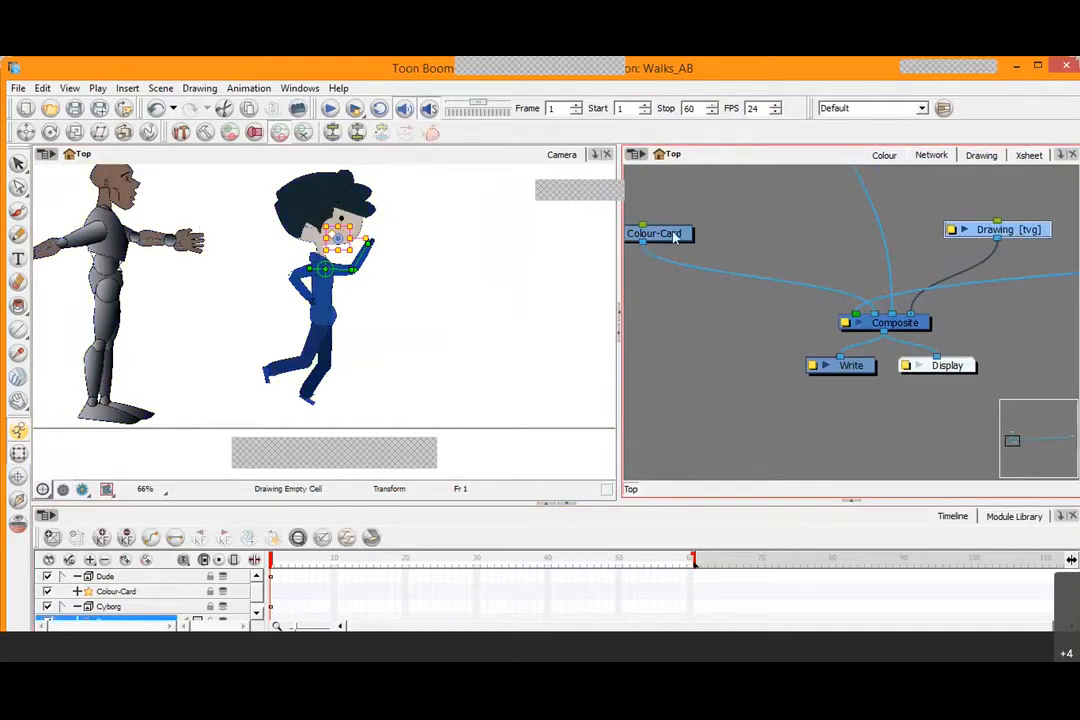
drag(660, 220, 713, 219)
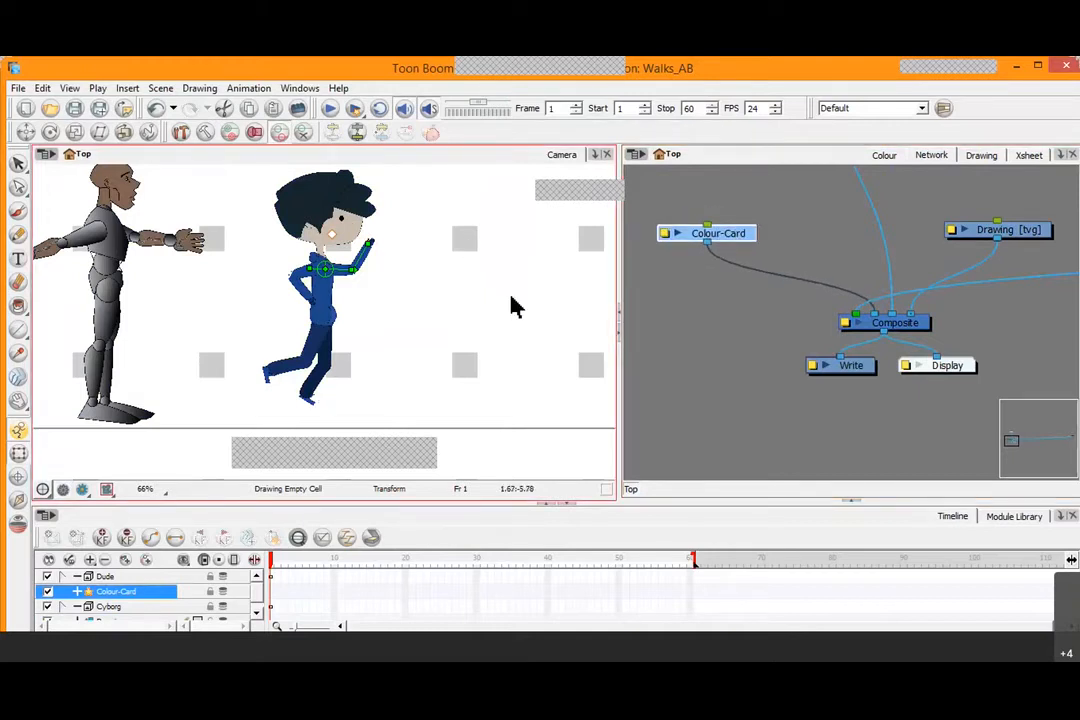
scroll(750, 234, up, 5)
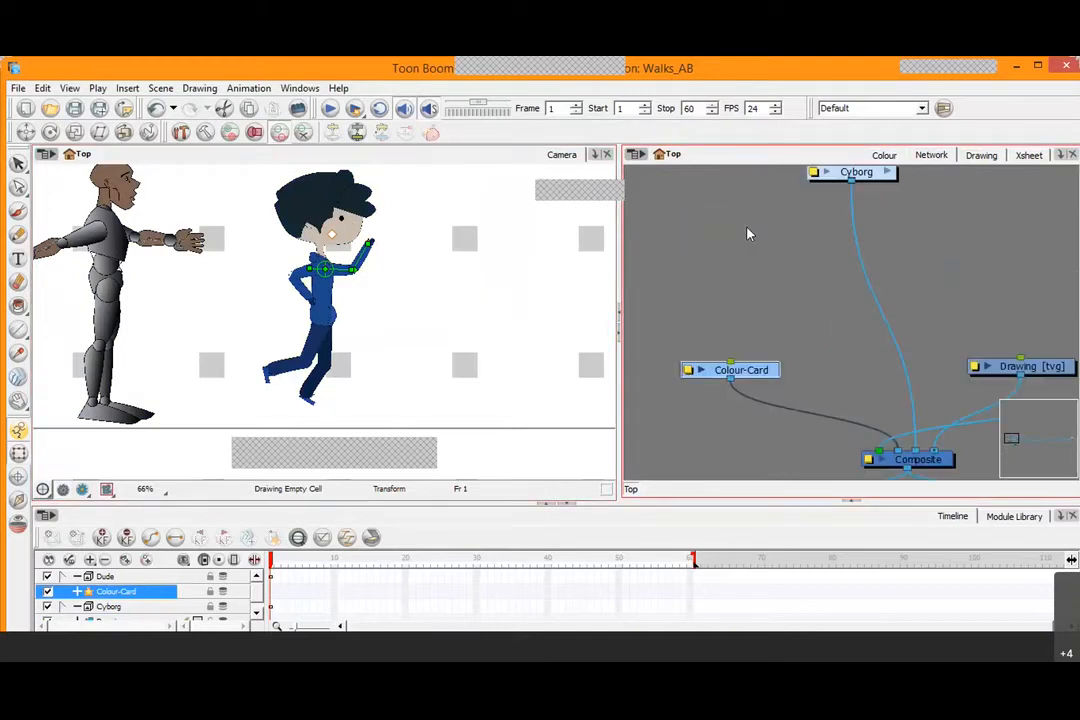
drag(848, 204, 775, 294)
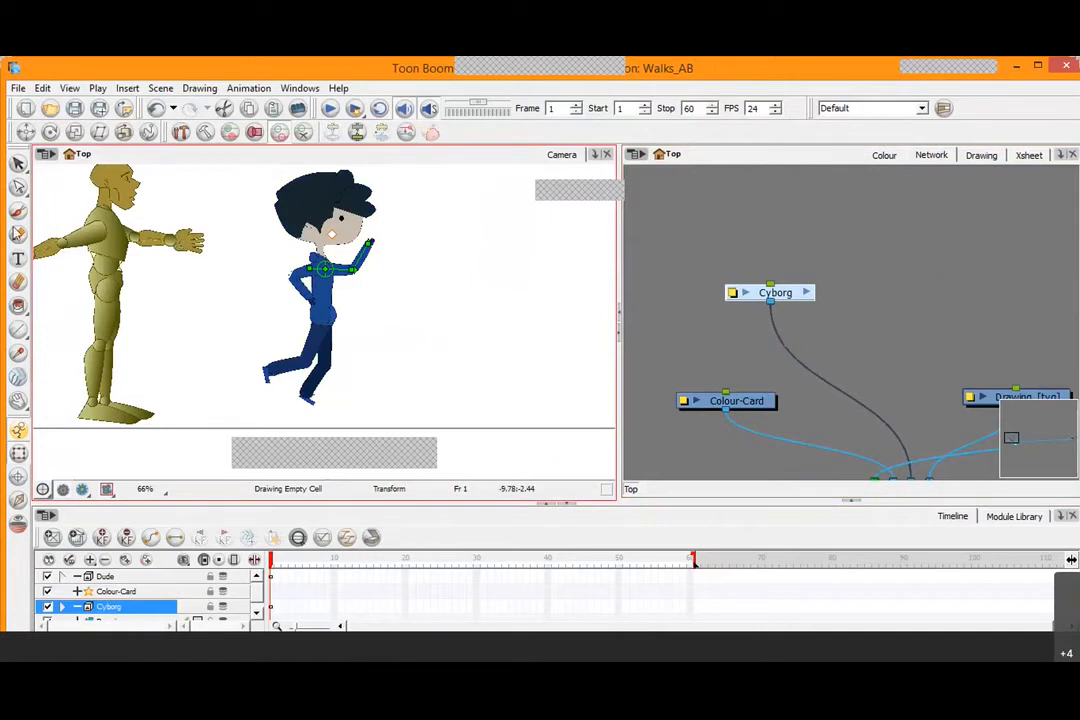
Bring the distant Dude group node in above the Composite, and move the Cyborg group node to its right
drag(943, 287, 791, 263)
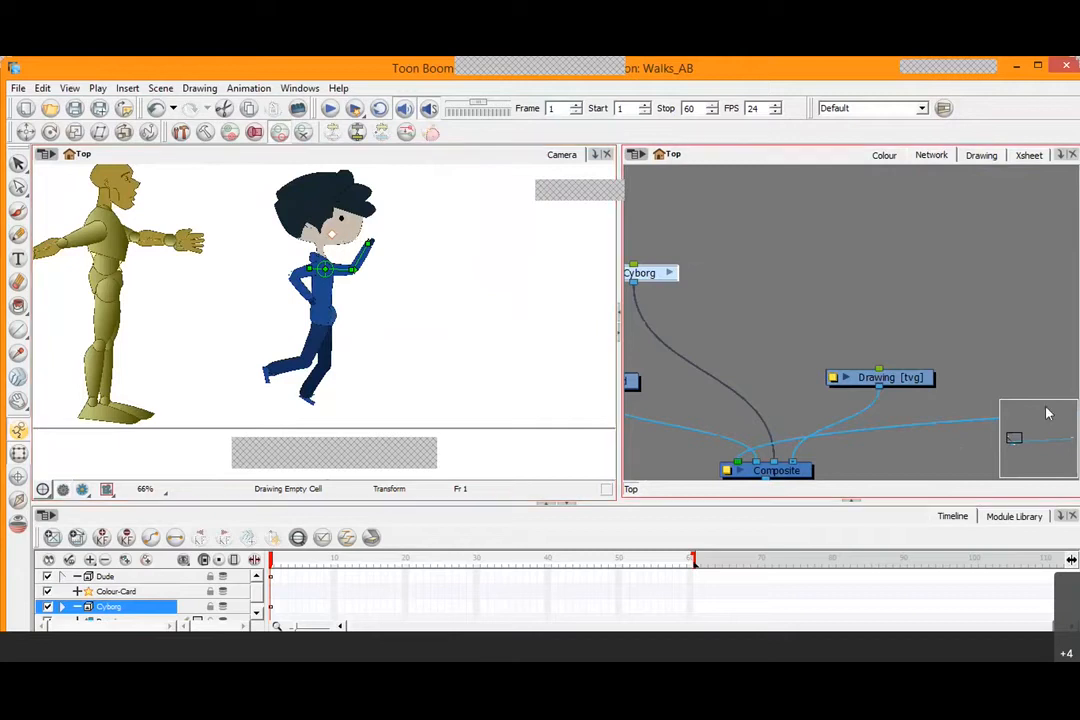
drag(1018, 443, 1068, 439)
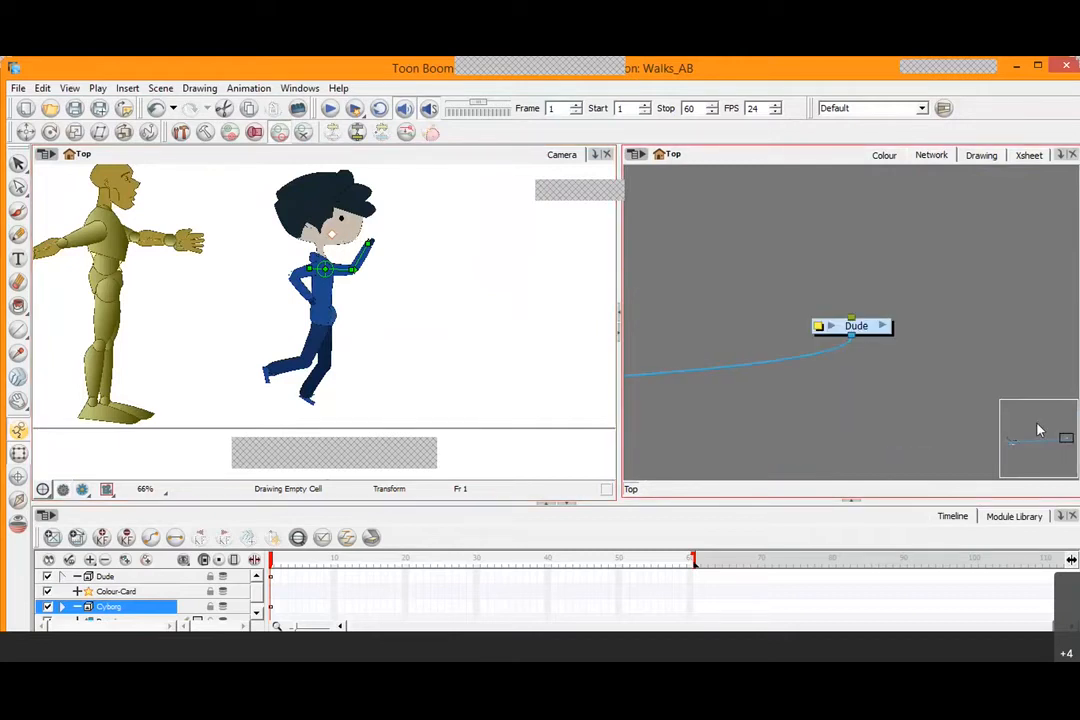
drag(868, 330, 815, 323)
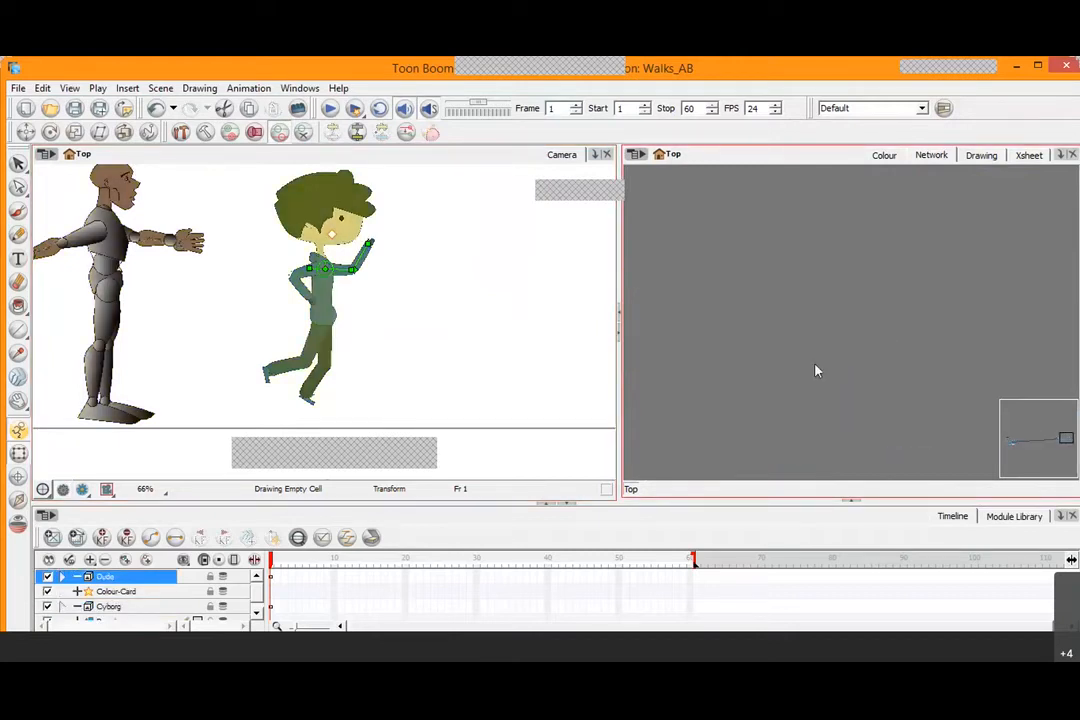
drag(859, 378, 1041, 390)
drag(986, 330, 647, 307)
drag(770, 345, 1003, 342)
drag(784, 386, 1012, 363)
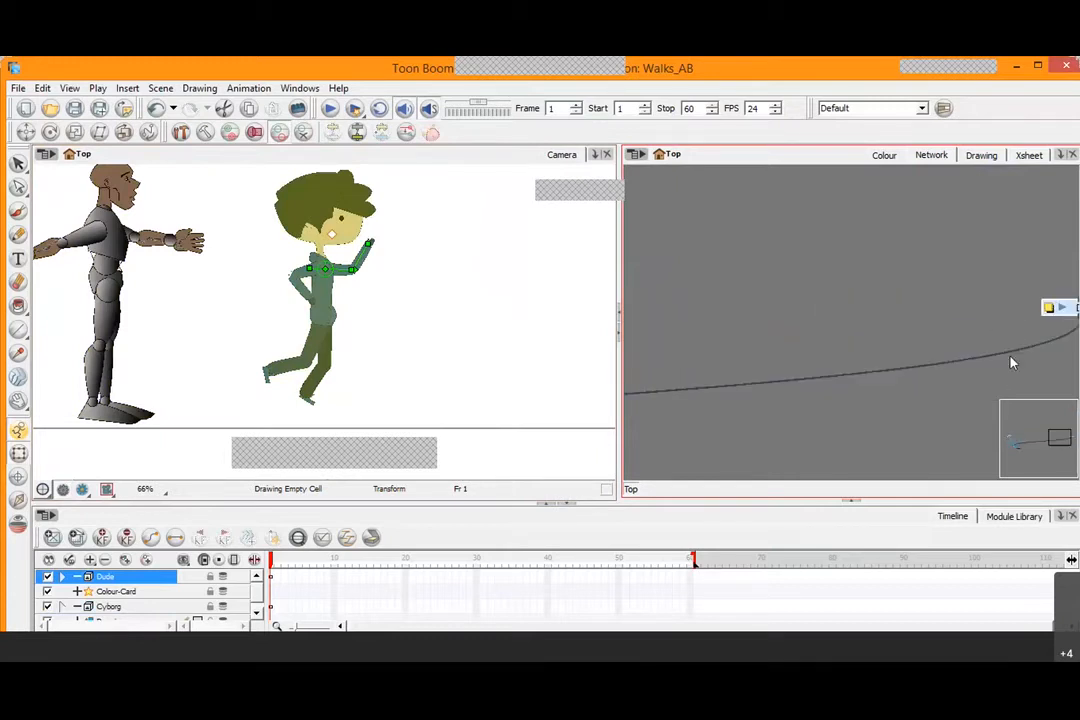
key(1)
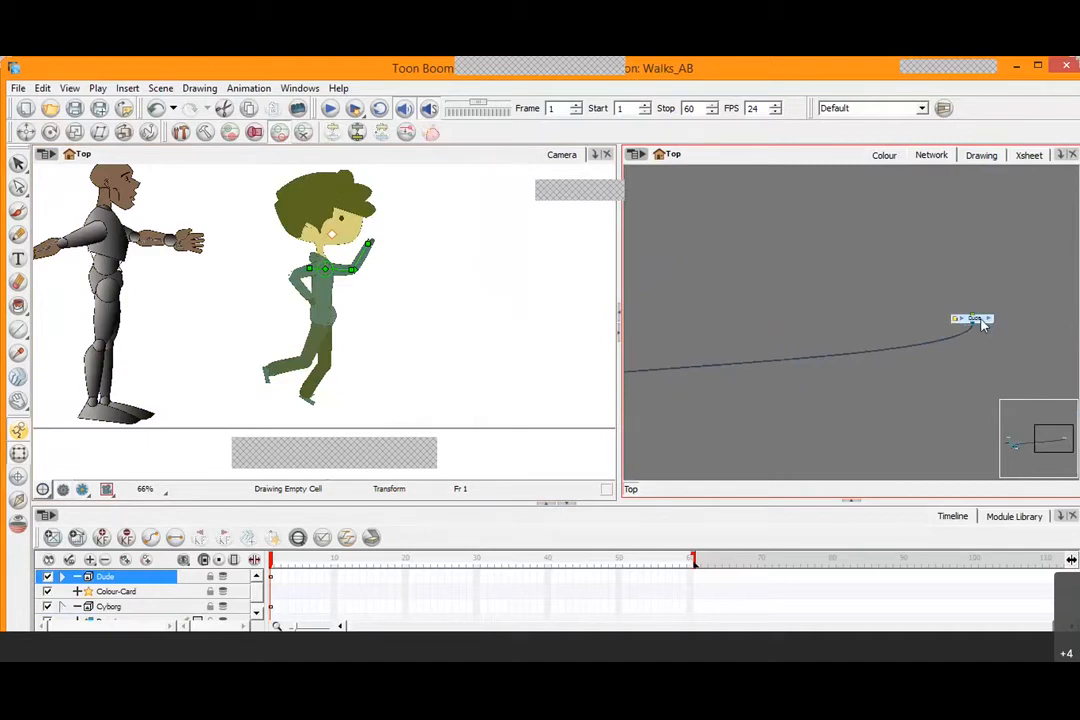
mouse_move(979, 325)
mouse_down()
mouse_move(648, 328)
mouse_move(996, 356)
mouse_move(892, 318)
mouse_move(756, 318)
mouse_move(755, 334)
mouse_move(904, 289)
mouse_up()
scroll(752, 356, up, 5)
mouse_move(806, 268)
mouse_down()
mouse_move(800, 293)
mouse_move(775, 268)
mouse_move(736, 278)
mouse_move(862, 318)
mouse_up()
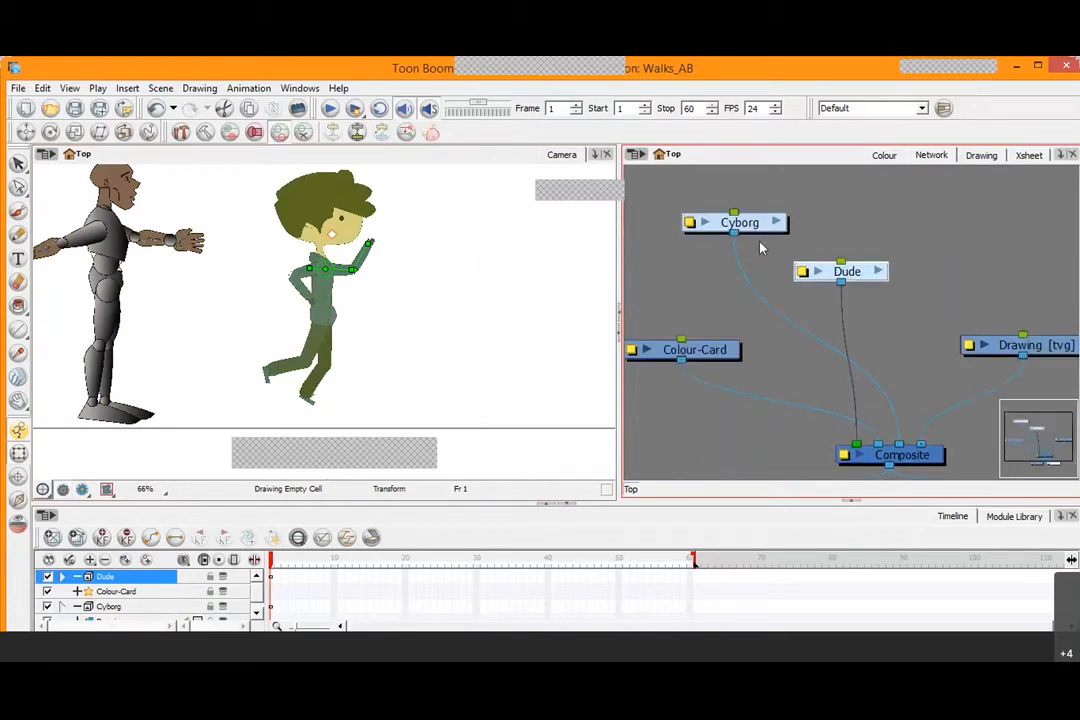
click(758, 226)
drag(758, 226, 988, 232)
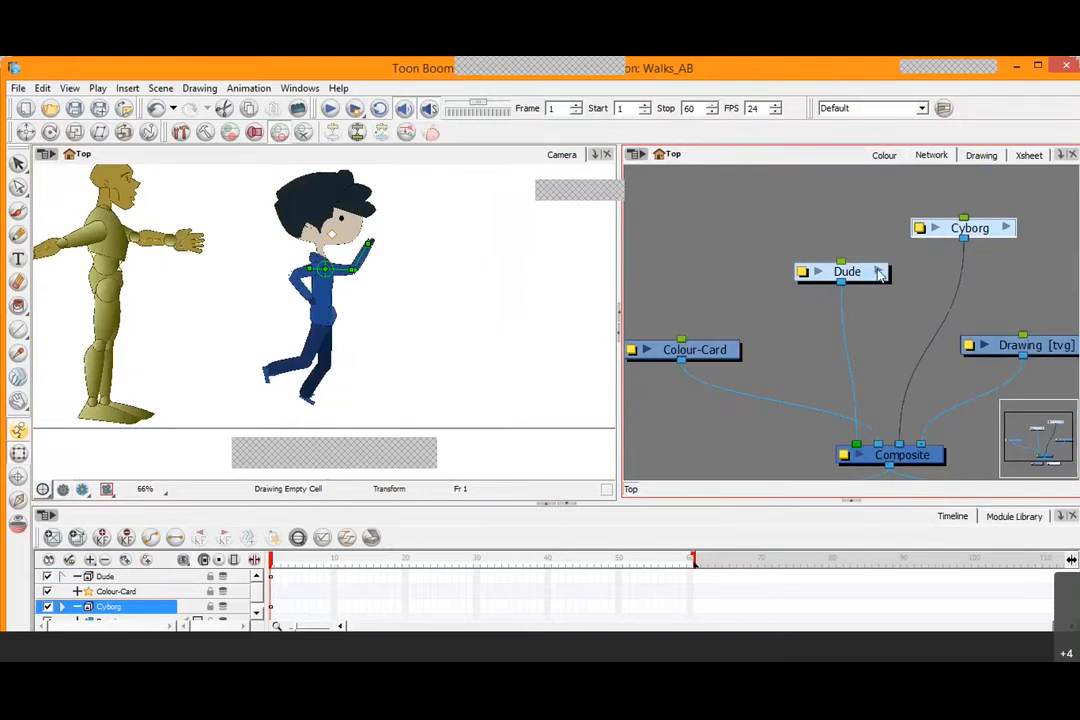
Examine the shoe, glove, thigh and pelvis nodes and their pegs inside the Dude group, and return to the top level
click(880, 272)
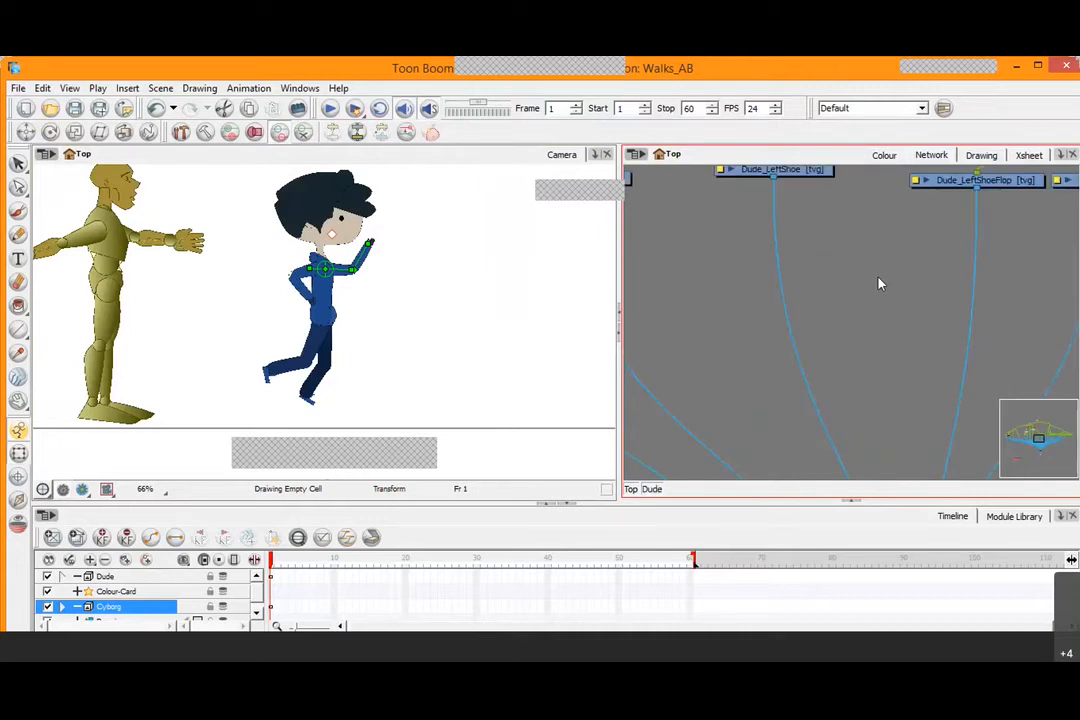
scroll(805, 289, down, 3)
scroll(793, 281, down, 1)
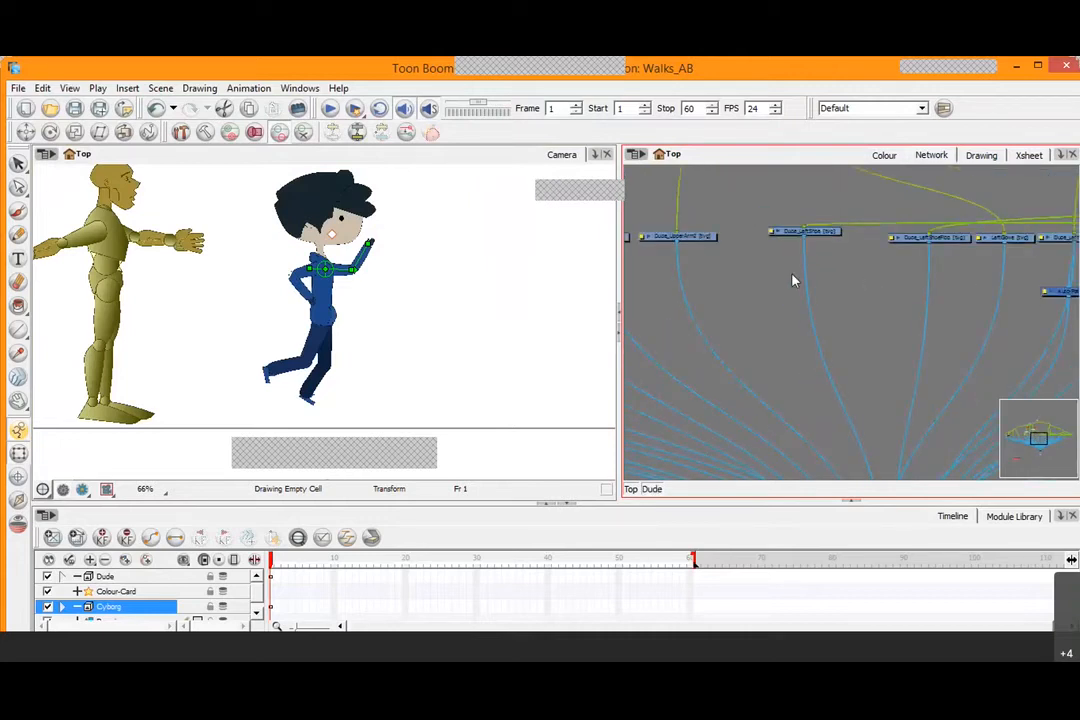
scroll(794, 280, up, 3)
drag(769, 238, 876, 388)
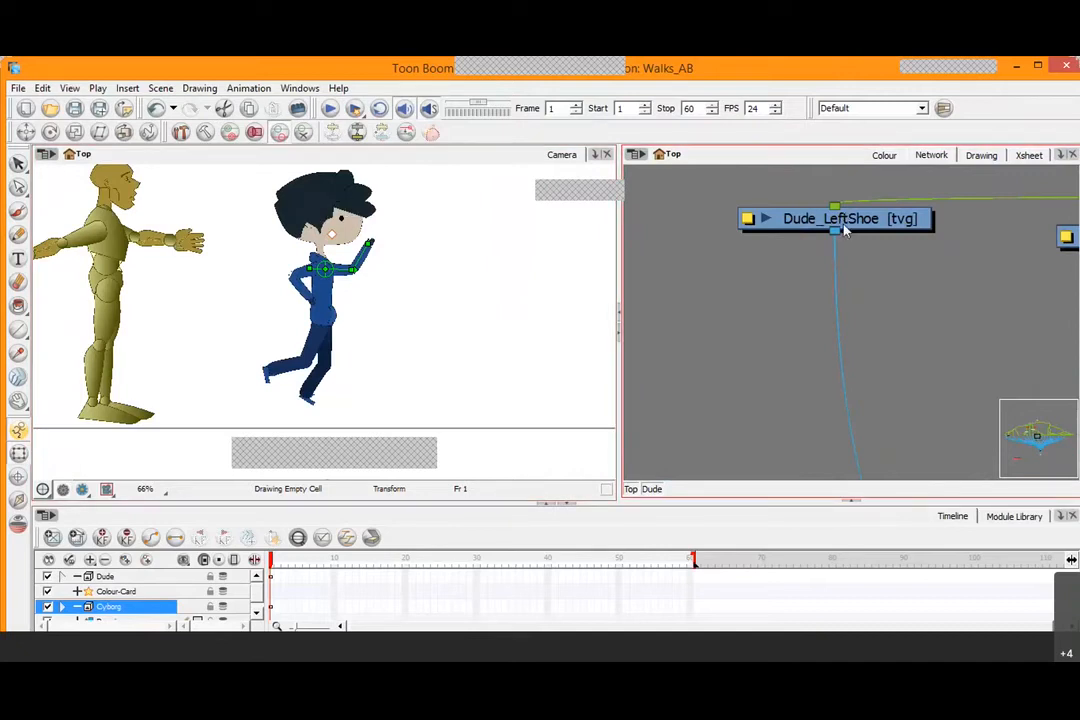
drag(878, 249, 531, 275)
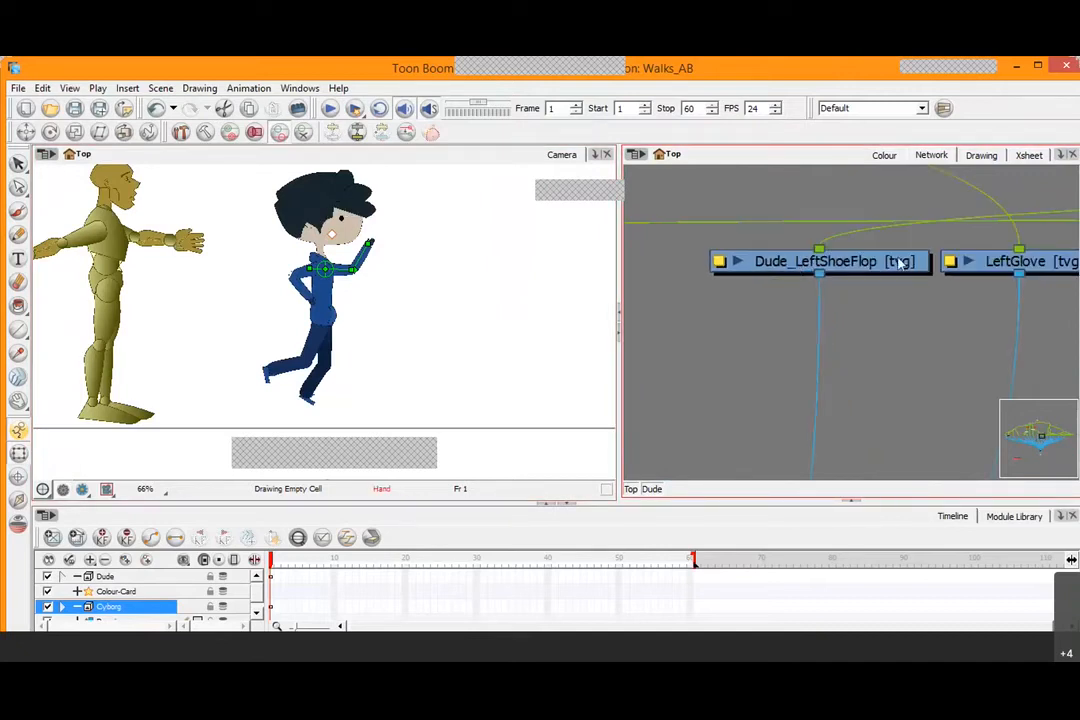
drag(900, 262, 712, 277)
drag(921, 275, 707, 296)
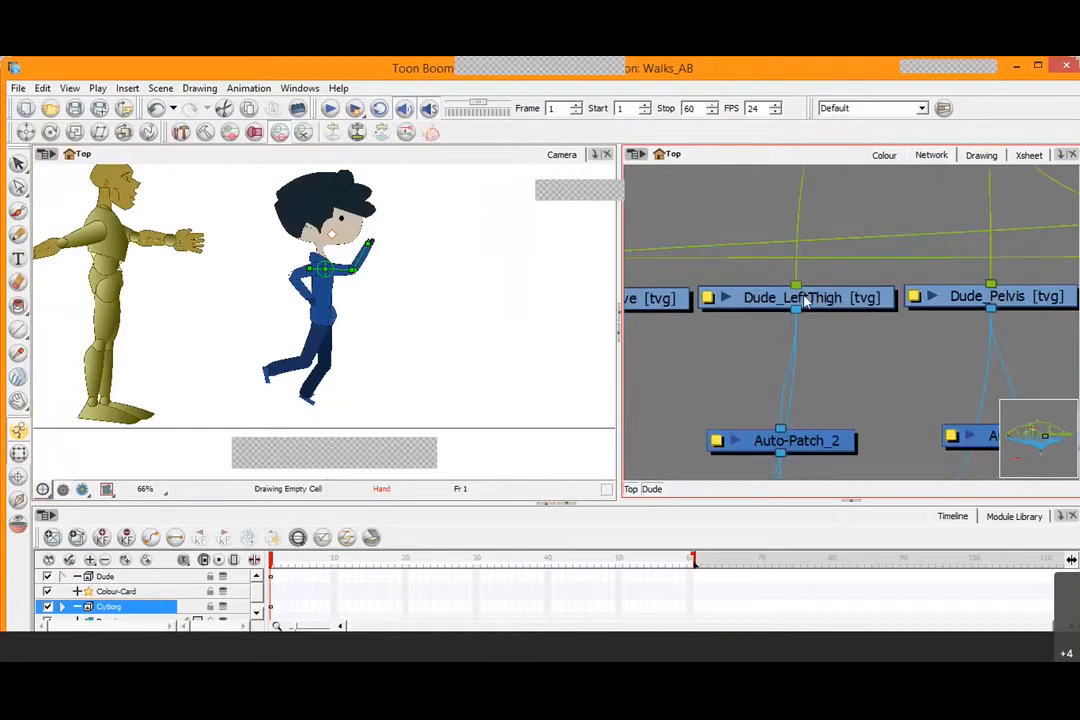
drag(836, 310, 879, 493)
drag(908, 279, 912, 314)
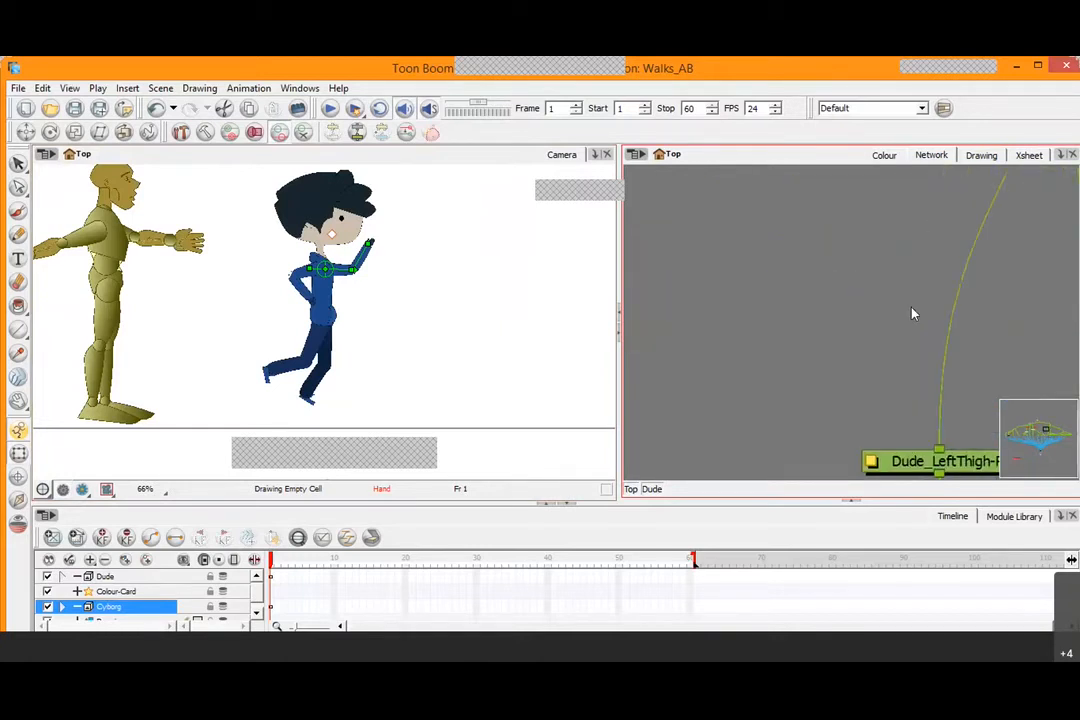
click(634, 489)
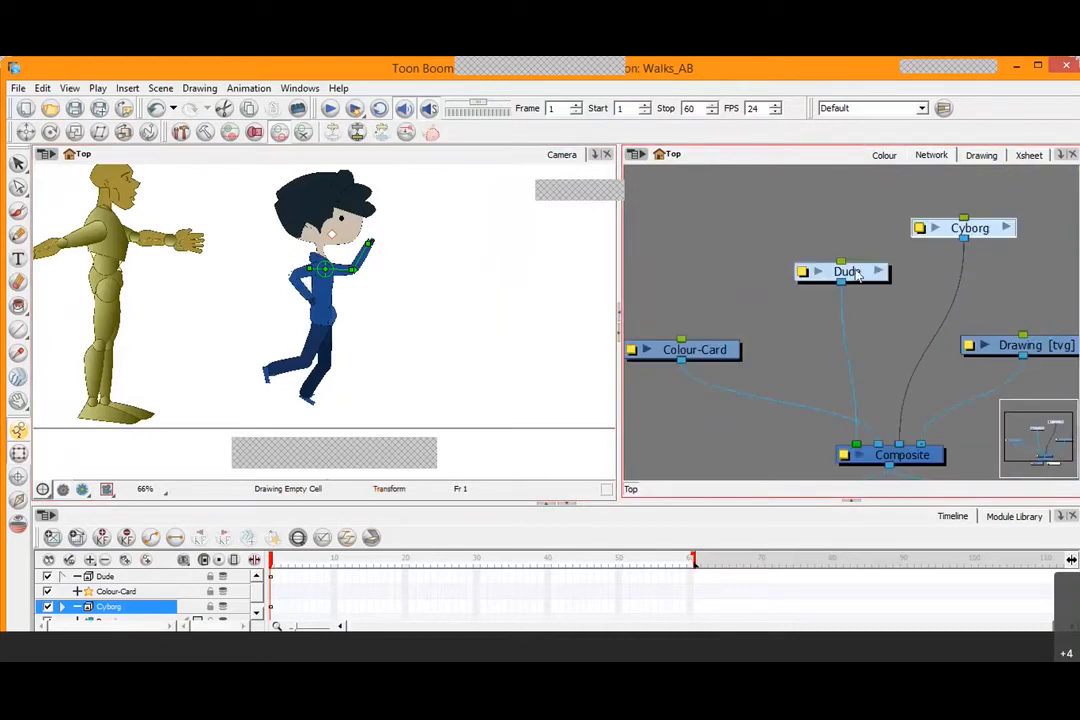
Shift the Dude and Cyborg group nodes slightly up and left above the Composite
click(856, 277)
drag(857, 279, 840, 274)
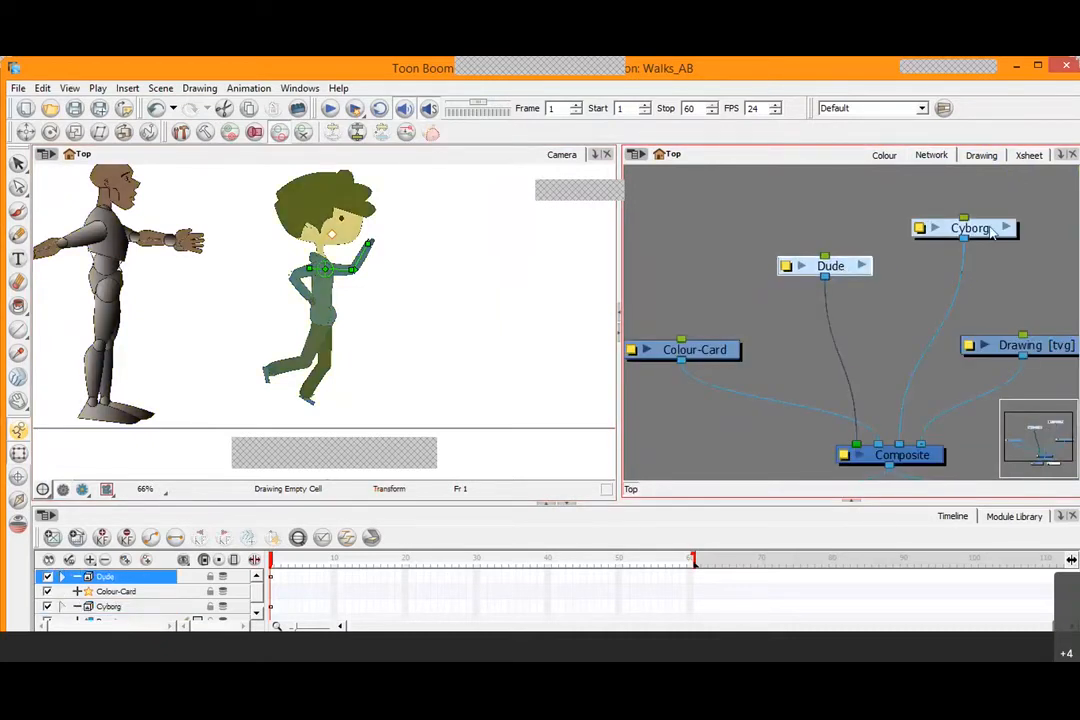
drag(1003, 233, 995, 224)
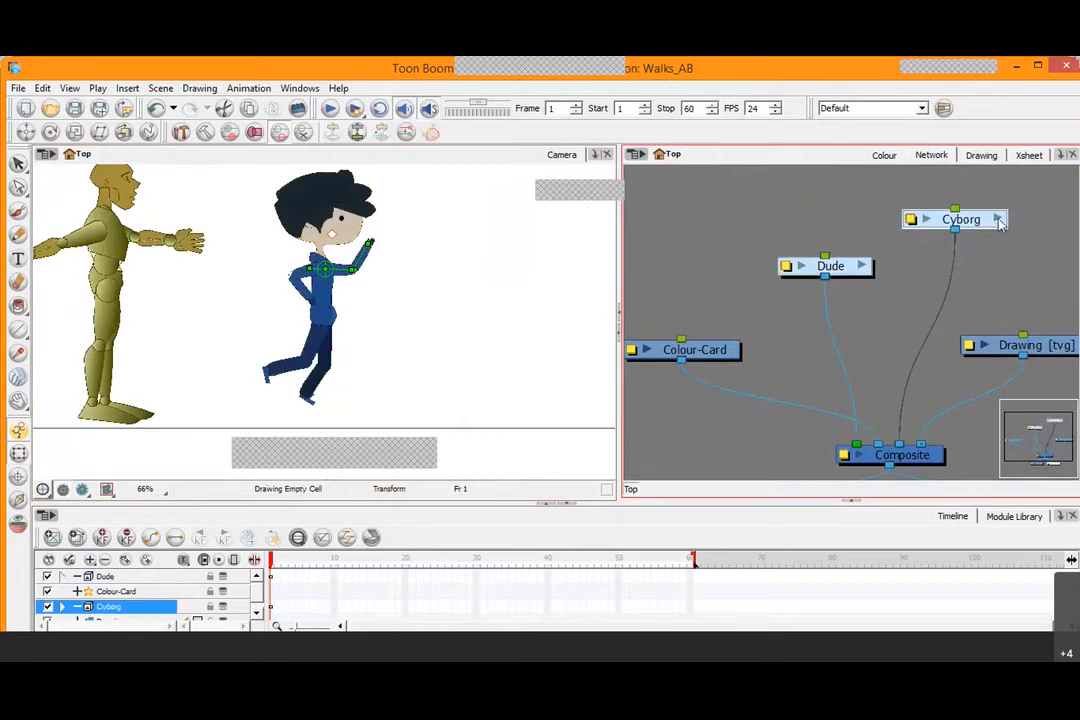
Open the Cyborg group and examine its hierarchy from the drawing nodes up to the top pegs
click(997, 220)
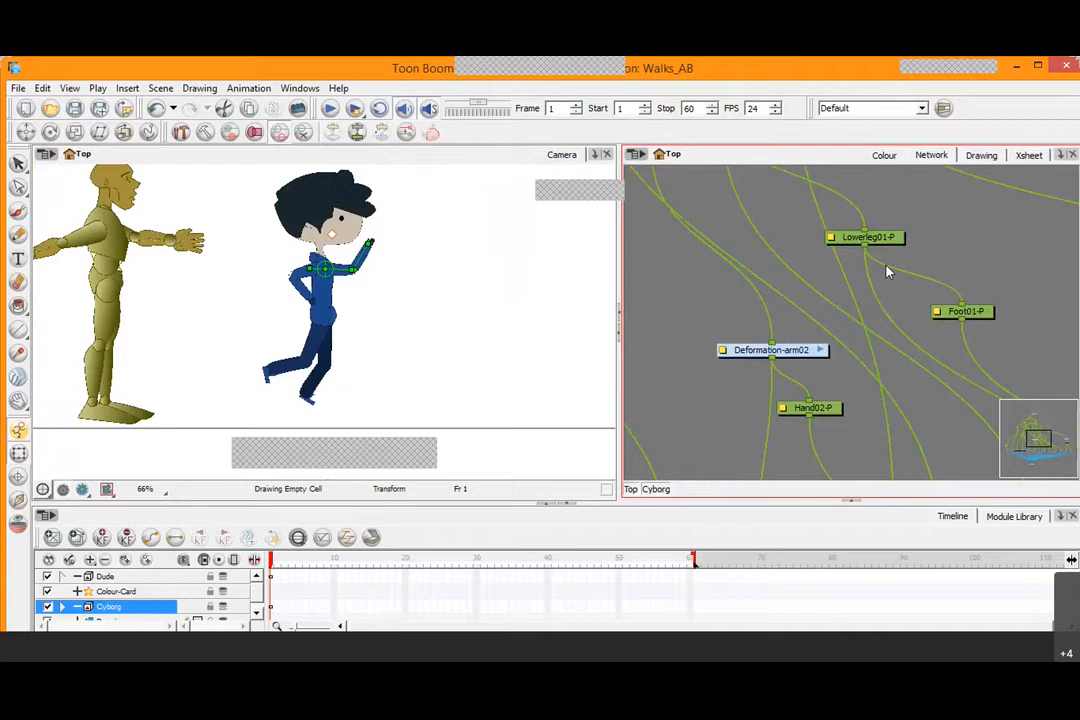
scroll(881, 268, down, 1)
scroll(872, 280, down, 3)
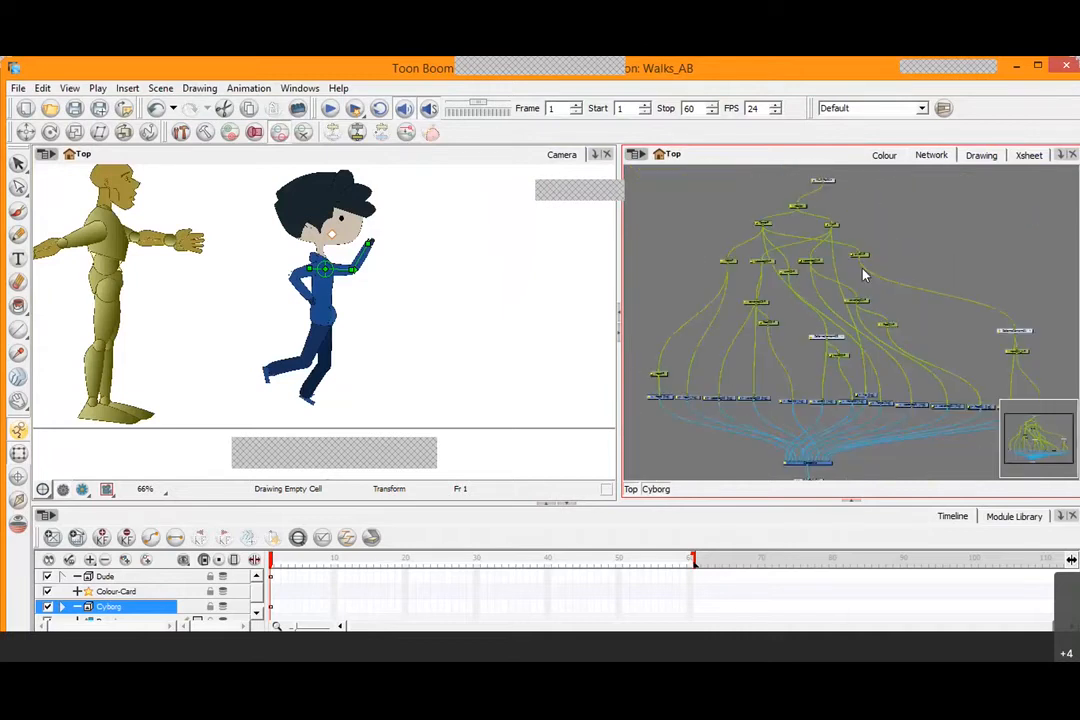
scroll(865, 275, down, 1)
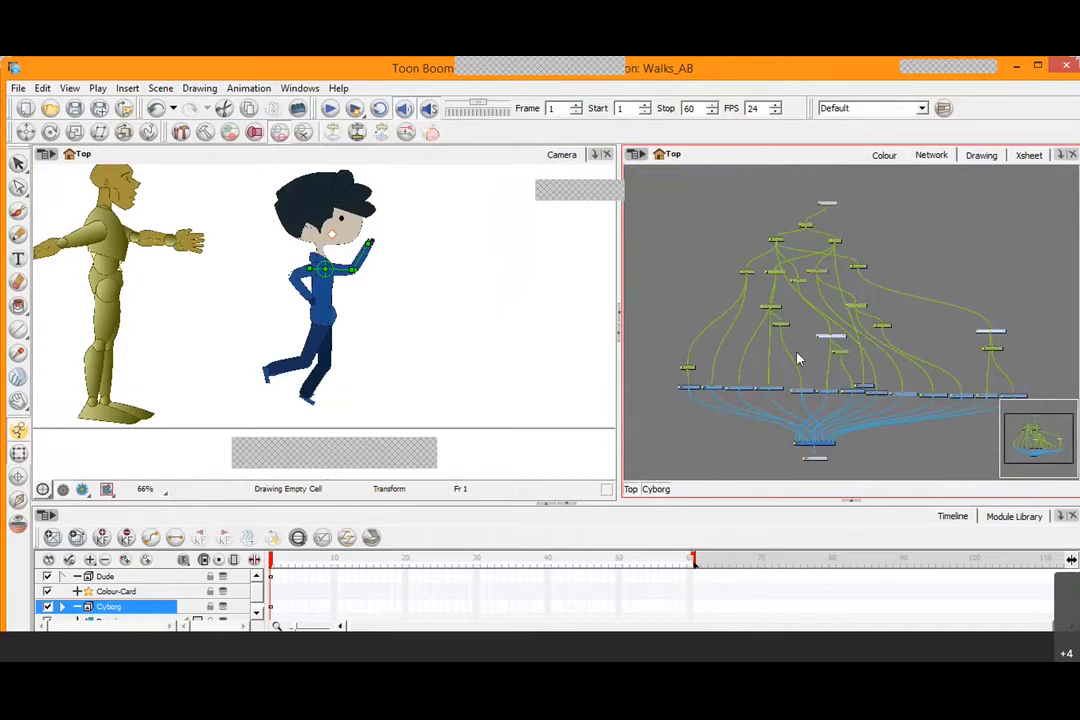
scroll(788, 335, up, 4)
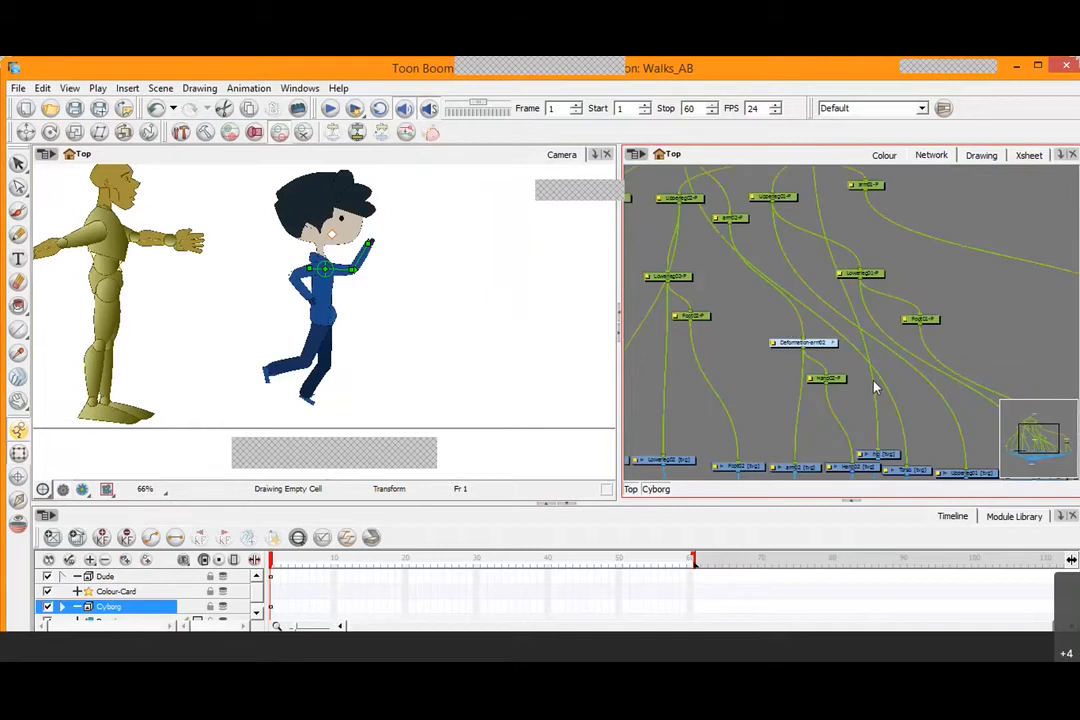
drag(752, 255, 768, 322)
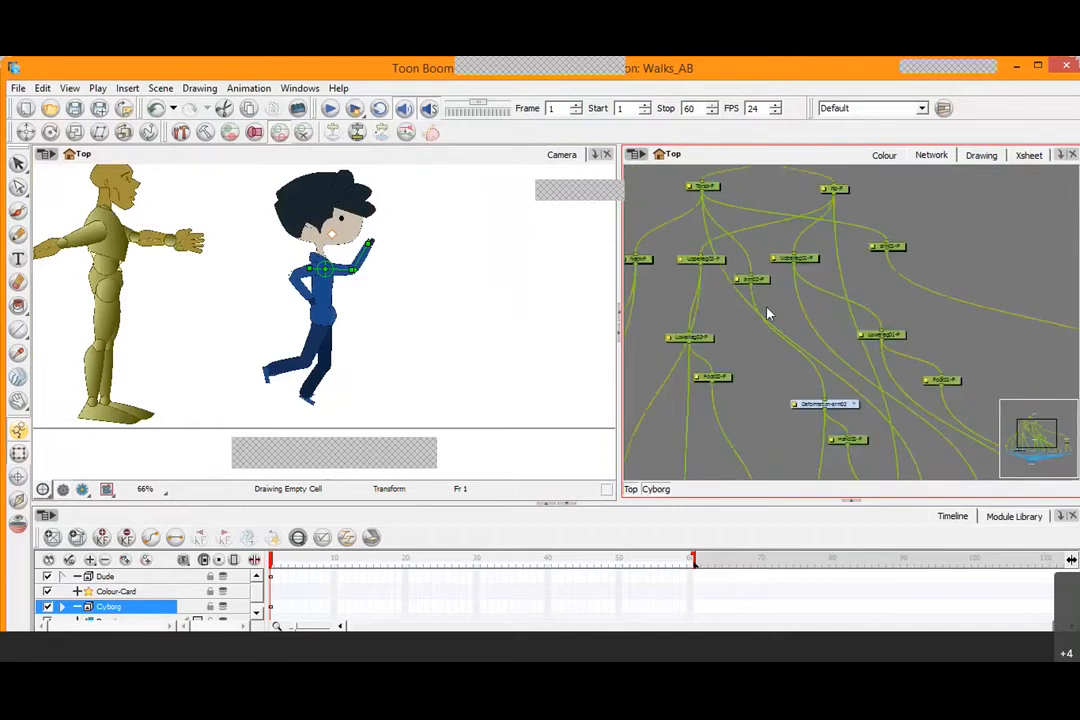
drag(777, 240, 949, 352)
scroll(786, 290, up, 3)
Select the master peg and move the whole cyborg slightly up and right in the camera frame
click(878, 282)
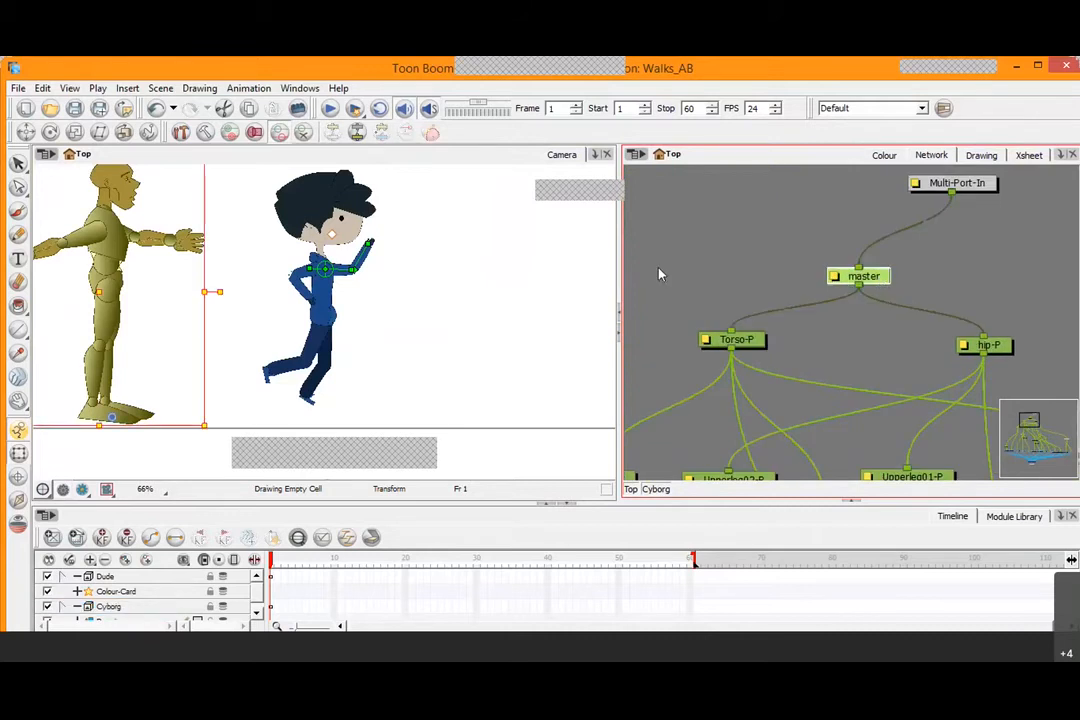
scroll(660, 271, down, 1)
scroll(266, 312, down, 2)
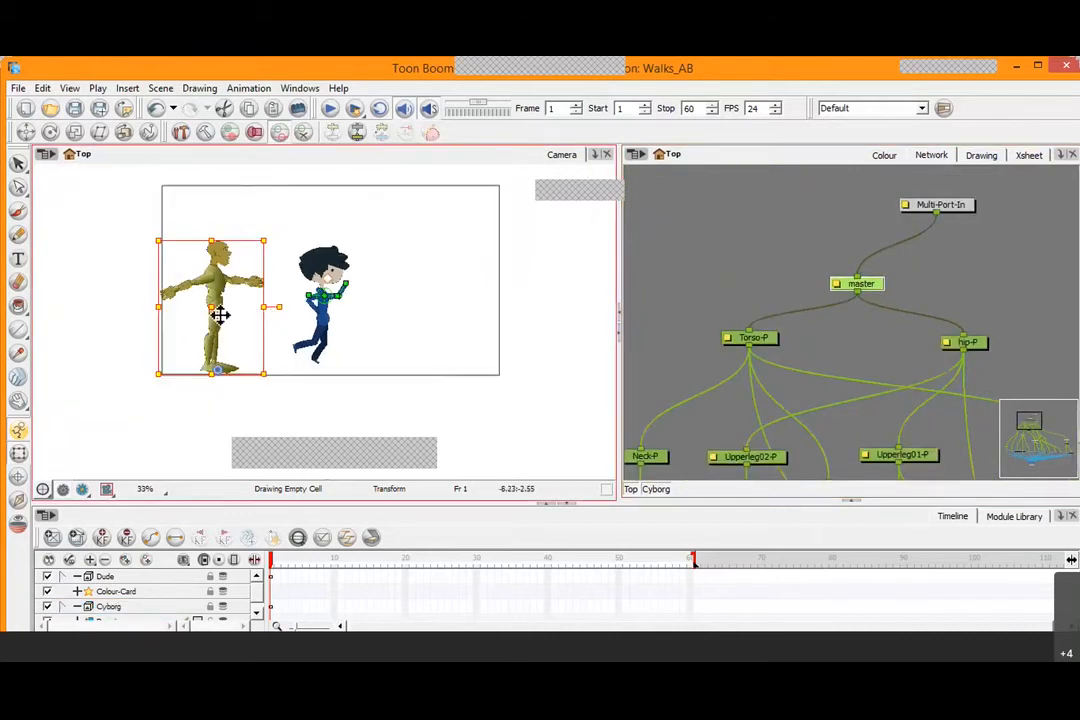
drag(220, 315, 238, 293)
Try rotating the cyborg's upper body from the Torso-P peg
drag(783, 311, 841, 249)
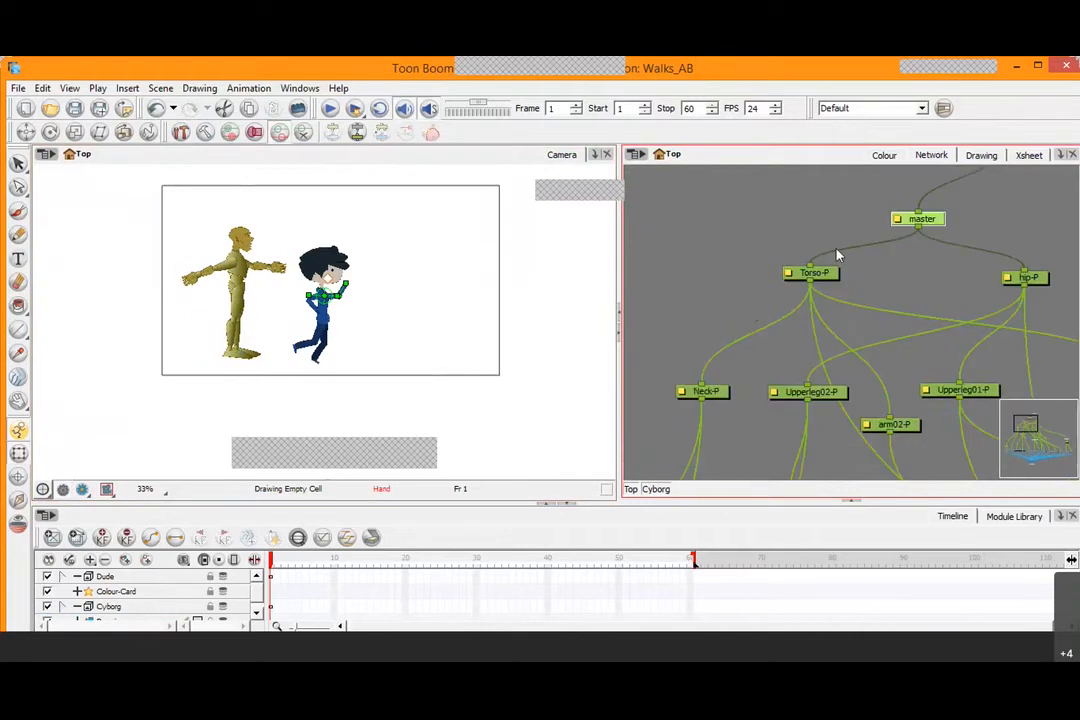
key(2)
click(816, 257)
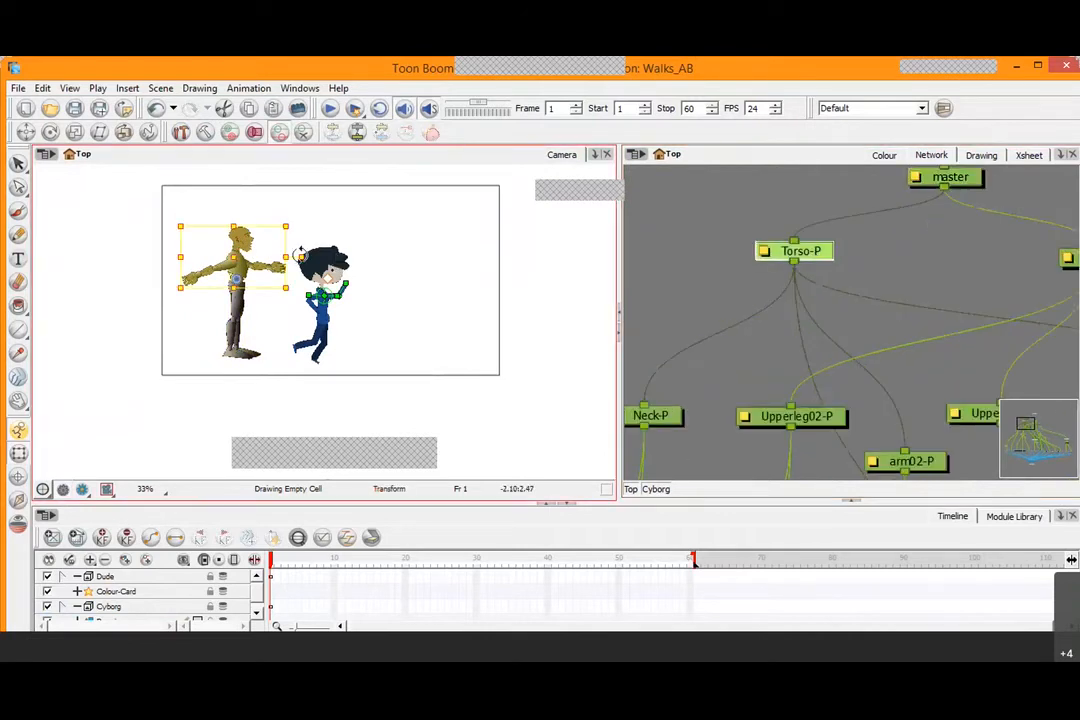
drag(300, 254, 285, 230)
drag(887, 275, 796, 285)
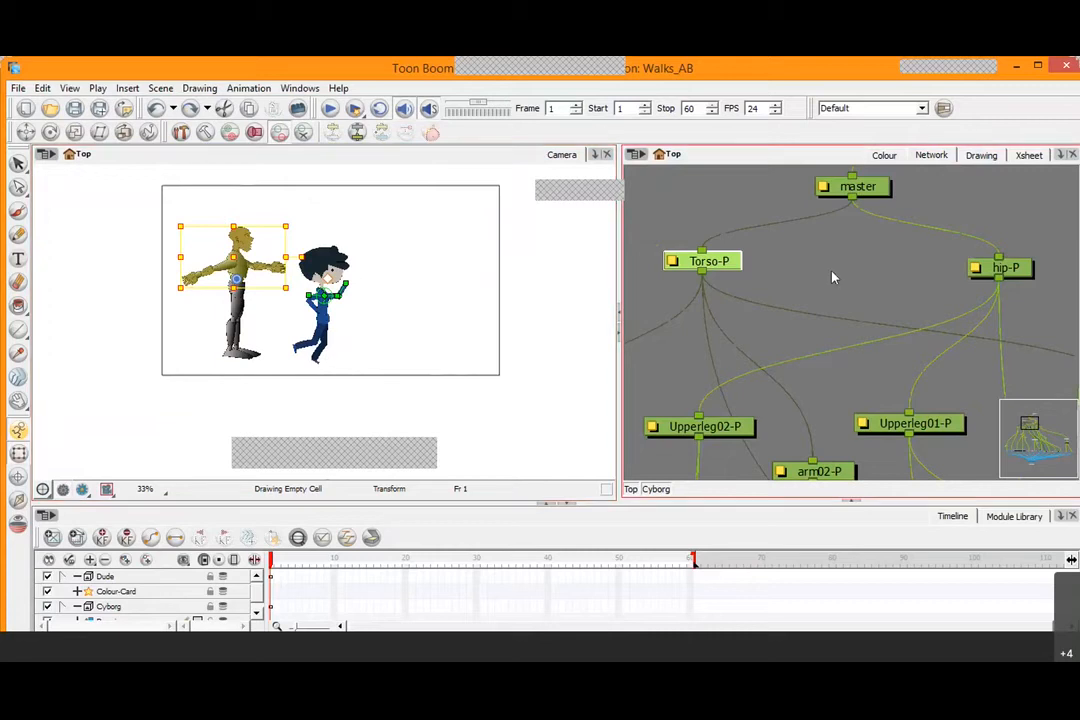
Try swinging the cyborg's lower body from the hip-P peg, and undo the change
mouse_move(1017, 291)
mouse_down()
mouse_move(979, 294)
mouse_move(1029, 298)
mouse_up()
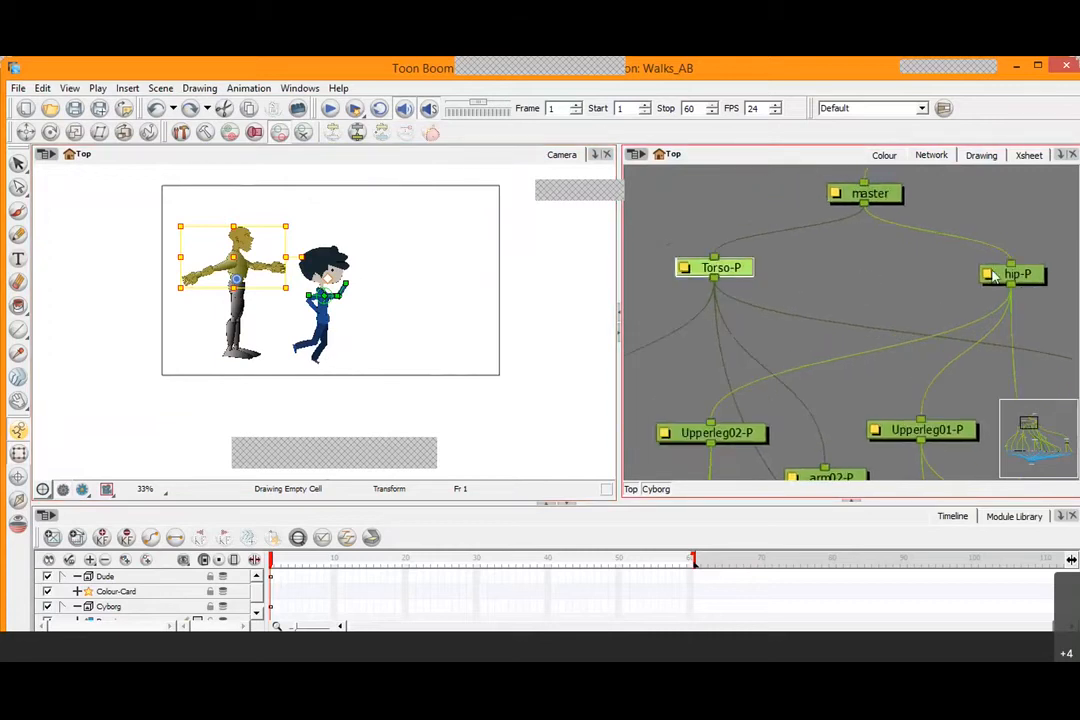
click(1019, 279)
drag(275, 316, 178, 365)
key(ctrl+z)
Select the arm02-P peg and trace its cable down to the Deformation-arm02 group
scroll(920, 300, down, 5)
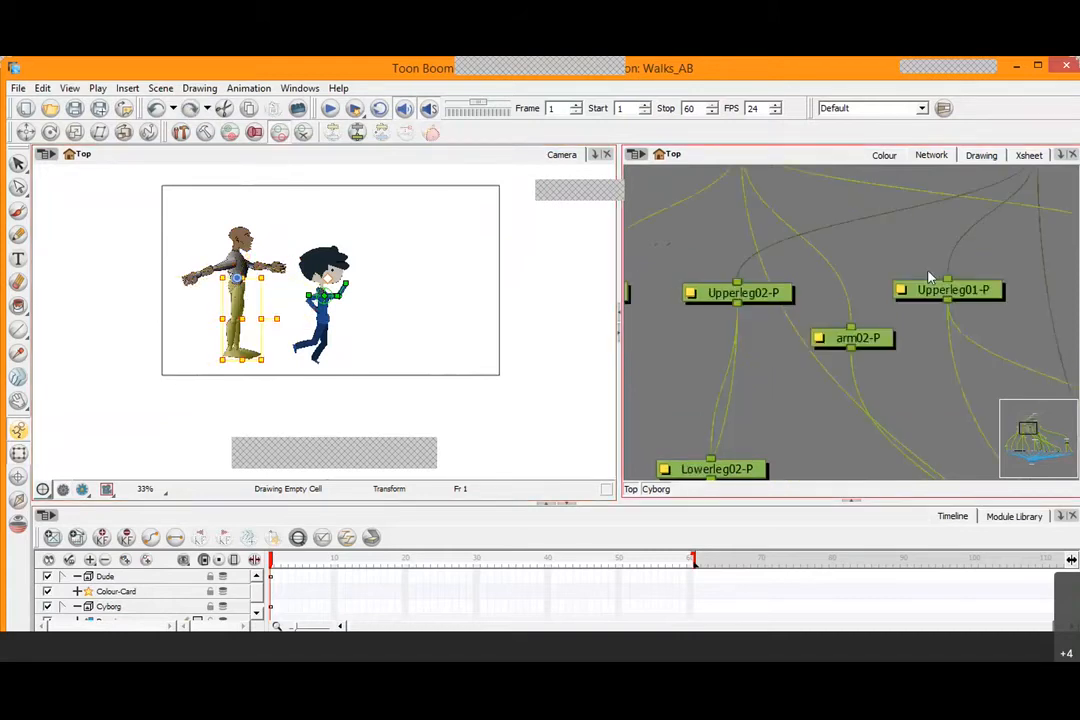
click(818, 266)
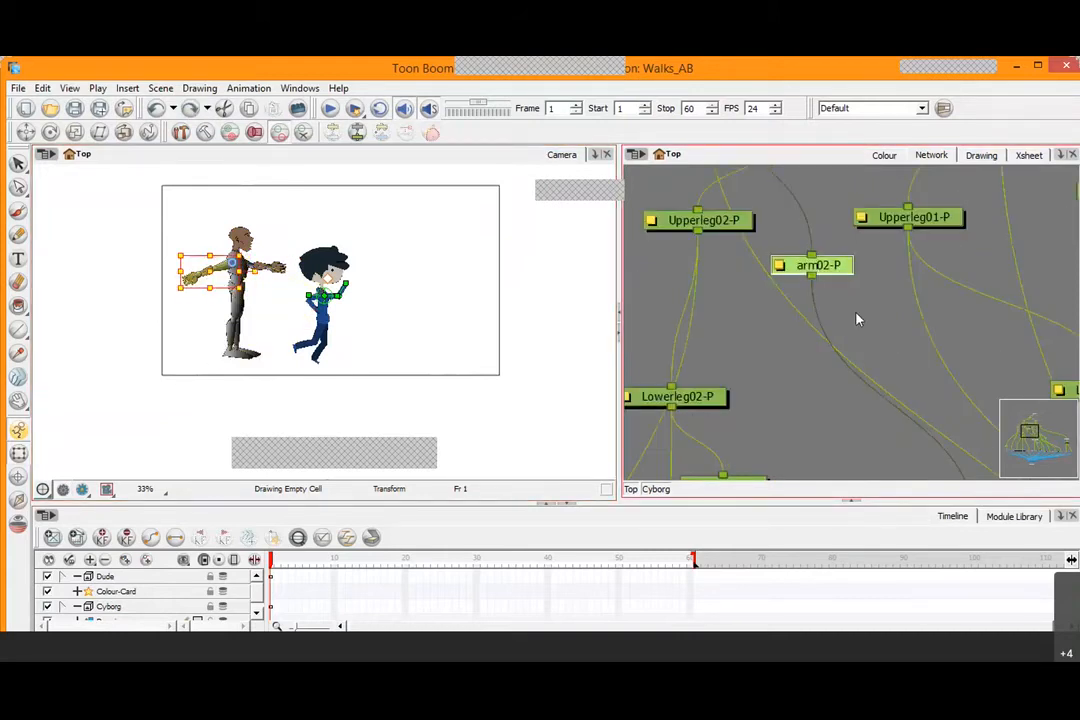
scroll(860, 335, up, 2)
scroll(884, 256, down, 3)
scroll(826, 381, up, 2)
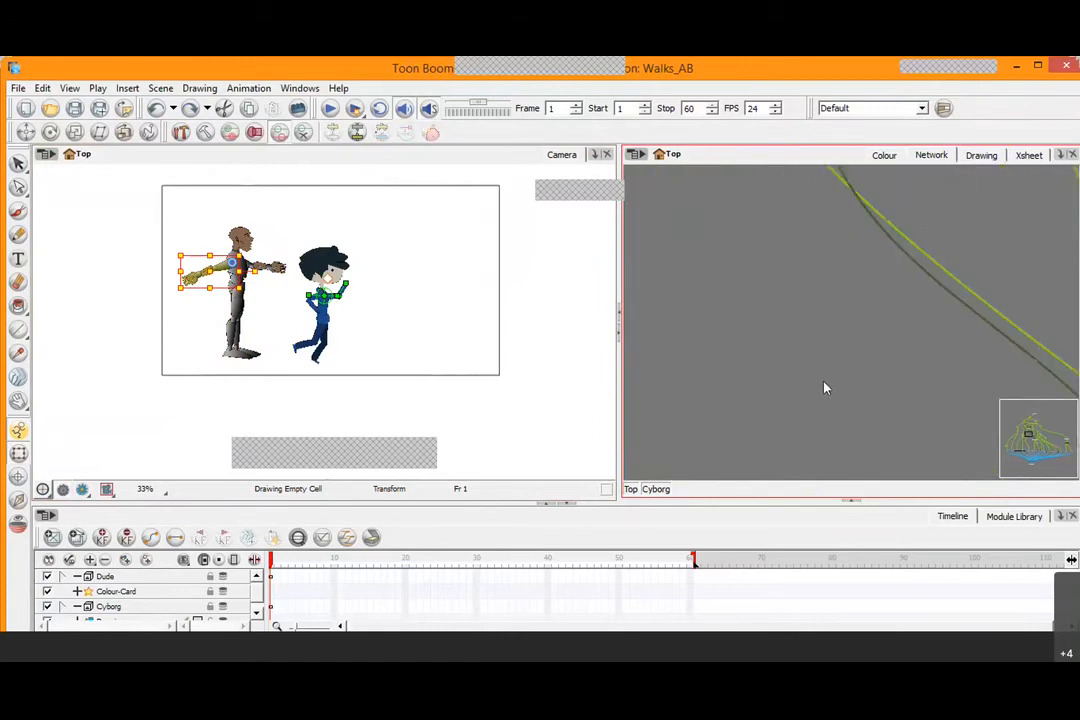
scroll(835, 385, down, 4)
scroll(865, 373, down, 2)
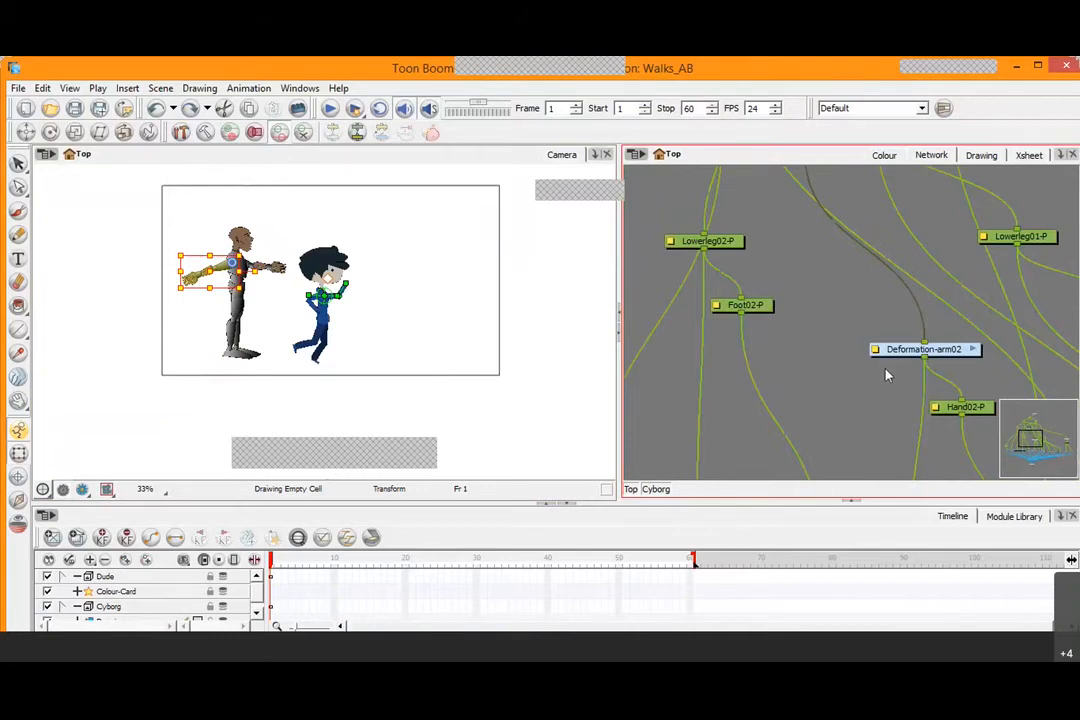
Undo the latest changes, including the cyborg's move made with the master peg
click(971, 349)
click(574, 378)
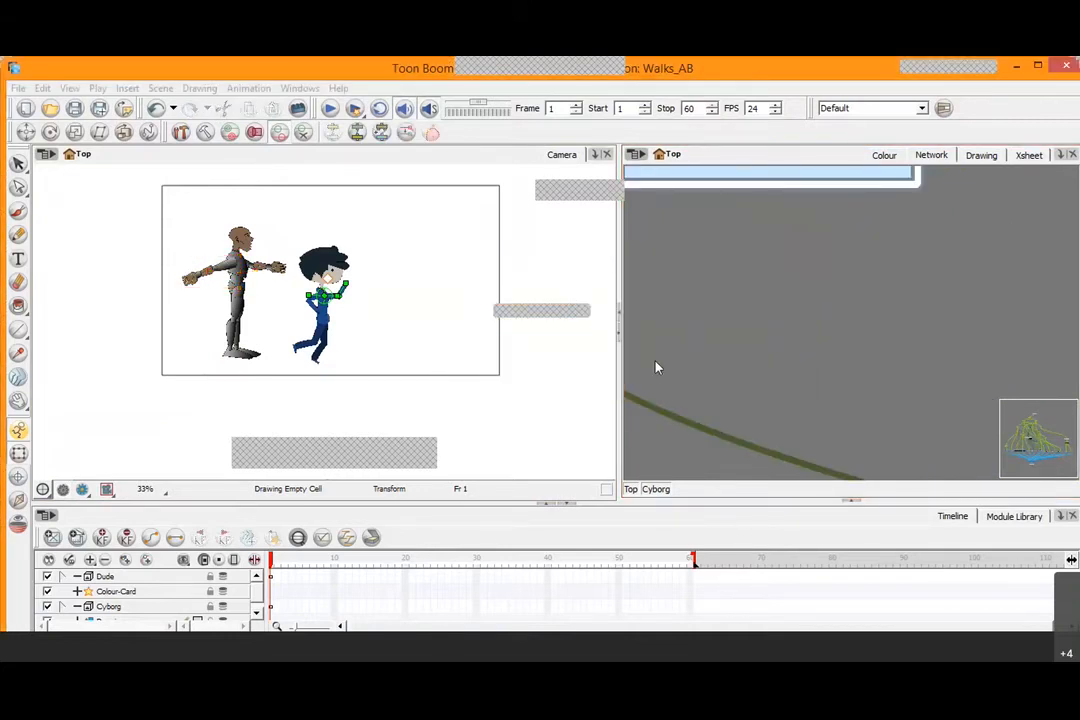
click(849, 335)
key(ctrl+z)
key(ctrl+z)
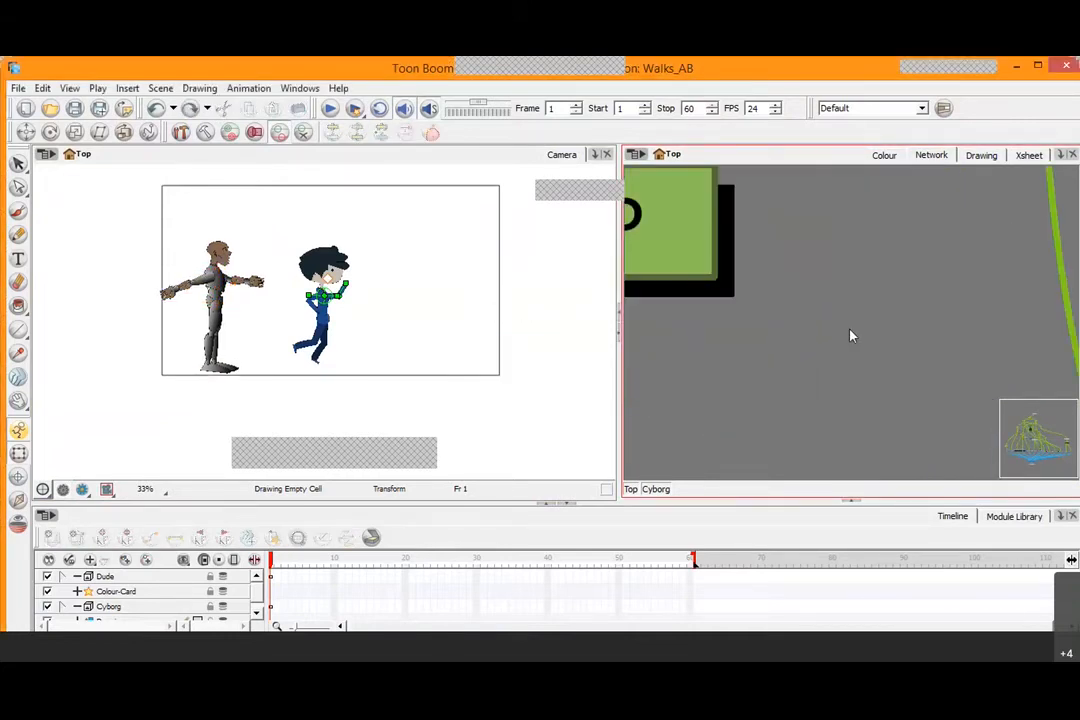
Nudge the Deformation-arm02 group node up and display its bone controls on the cyborg's rear arm
scroll(857, 324, down, 6)
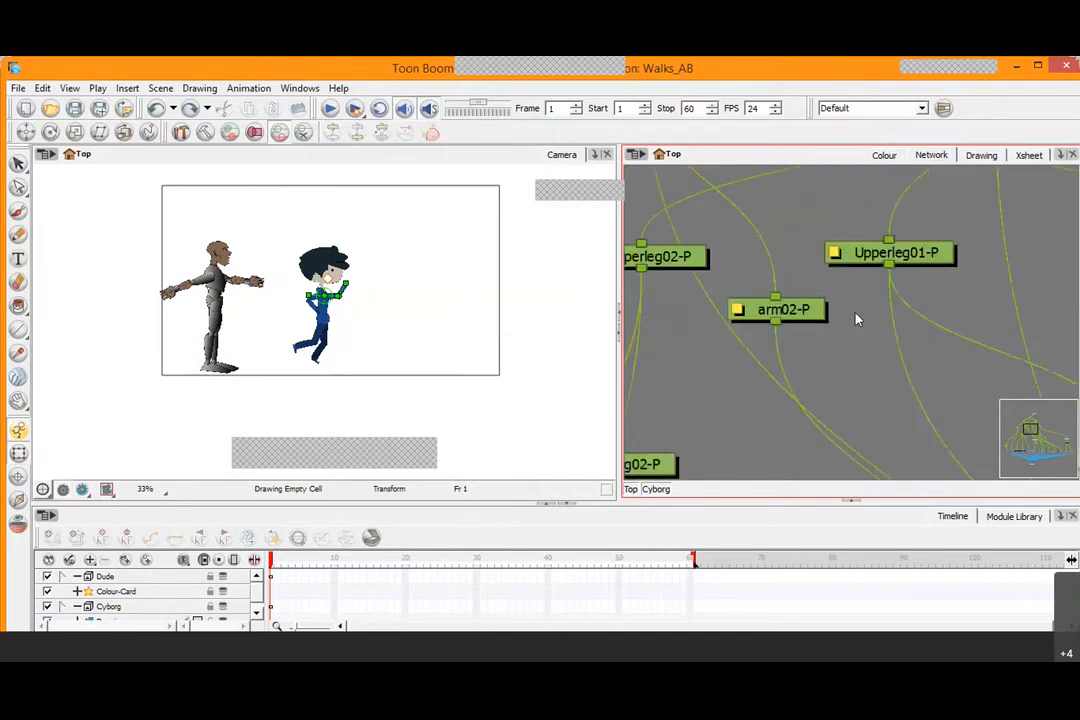
scroll(868, 344, down, 5)
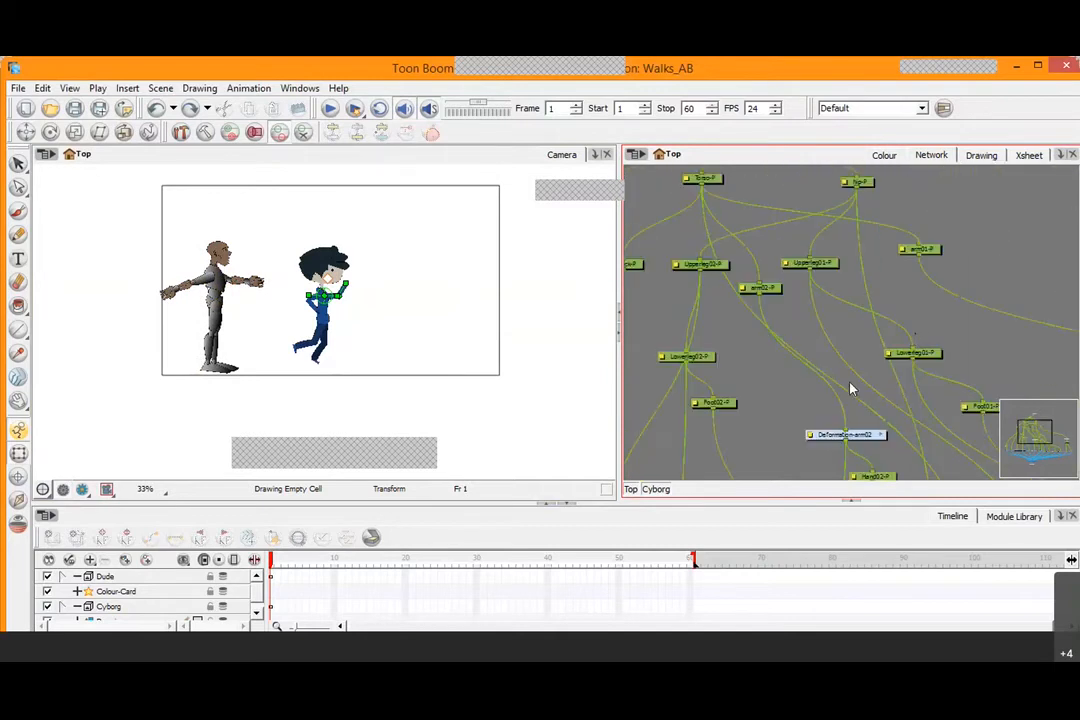
scroll(800, 378, up, 6)
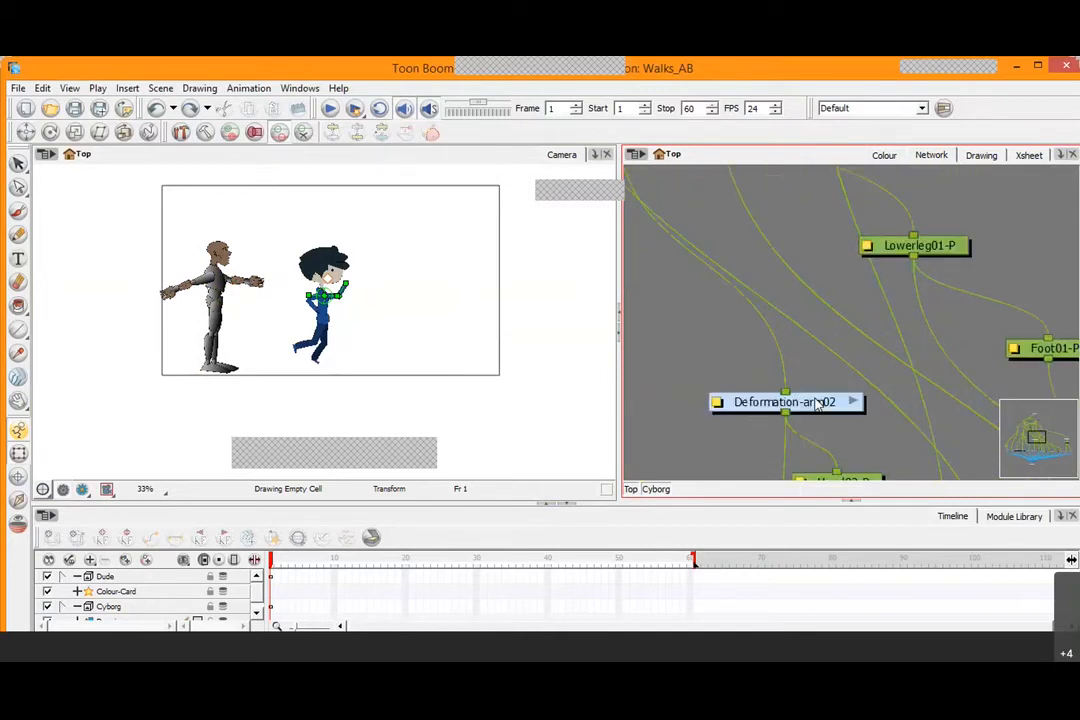
scroll(207, 297, up, 3)
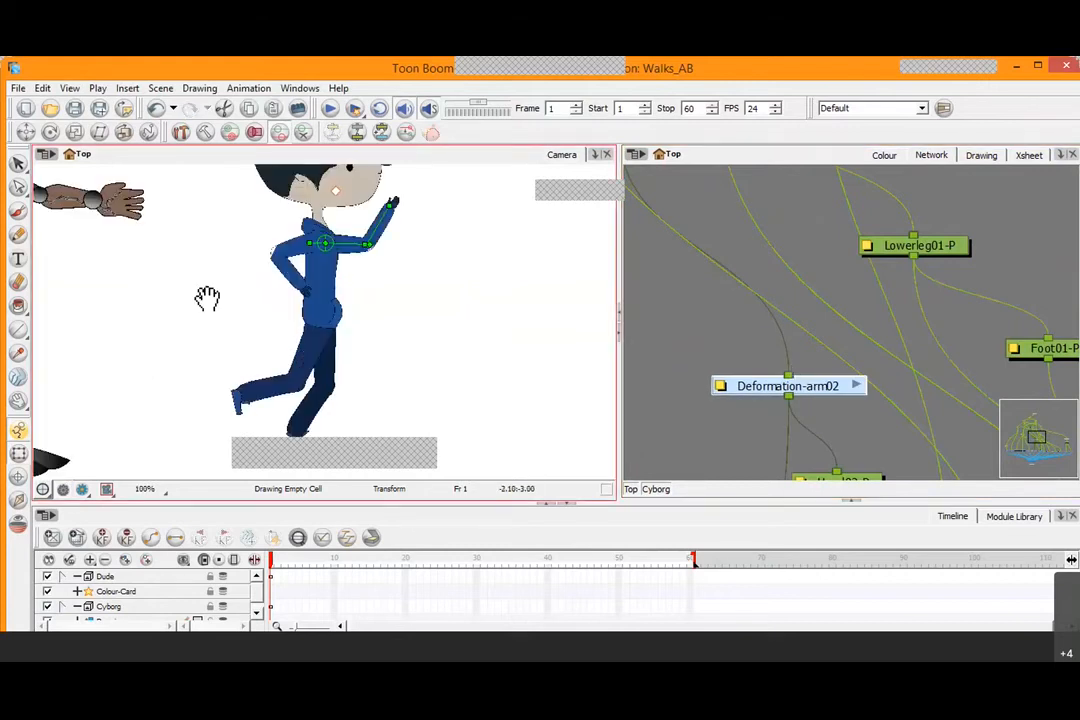
drag(207, 298, 376, 236)
click(344, 234)
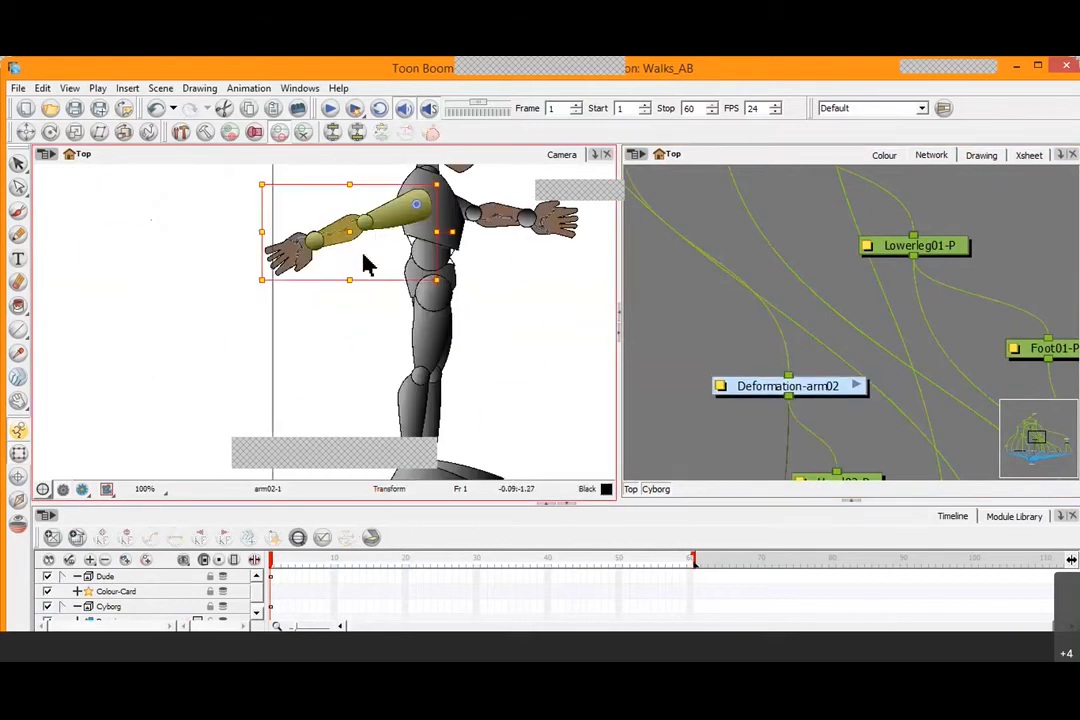
drag(829, 388, 819, 385)
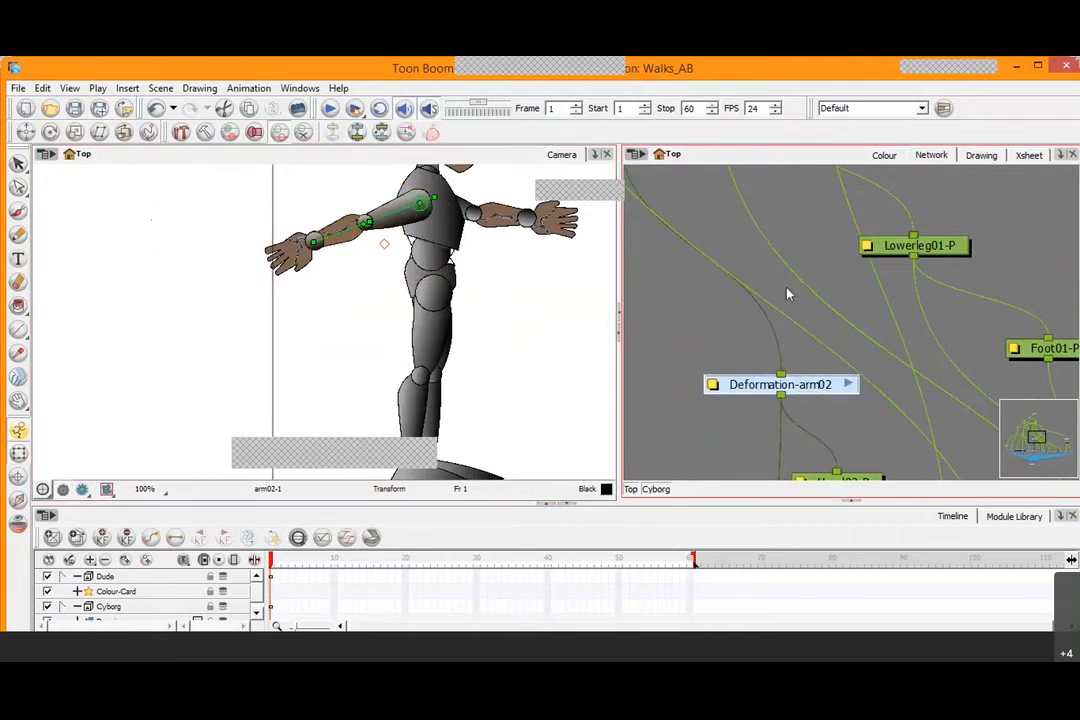
Examine the arm and hand drawing nodes below Deformation-arm02, and continue along the row to Head and Neck
scroll(845, 367, down, 2)
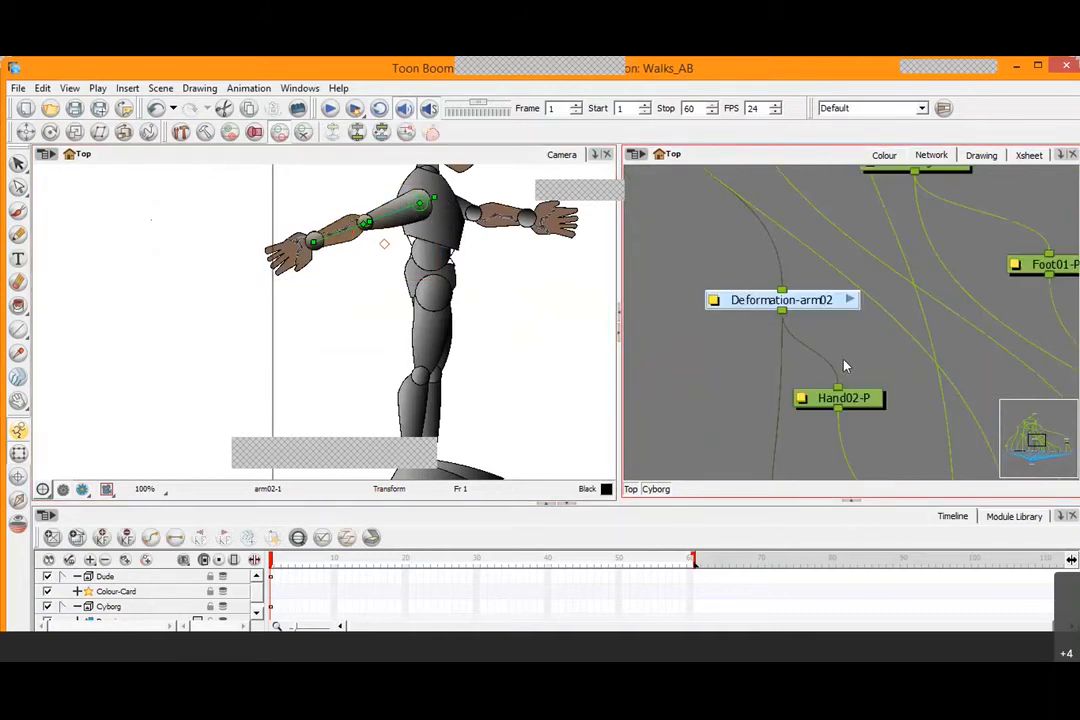
scroll(845, 367, down, 2)
scroll(805, 386, down, 1)
drag(812, 409, 812, 267)
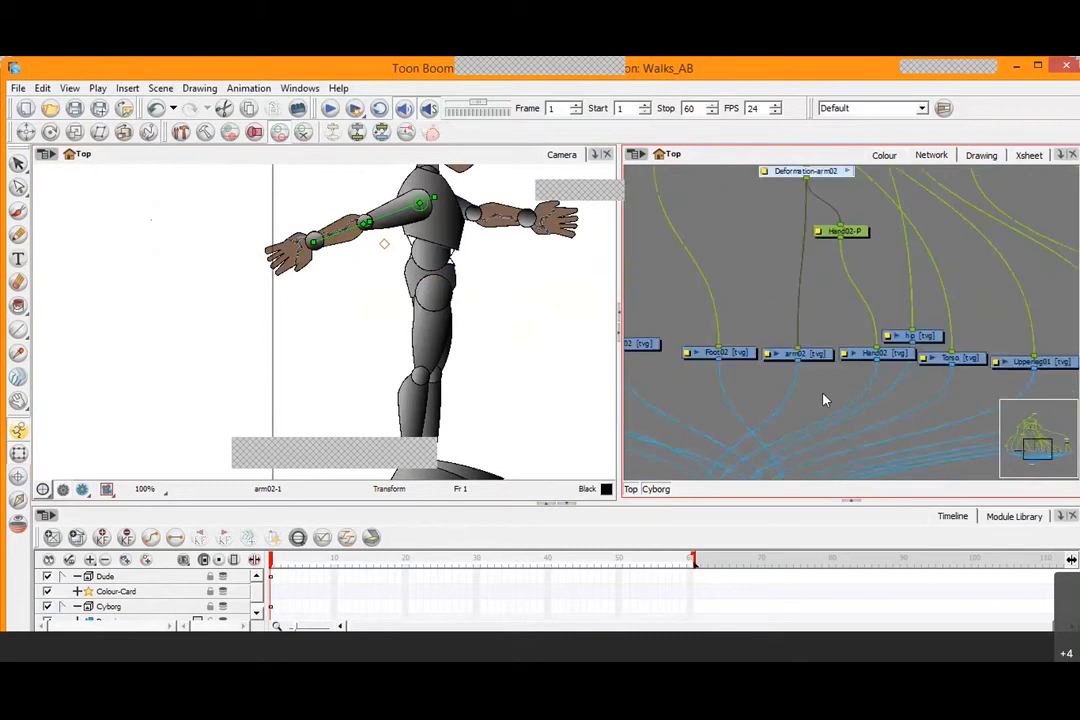
drag(694, 404, 1027, 352)
drag(839, 349, 941, 349)
scroll(941, 349, up, 6)
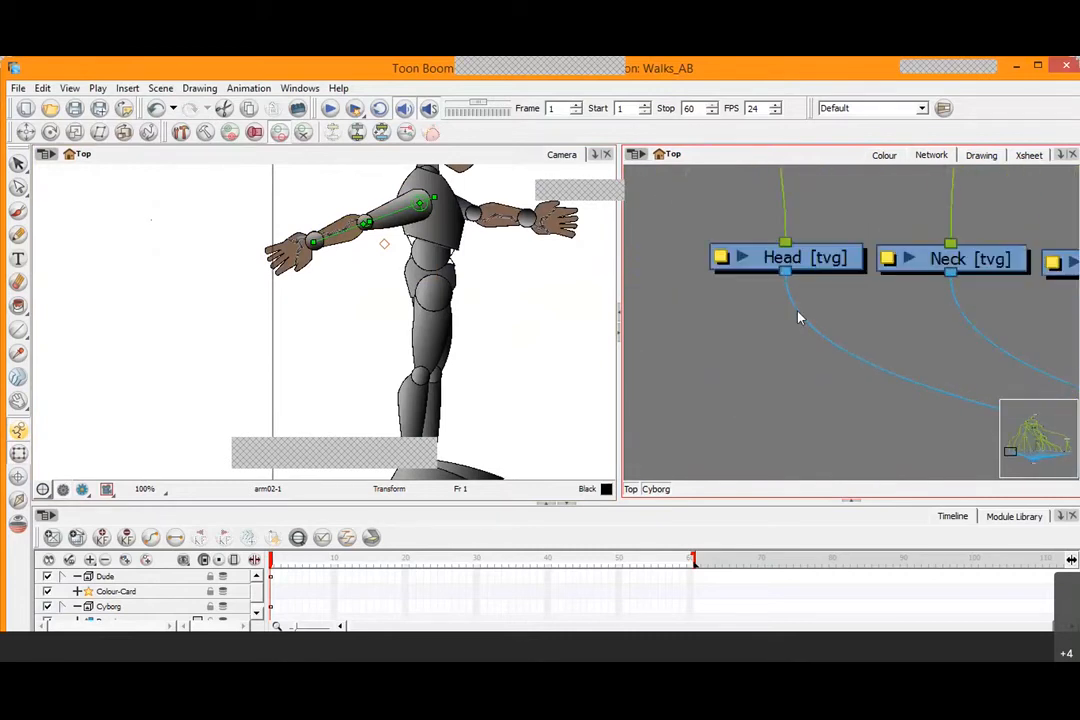
Select the cyborg's rear hand, rear arm and torso in turn to inspect the parts each one controls
click(285, 249)
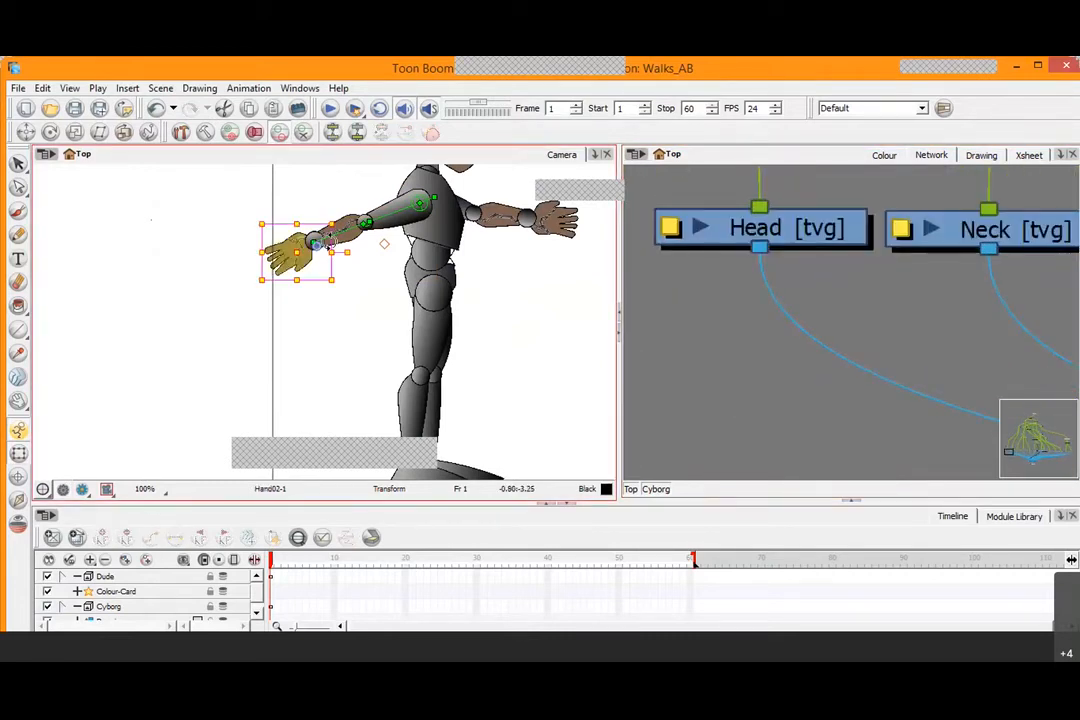
click(408, 204)
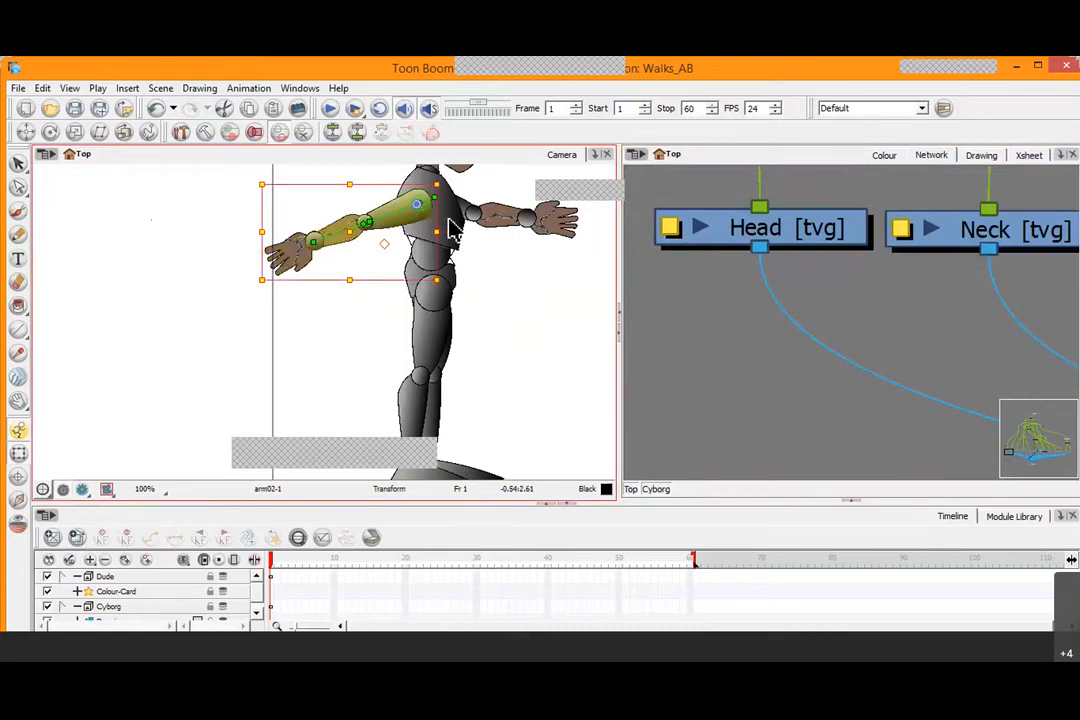
click(451, 224)
Expand the Head and Neck drawing nodes to show their thumbnails
drag(716, 229, 775, 305)
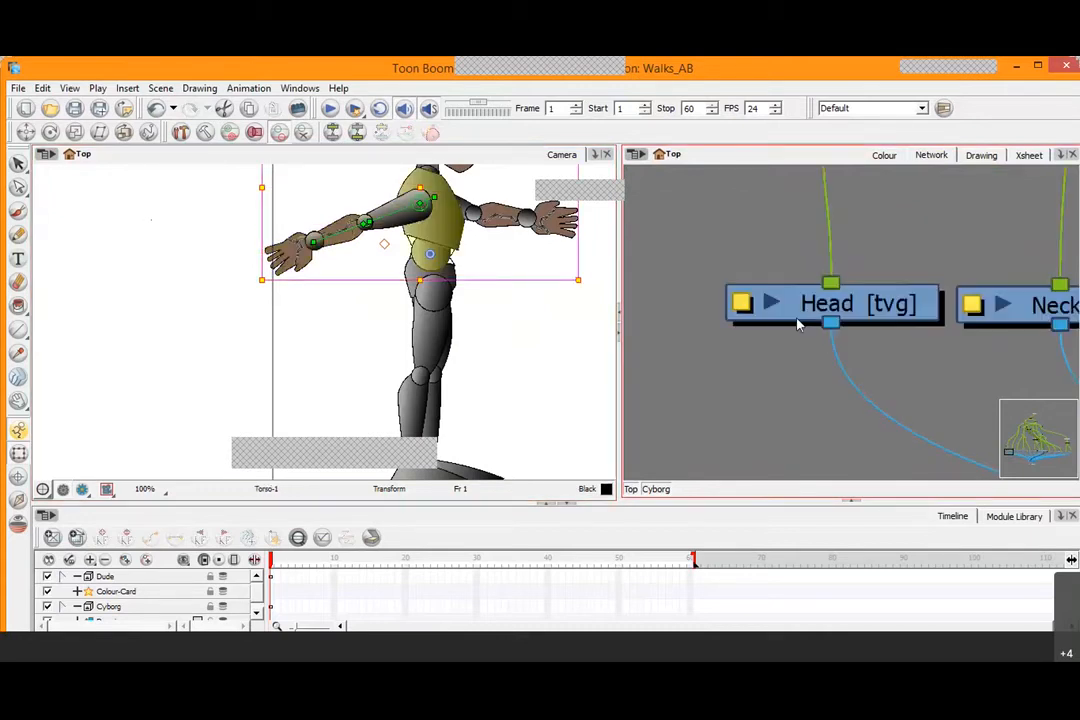
click(775, 305)
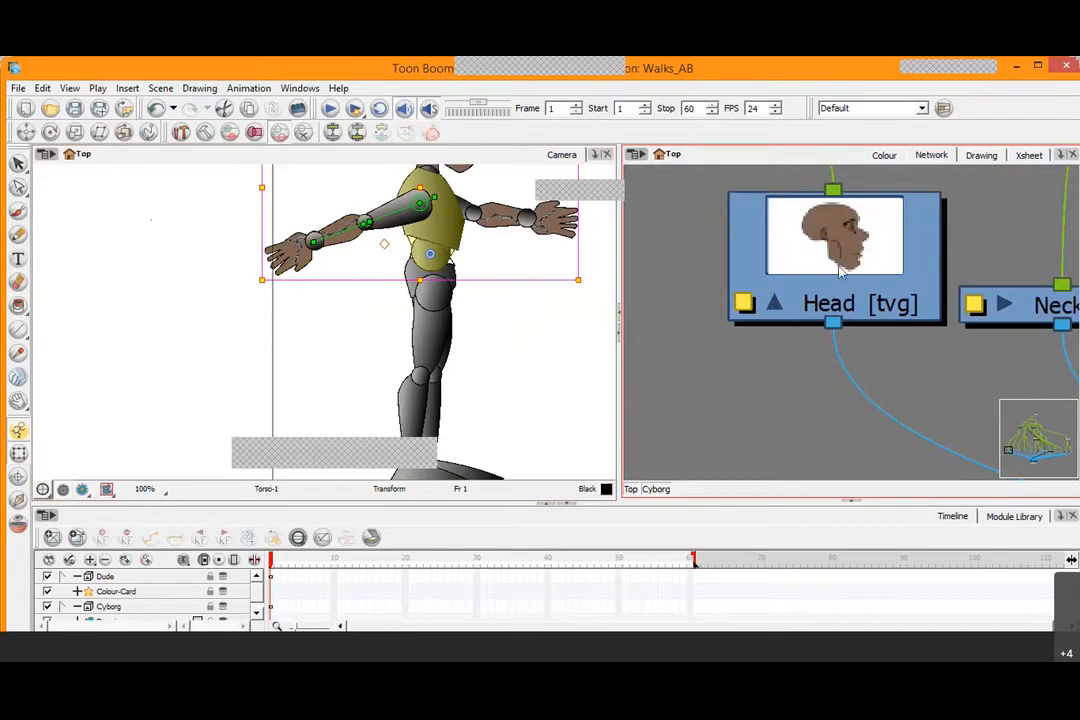
drag(880, 308, 807, 329)
click(929, 324)
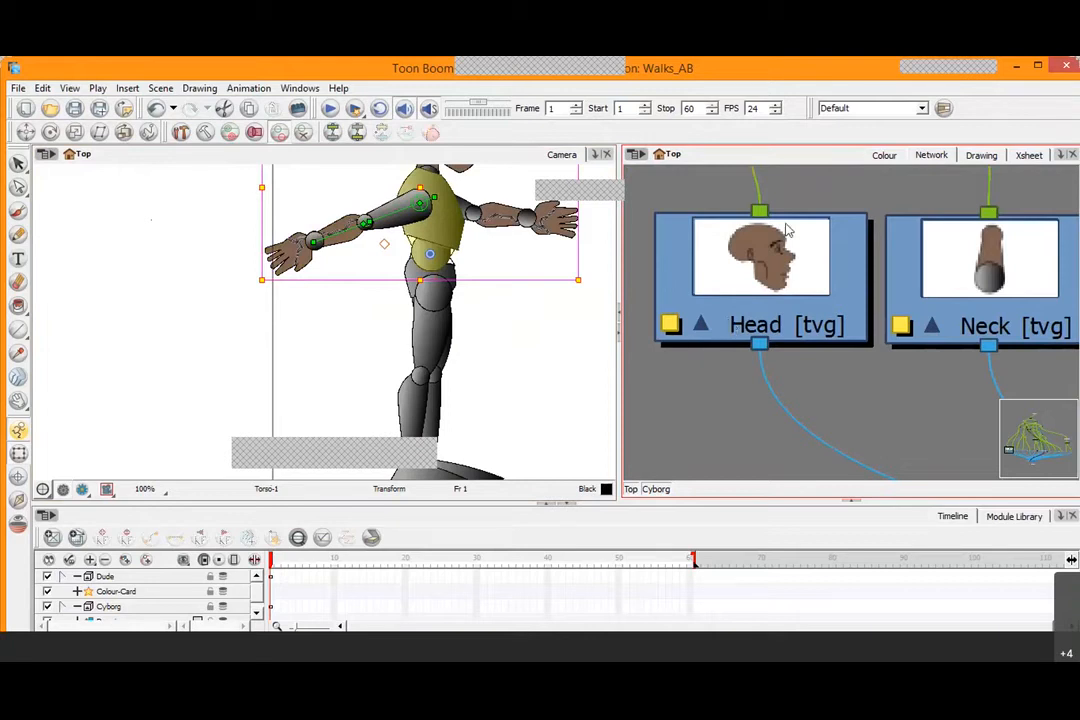
Select the Head-P peg and move it a little higher above the Head drawing node
drag(784, 222, 793, 452)
click(803, 363)
drag(808, 348, 806, 326)
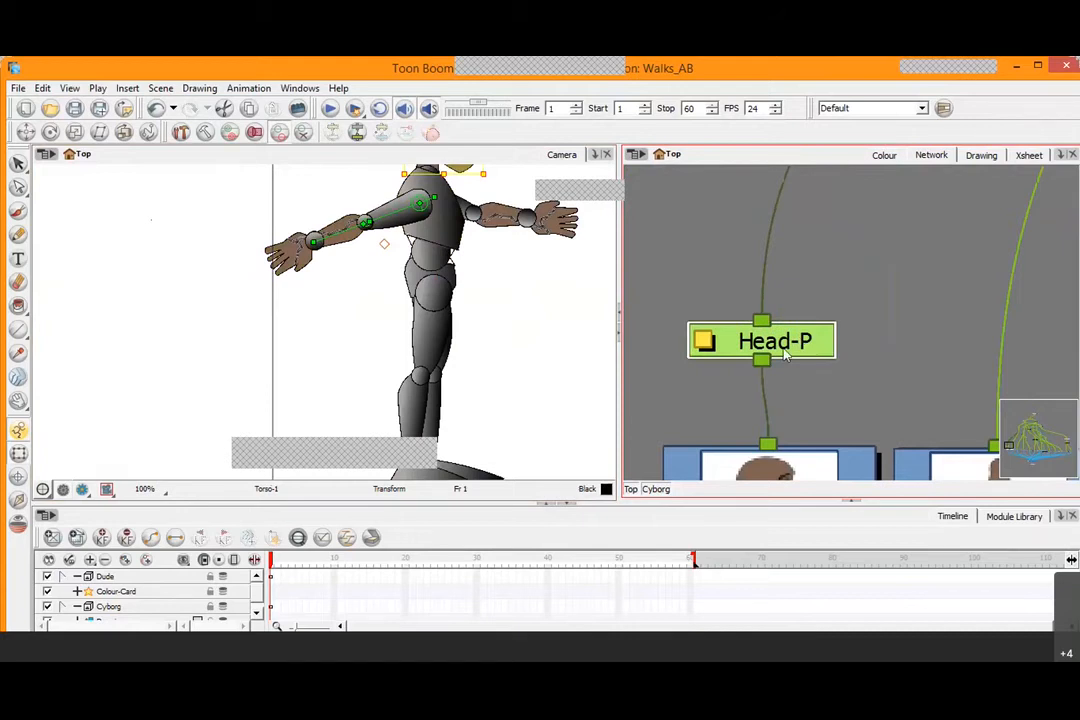
drag(786, 355, 786, 316)
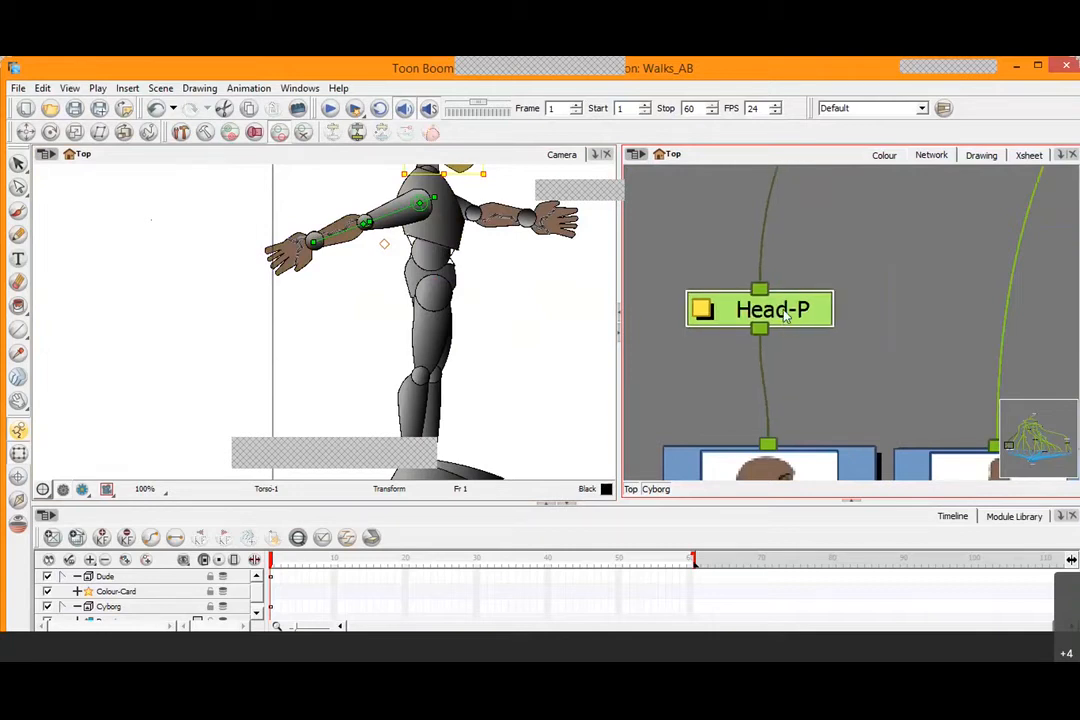
Select the Dude layer's first-frame cell, reselect the Head-P peg and trace its cable to the Head drawing
click(271, 578)
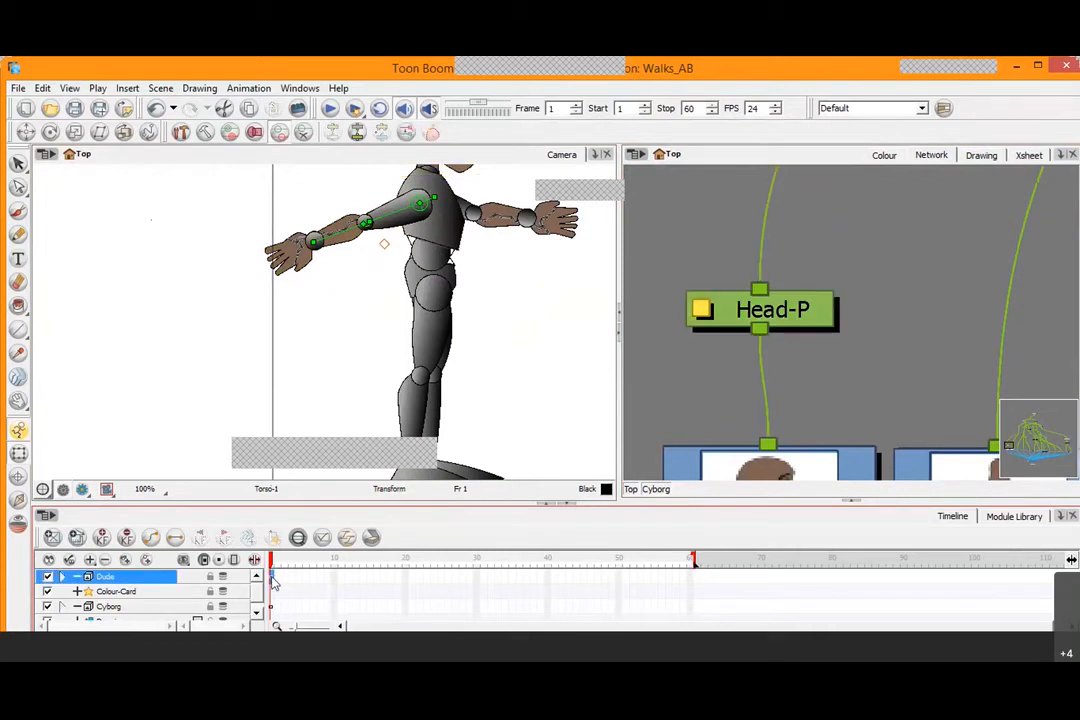
click(772, 310)
drag(798, 411, 768, 278)
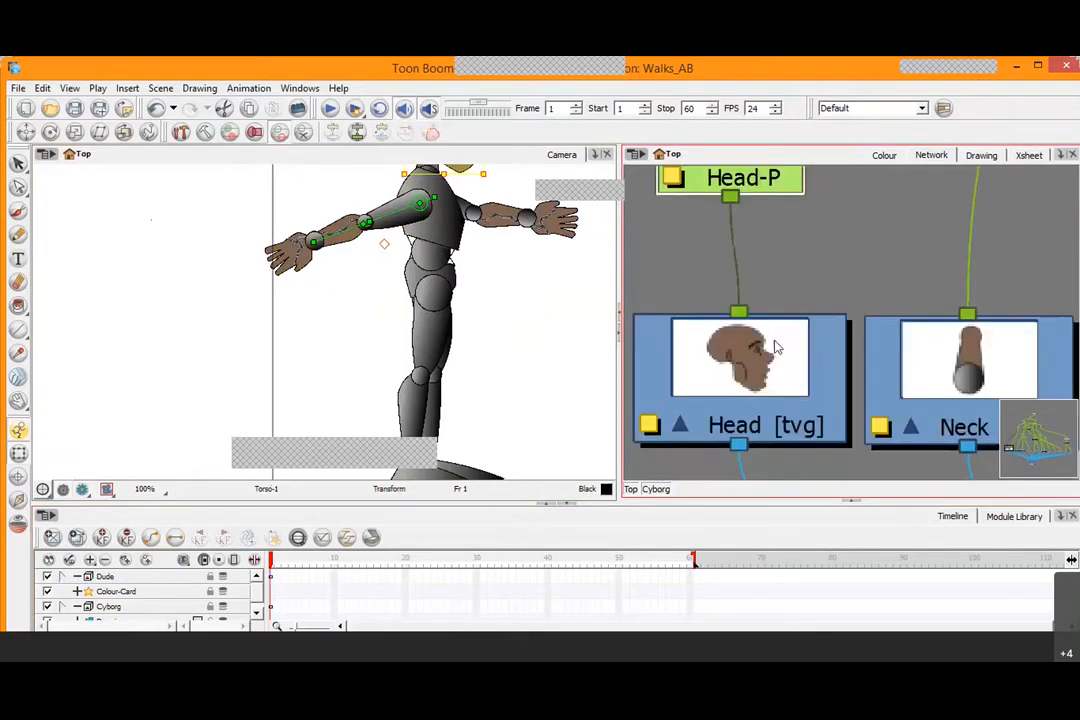
Expand the Upperleg02, Lowerleg02 and Foot02 drawing nodes to show their thumbnails
drag(979, 333, 657, 320)
click(799, 386)
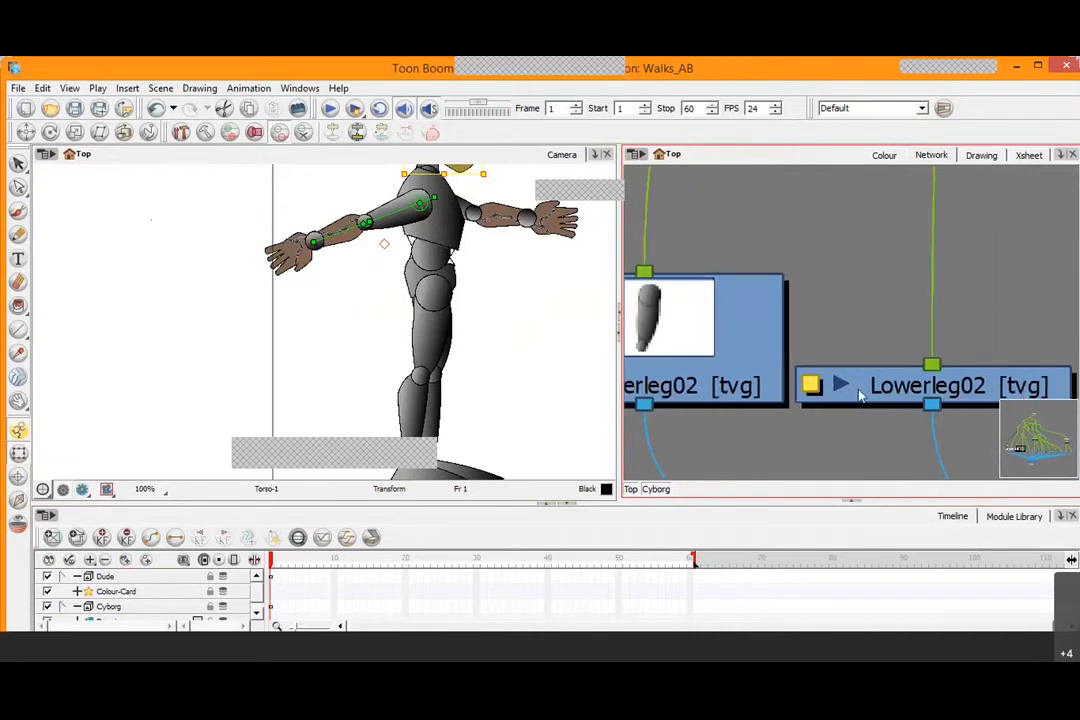
click(839, 381)
drag(979, 215, 938, 308)
drag(938, 176, 817, 185)
drag(784, 275, 639, 175)
drag(880, 344, 771, 284)
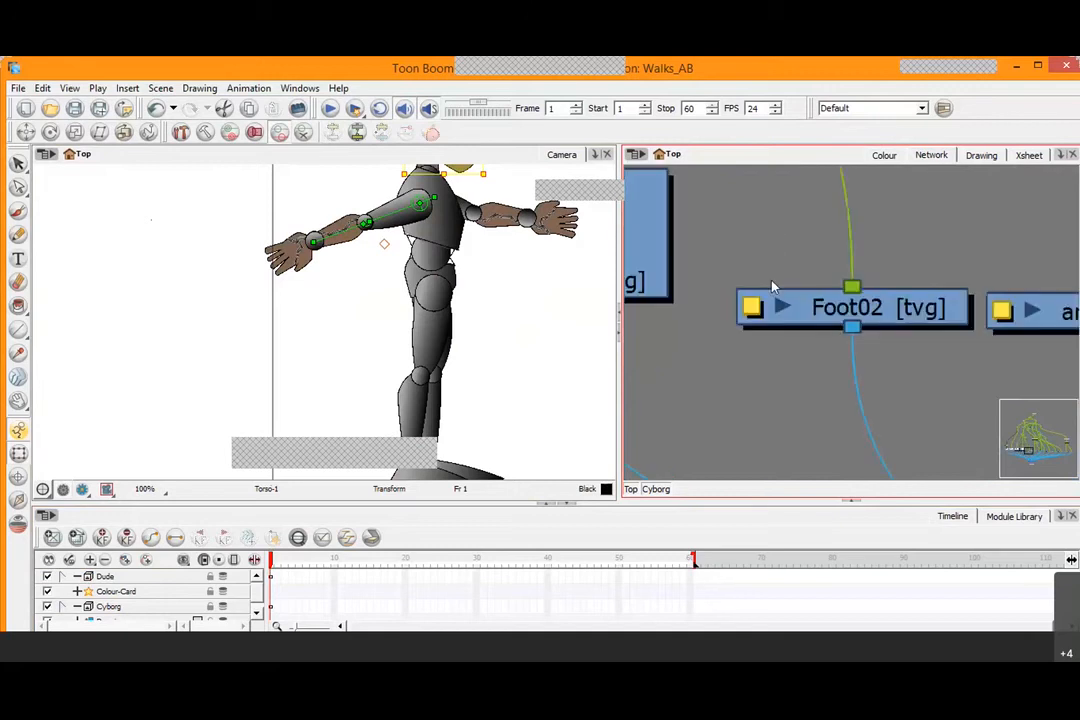
click(780, 310)
Expand the arm02, Hand02 and Torso drawing nodes to show their thumbnails
drag(948, 255, 716, 266)
click(842, 322)
click(846, 268)
drag(846, 264, 565, 276)
click(801, 336)
click(976, 306)
drag(990, 306, 720, 297)
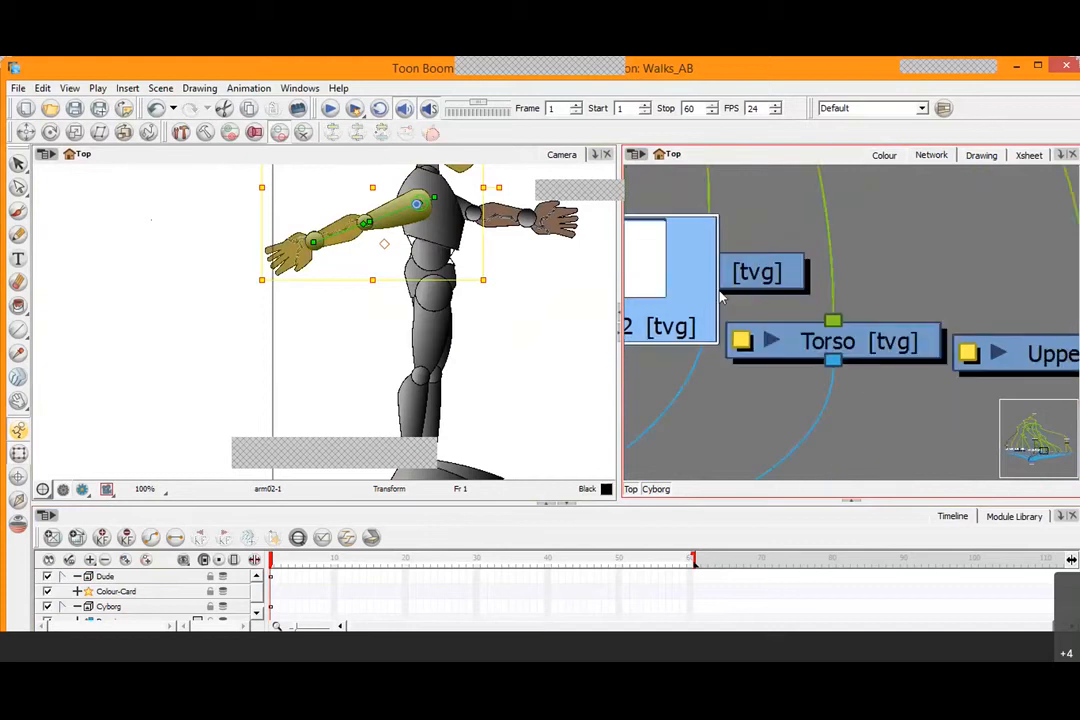
click(770, 341)
scroll(810, 245, down, 8)
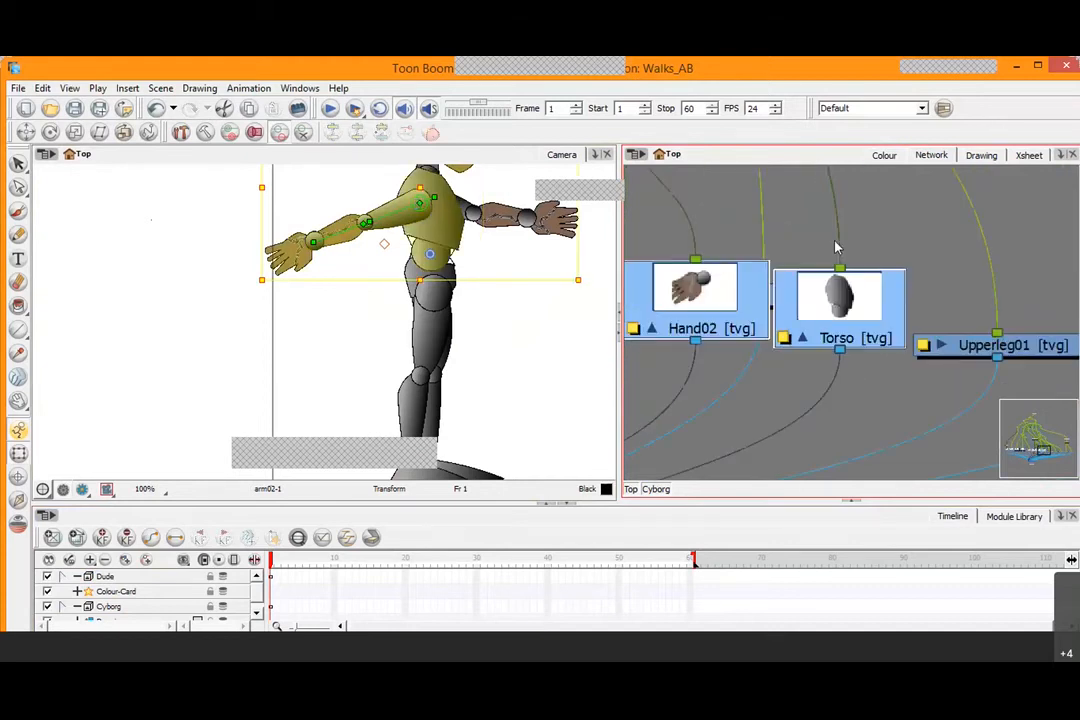
scroll(812, 238, up, 8)
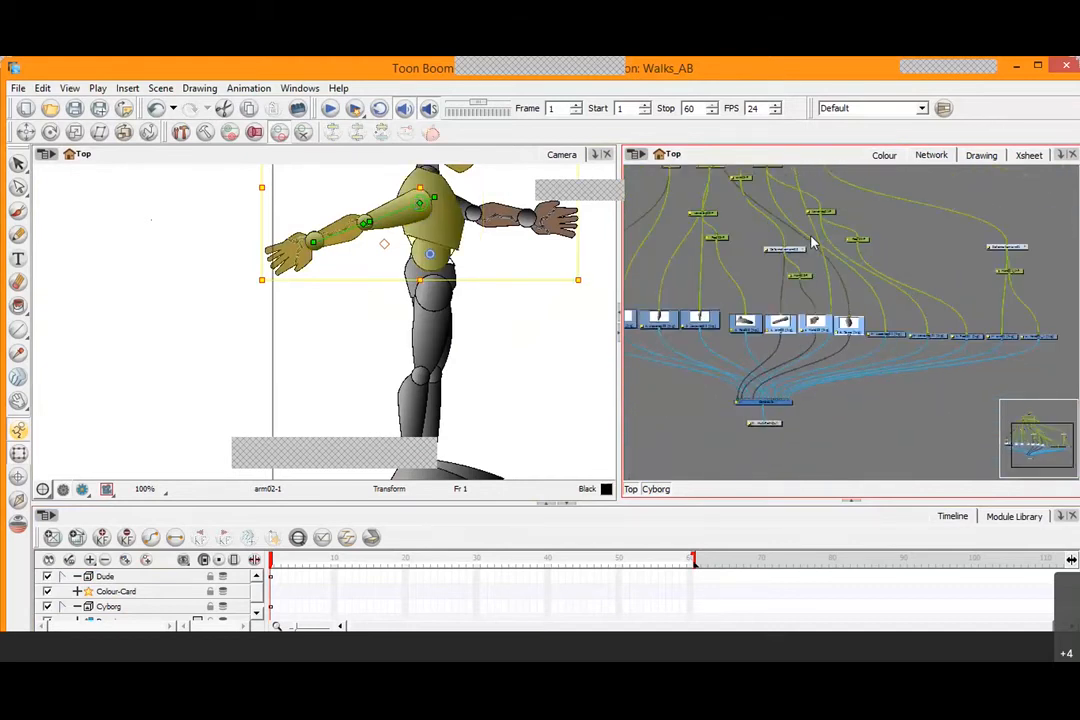
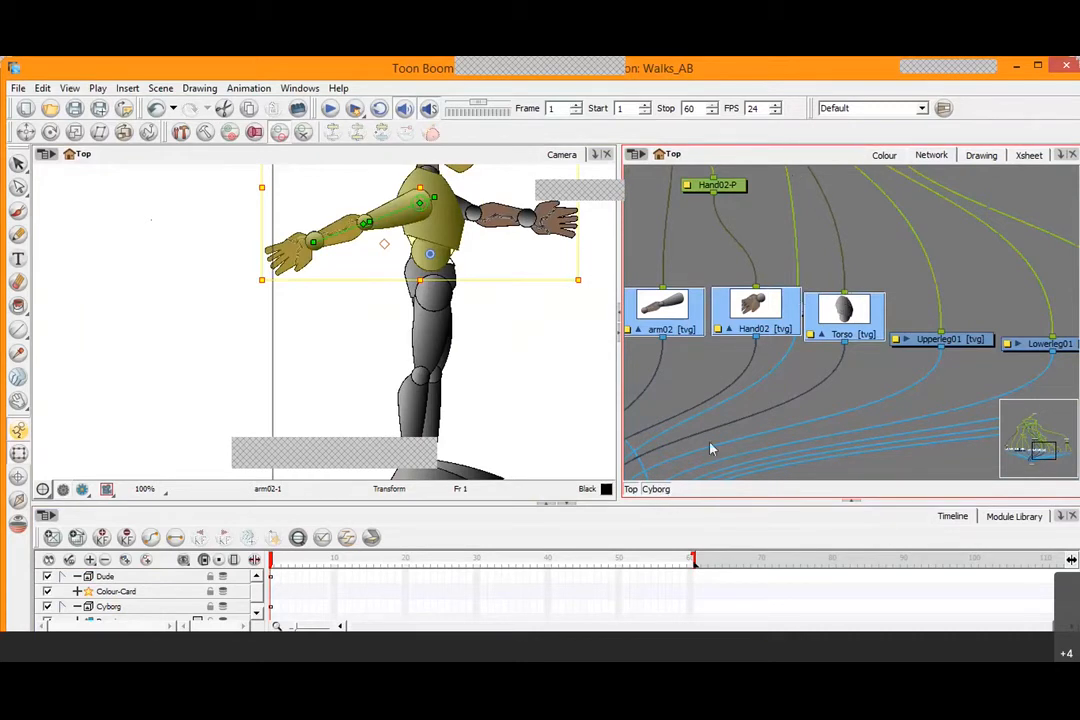
Return to the top-level network and select the Cyborg and Dude group nodes in turn to see which character each contains
click(633, 489)
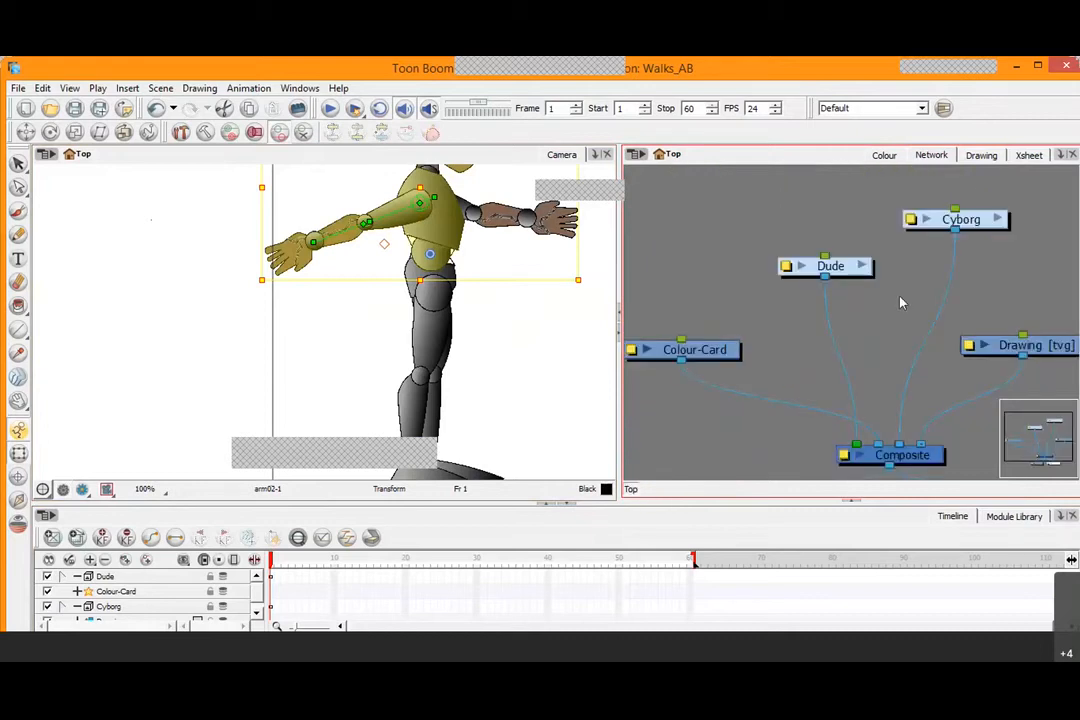
drag(968, 228, 990, 220)
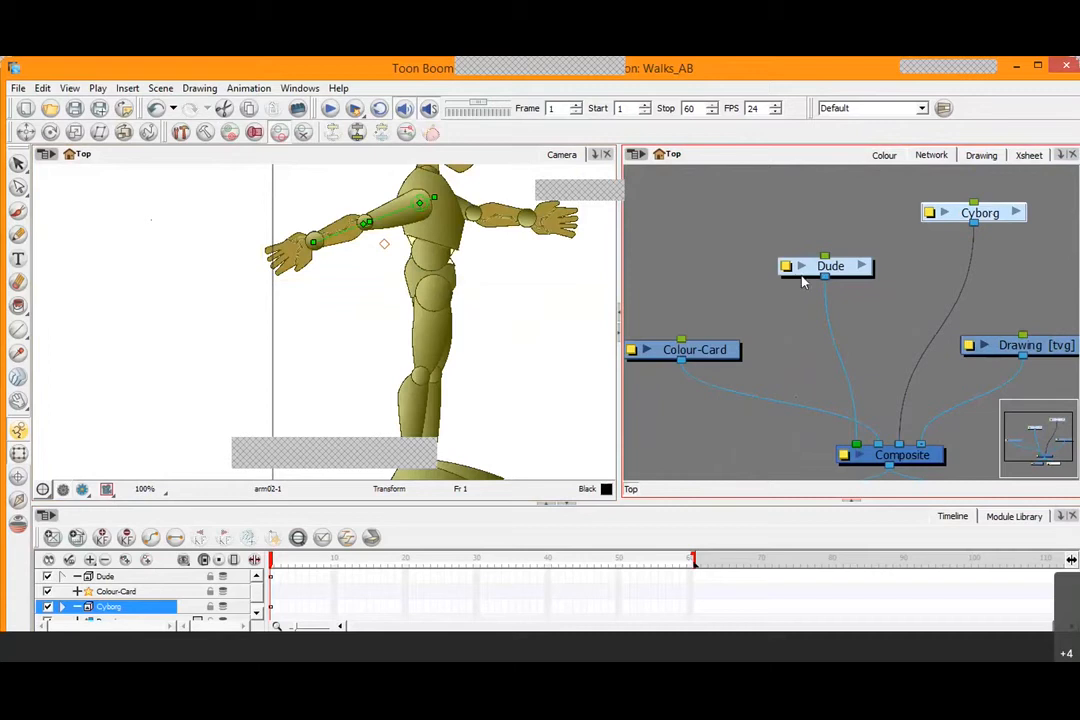
scroll(395, 283, down, 3)
drag(497, 275, 333, 316)
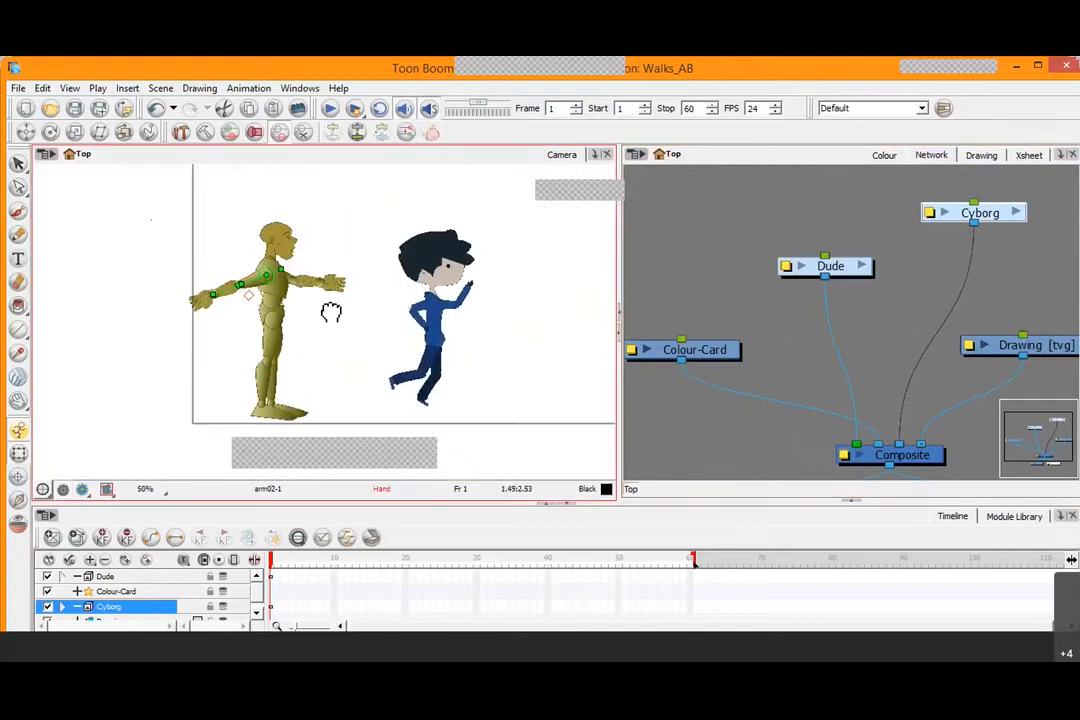
scroll(513, 296, up, 3)
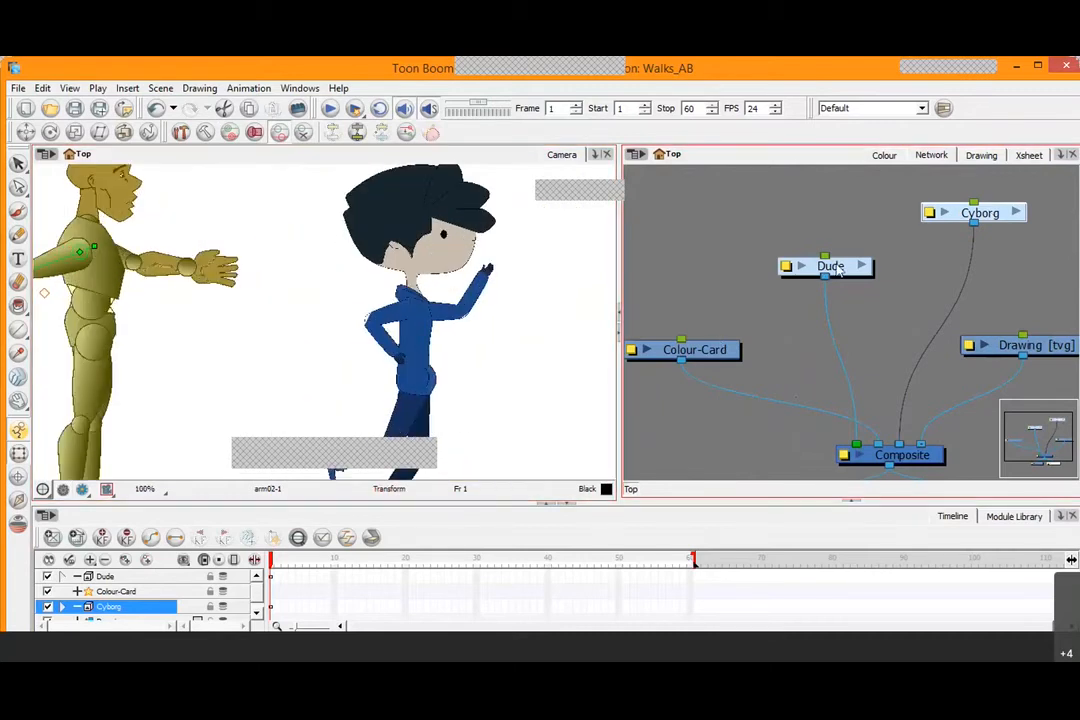
drag(837, 269, 828, 272)
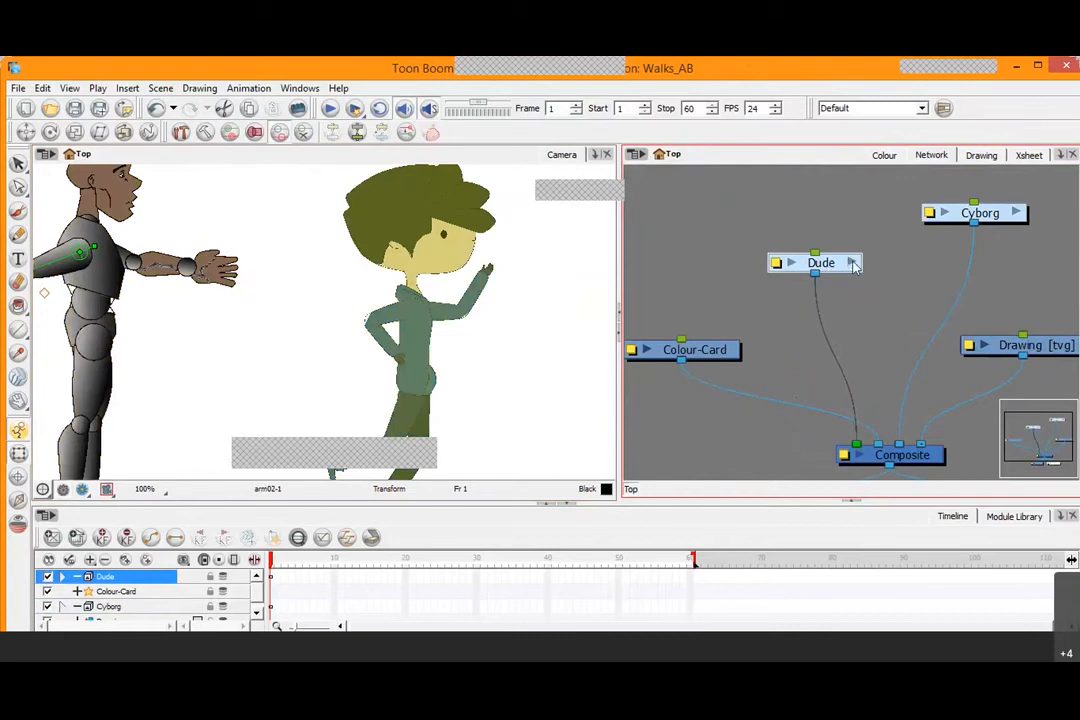
Enter the Dude group and follow its node tree down to the wide Composite node, selecting that node
click(853, 263)
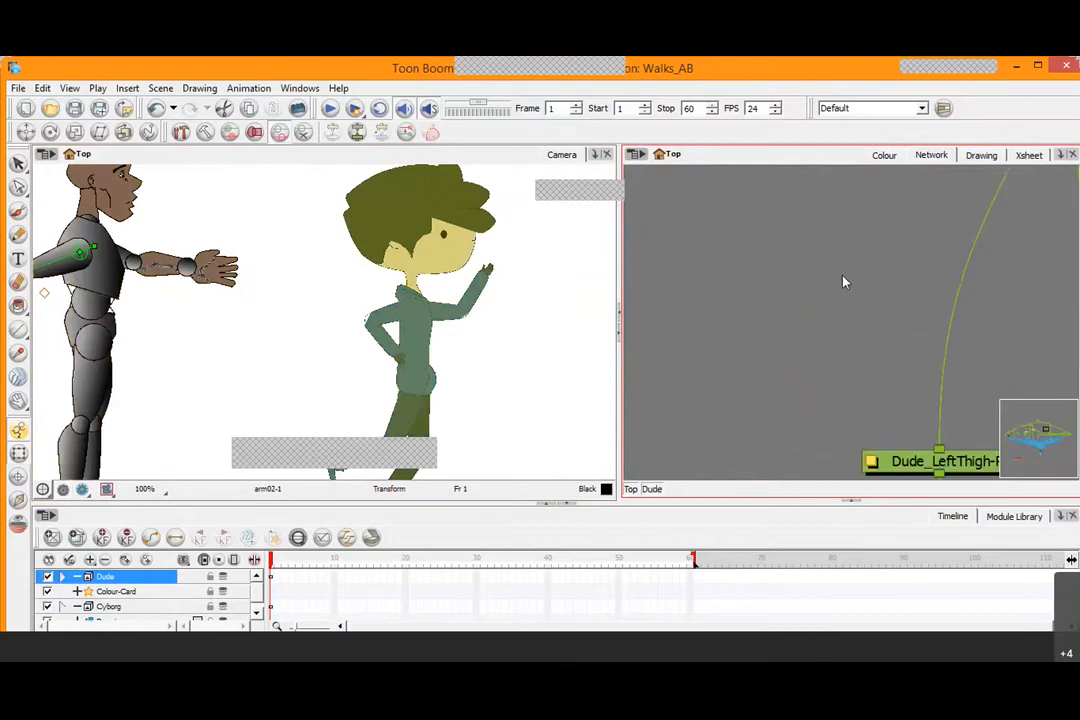
scroll(843, 284, down, 6)
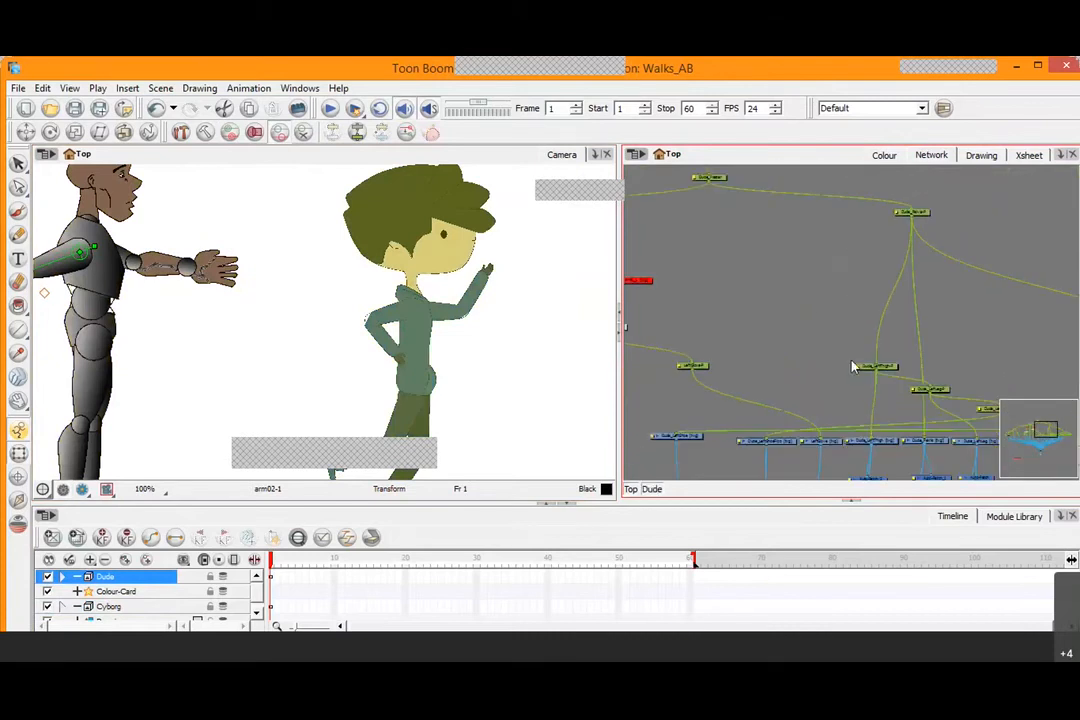
scroll(853, 367, down, 6)
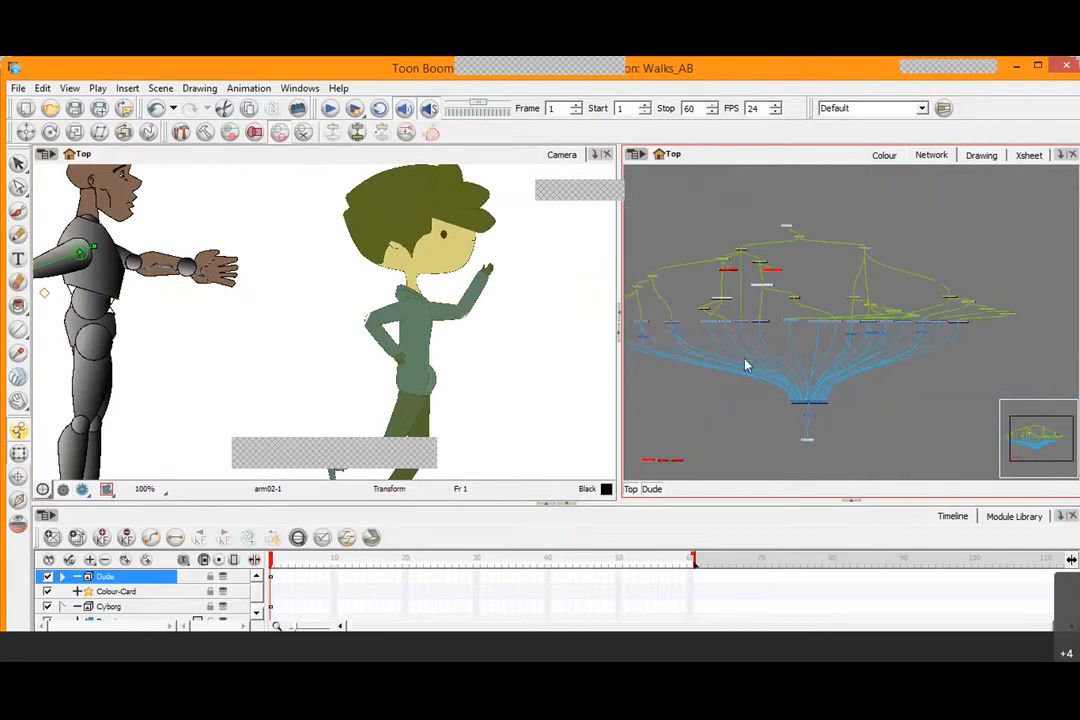
scroll(745, 366, up, 6)
drag(770, 306, 783, 252)
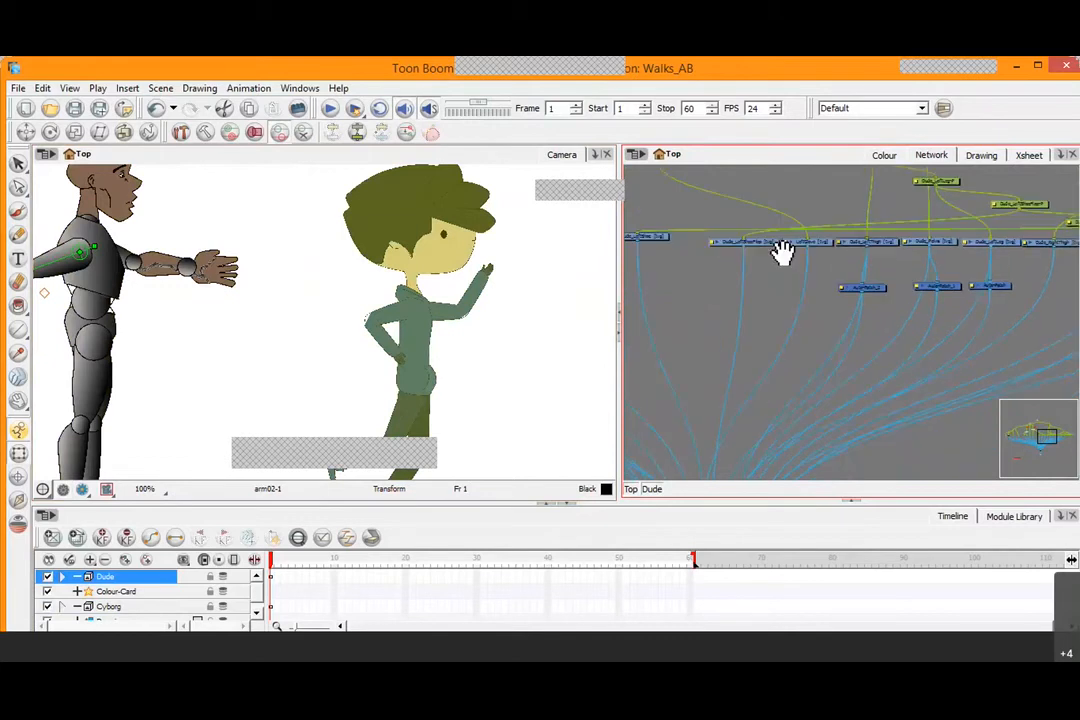
drag(760, 470, 814, 279)
drag(762, 397, 824, 279)
scroll(824, 281, up, 5)
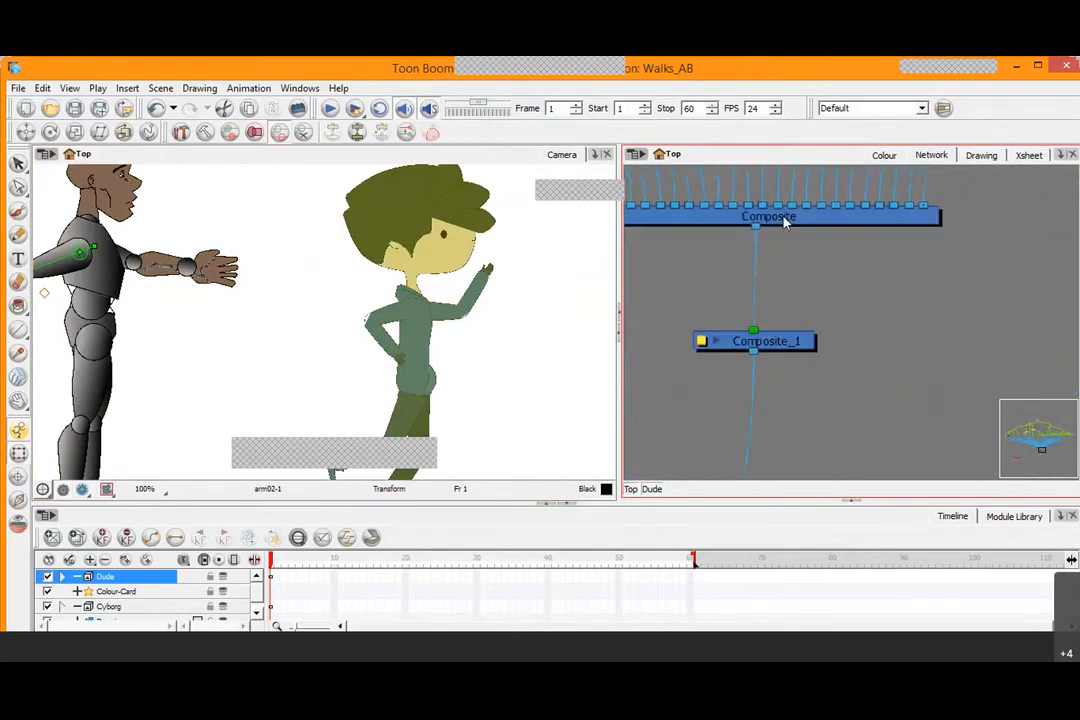
click(785, 222)
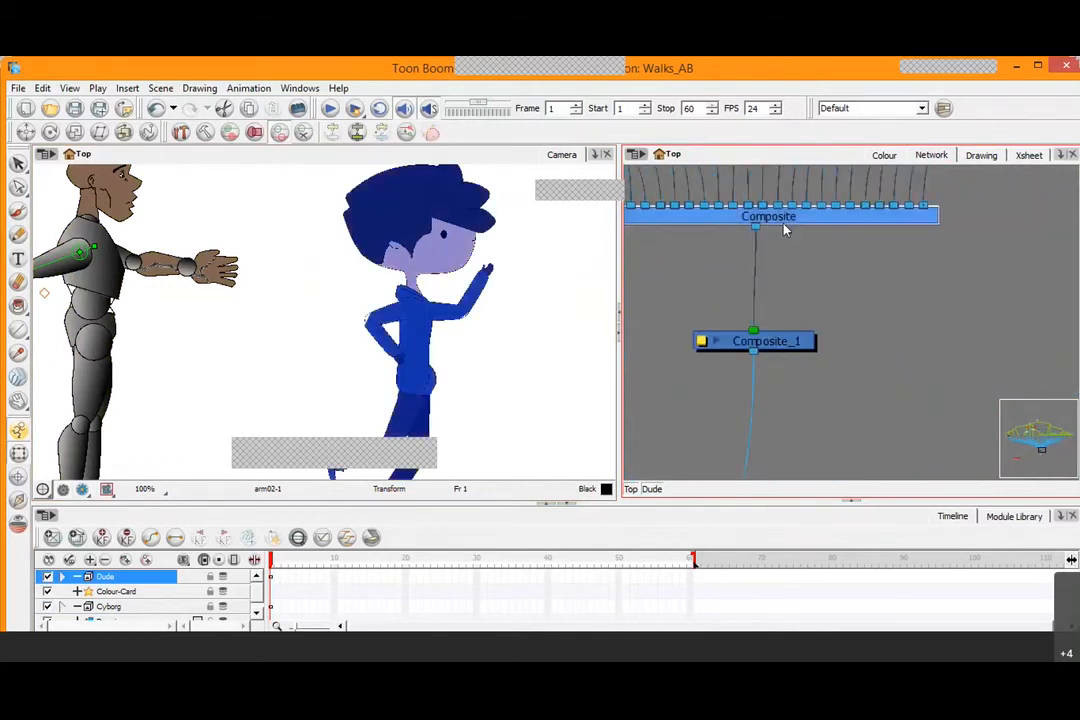
Go back to the top-level network and select the Composite and Dude nodes to compare what each one covers
click(633, 490)
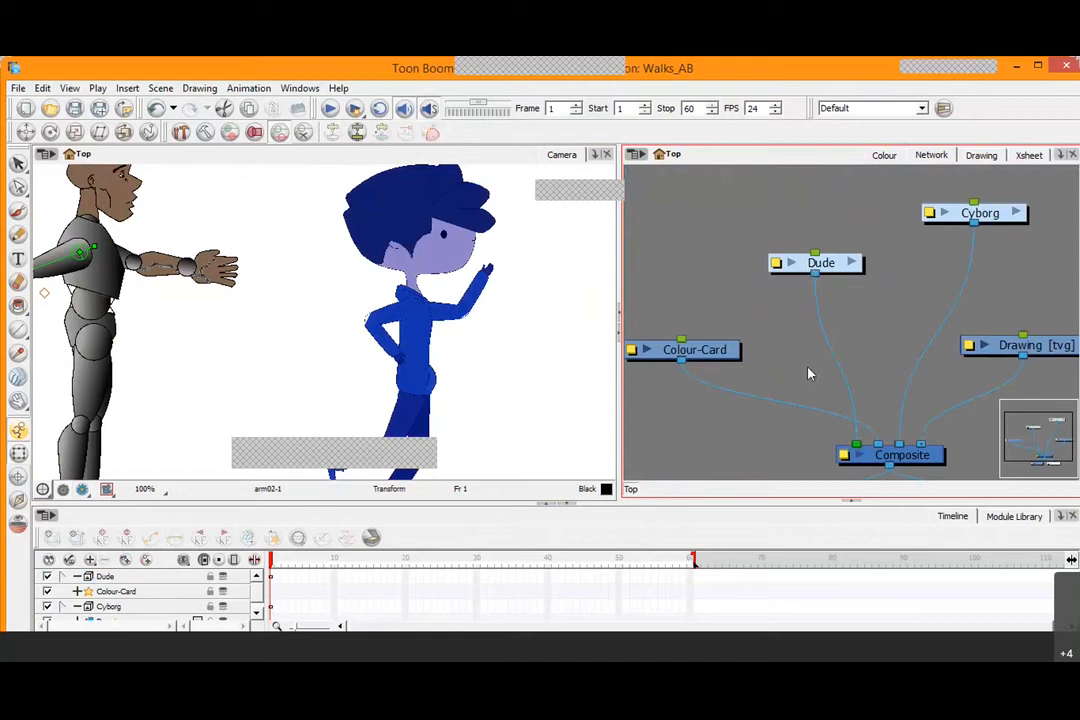
drag(913, 464, 903, 457)
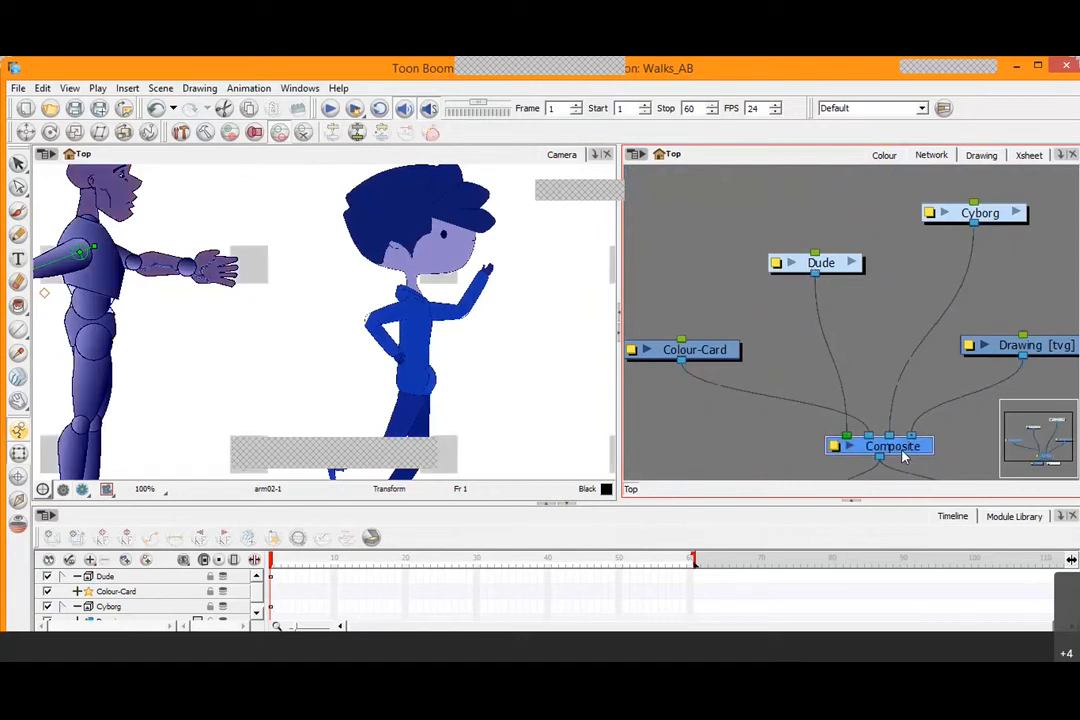
drag(827, 270, 823, 265)
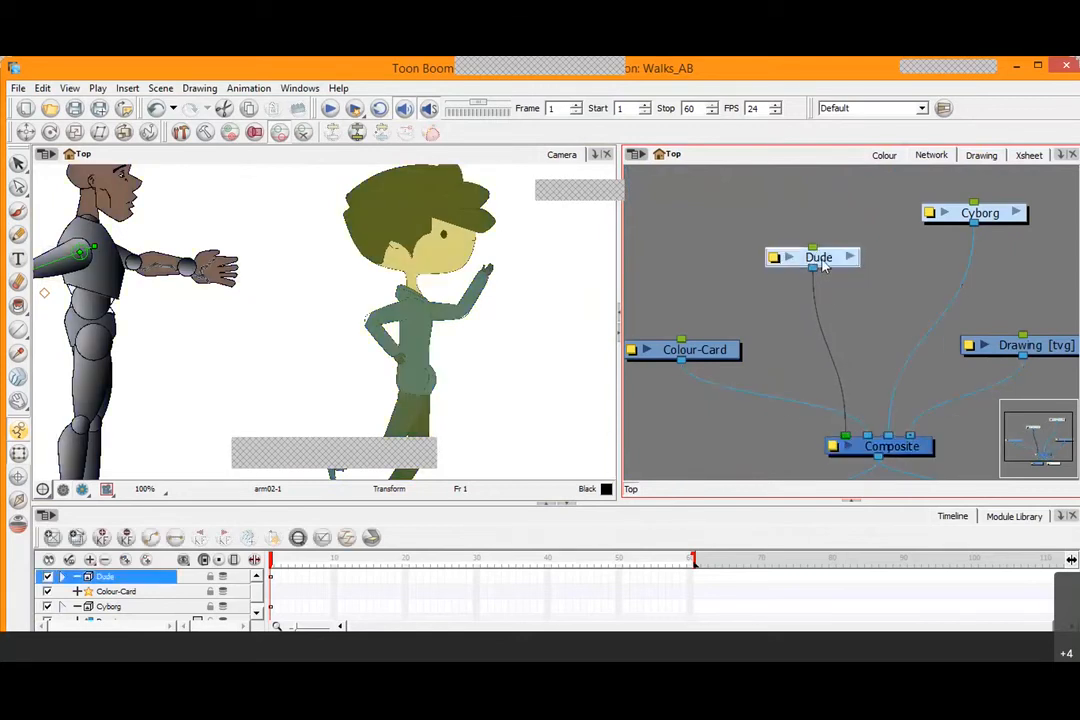
Disconnect the Dude group from the top-level Composite and reconnect it to a port between Colour-Card and Cyborg
drag(846, 437, 843, 378)
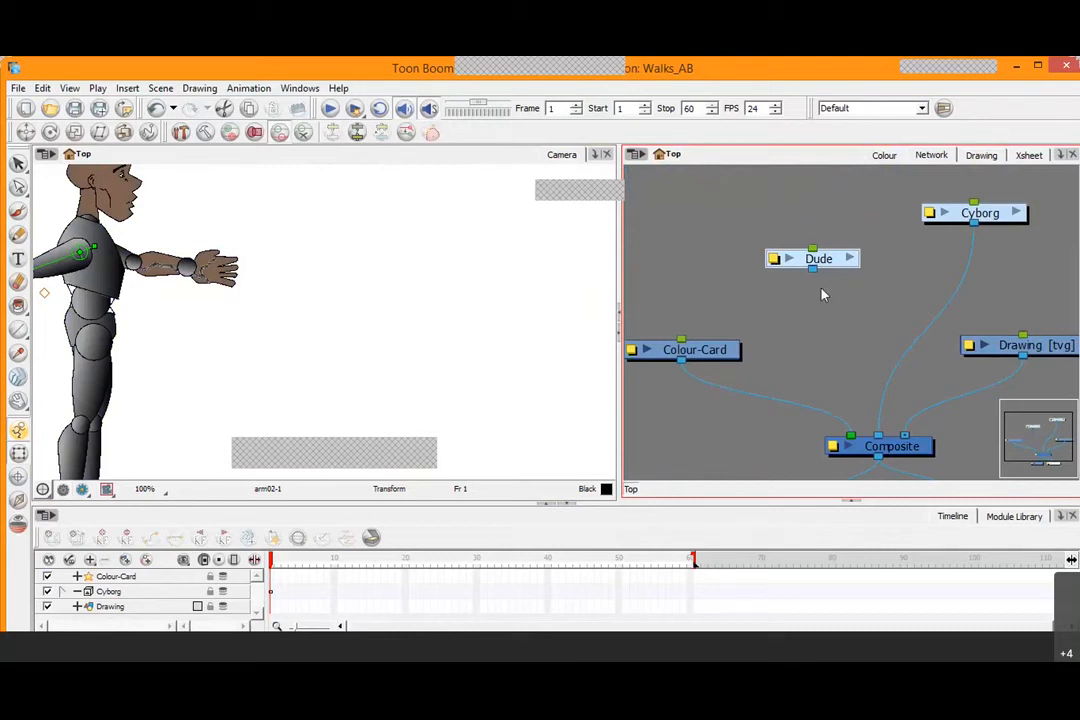
drag(815, 266, 866, 440)
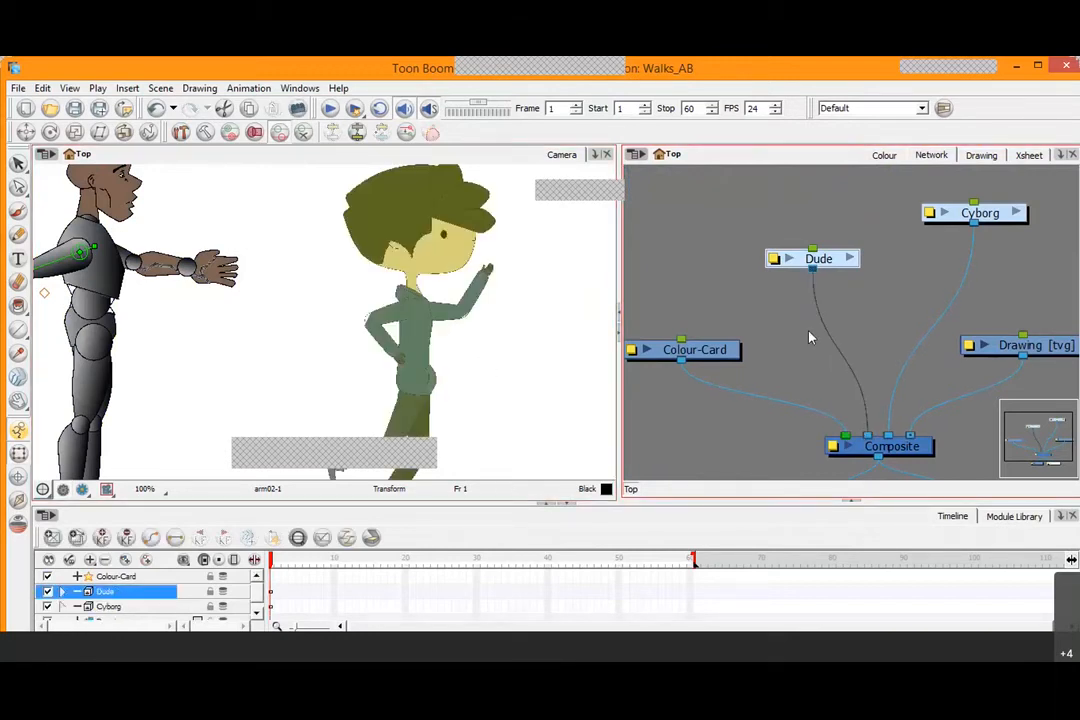
drag(858, 390, 903, 405)
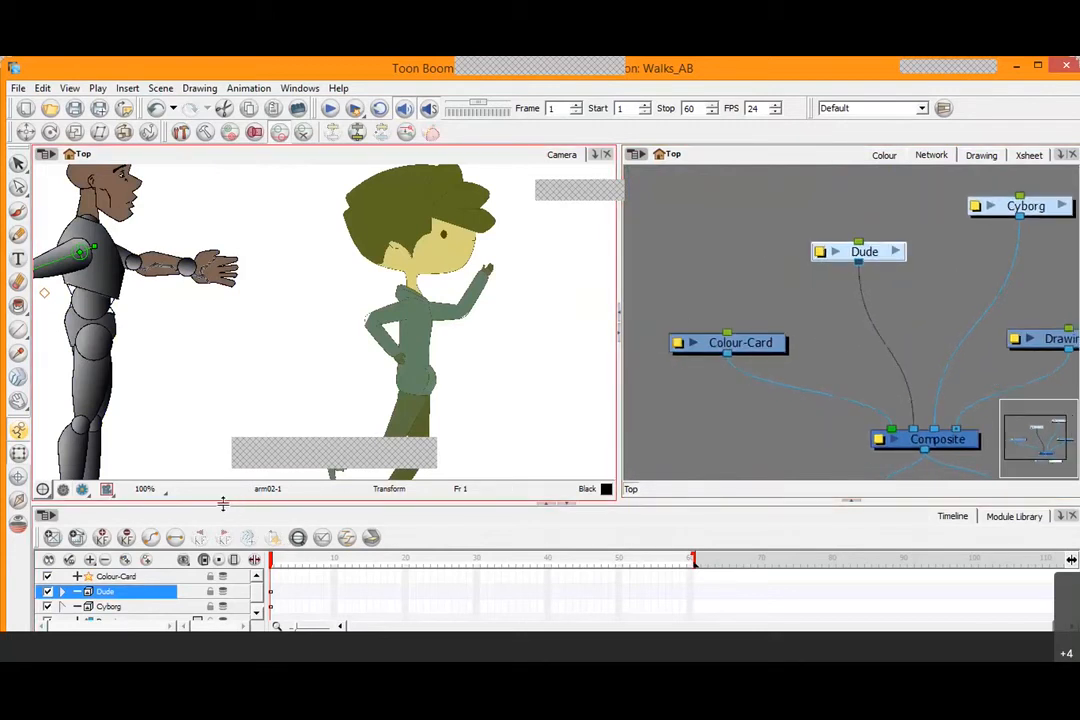
Enlarge the Timeline view and toggle the Dude layer's visibility off and on, leaving it enabled
drag(225, 503, 234, 405)
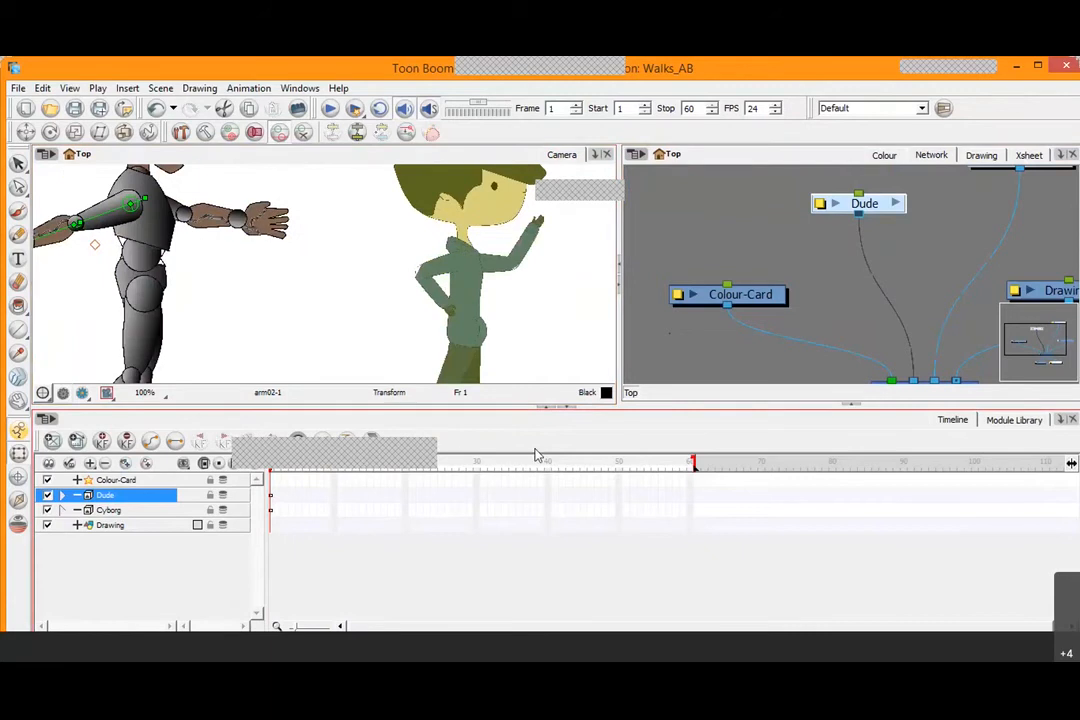
click(47, 495)
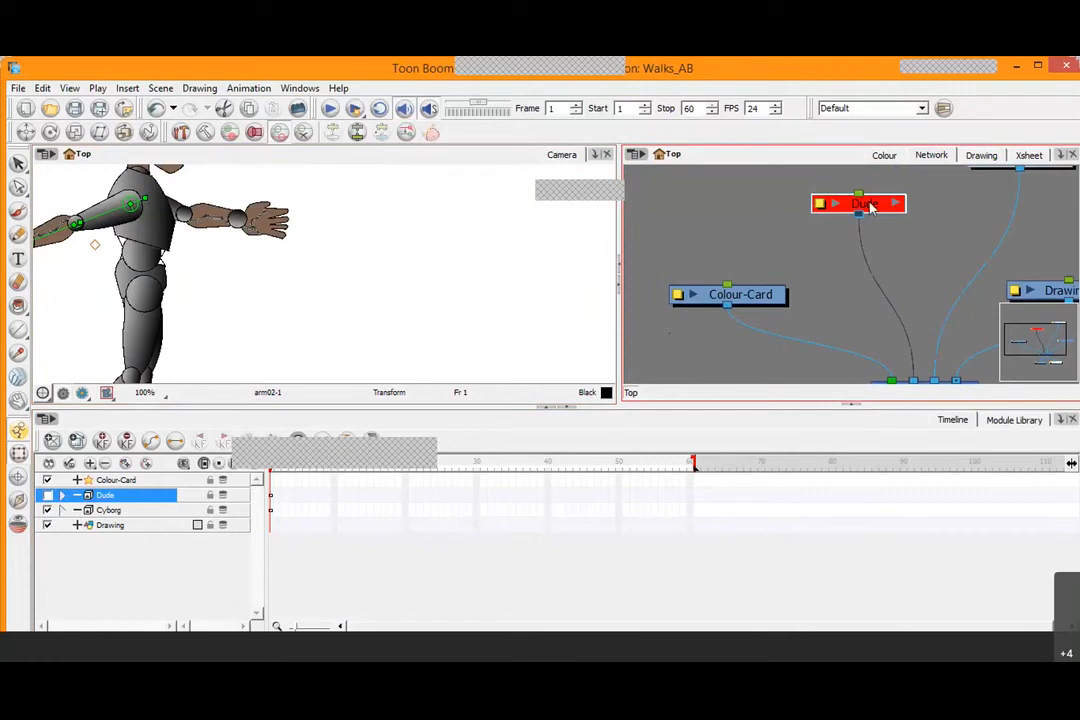
drag(861, 203, 876, 201)
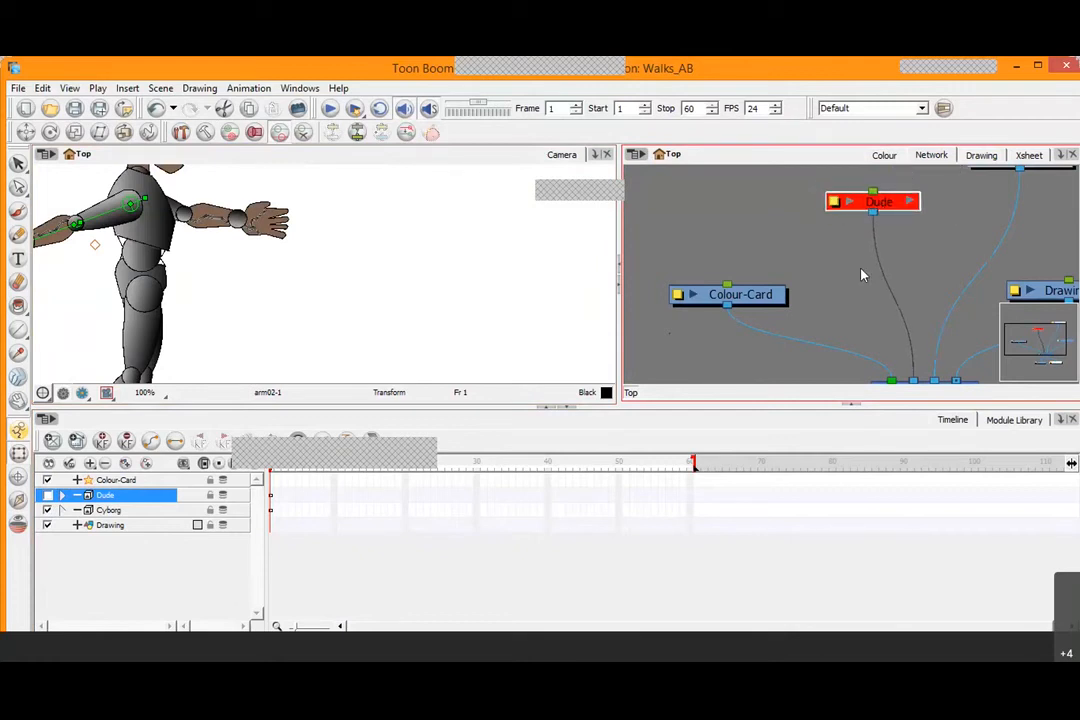
click(47, 496)
click(47, 496)
click(47, 496)
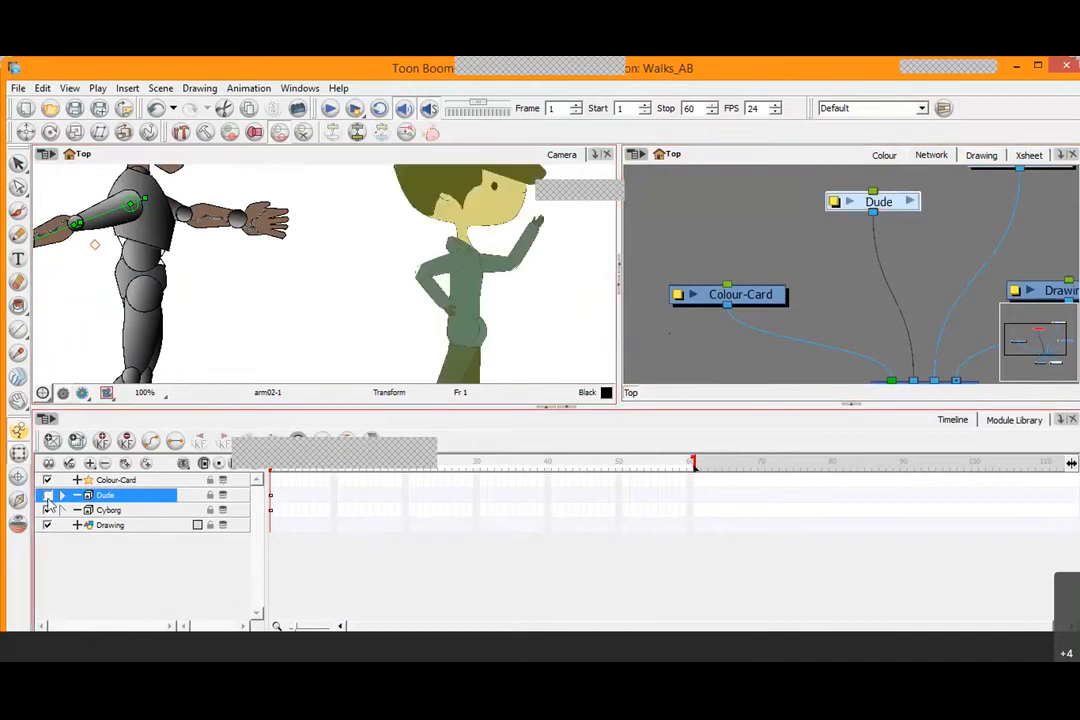
click(47, 496)
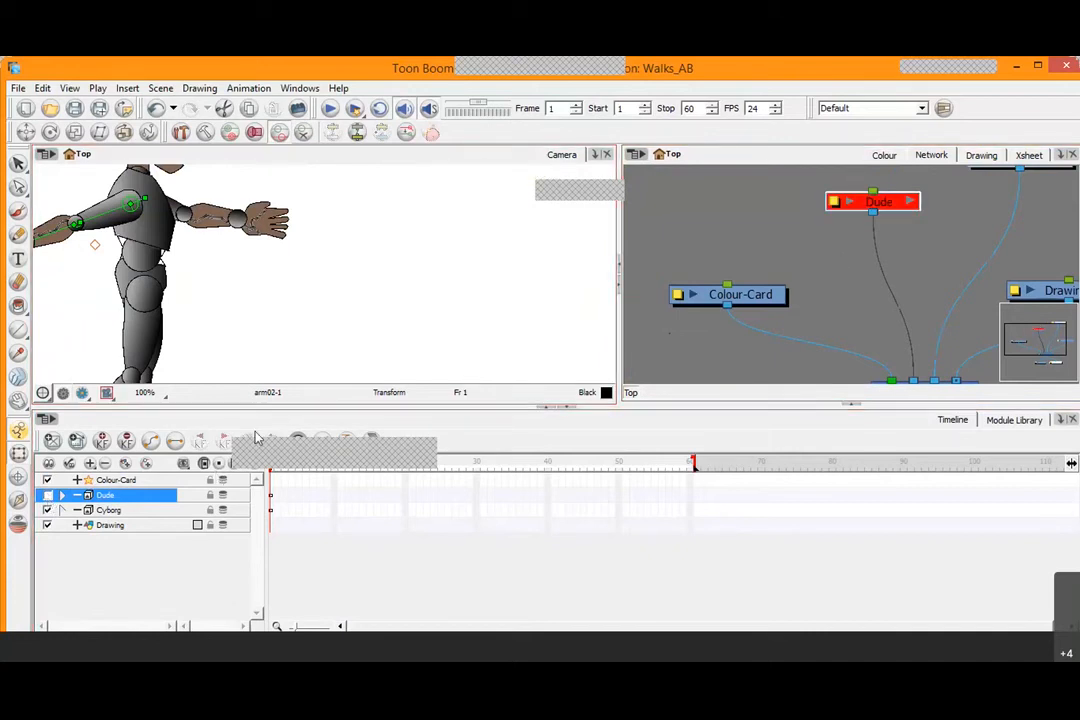
click(47, 496)
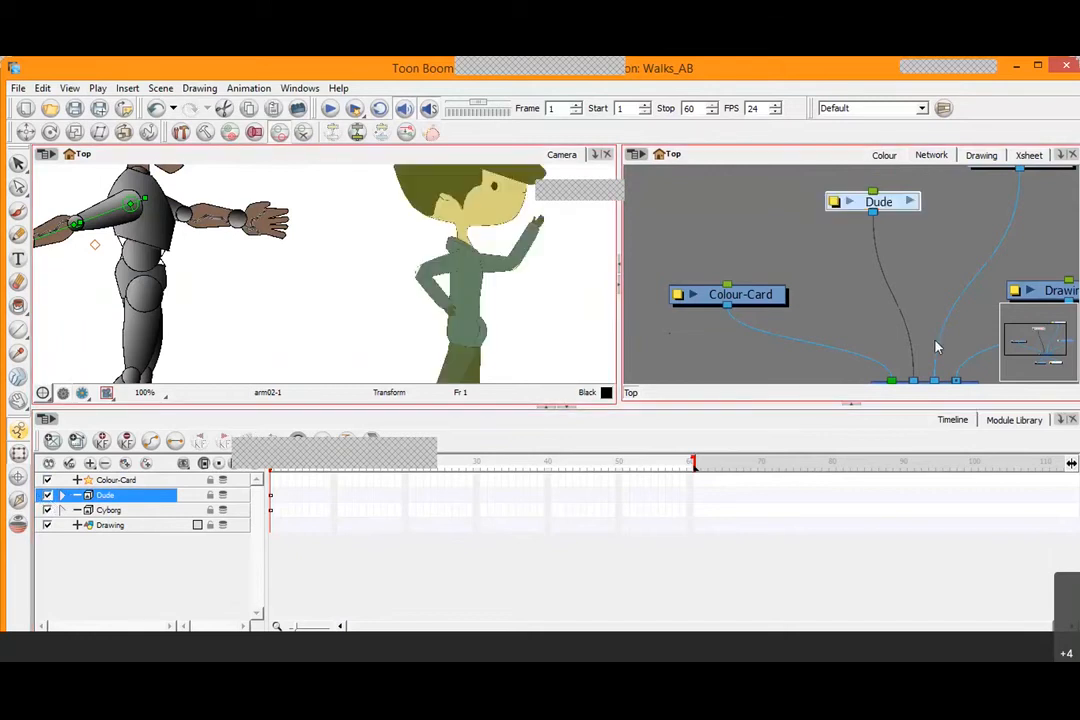
Disable the Cyborg layer, select its group node in the network and re-enable the layer
drag(941, 229, 827, 280)
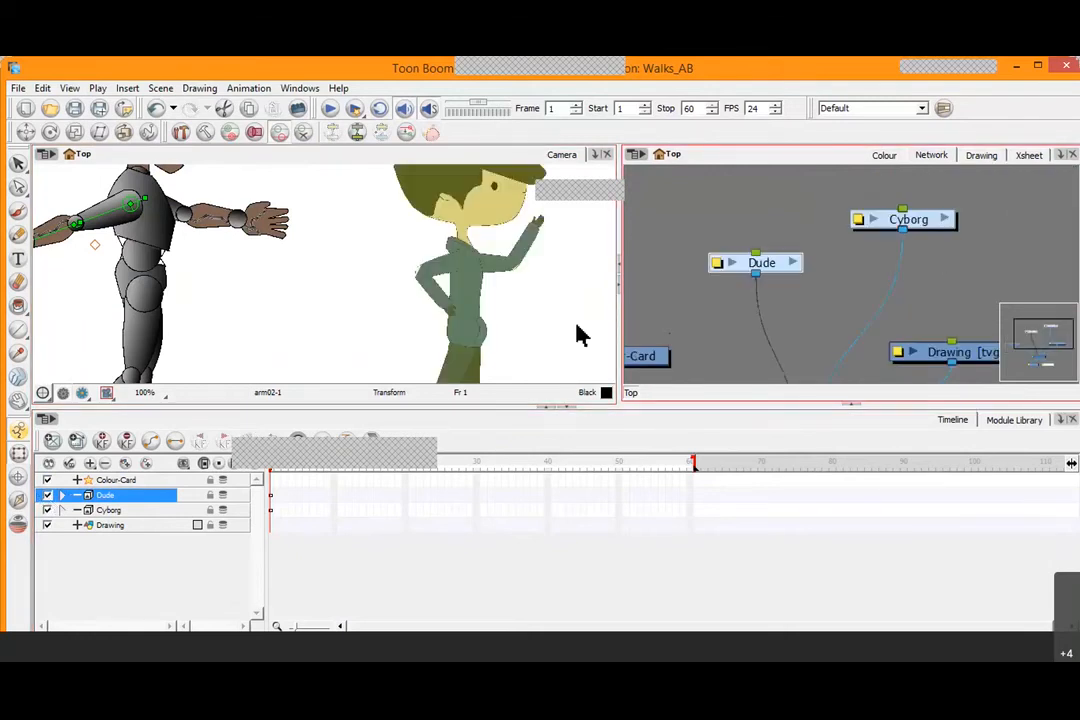
click(47, 511)
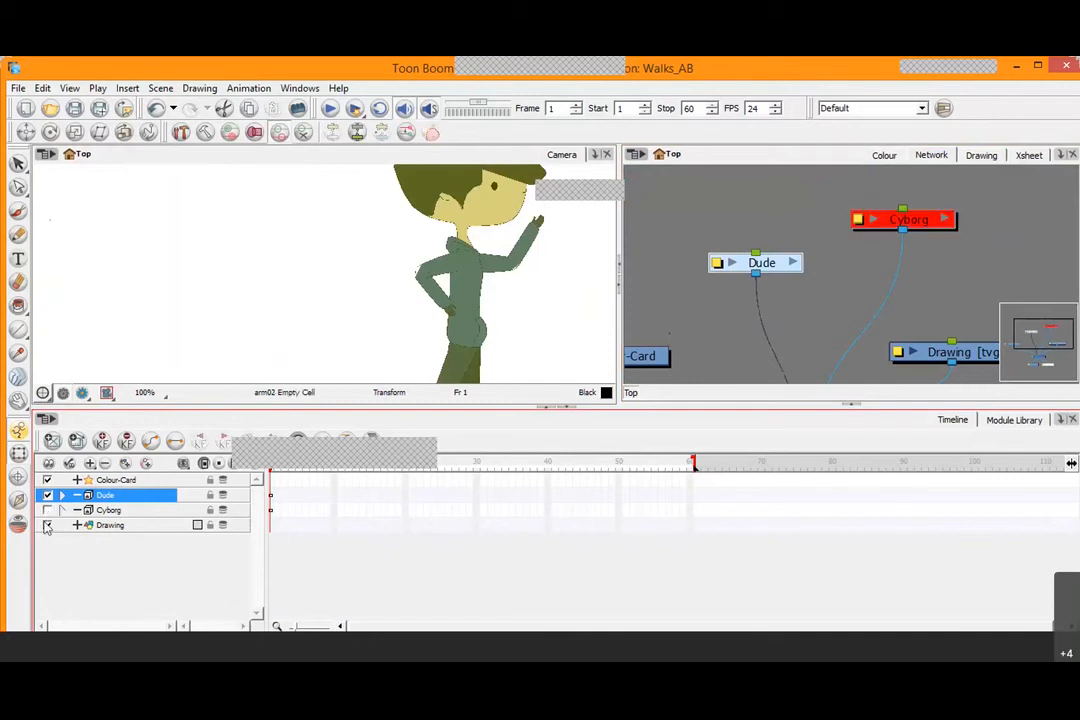
click(925, 219)
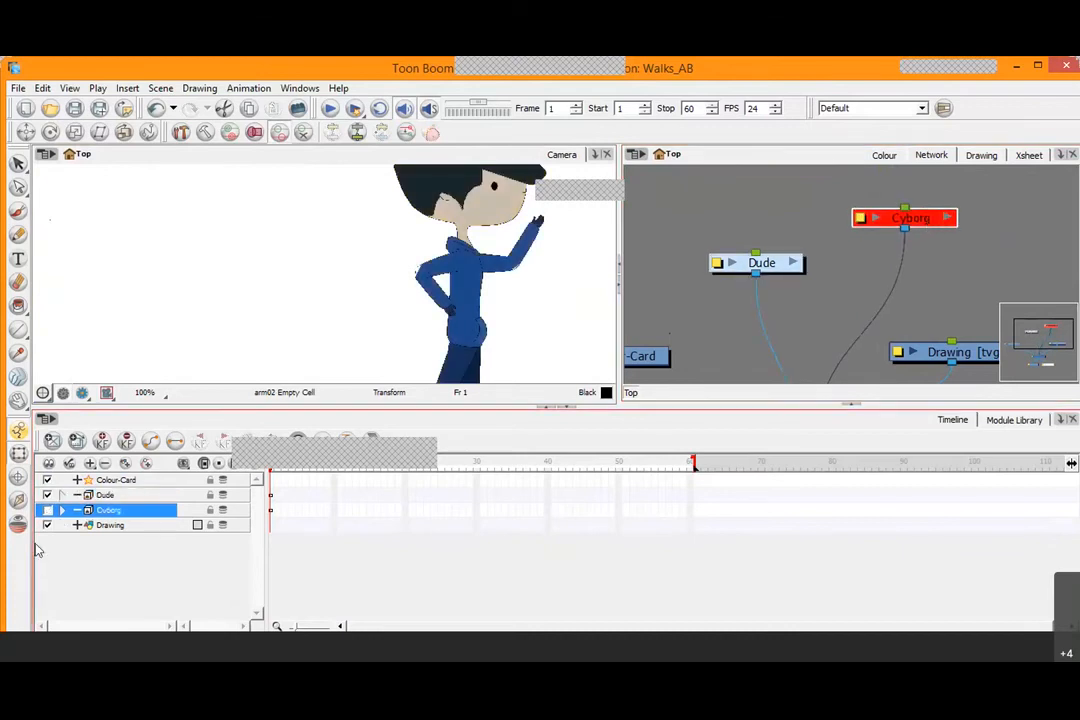
click(48, 510)
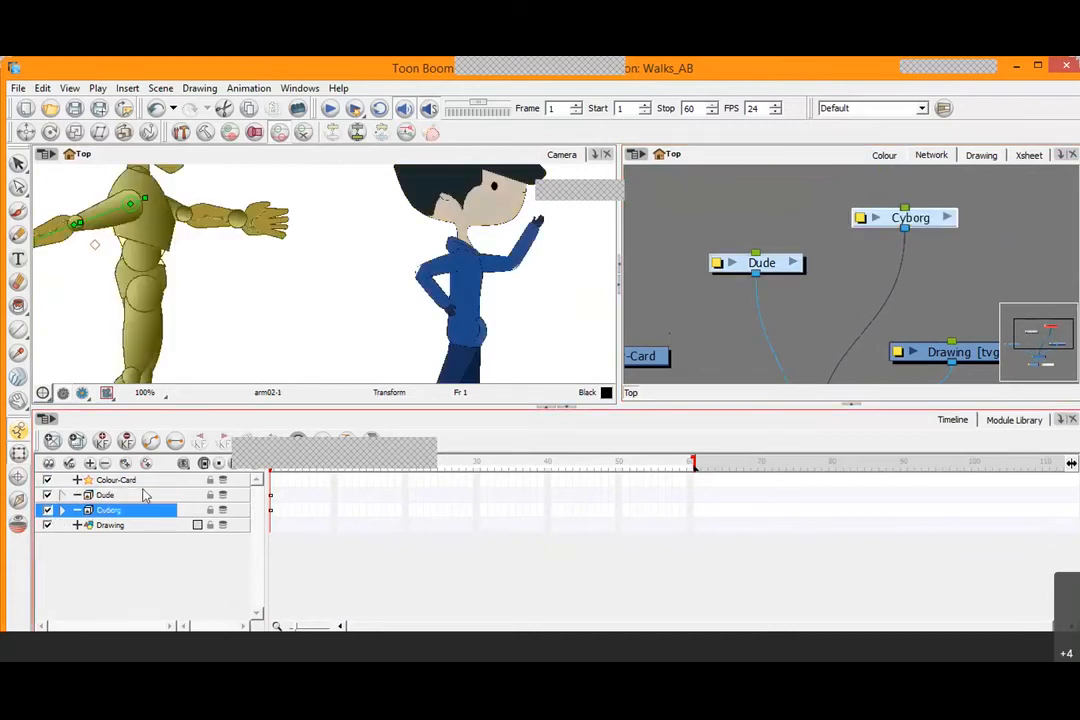
Select the Dude layer and expand it in the timeline to reveal its nested peg and drawing layers
click(145, 494)
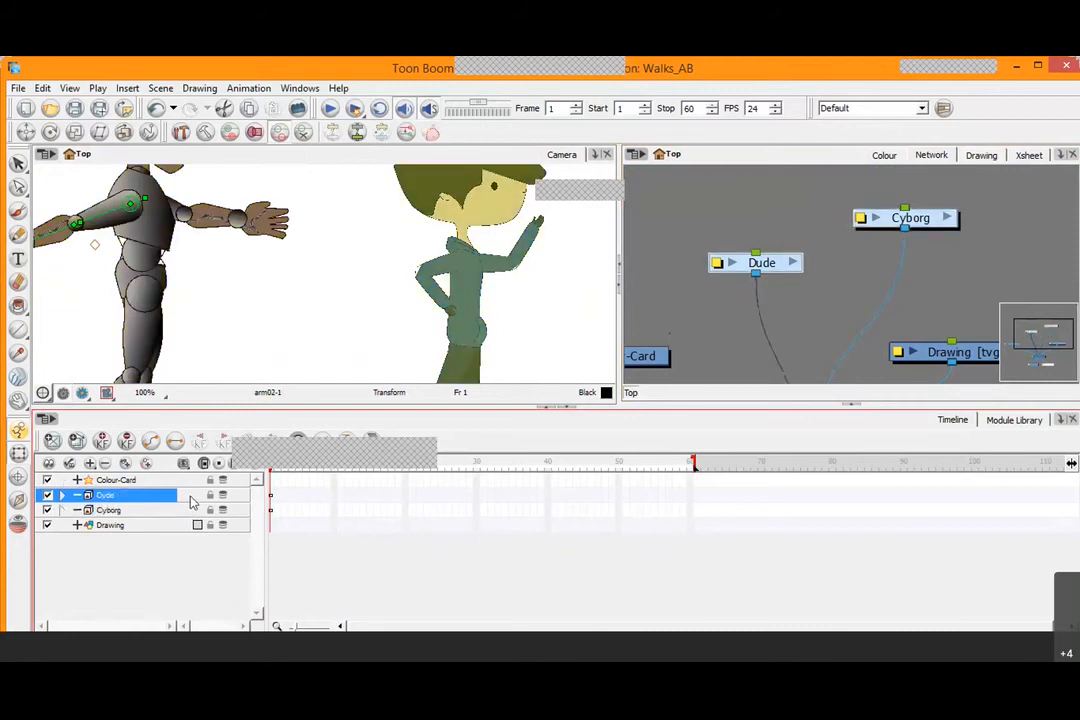
key(f)
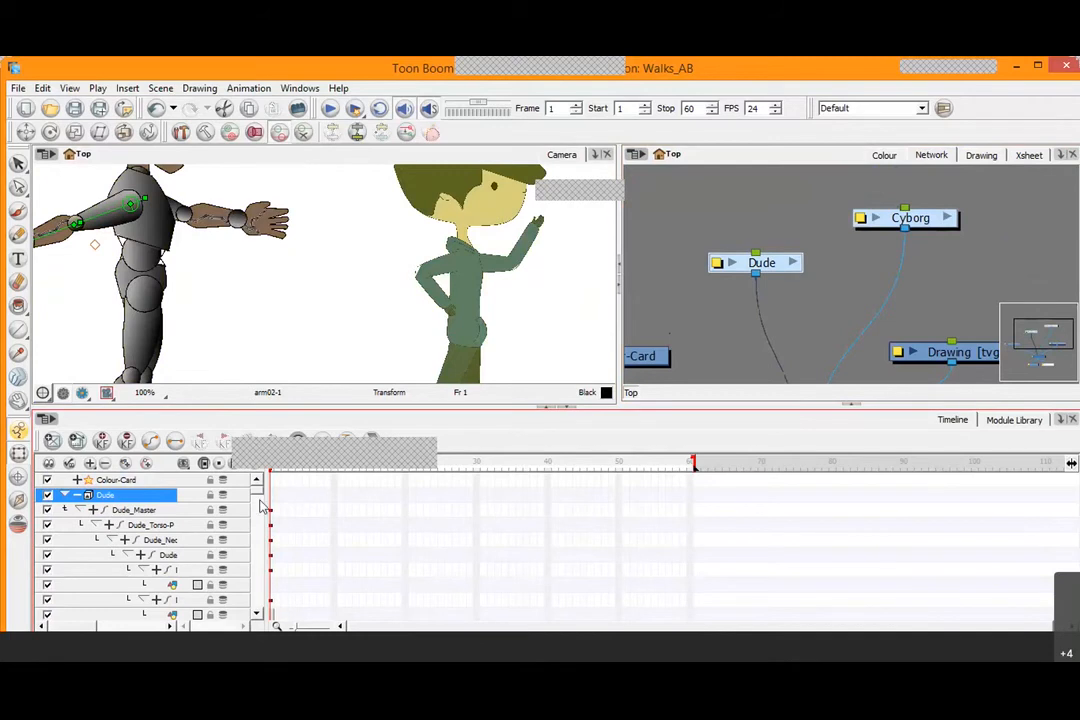
Look through the Dude's nested layers in the timeline and open the Cyborg group in the network to view its nodes
scroll(258, 505, down, 2)
scroll(258, 505, down, 4)
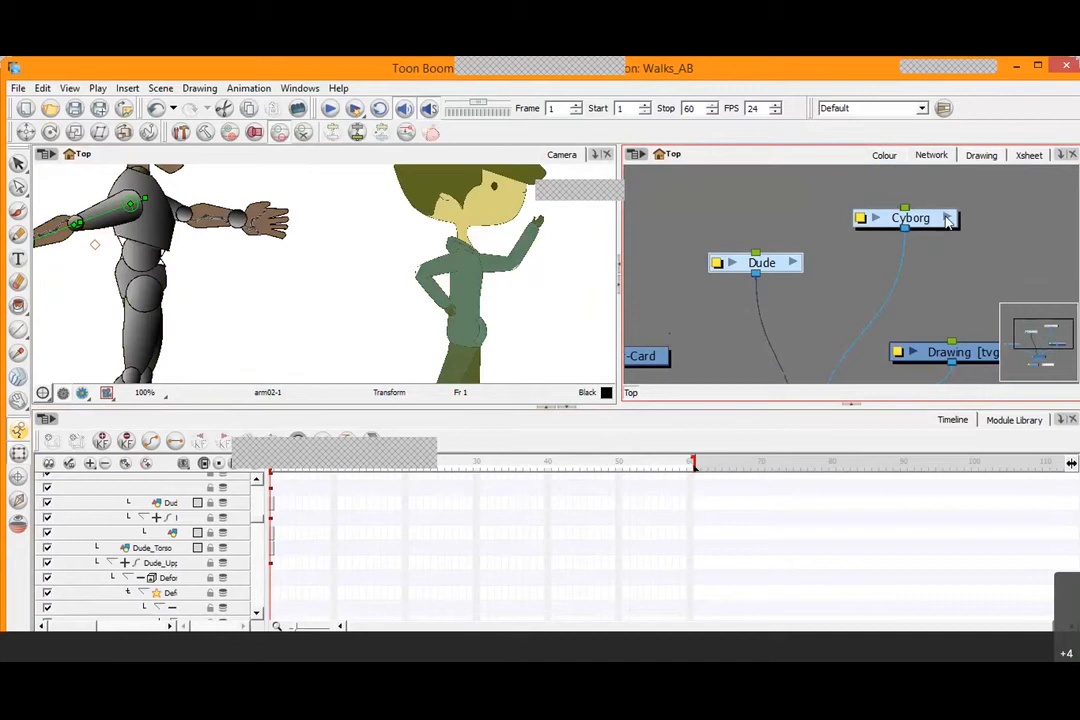
click(947, 220)
scroll(857, 224, down, 3)
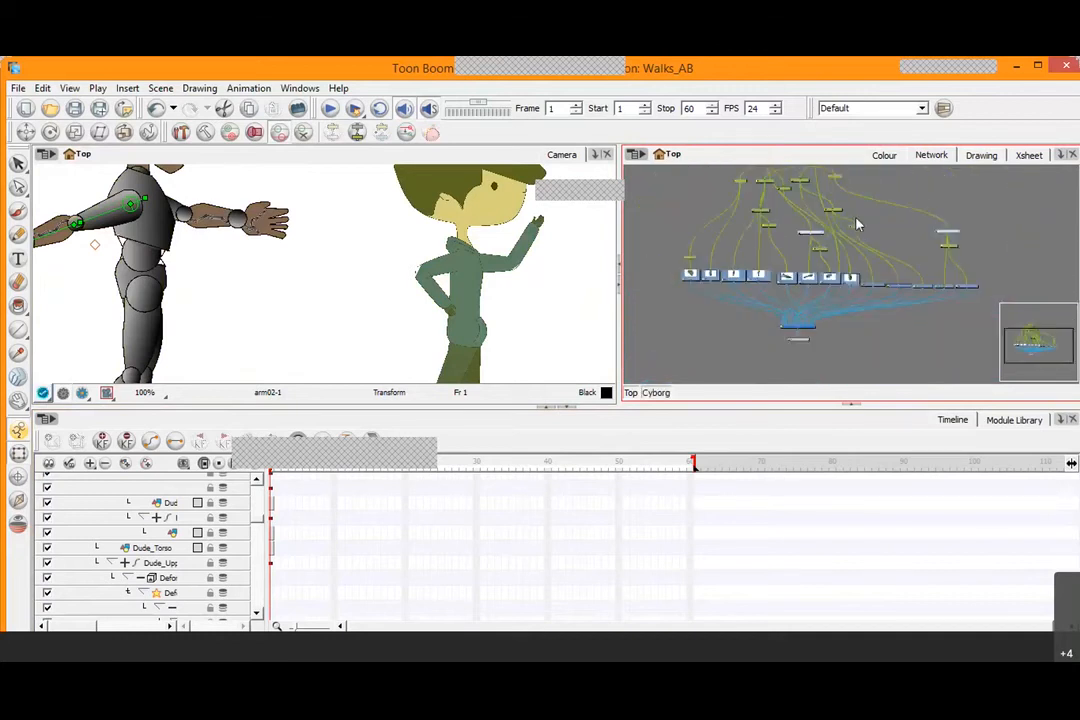
scroll(857, 224, down, 1)
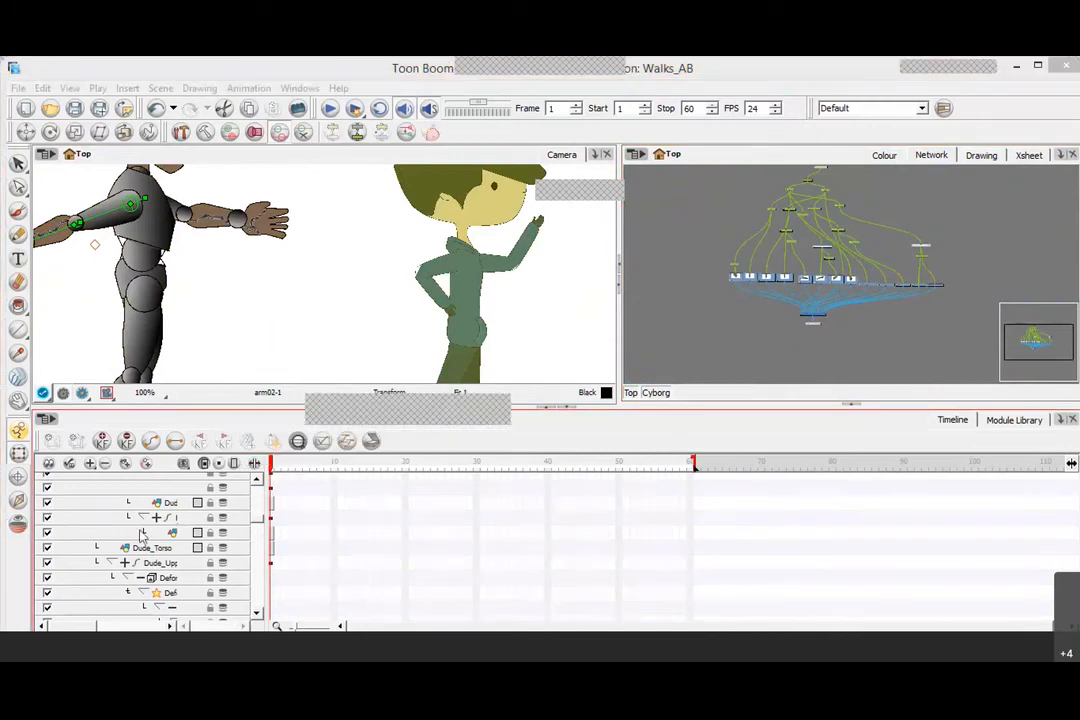
Collapse the timeline layers to the main groups, select Dude and then Cyborg, and return the network to the top level
click(107, 503)
key(F11)
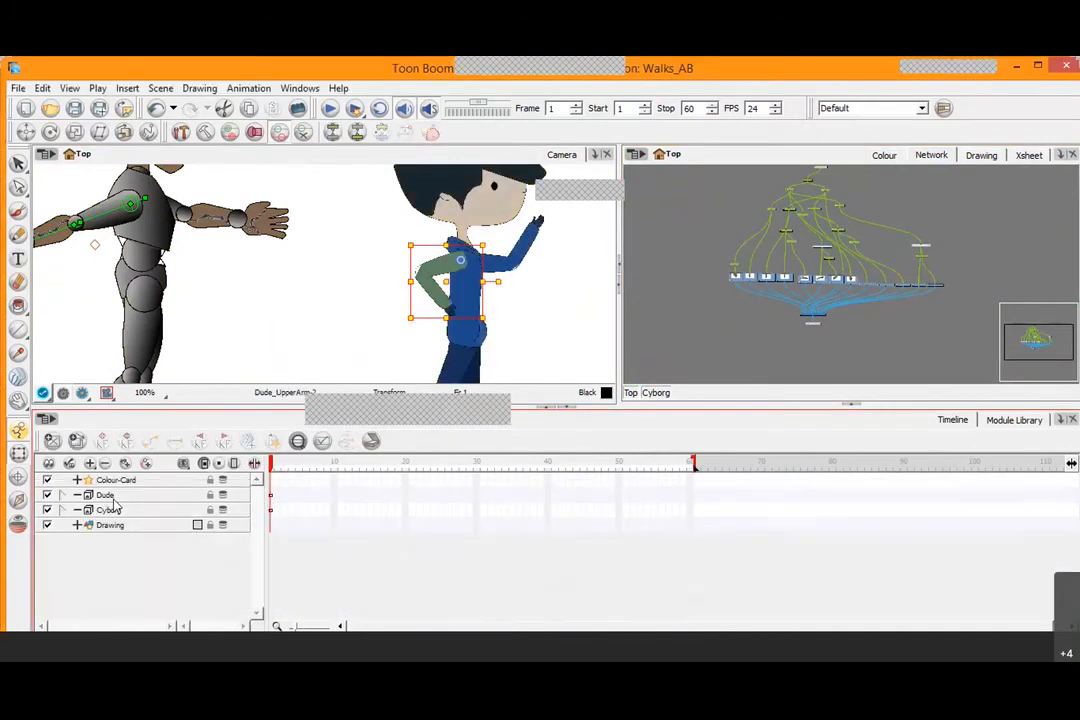
click(108, 495)
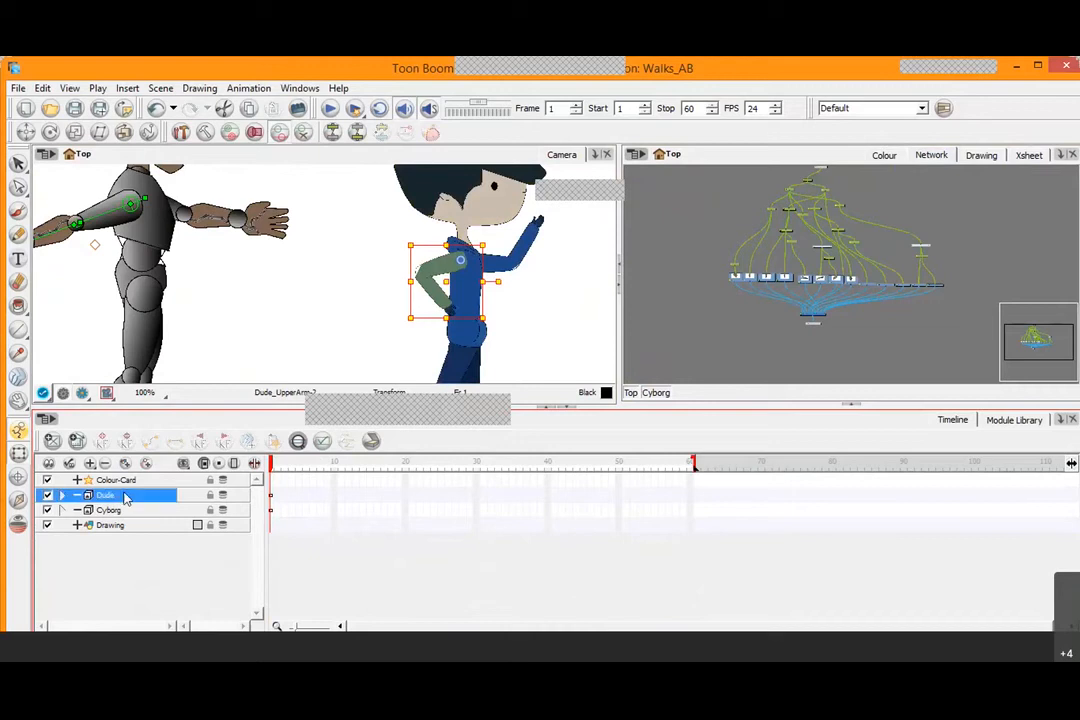
click(125, 511)
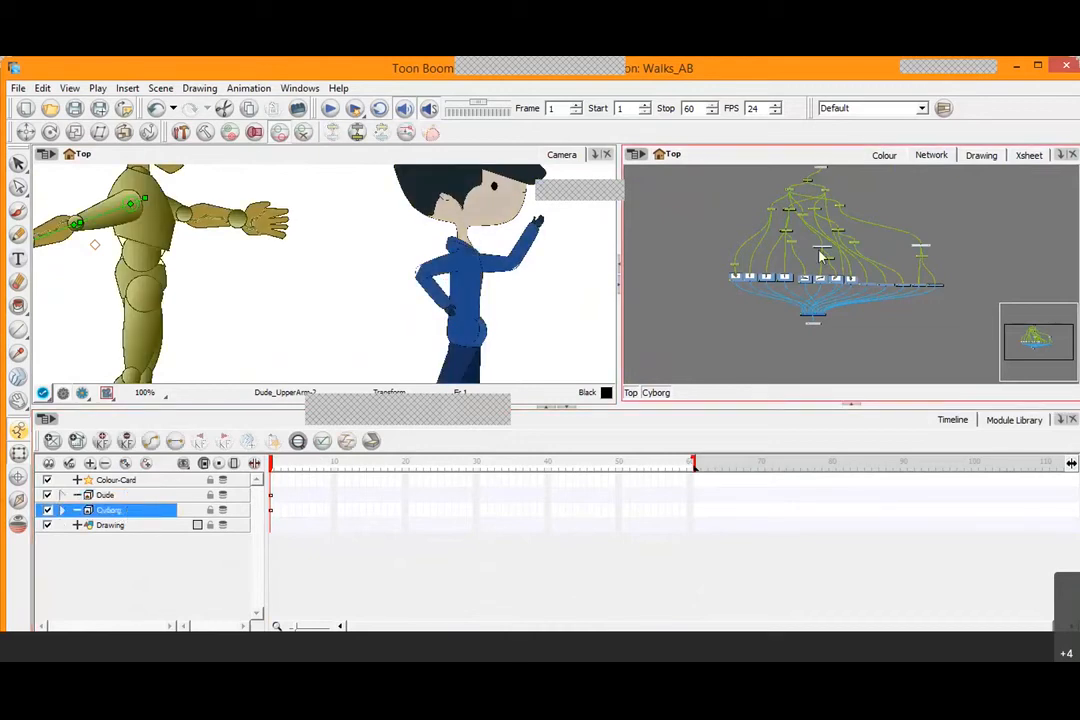
click(630, 393)
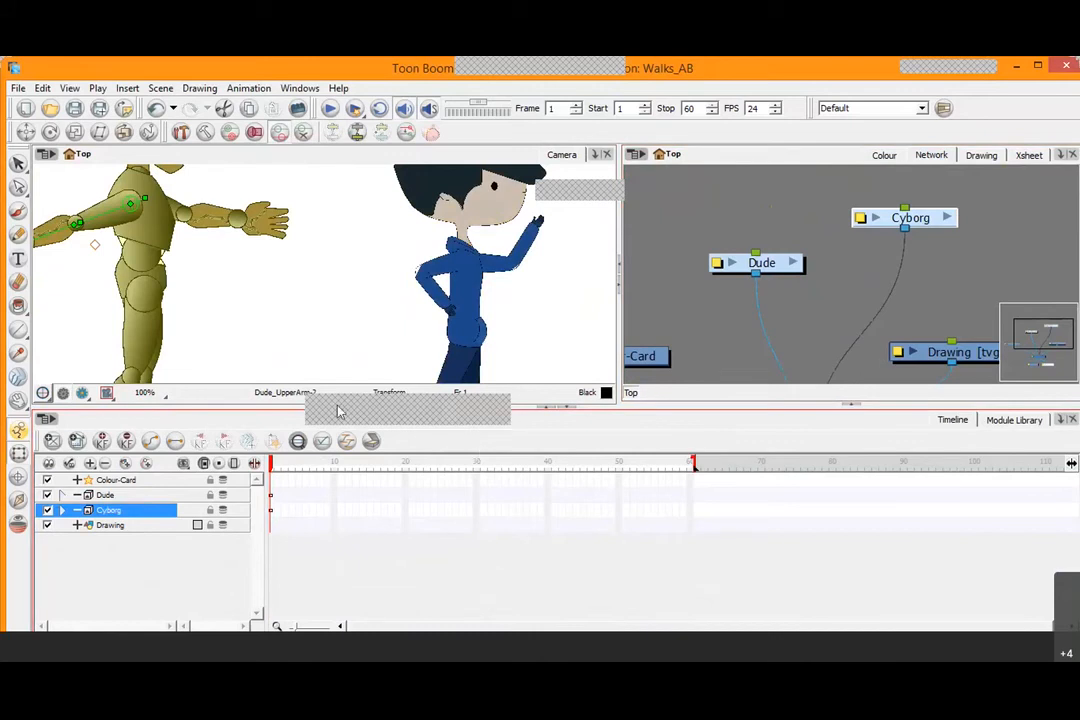
Shrink the Timeline view and expand the Library to full height in place of the Network view
click(233, 405)
drag(233, 405, 853, 494)
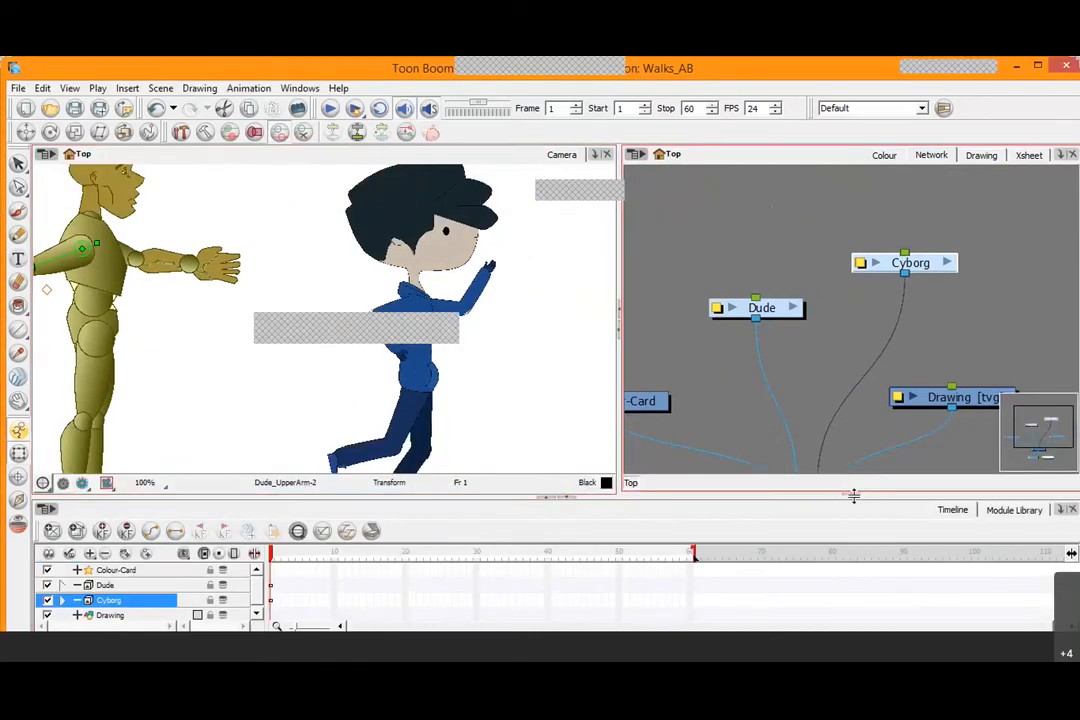
click(852, 494)
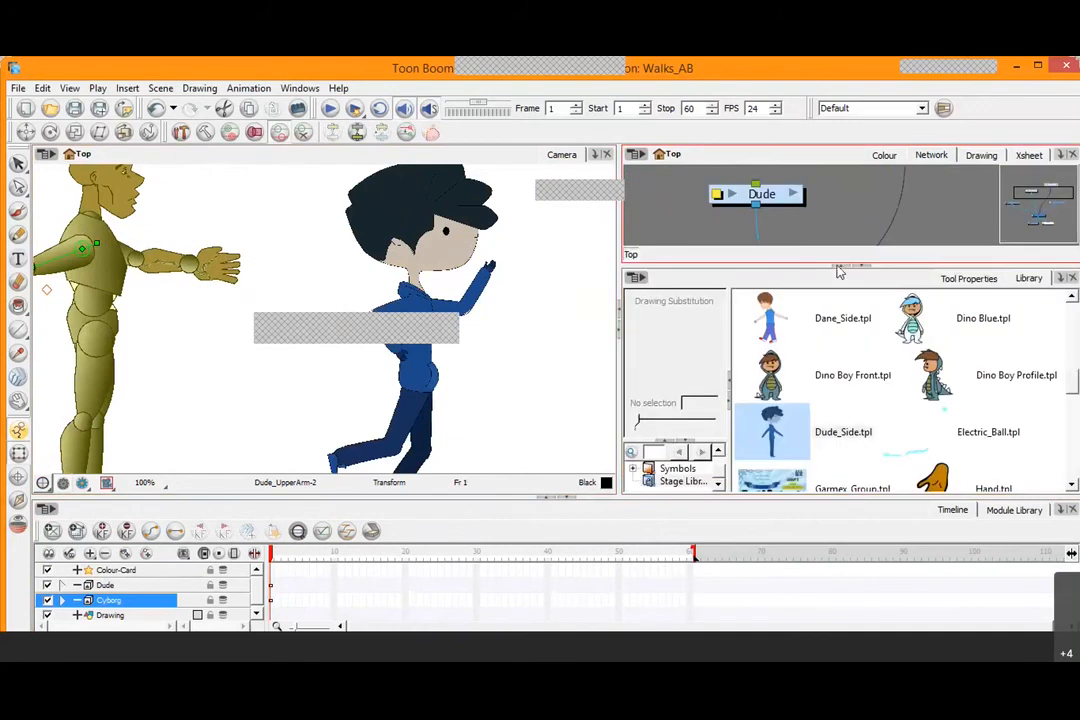
click(840, 267)
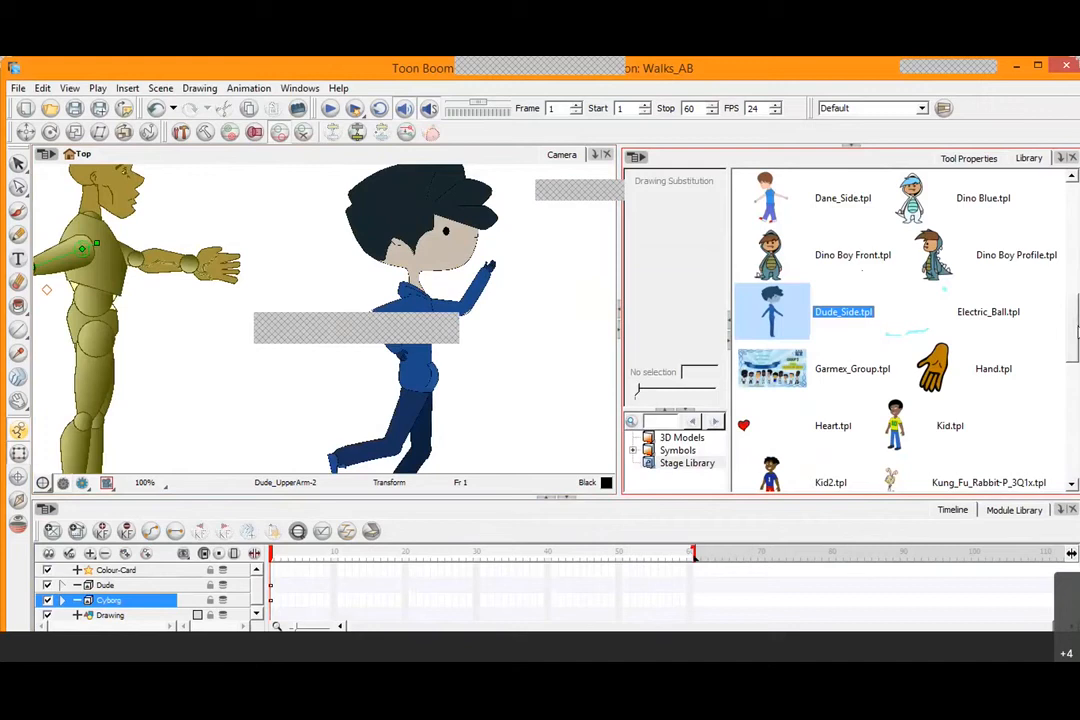
Find the Dane_Side.tpl template in the library and import it into the Camera view
drag(1076, 330, 1076, 304)
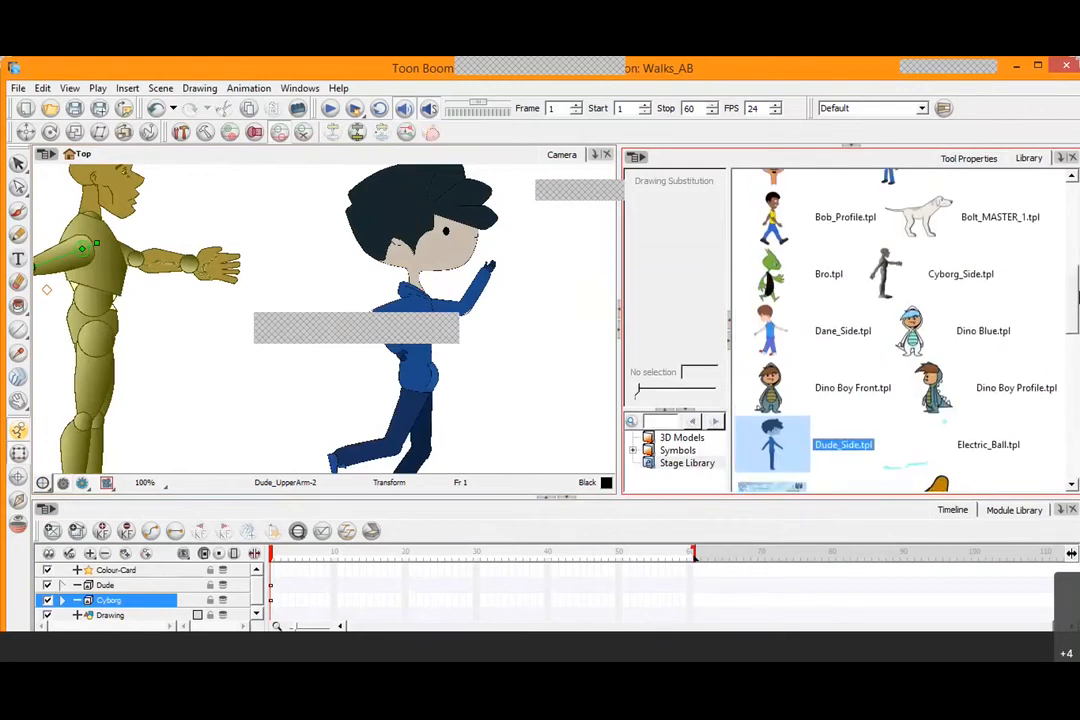
click(768, 330)
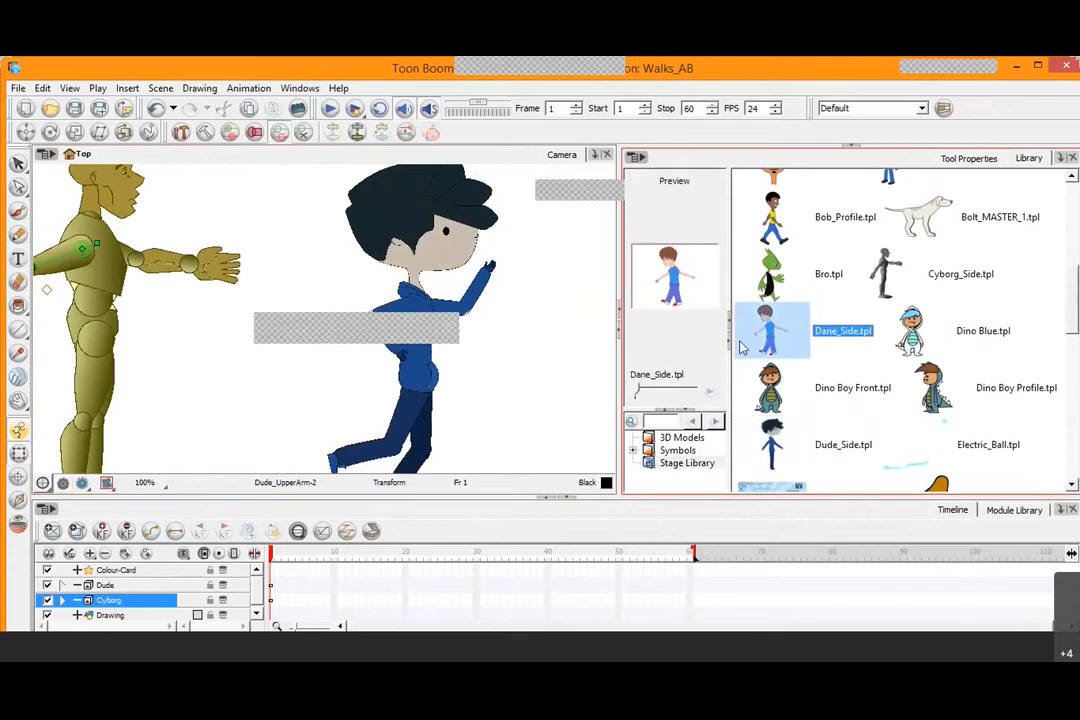
drag(770, 335, 498, 274)
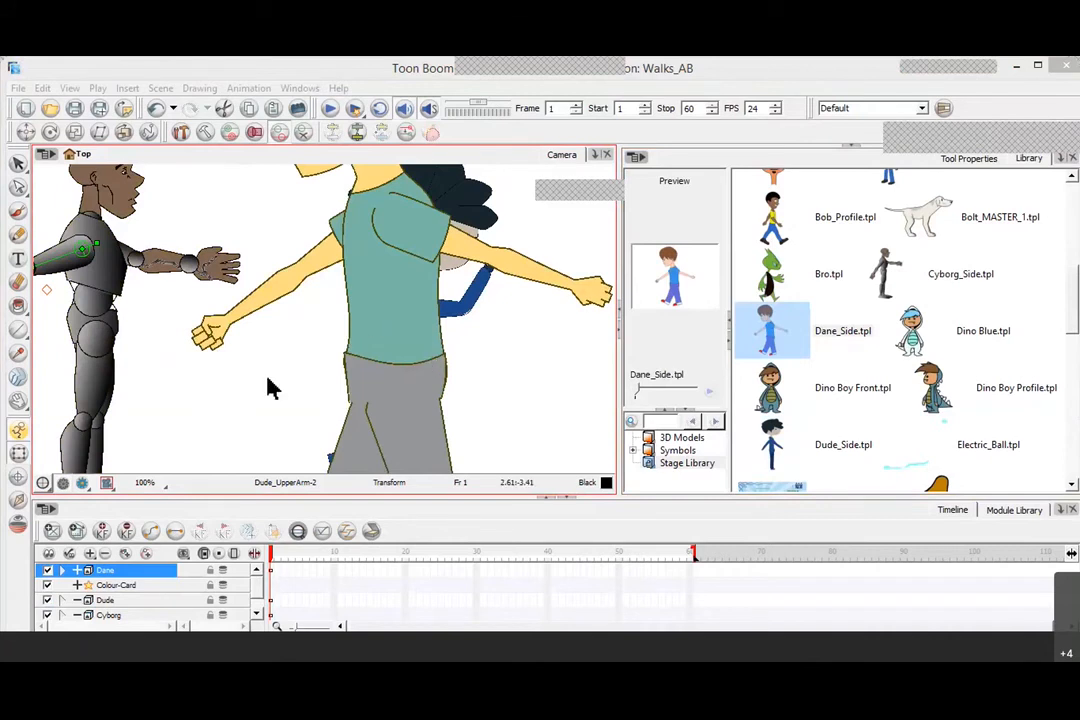
Select the whole Dane rig through its parent hierarchy and move it to the right of the Dude character
key(2)
key(2)
key(2)
click(370, 405)
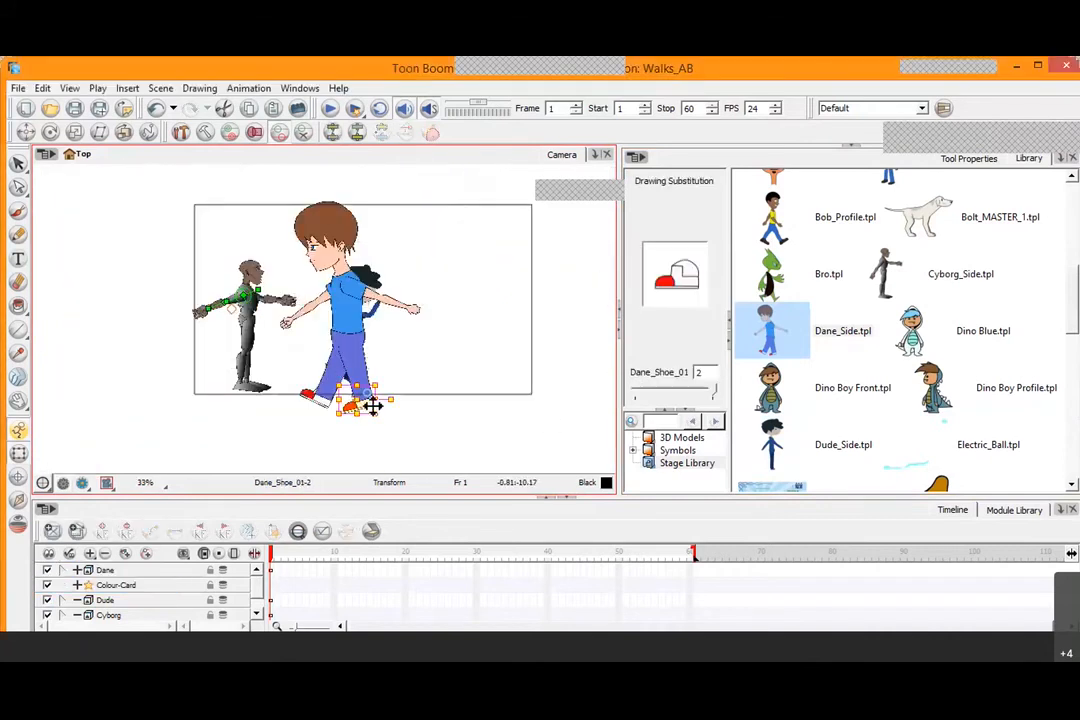
key(b)
key(b)
key(b)
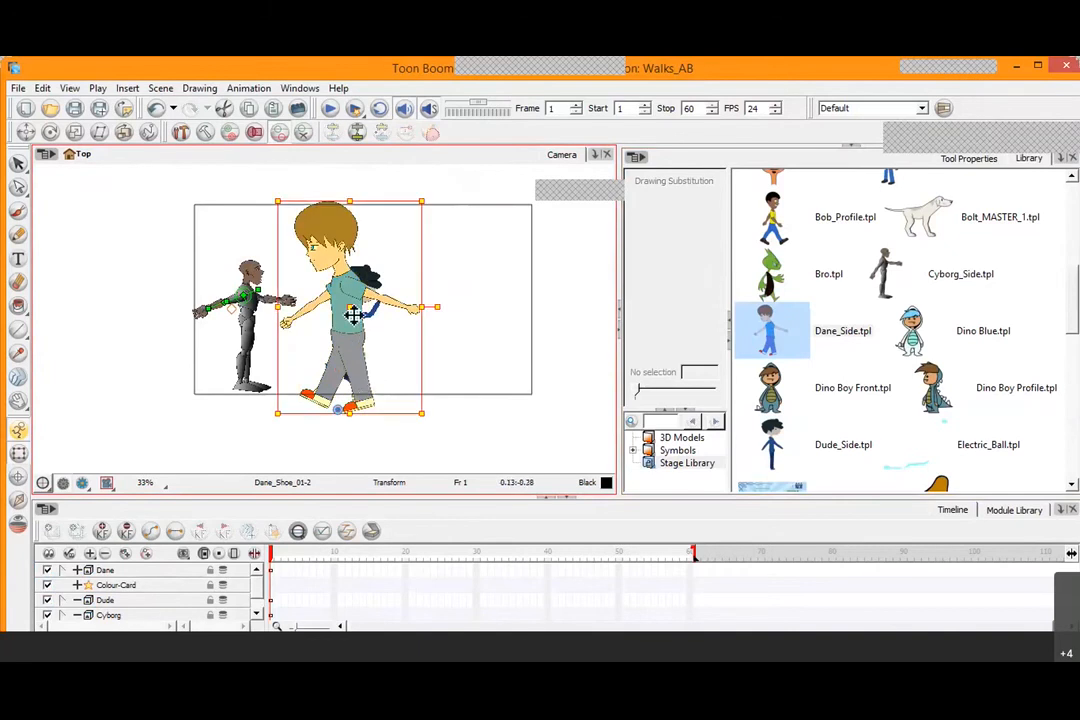
drag(353, 315, 301, 350)
key(1)
key(1)
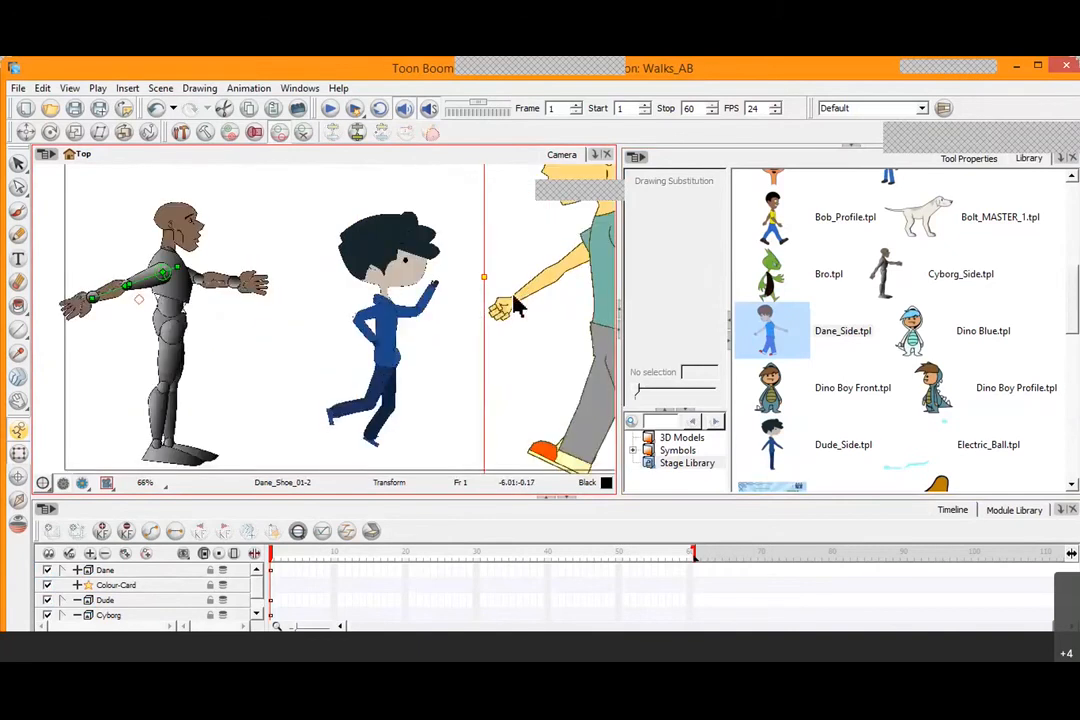
Scale the Dane character down to about the same height as the cyborg
key(2)
key(1)
key(1)
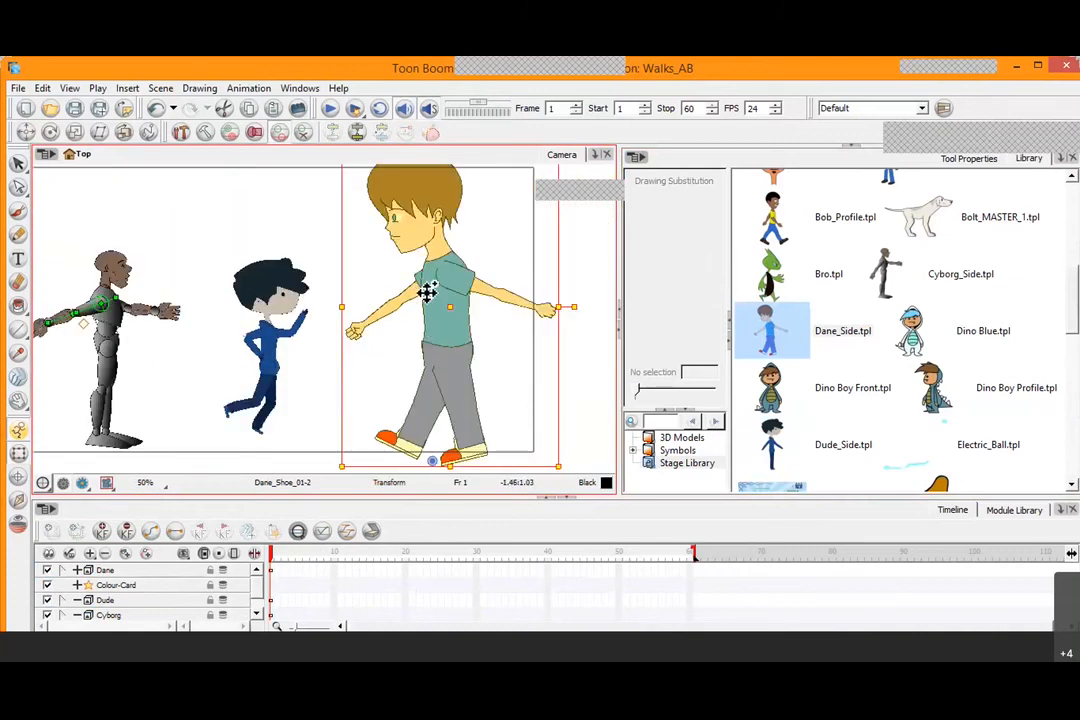
key(2)
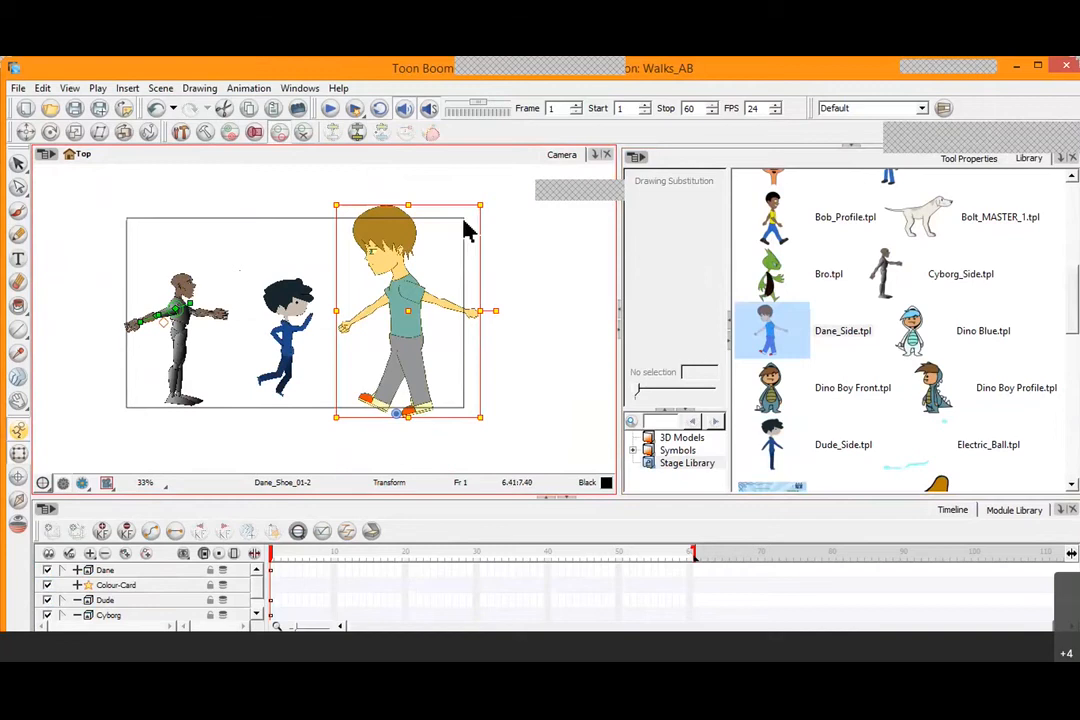
drag(467, 230, 441, 292)
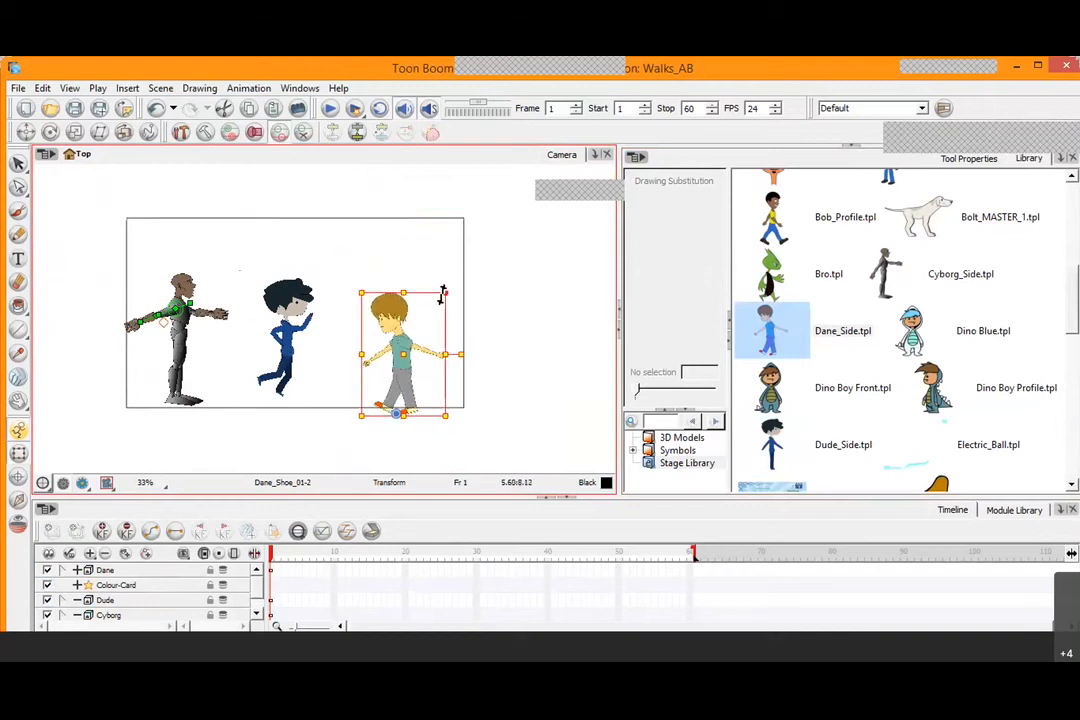
Reposition the scaled Dane character beside the Dude with its feet inside the camera frame
scroll(440, 294, up, 3)
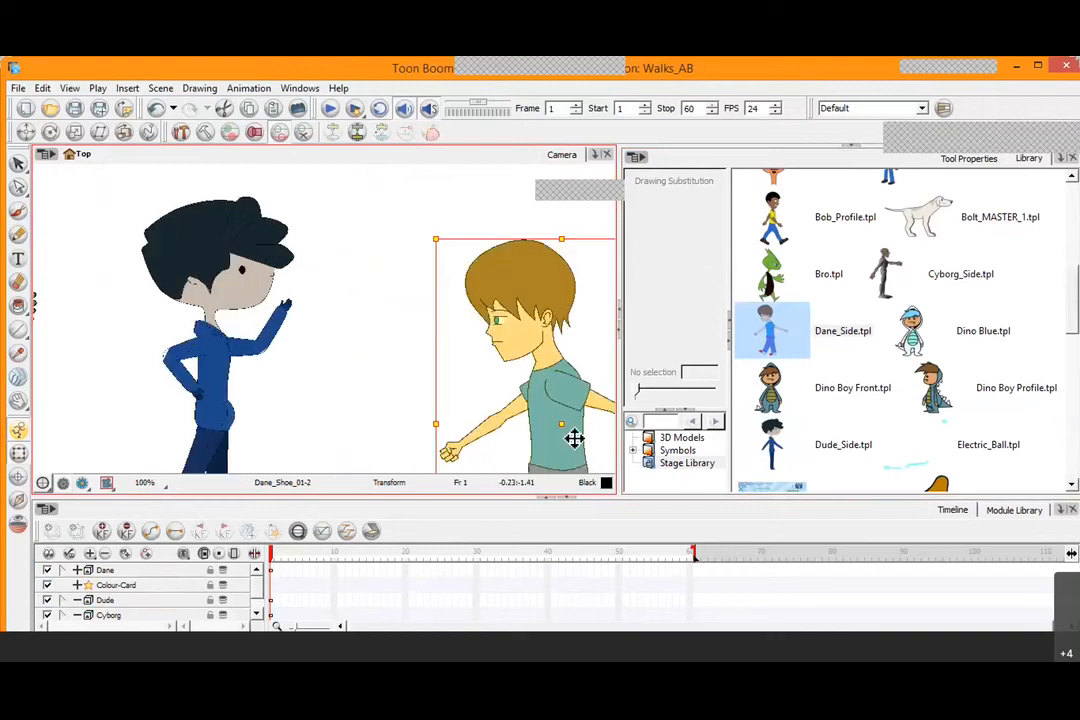
drag(540, 410, 508, 351)
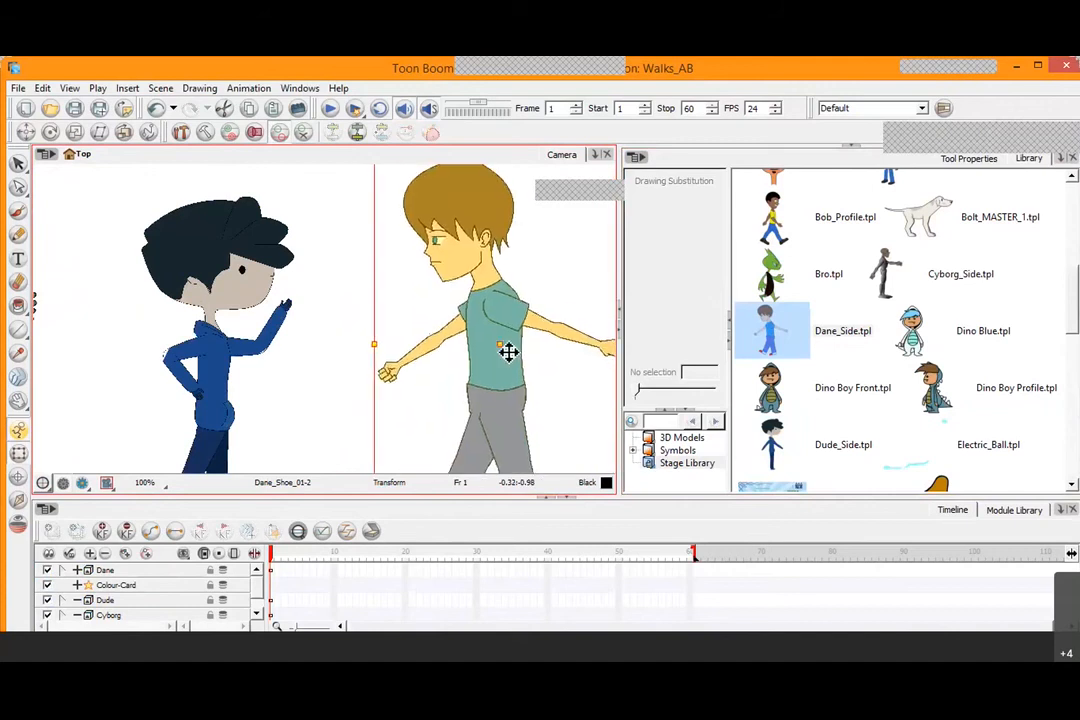
key(1)
key(1)
key(2)
key(space)
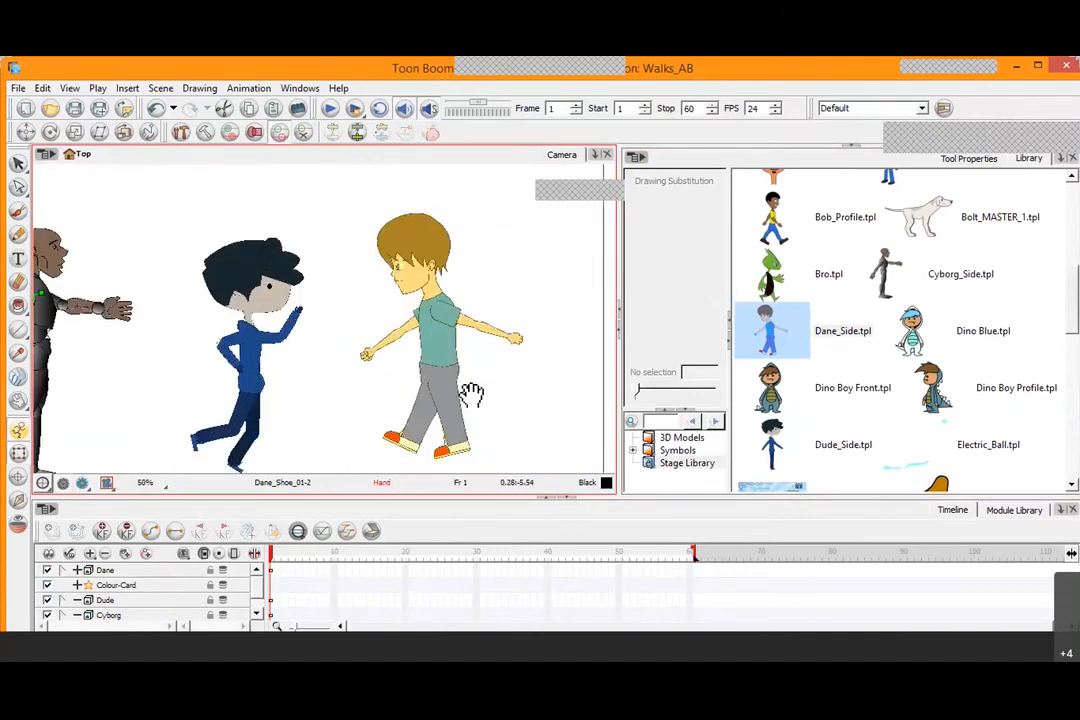
drag(472, 394, 402, 314)
drag(385, 270, 408, 293)
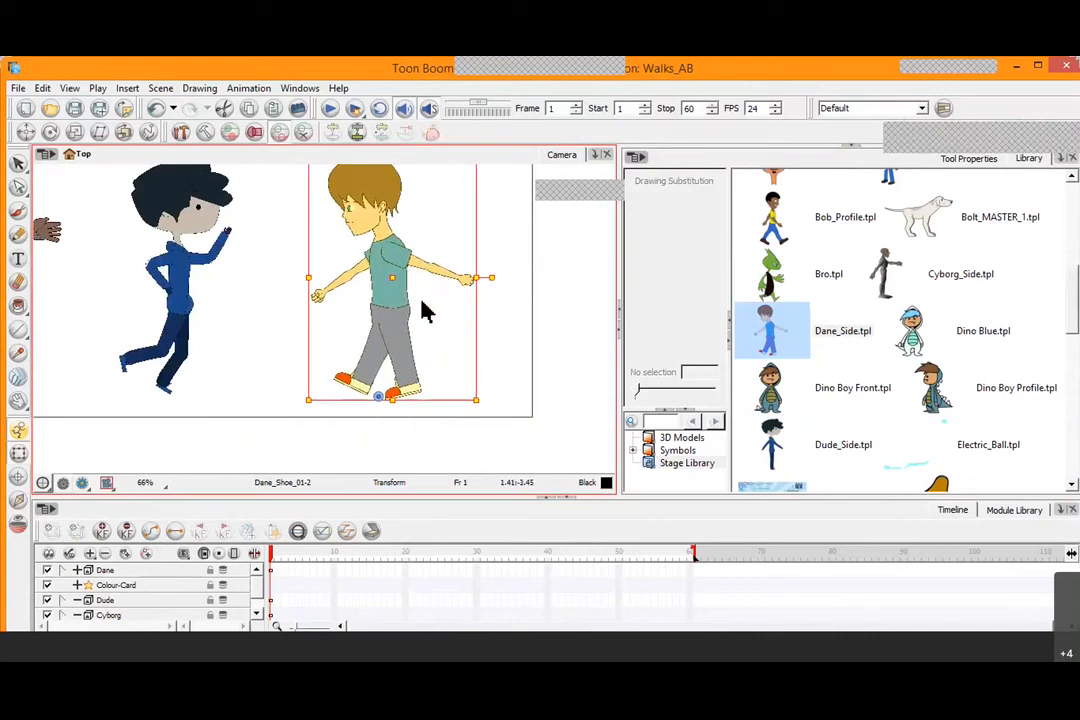
Try bending Dane's forward arm upward at the elbow with its deformer, and undo the bend
click(277, 316)
key(2)
key(2)
click(375, 245)
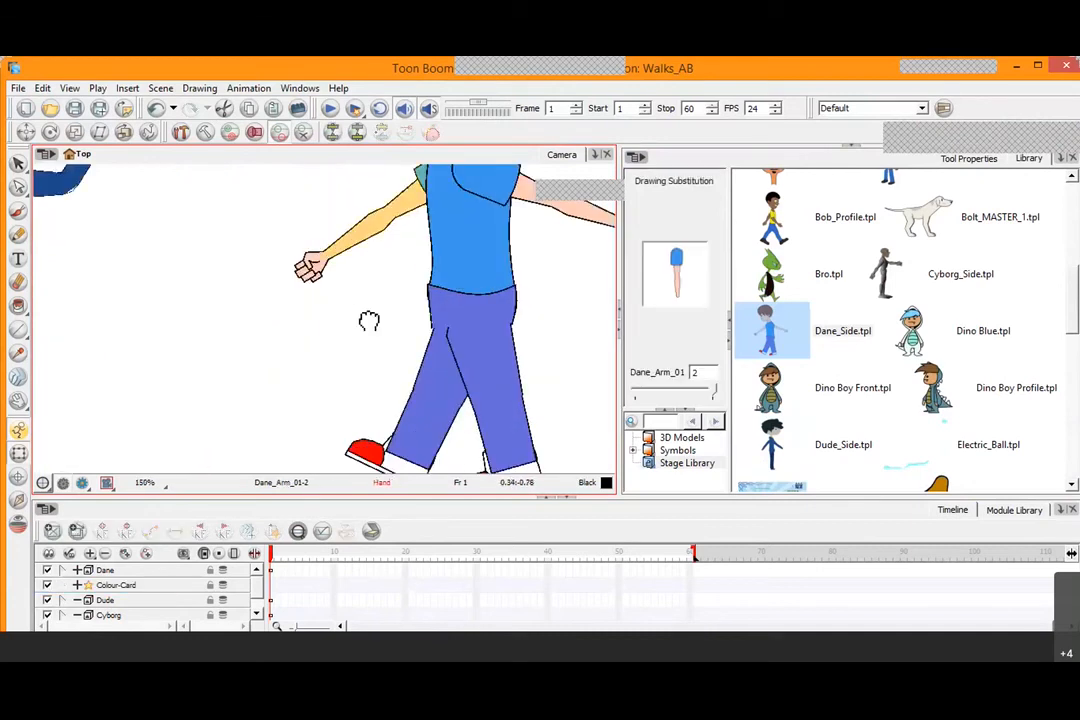
drag(449, 238, 369, 321)
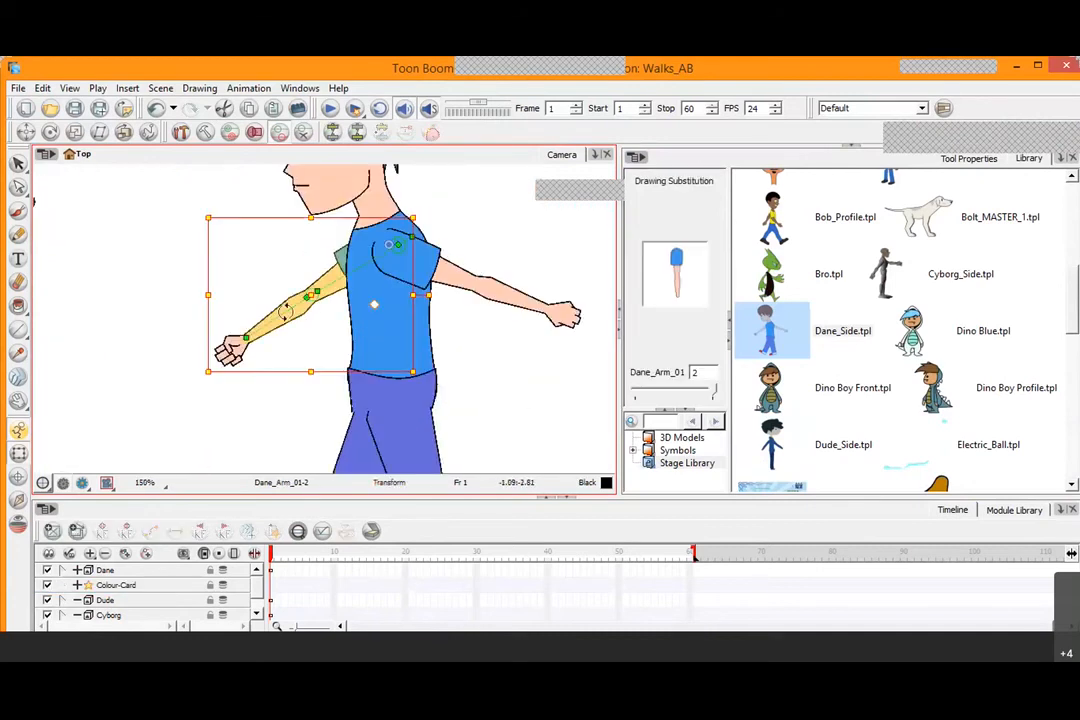
click(273, 230)
mouse_move(288, 298)
mouse_down()
mouse_move(301, 266)
mouse_move(294, 281)
mouse_up()
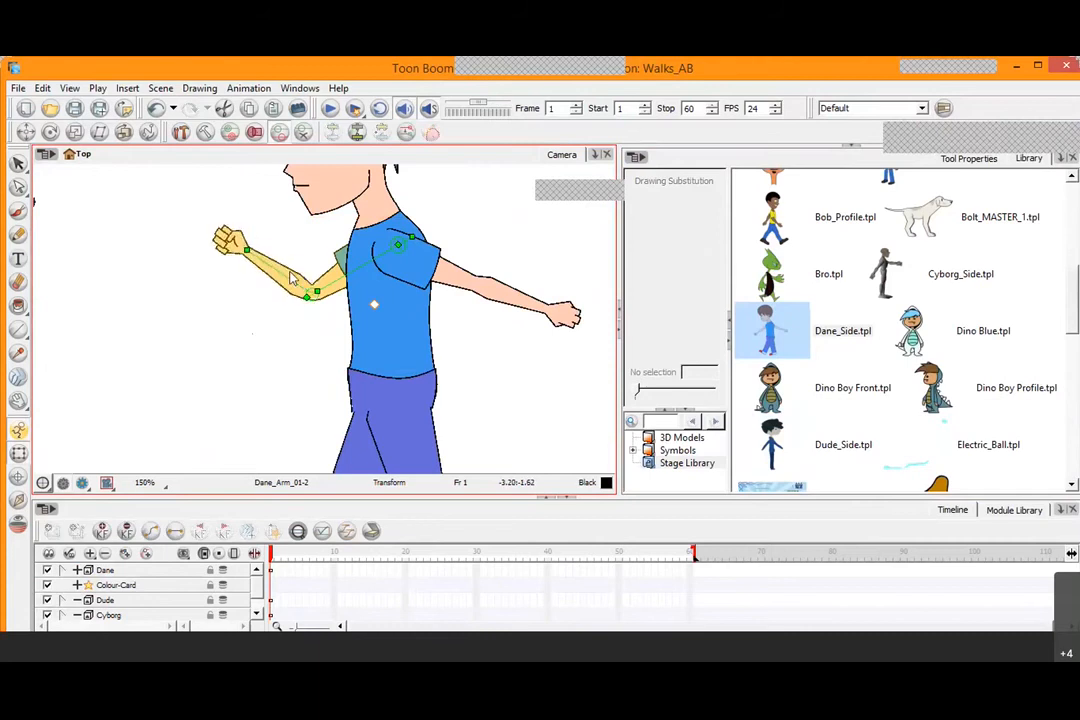
key(ctrl+z)
Try rotating the hand of Dane's forward arm at the wrist, and undo the rotation
click(240, 352)
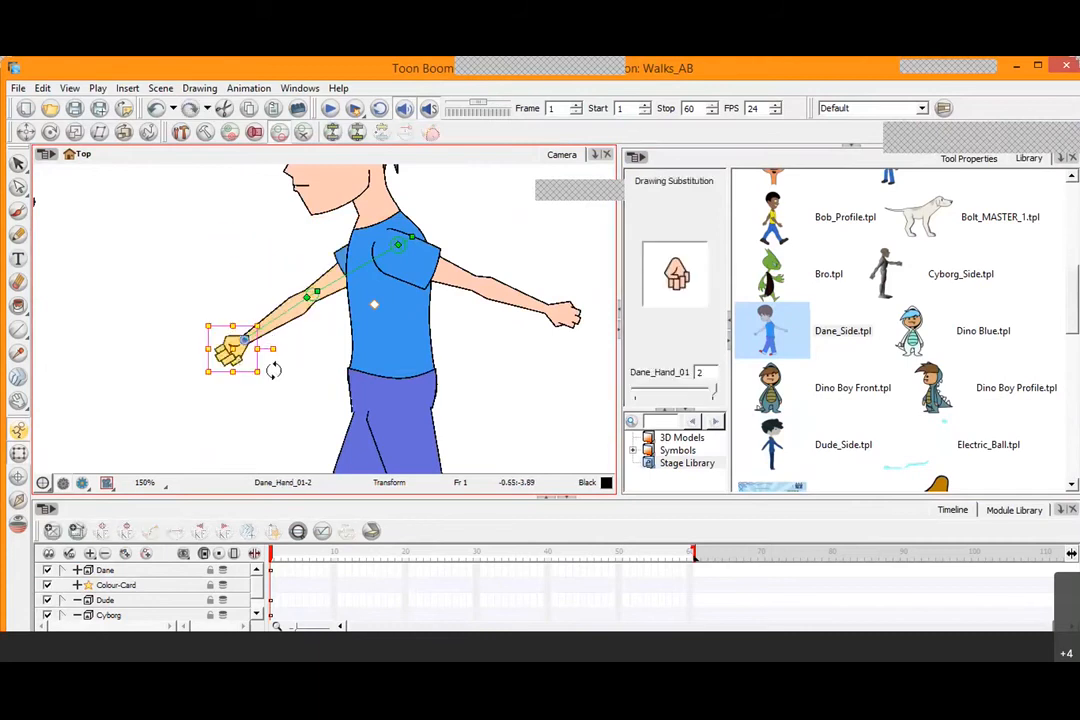
mouse_move(273, 370)
mouse_down()
mouse_move(270, 344)
mouse_move(270, 371)
mouse_up()
key(ctrl+z)
Try tilting Dane's head downward about its neck pivot, and undo the tilt
key(space)
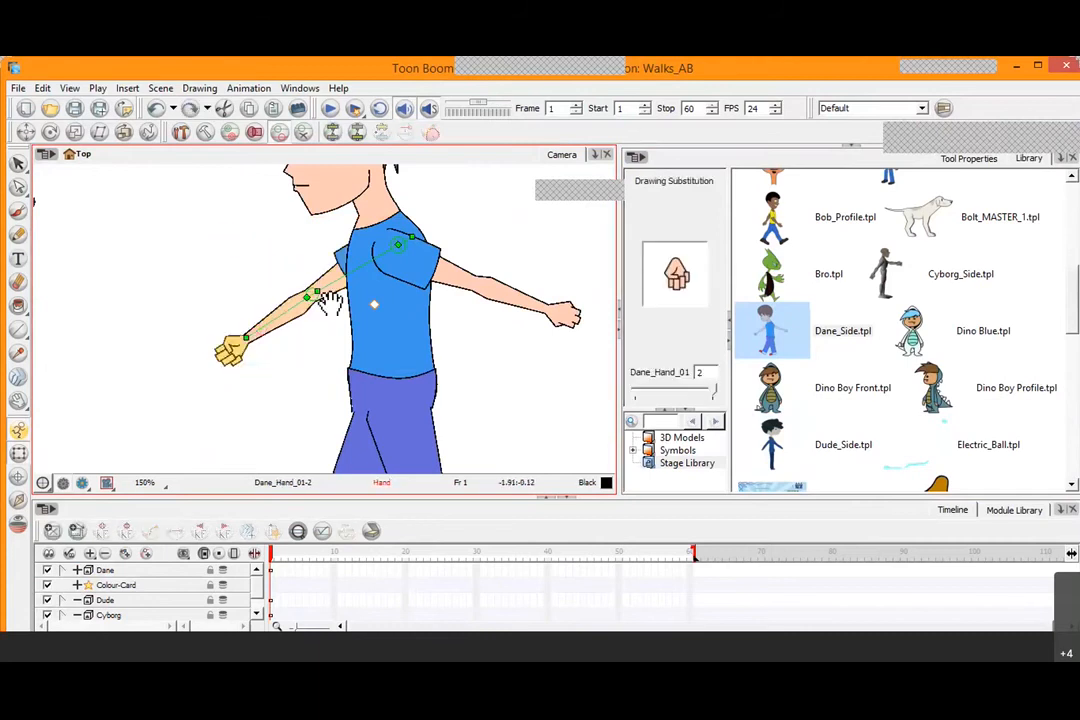
drag(330, 300, 316, 400)
click(320, 240)
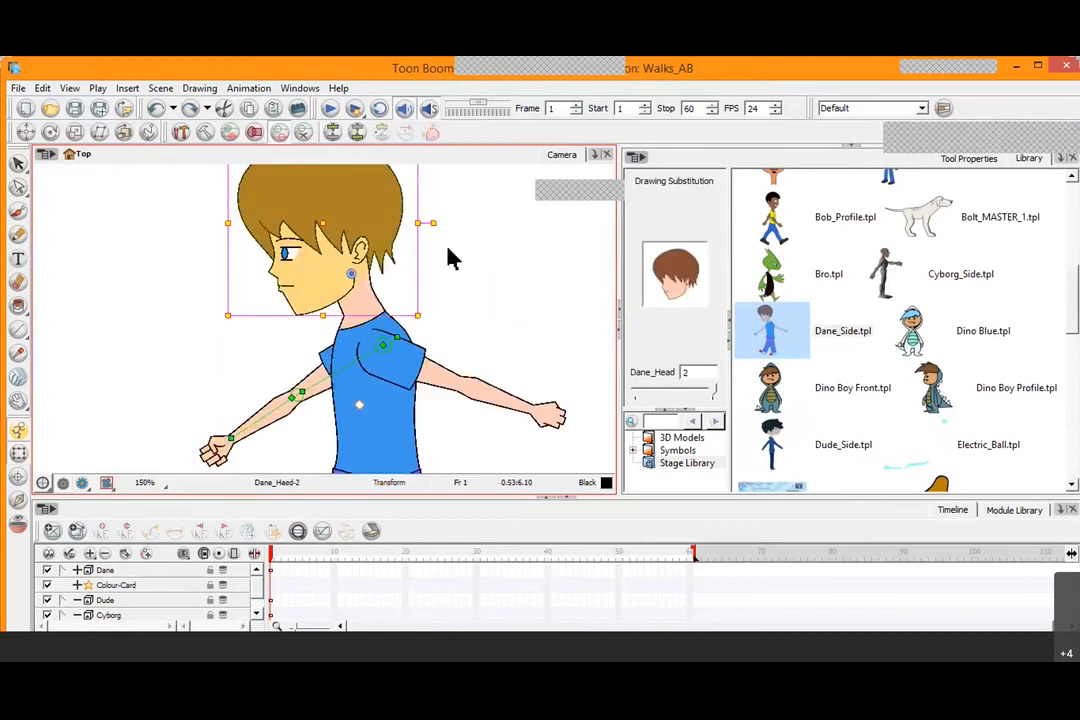
drag(450, 258, 417, 212)
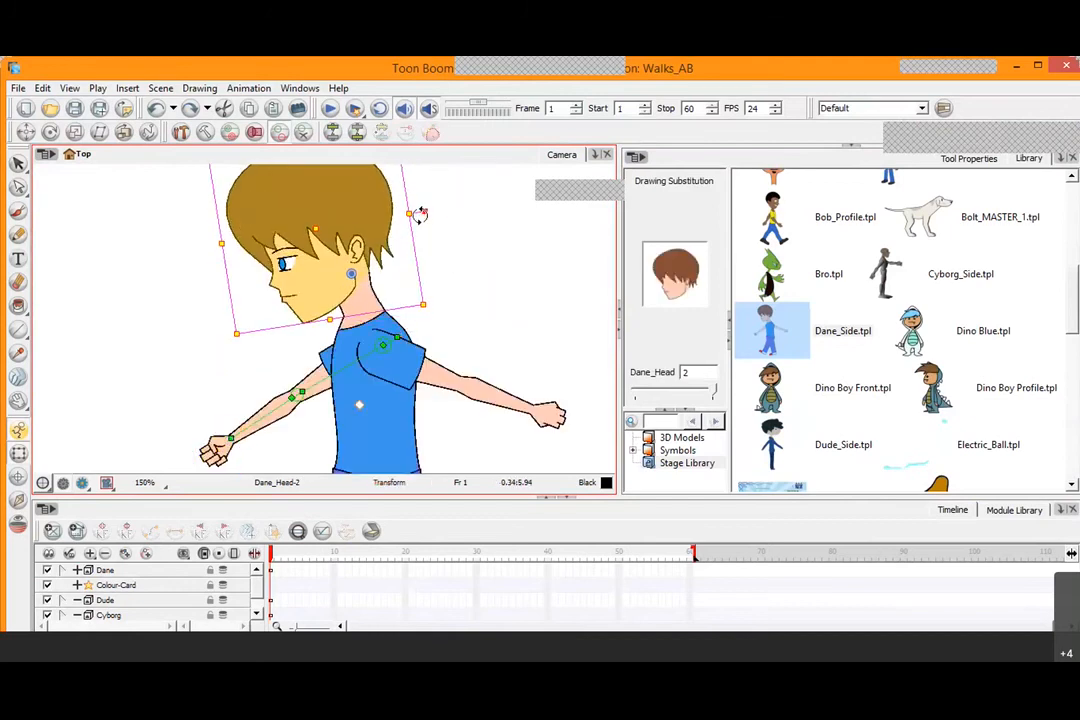
key(ctrl+z)
Select Dane's pupil and shift it around within the eye to test the eye rig
key(2)
key(2)
key(2)
key(2)
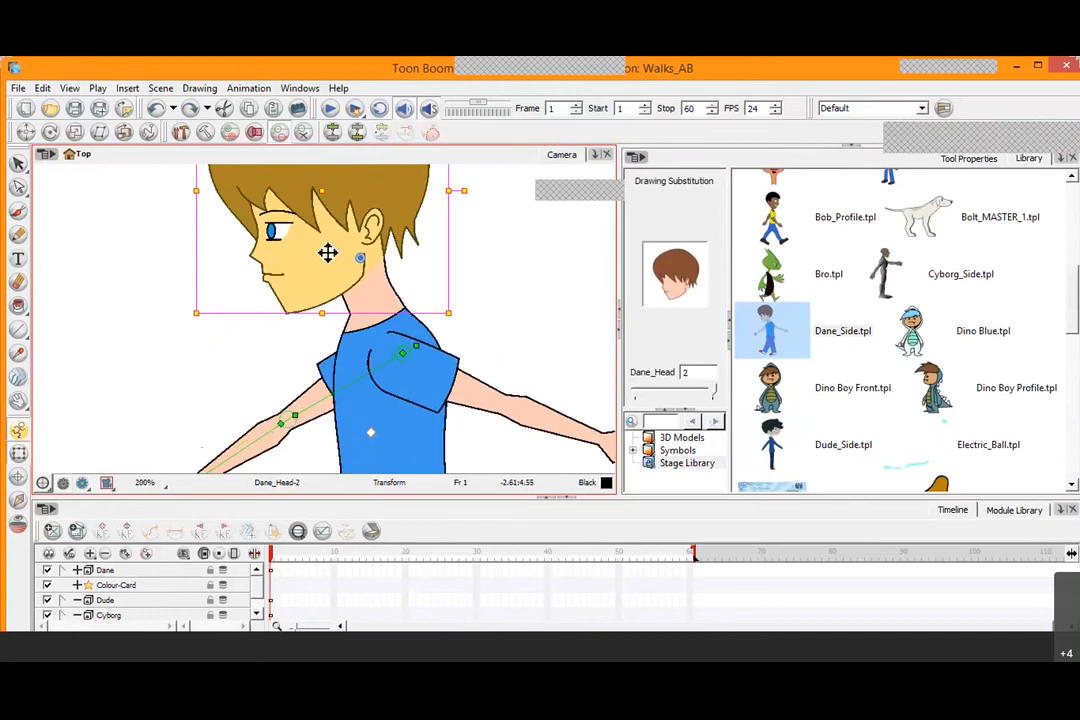
key(space)
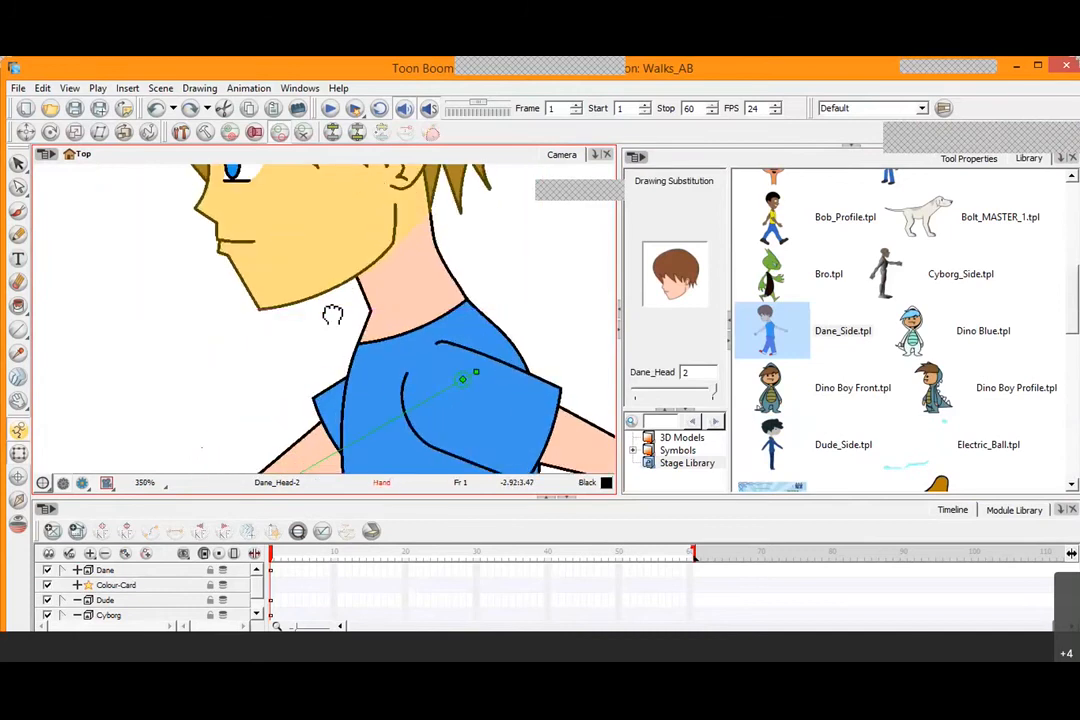
drag(332, 315, 402, 410)
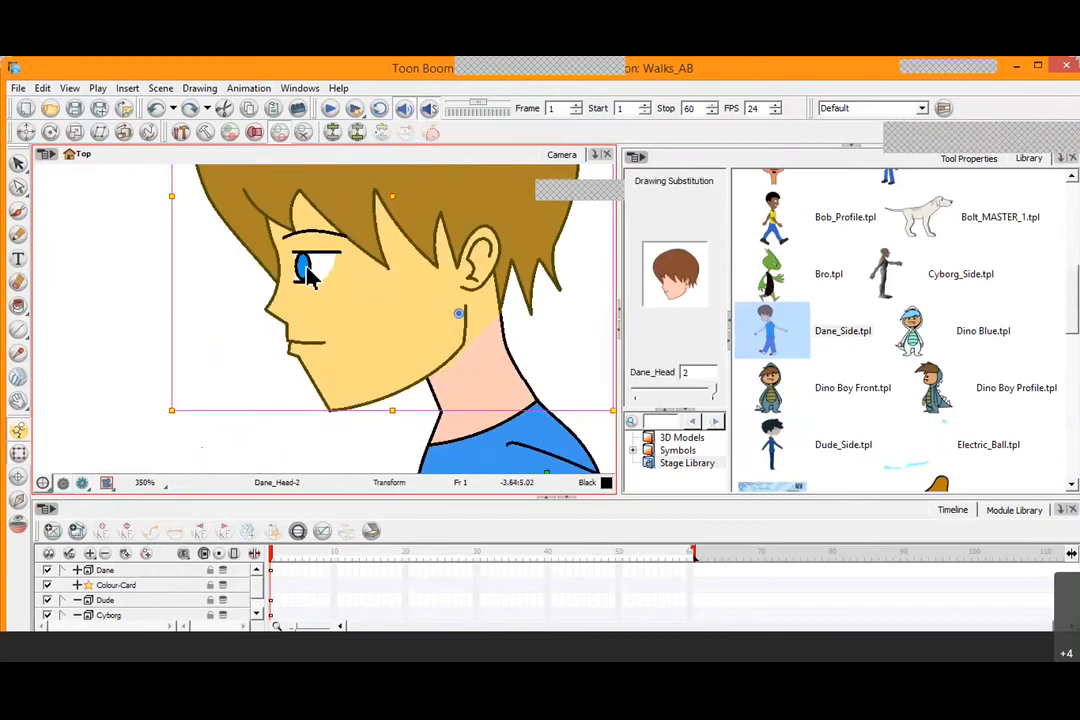
click(305, 268)
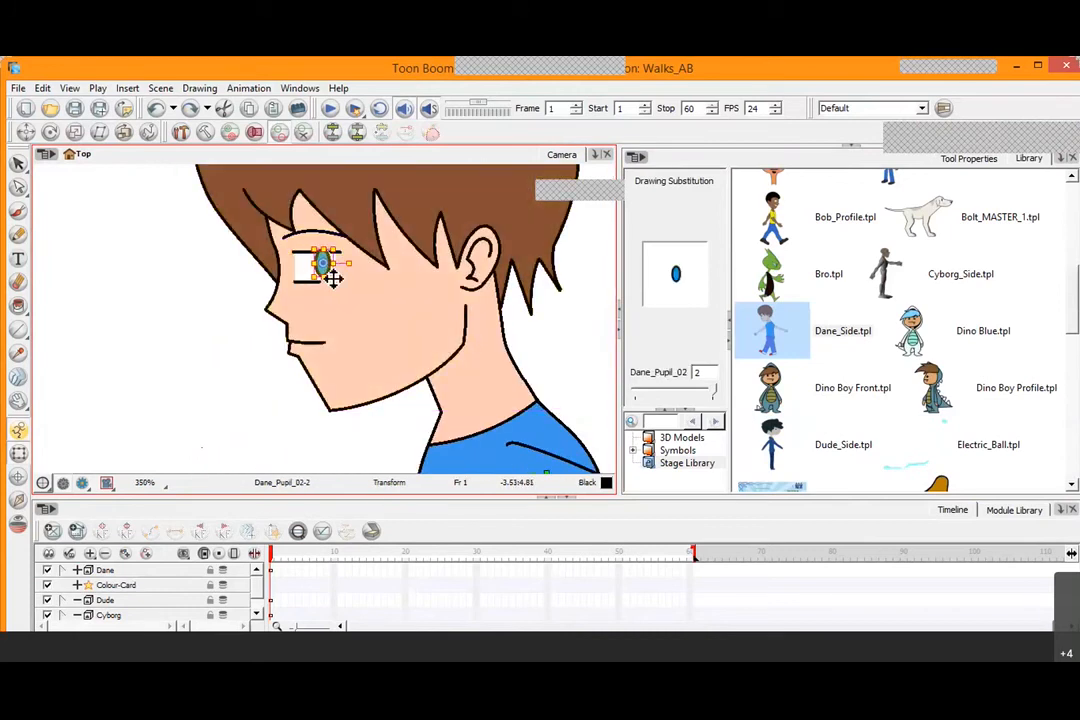
mouse_move(310, 278)
mouse_down()
mouse_move(350, 284)
mouse_move(313, 282)
mouse_move(306, 265)
mouse_move(312, 287)
mouse_move(357, 270)
mouse_move(321, 251)
mouse_move(325, 282)
mouse_move(309, 280)
mouse_move(342, 282)
mouse_move(330, 338)
mouse_move(316, 282)
mouse_move(328, 282)
mouse_move(314, 286)
mouse_move(307, 274)
mouse_move(333, 195)
mouse_move(321, 144)
mouse_up()
key(1)
key(1)
key(1)
key(1)
key(1)
key(1)
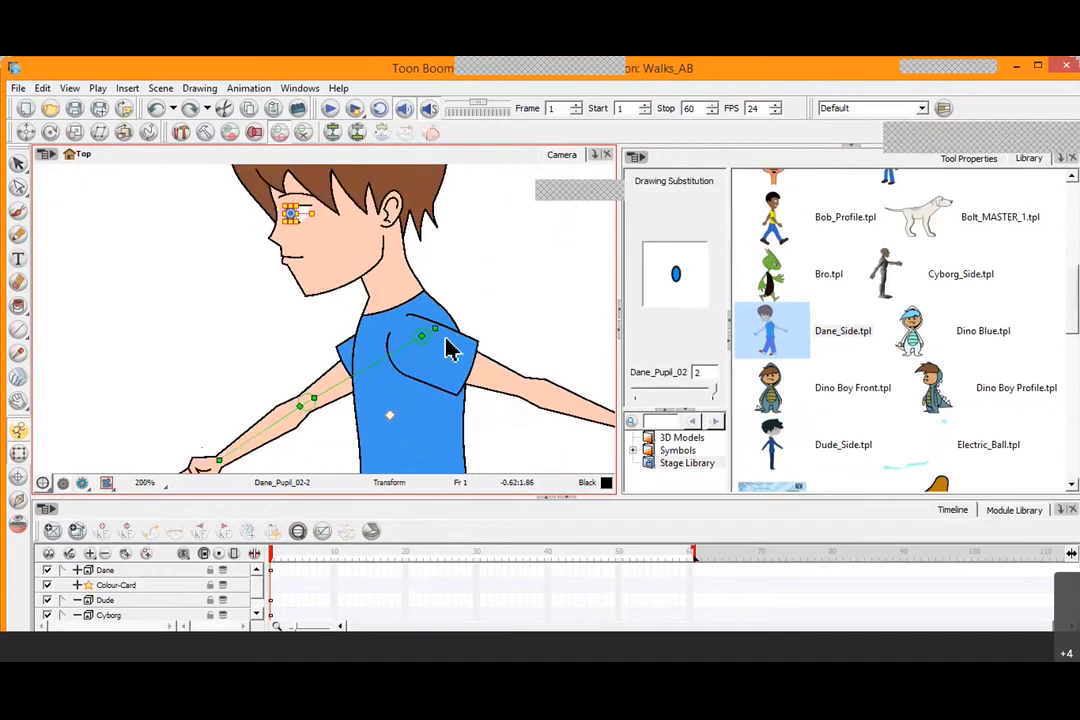
Rotate Dane's rear upper leg about the hip so the whole leg swings further back
key(space)
scroll(432, 180, down, 10)
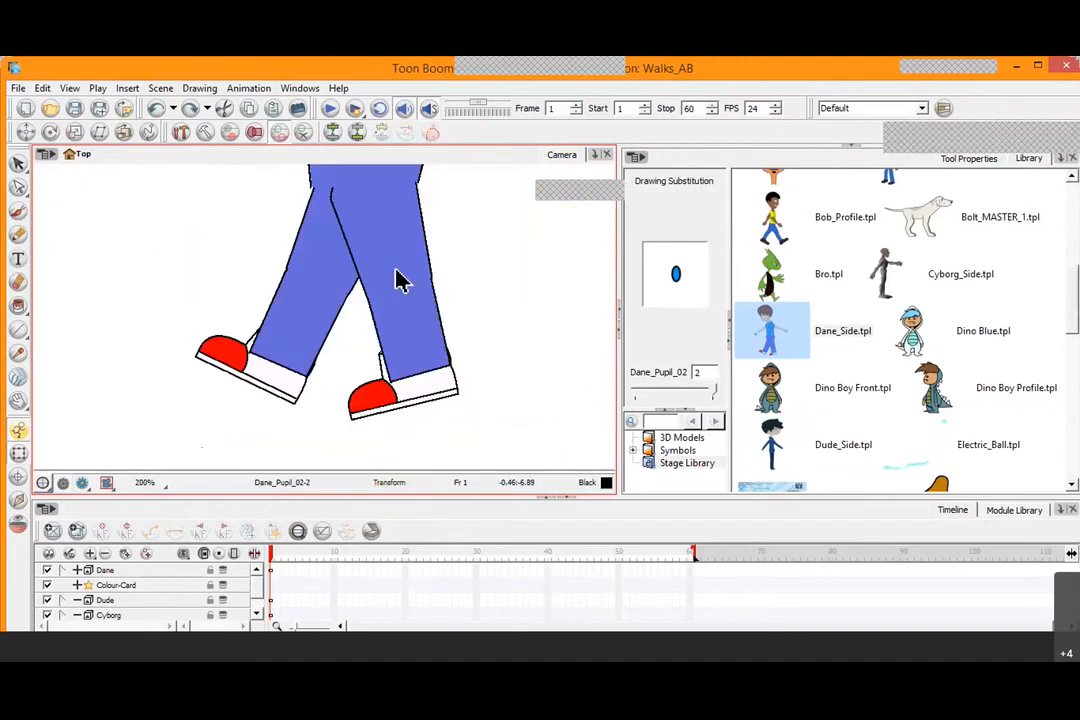
click(403, 282)
mouse_move(458, 294)
mouse_down()
mouse_move(419, 306)
mouse_move(525, 243)
mouse_move(366, 345)
mouse_move(528, 243)
mouse_up()
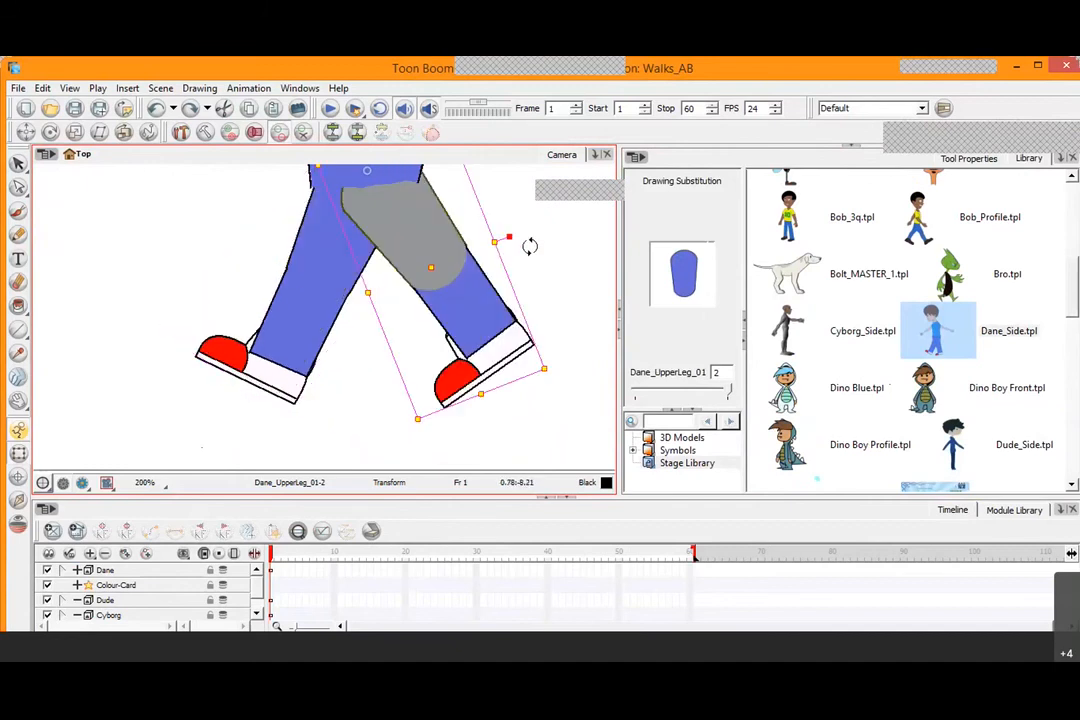
Try rotating Dane's front lower leg at the knee and its shoe at the ankle, undoing the test poses
click(316, 340)
mouse_move(371, 320)
mouse_down()
mouse_move(388, 277)
mouse_move(380, 305)
mouse_up()
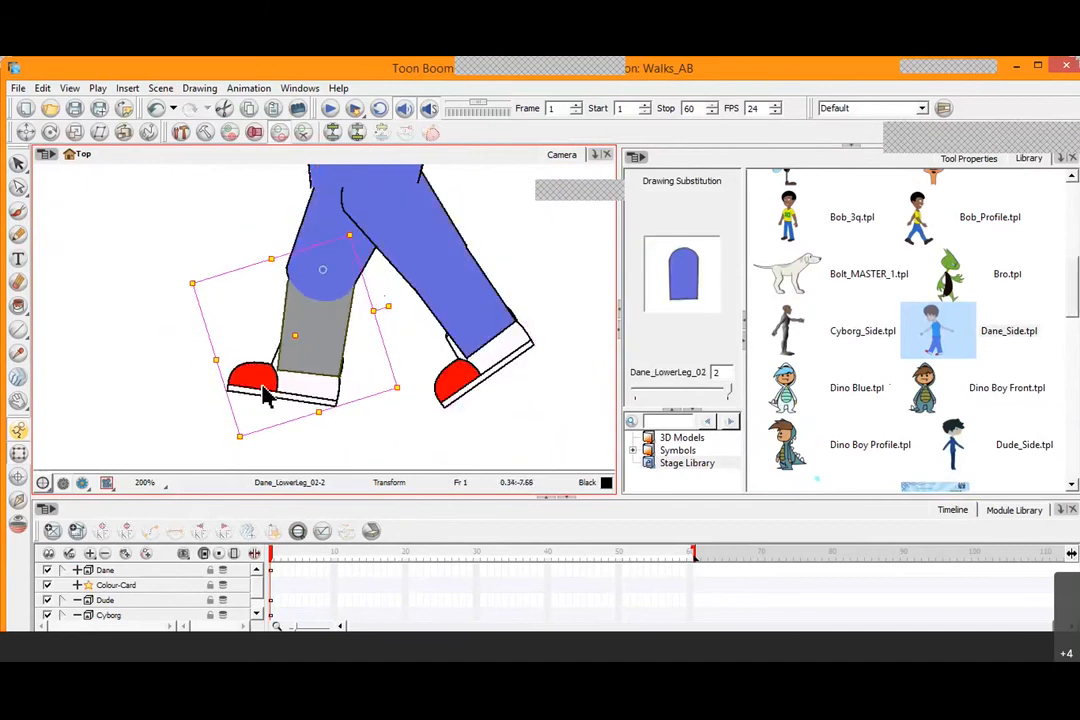
click(263, 388)
mouse_move(359, 362)
mouse_down()
mouse_move(354, 325)
mouse_move(372, 366)
mouse_up()
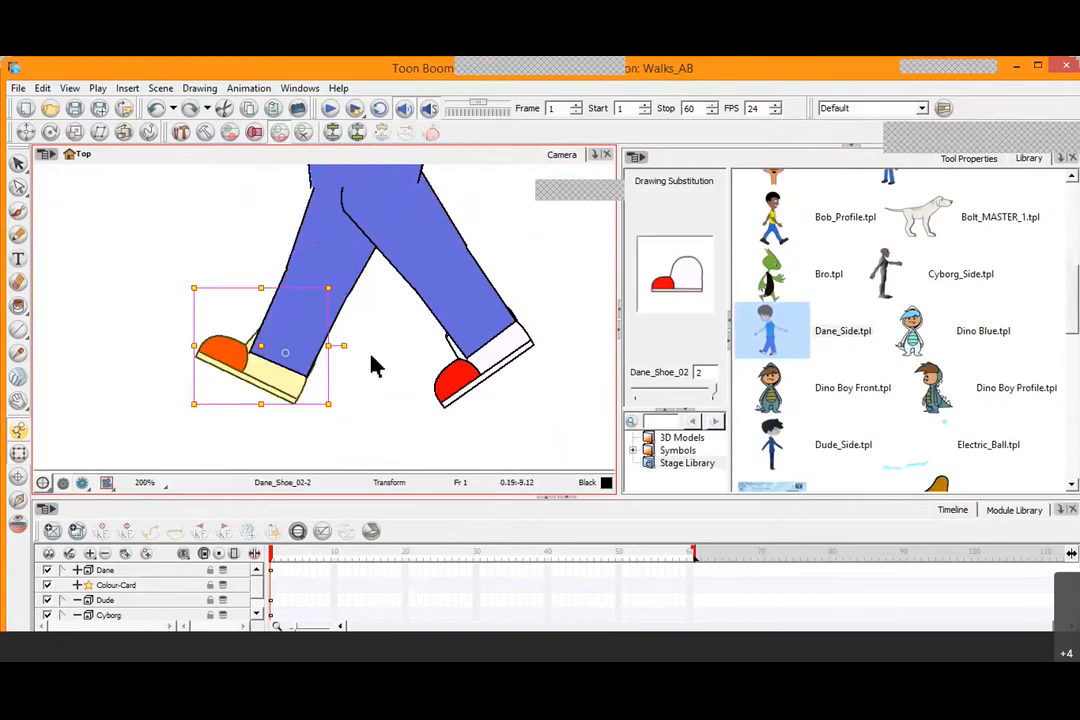
scroll(365, 345, down, 4)
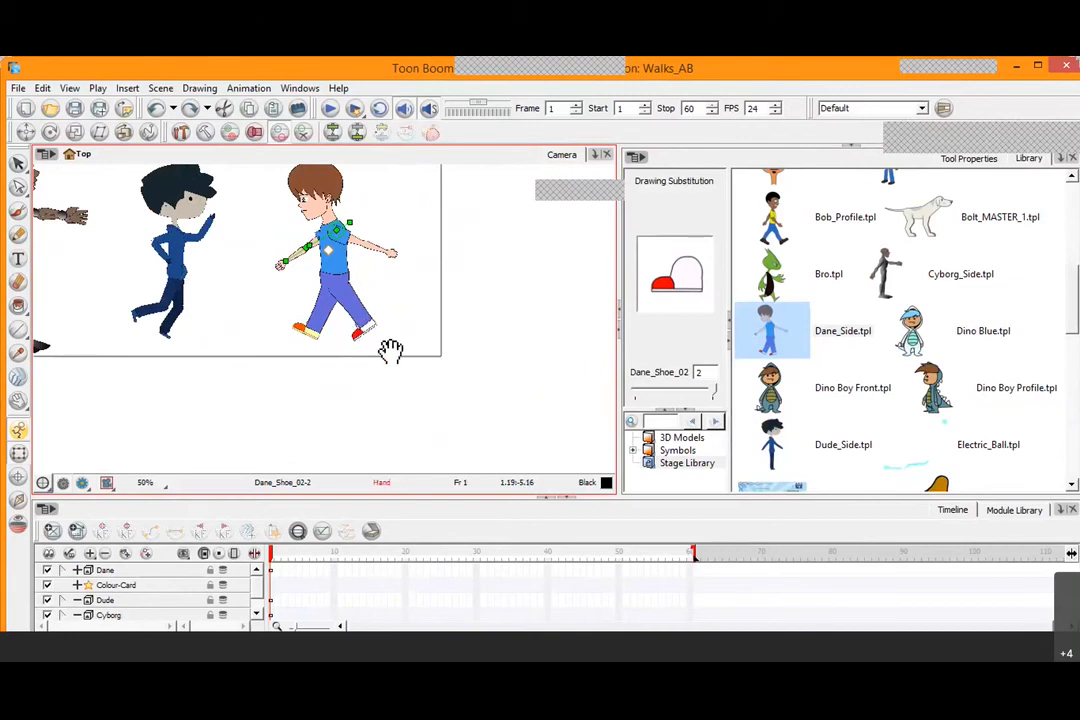
drag(390, 350, 436, 420)
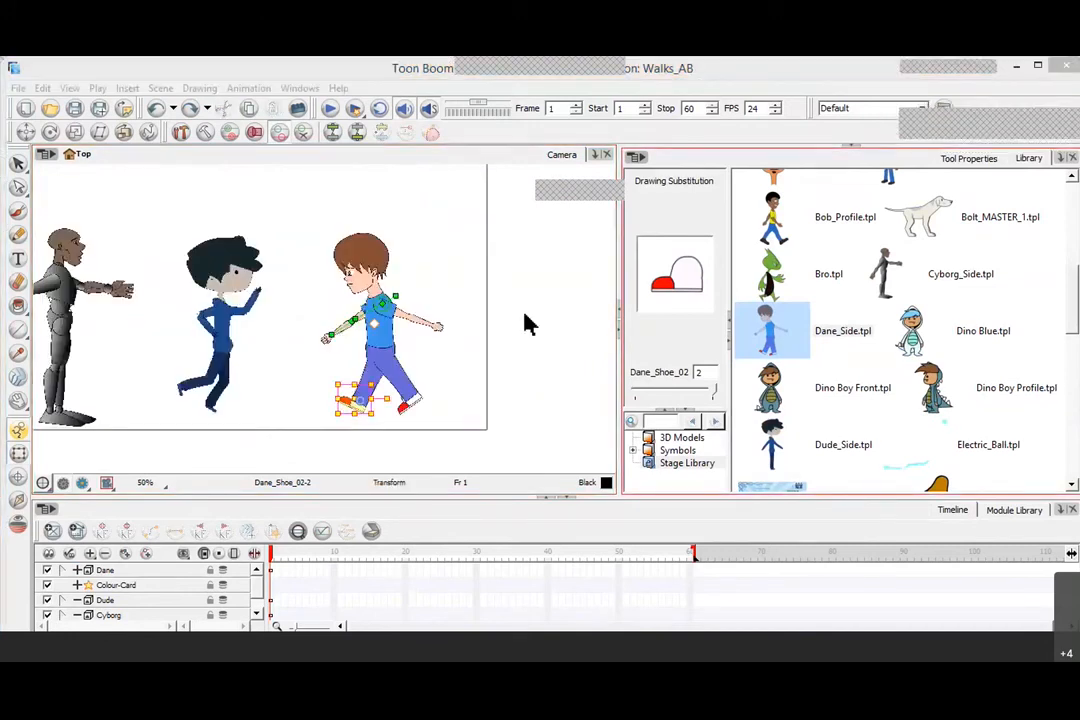
click(848, 148)
drag(848, 148, 848, 268)
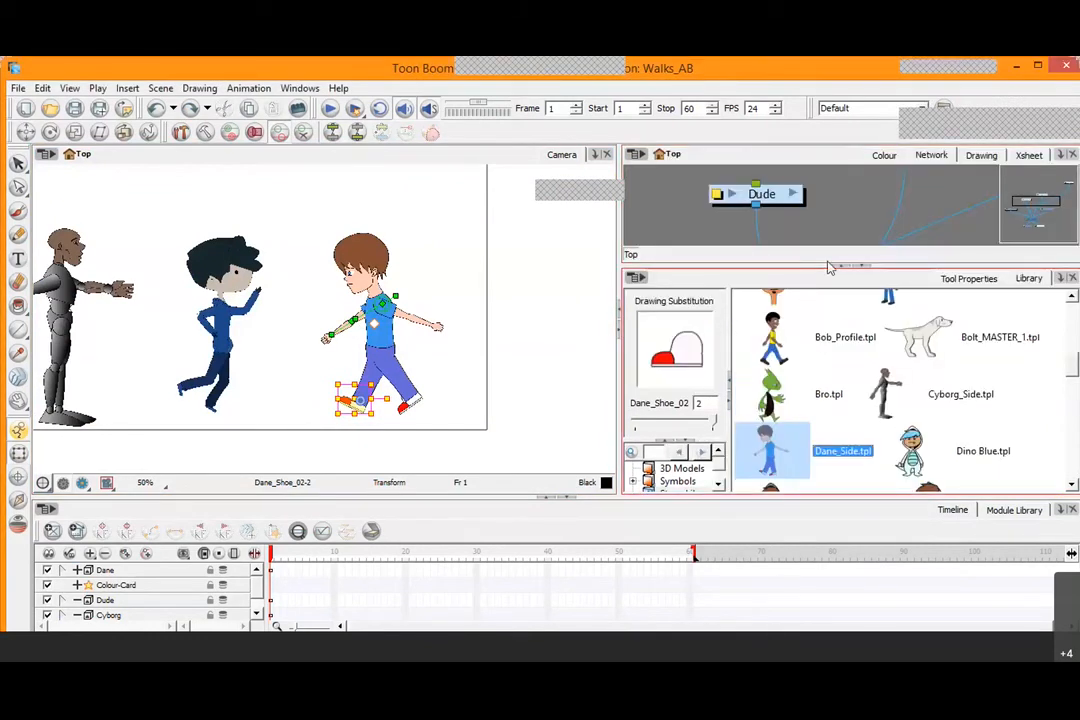
drag(842, 268, 850, 148)
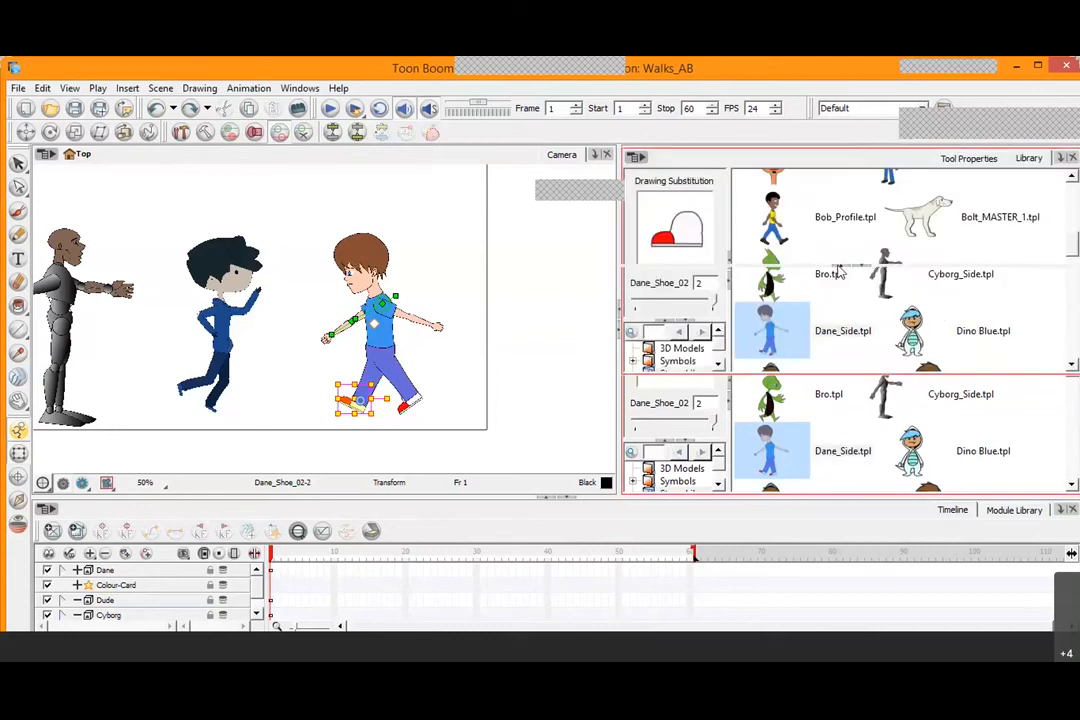
Select Dane's entire rig and flip it horizontally back and forth, leaving him facing the same way as Dude
click(945, 162)
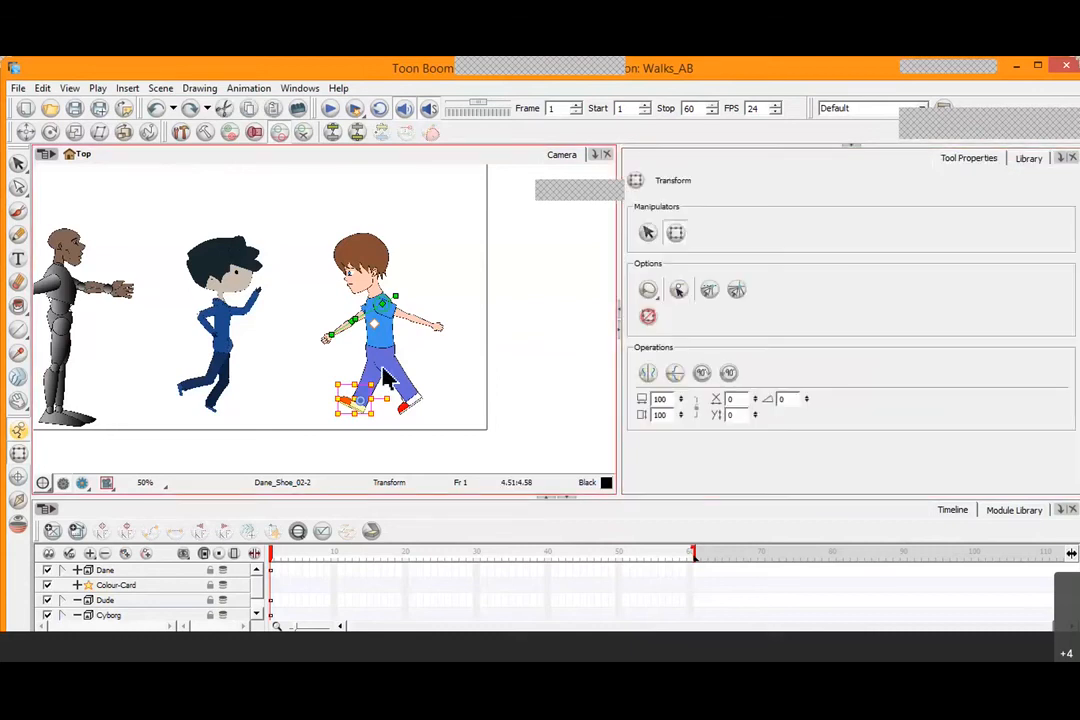
key(2)
key(b)
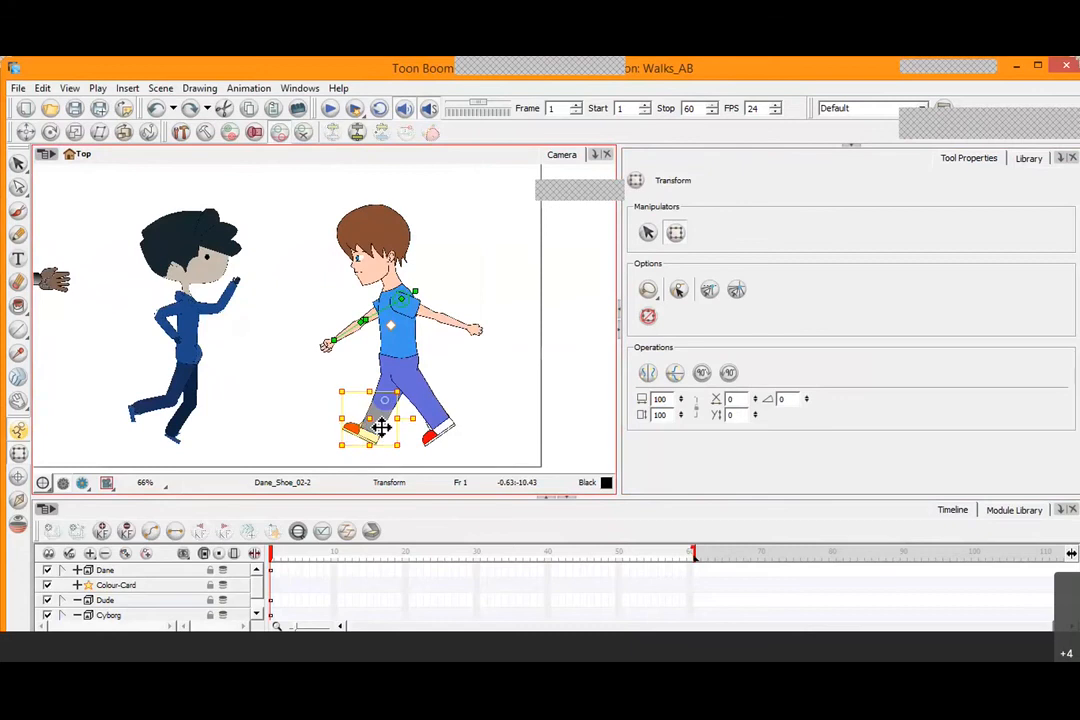
key(b)
key(b)
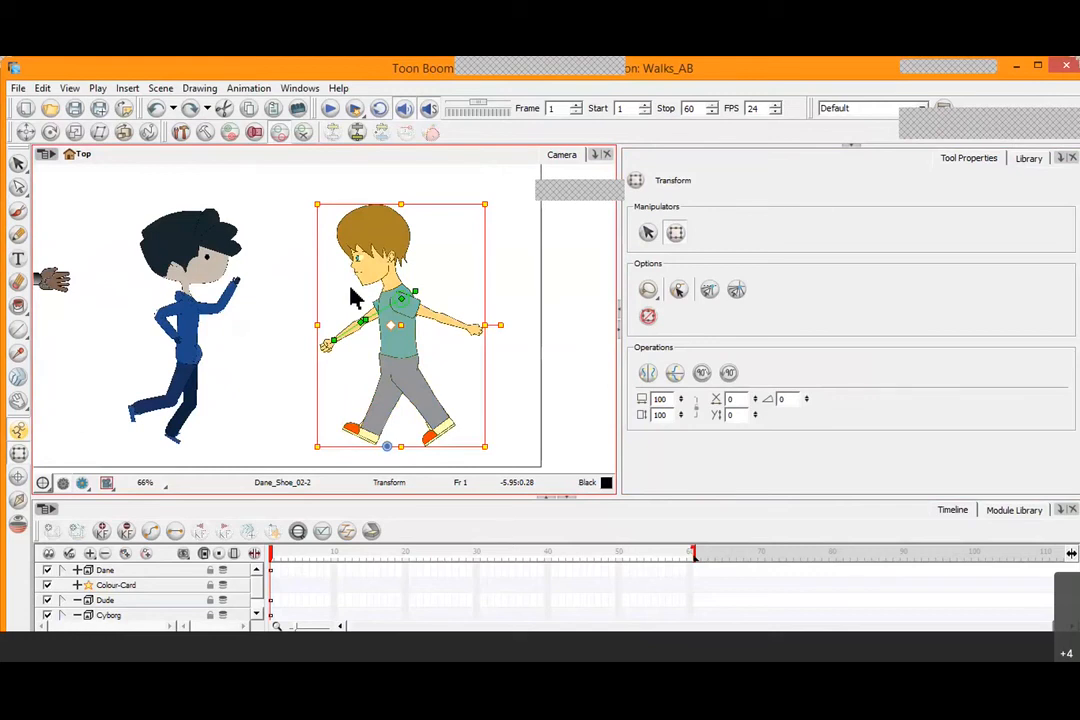
click(710, 168)
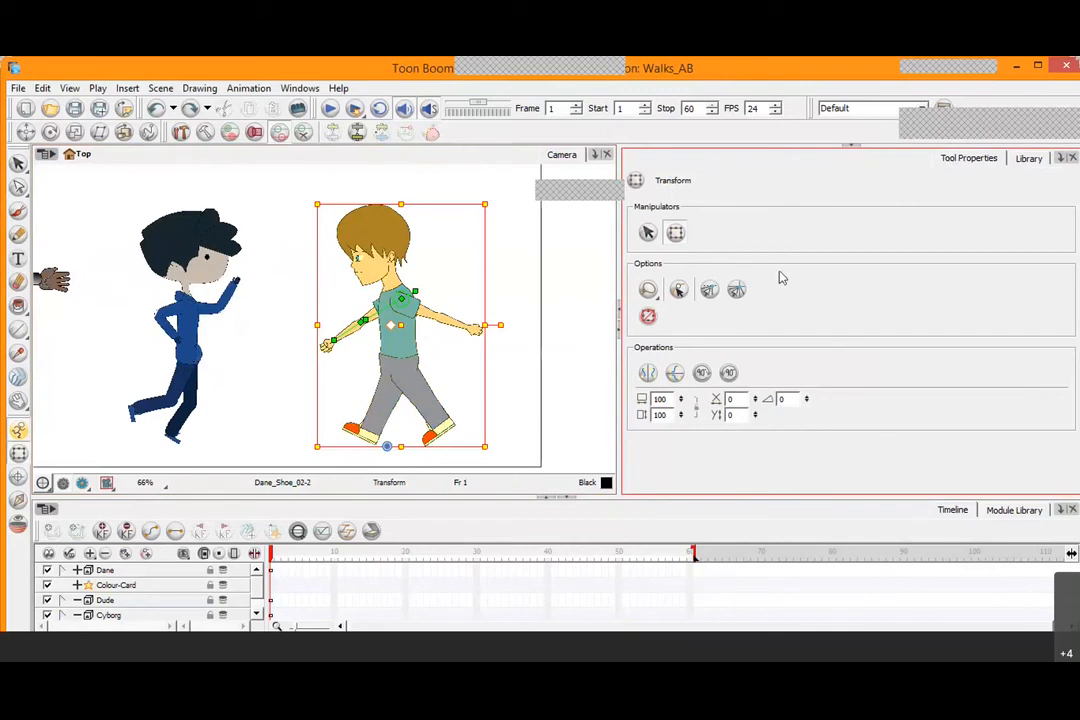
click(650, 373)
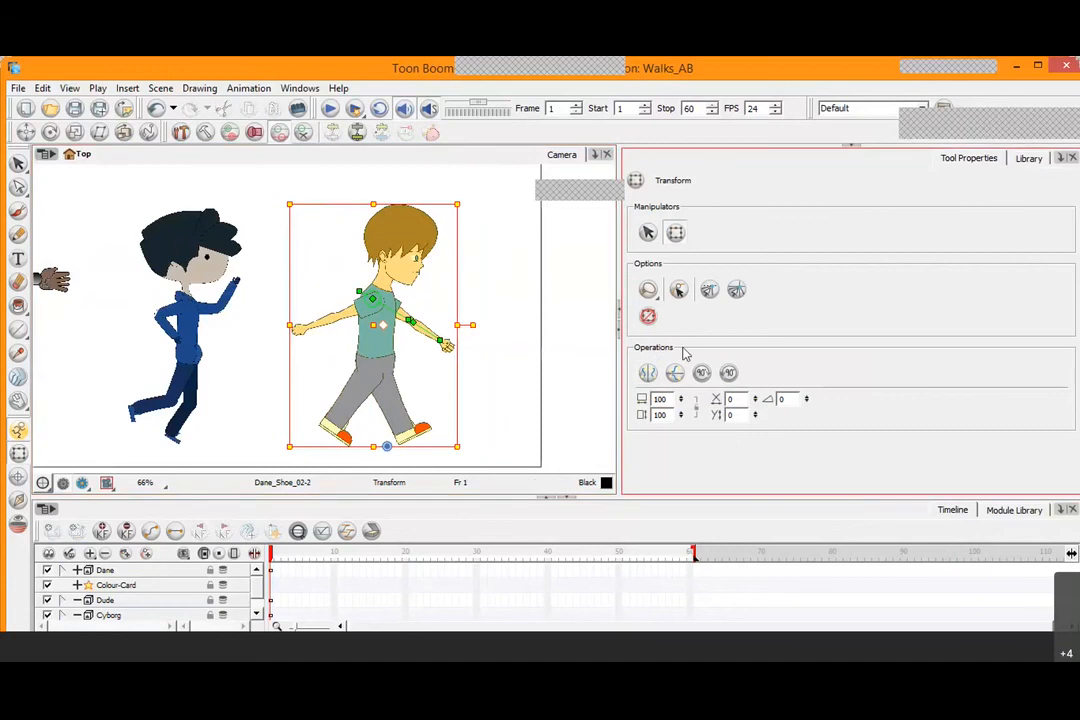
click(649, 373)
click(649, 373)
click(649, 373)
click(649, 373)
click(649, 373)
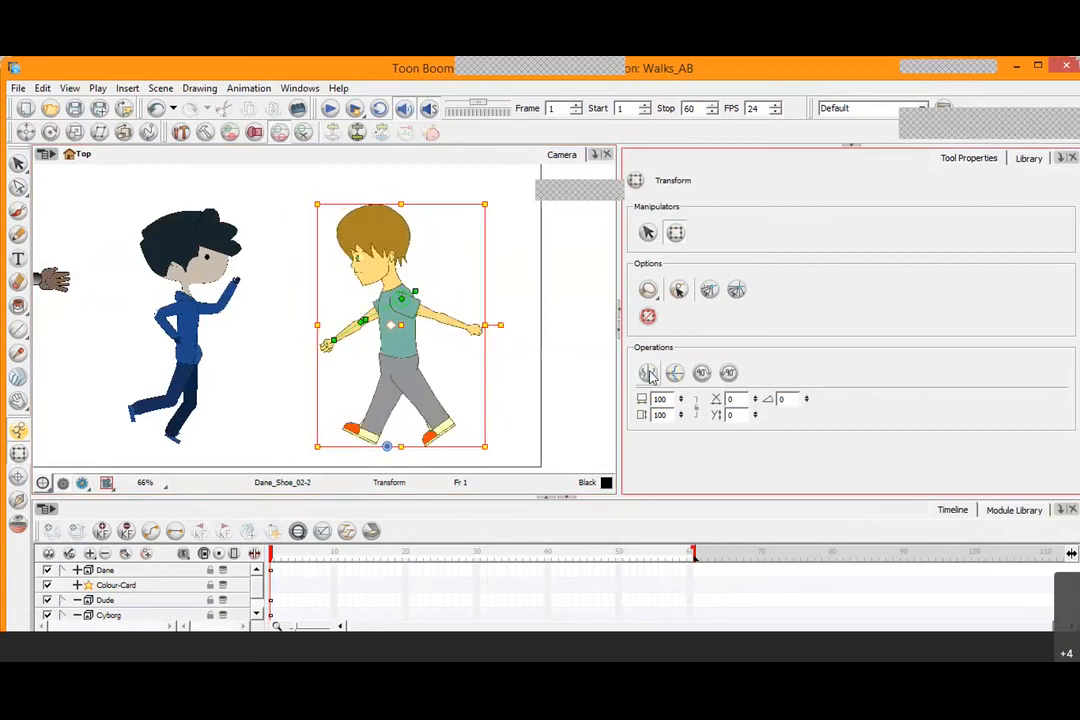
click(649, 373)
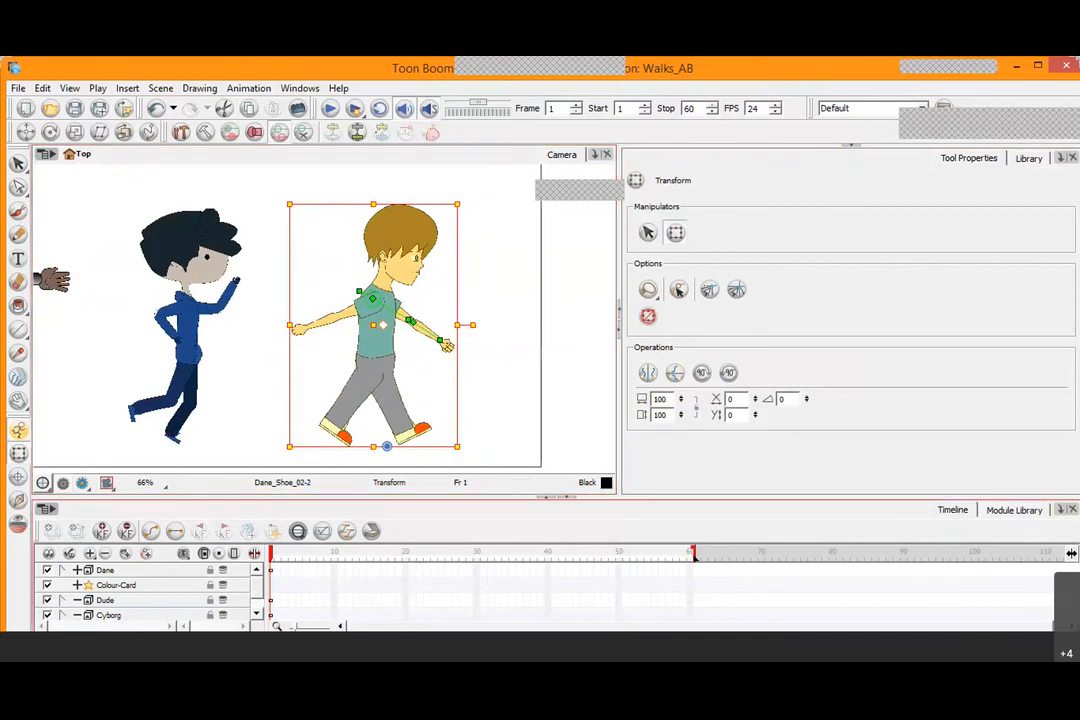
Select Dude's entire rig, flip it horizontally and flip it back to its original direction
click(178, 429)
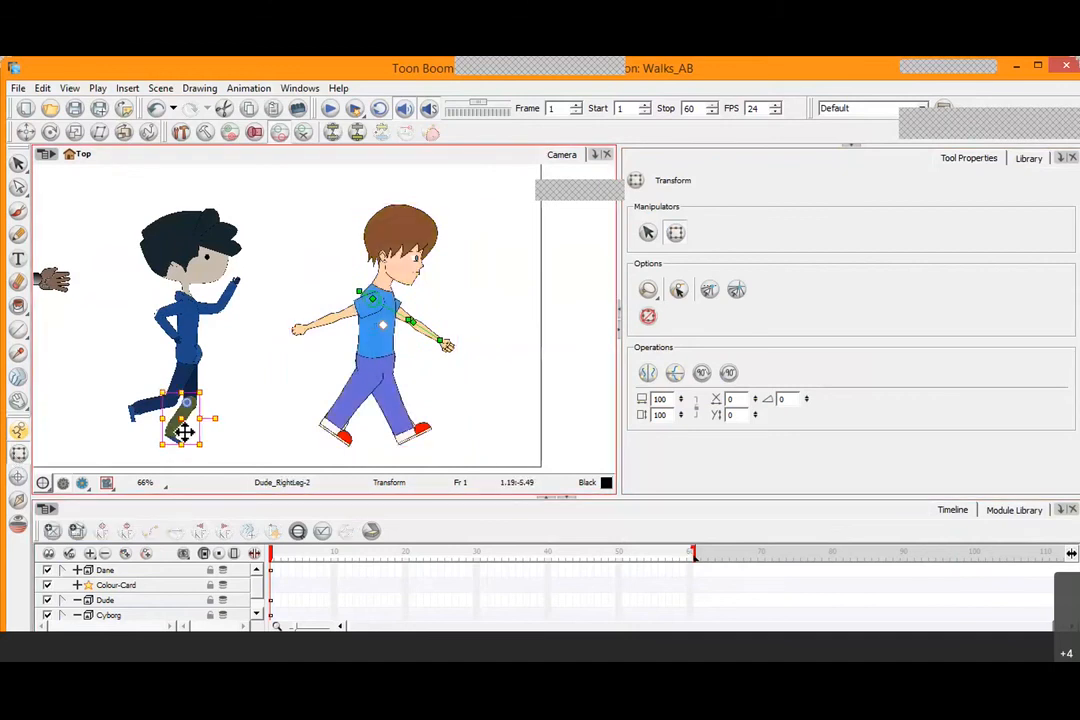
key(b)
key(b)
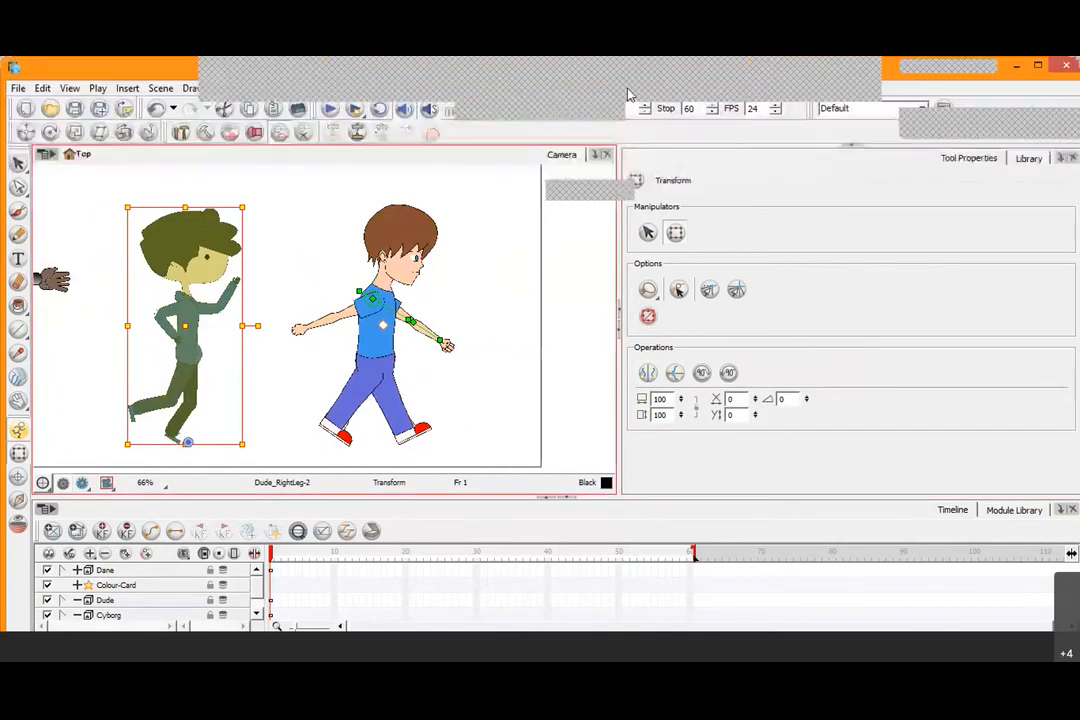
click(627, 94)
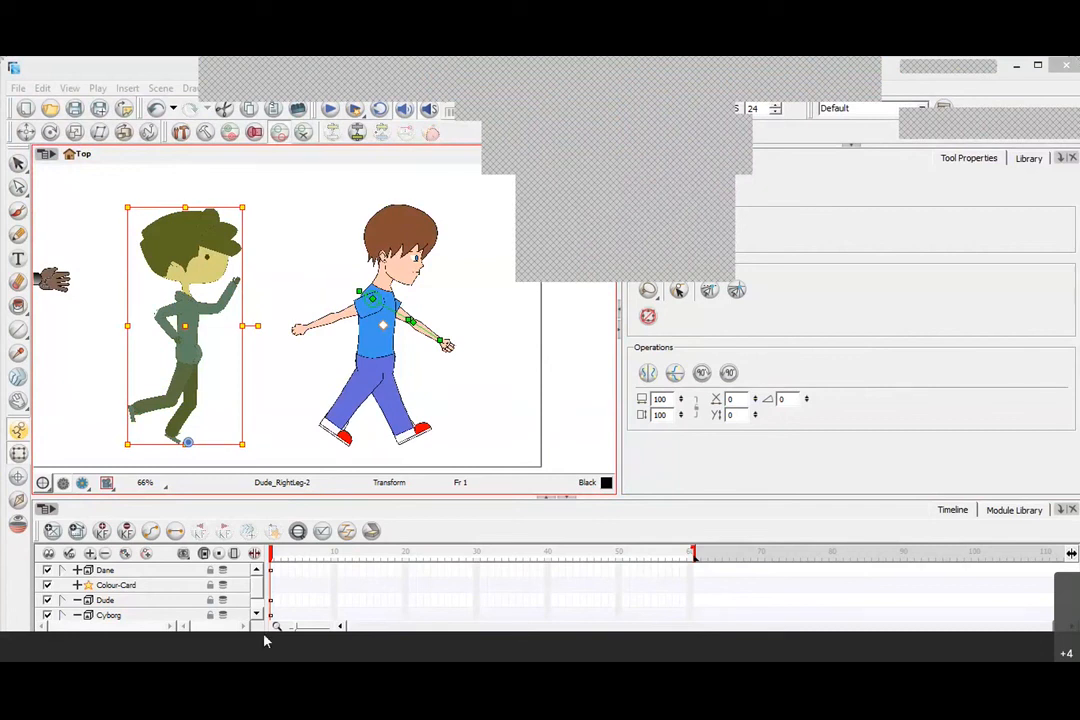
click(647, 374)
click(647, 374)
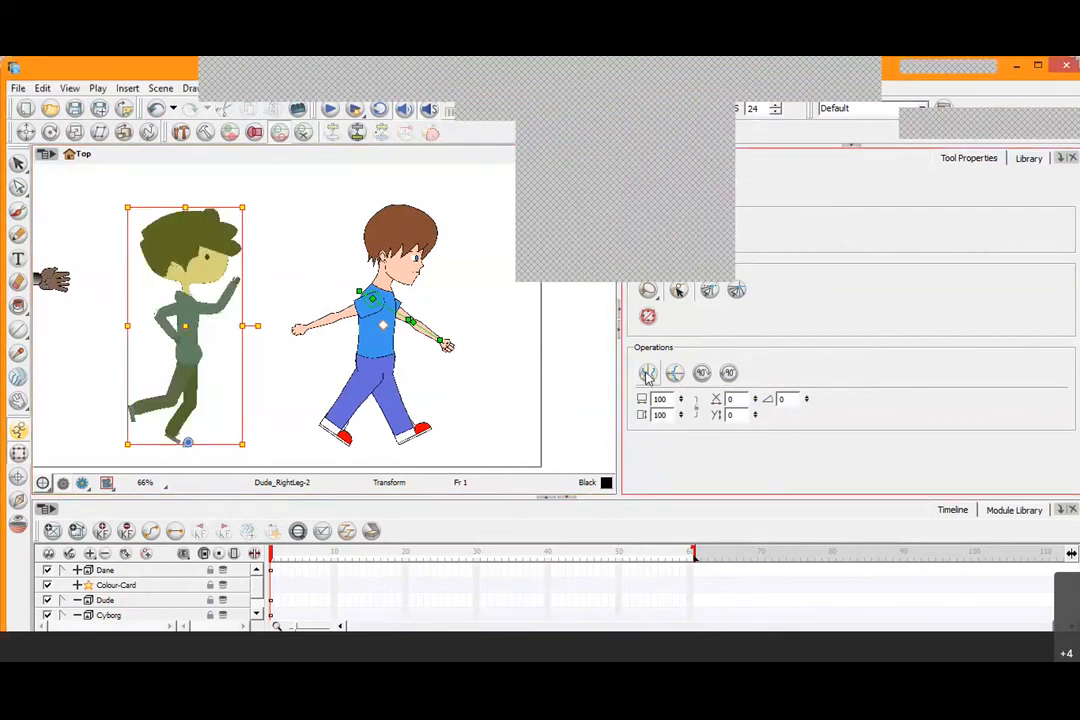
Flip Dude's rig vertically about its foot pivot, and flip it back upright
click(677, 374)
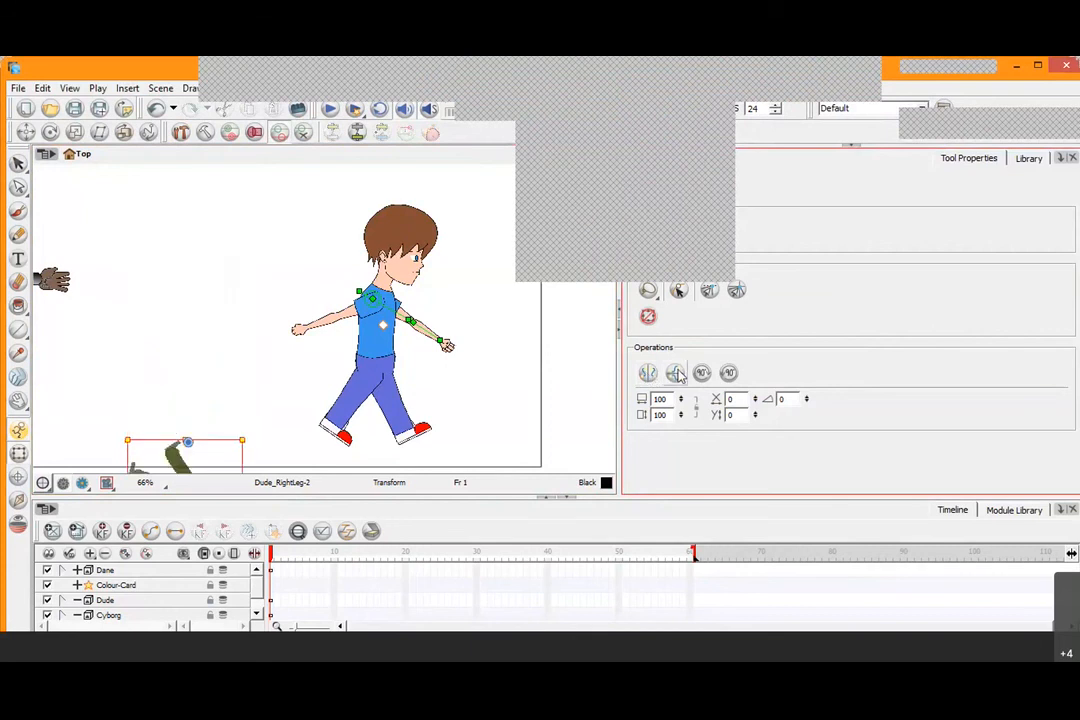
key(space)
drag(253, 421, 272, 398)
click(677, 374)
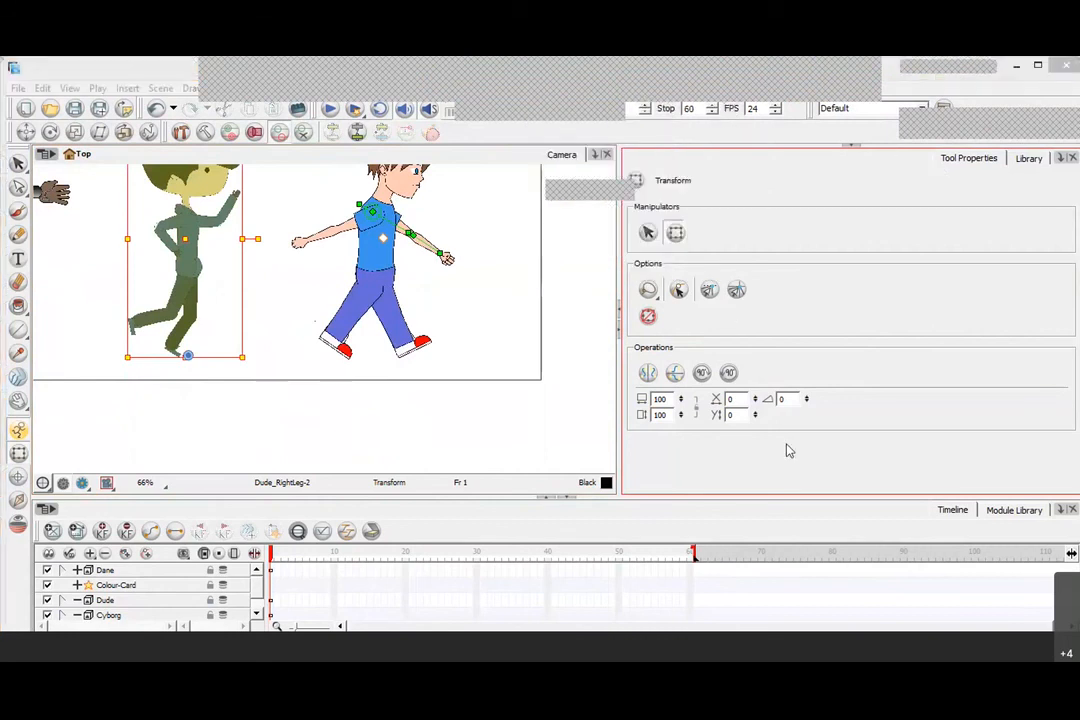
Import the Bro.tpl template from the library into the scene
click(1027, 159)
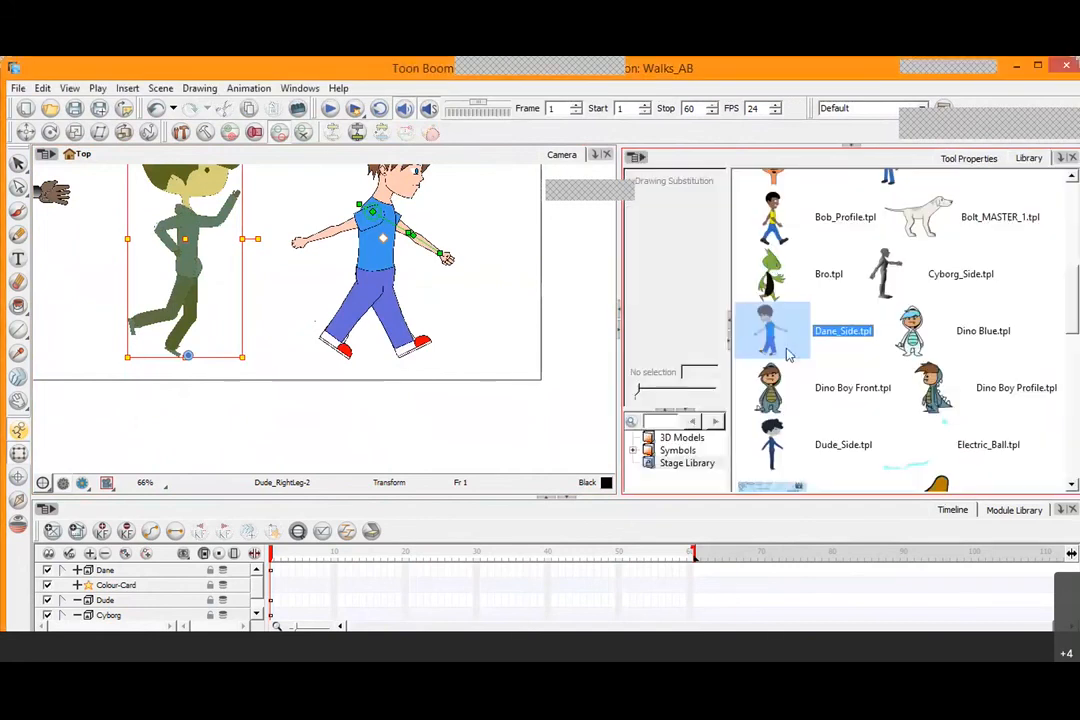
click(768, 282)
drag(768, 287, 520, 317)
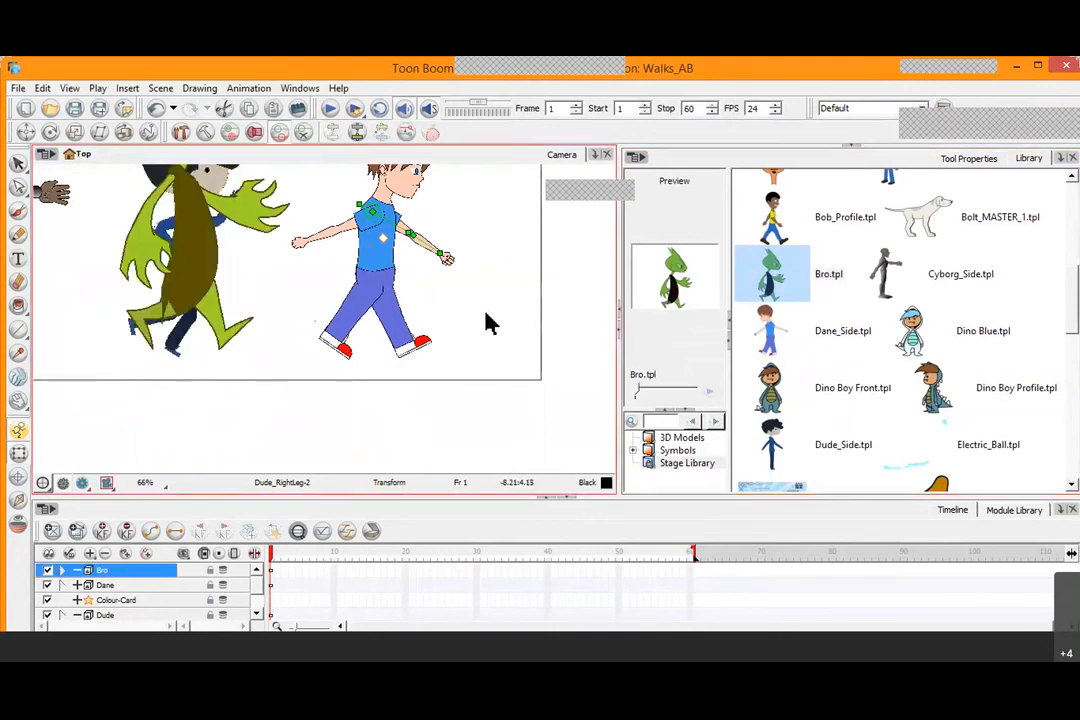
Select Bro's entire rig, move it beside Dane just outside the camera frame, and scale it down proportionally
key(1)
key(1)
key(1)
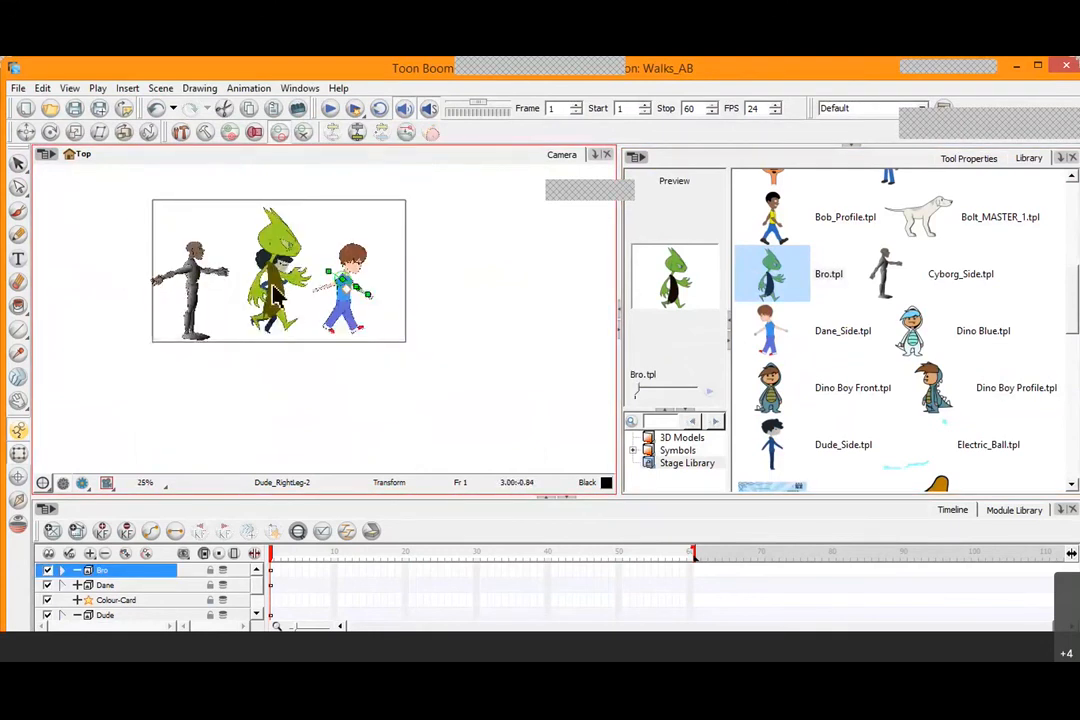
click(278, 294)
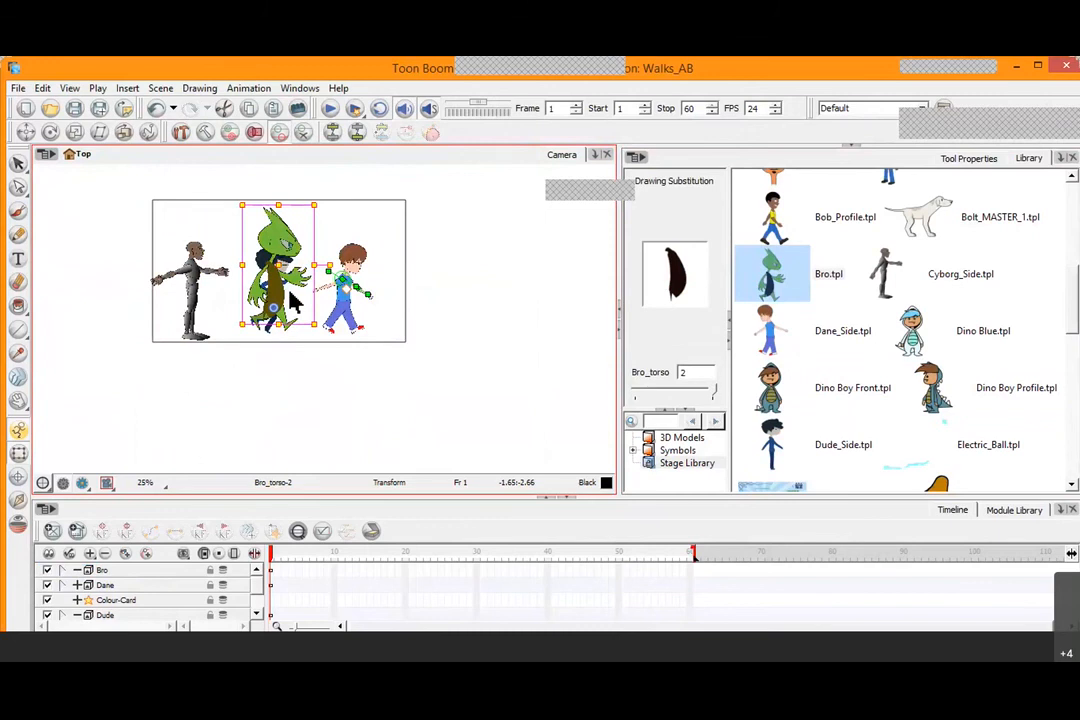
key(b)
key(b)
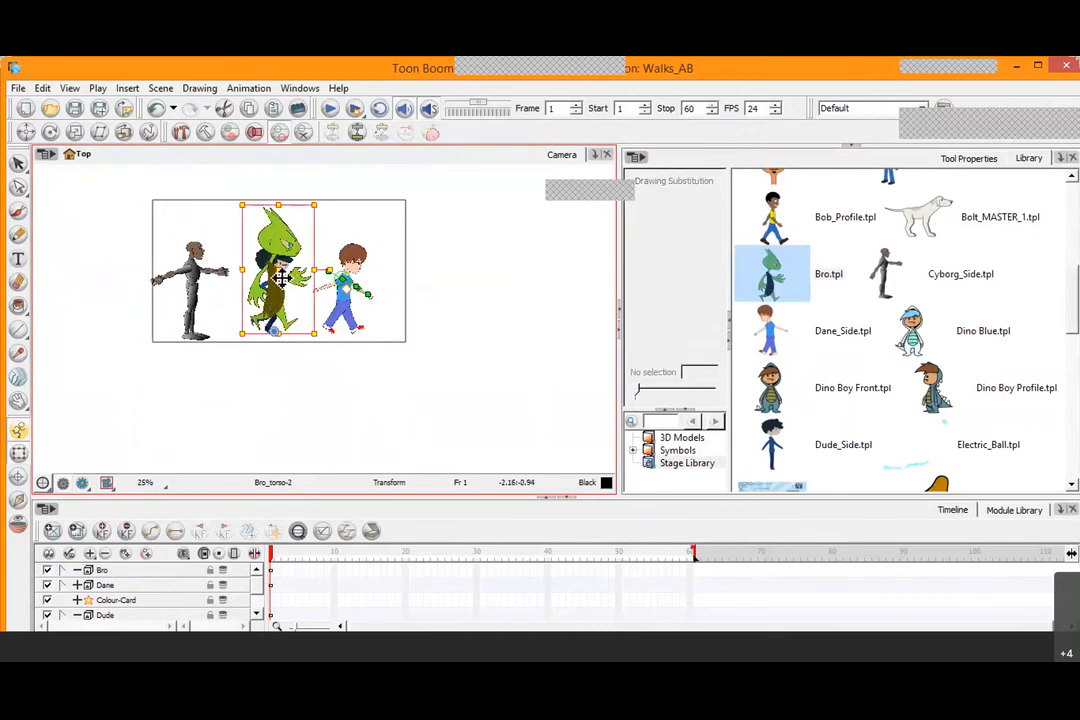
drag(280, 278, 445, 278)
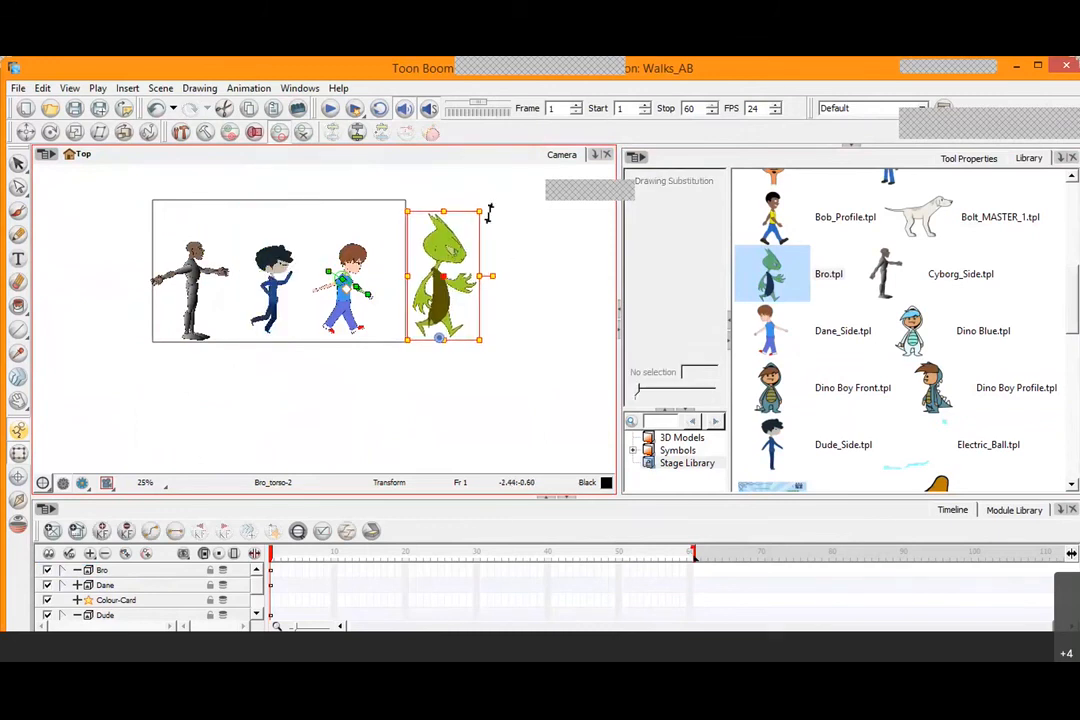
drag(485, 212, 265, 312)
Pose Bro's right arm with its deformer by turning the hand, bending the elbow forward and rotating the upper arm at the shoulder
key(2)
key(2)
key(space)
drag(532, 271, 393, 277)
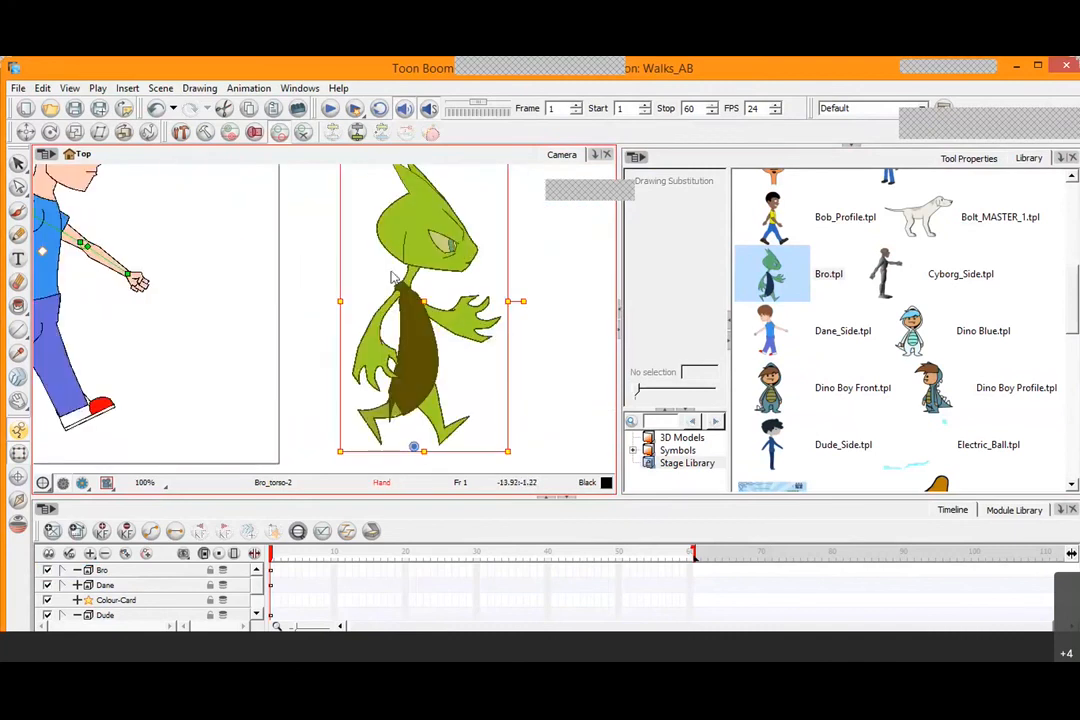
click(335, 352)
key(2)
key(space)
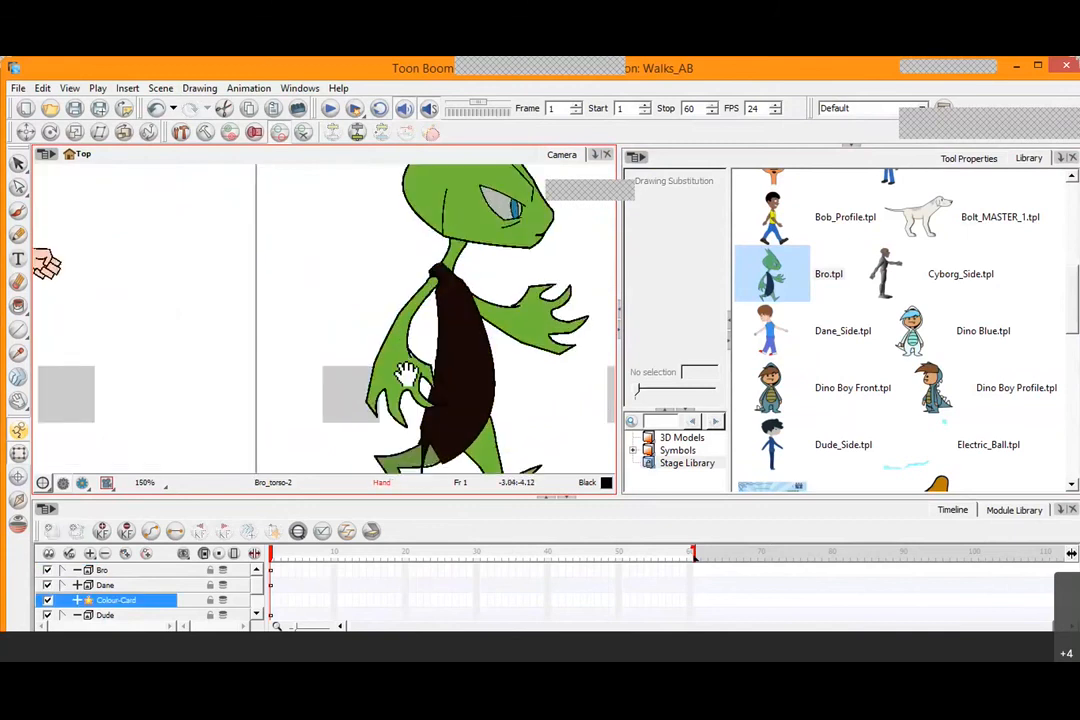
drag(405, 375, 315, 325)
click(325, 283)
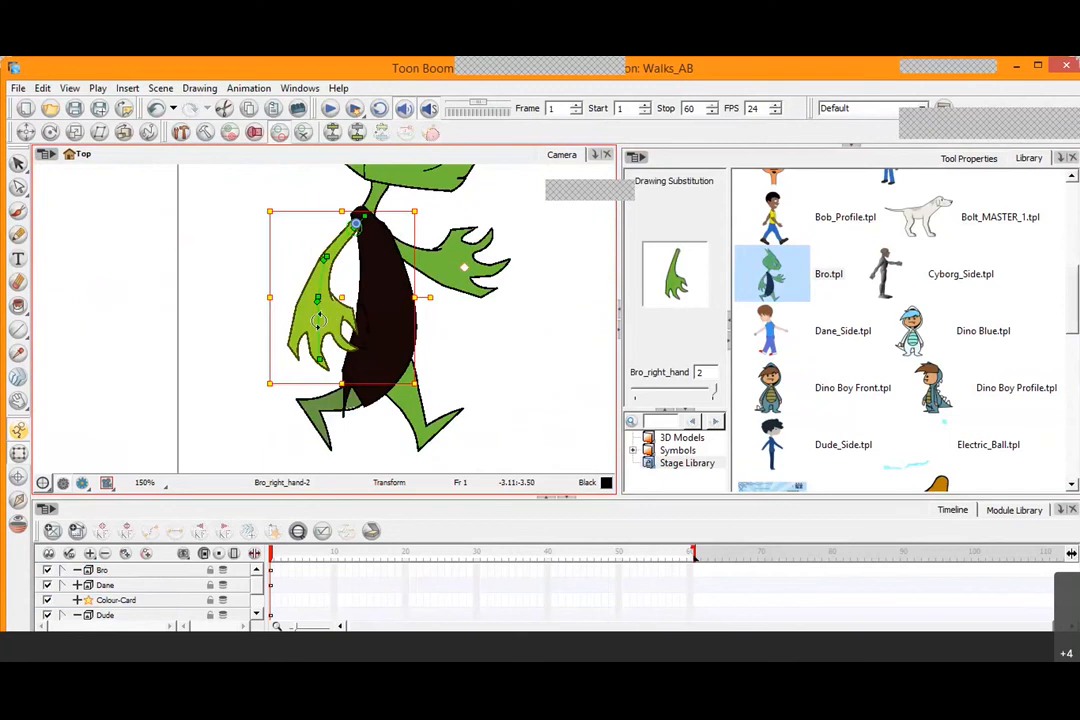
mouse_move(338, 321)
mouse_down()
mouse_move(362, 310)
mouse_move(330, 349)
mouse_move(356, 316)
mouse_move(349, 336)
mouse_up()
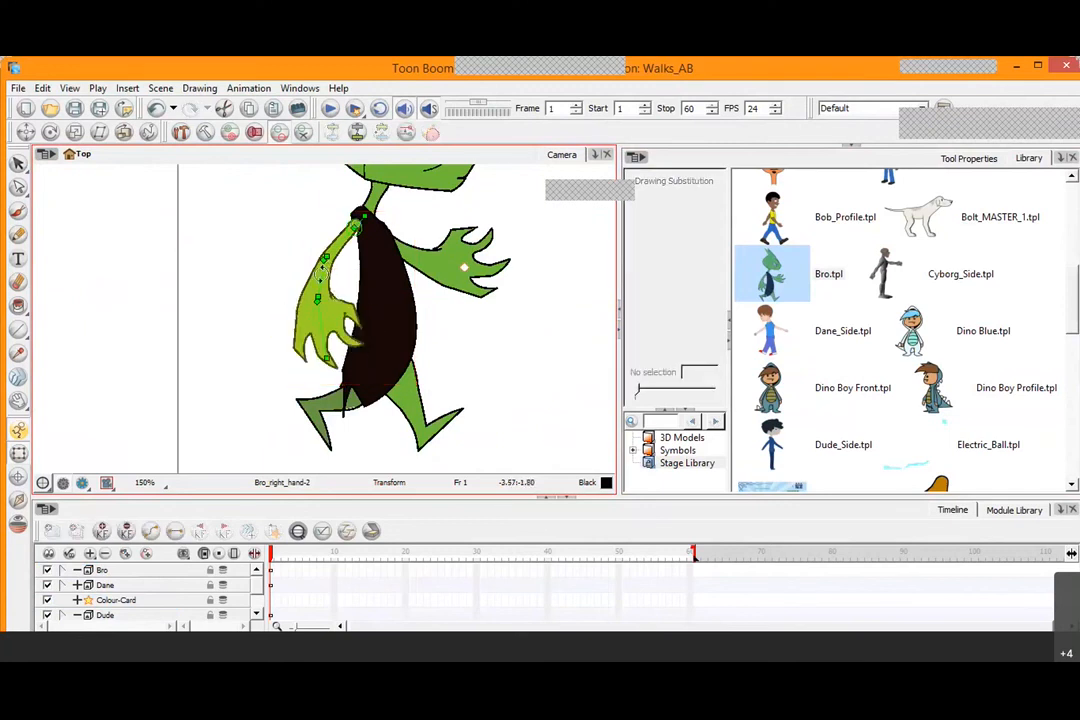
drag(320, 270, 362, 282)
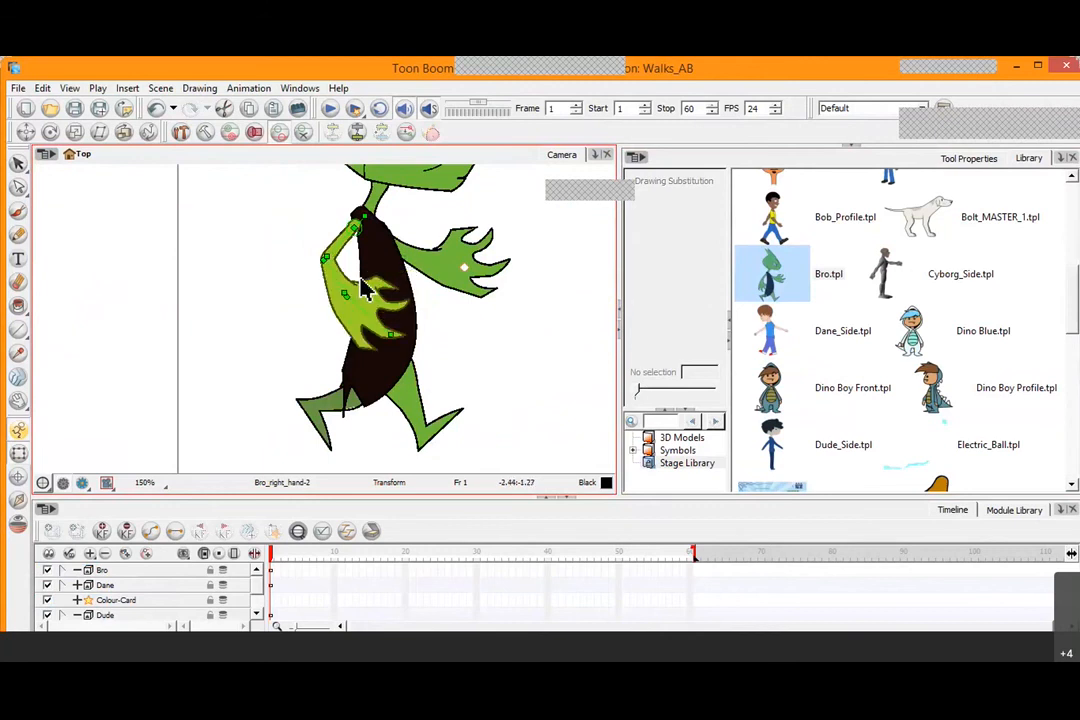
mouse_move(361, 213)
mouse_down()
mouse_move(381, 250)
mouse_move(376, 232)
mouse_up()
Bend the hand of Bro's left arm upward and swing the whole arm behind the body at the shoulder
click(434, 268)
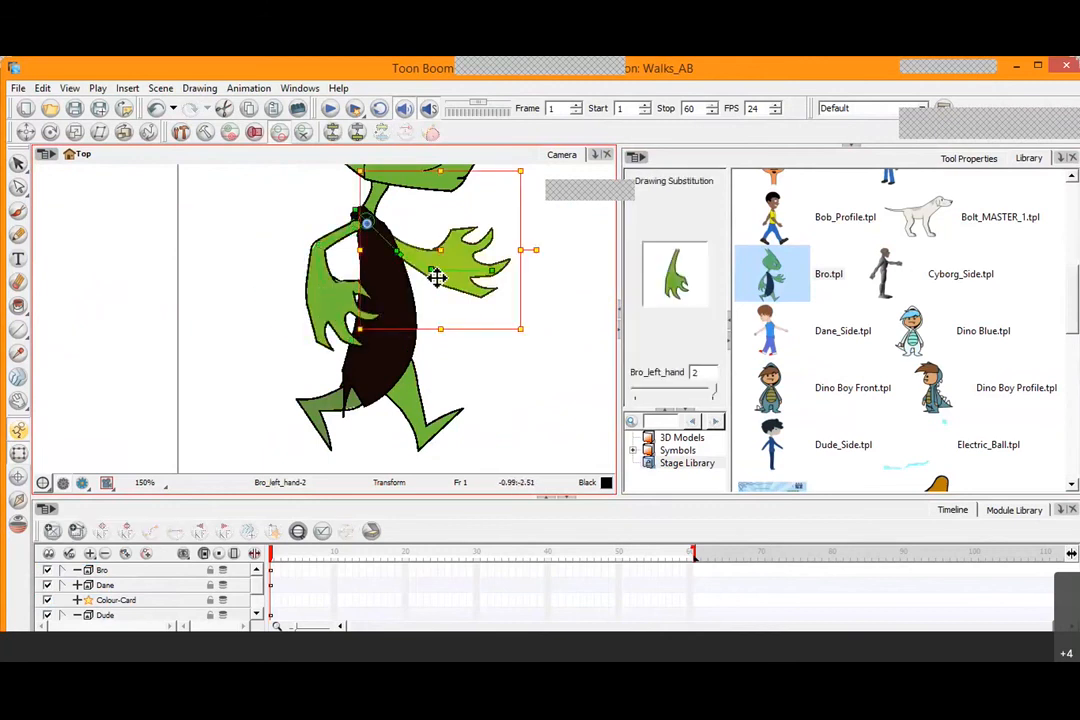
drag(461, 268, 438, 240)
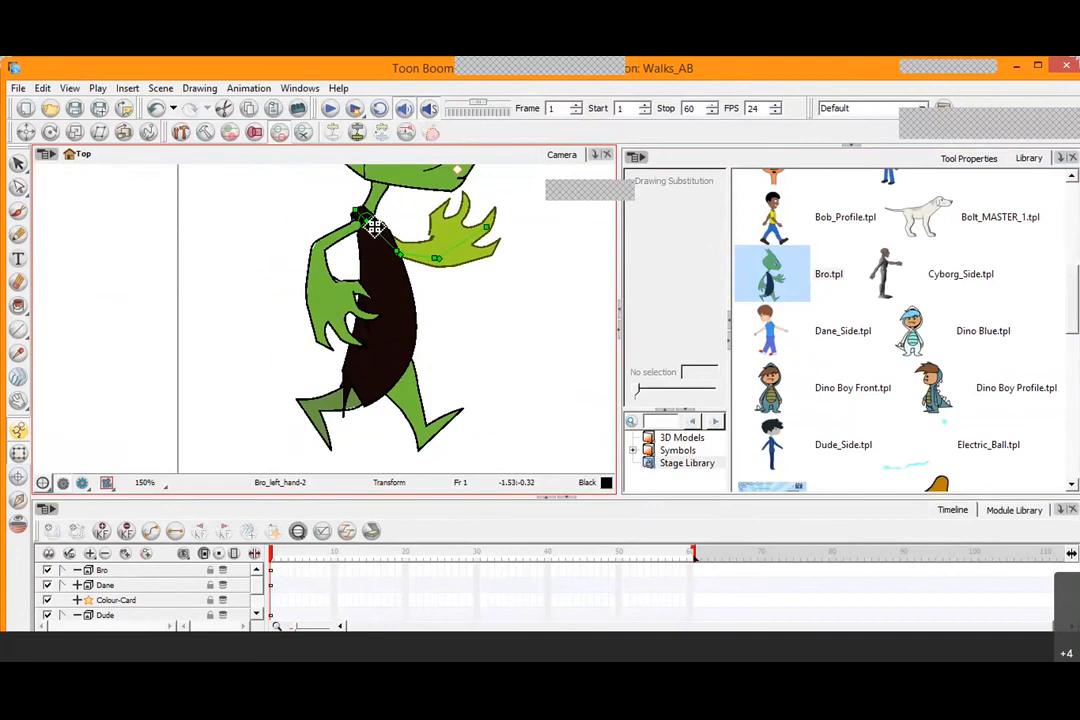
mouse_move(373, 228)
mouse_down()
mouse_move(412, 227)
mouse_move(435, 250)
mouse_move(368, 243)
mouse_up()
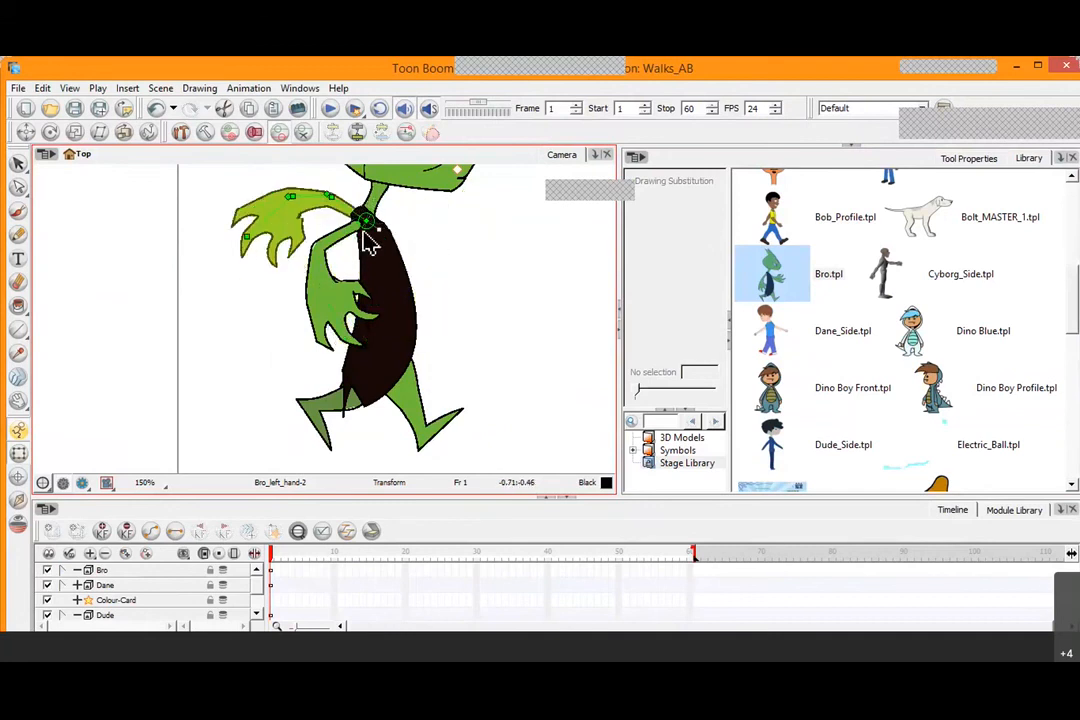
Undo the last swing of Bro's left arm at the shoulder
key(ctrl+z)
drag(424, 212, 422, 288)
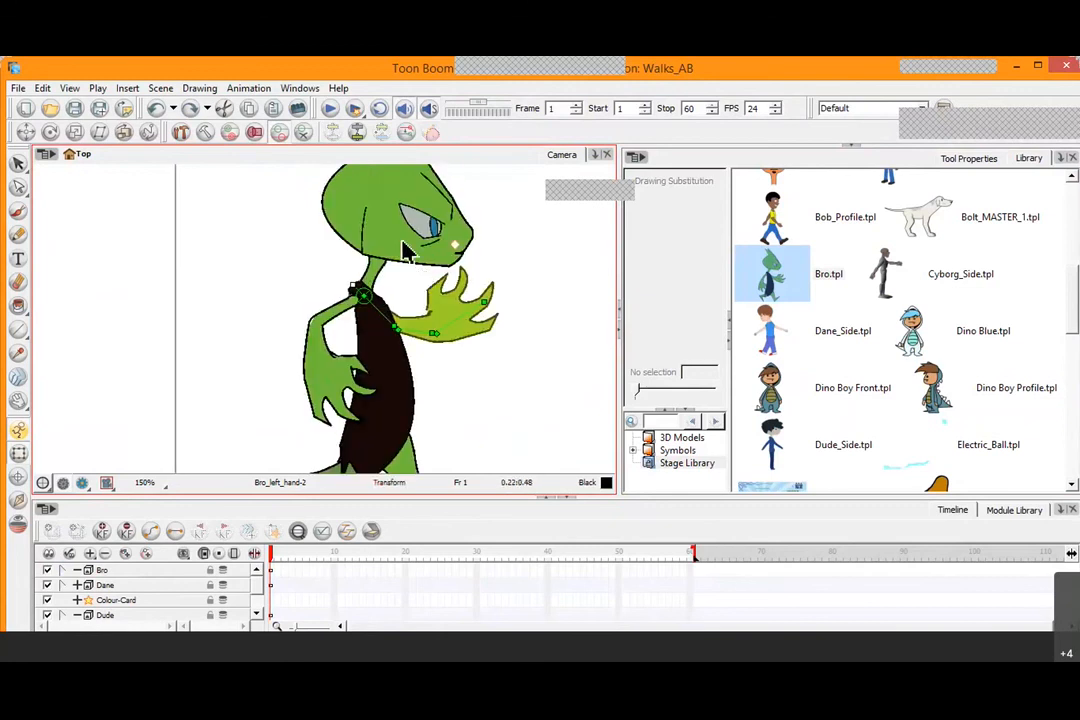
Try rotating Bro's head, and try leaning the whole upper body forward by rotating the torso
click(405, 250)
drag(489, 166, 508, 228)
key(ctrl+z)
key(b)
key(b)
key(ctrl+z)
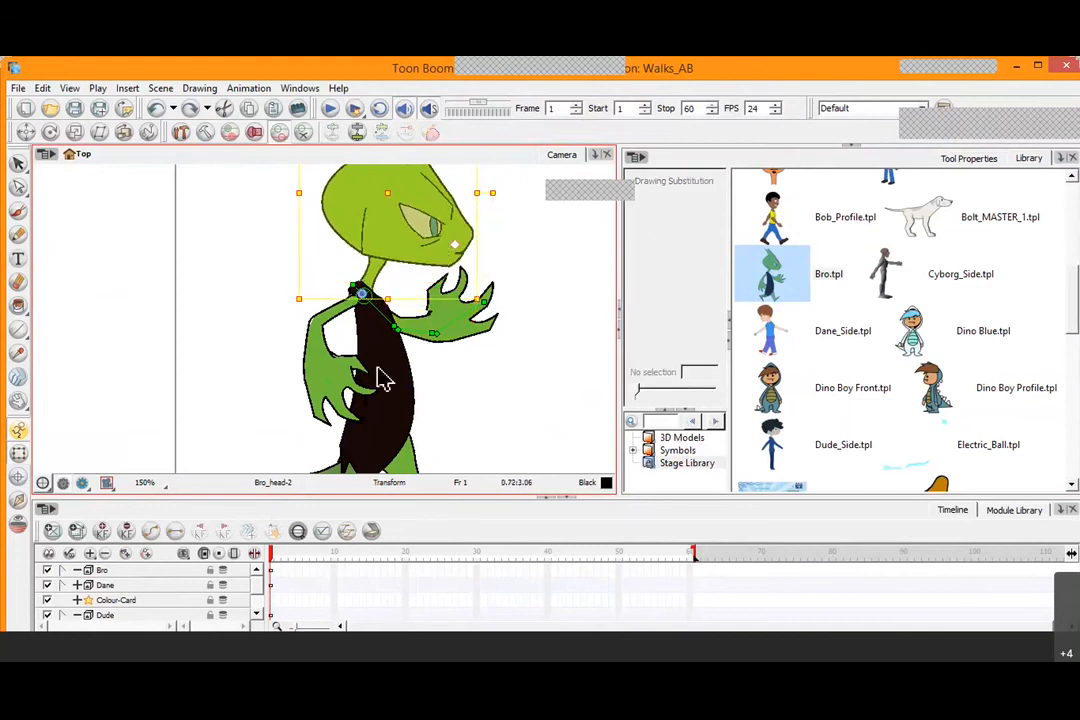
click(390, 362)
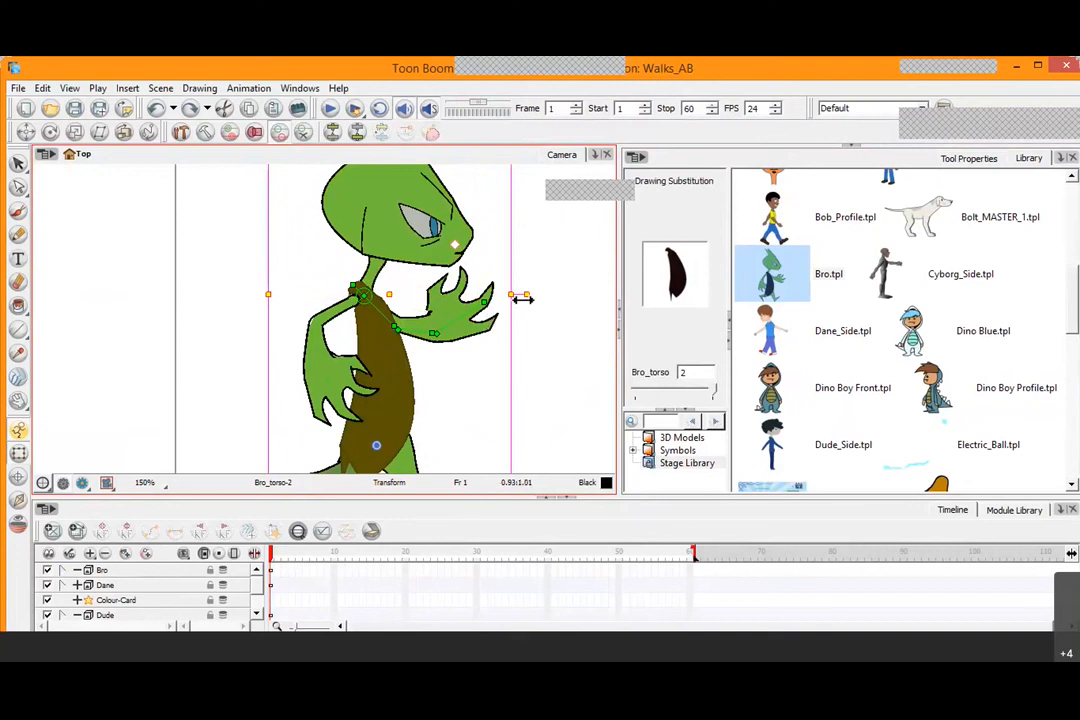
drag(525, 297, 535, 318)
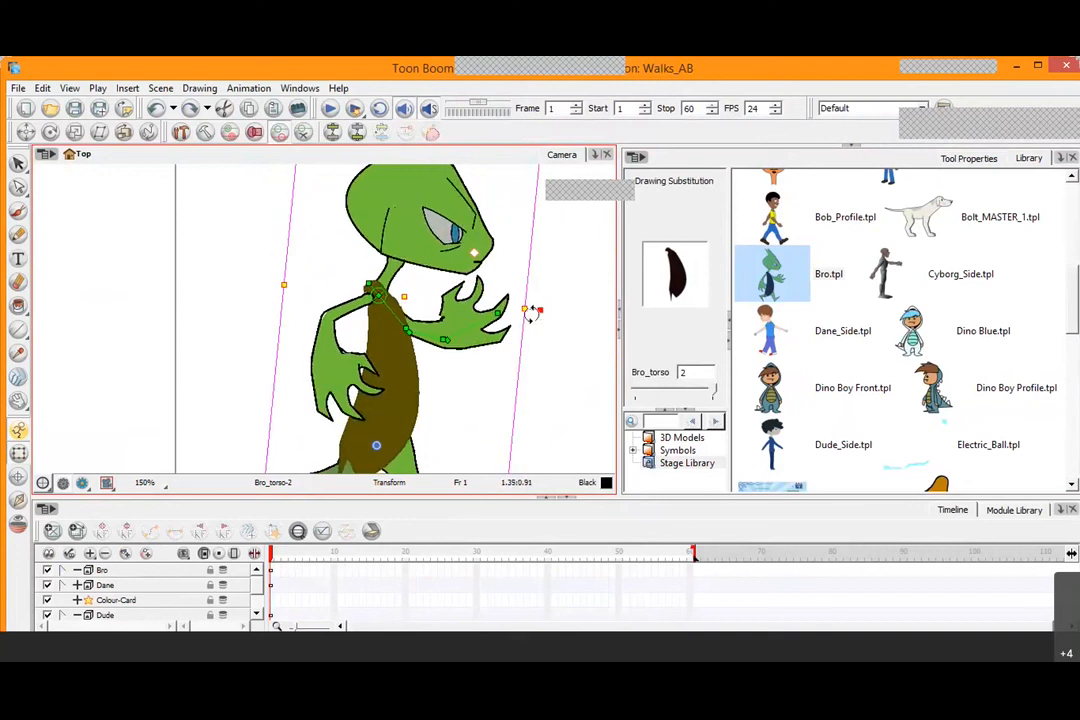
key(ctrl+z)
Pose Bro's legs with their deformers, lifting the left lower leg at the knee and swinging the right lower leg slightly back
key(space)
drag(478, 372, 483, 232)
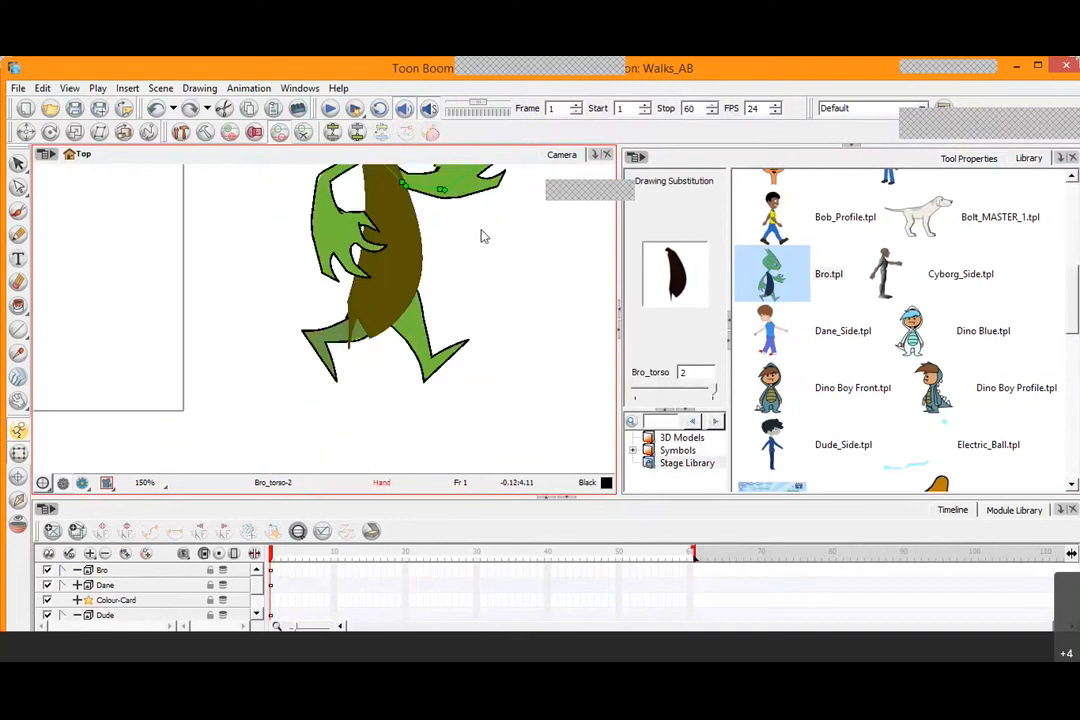
click(335, 349)
scroll(337, 349, up, 2)
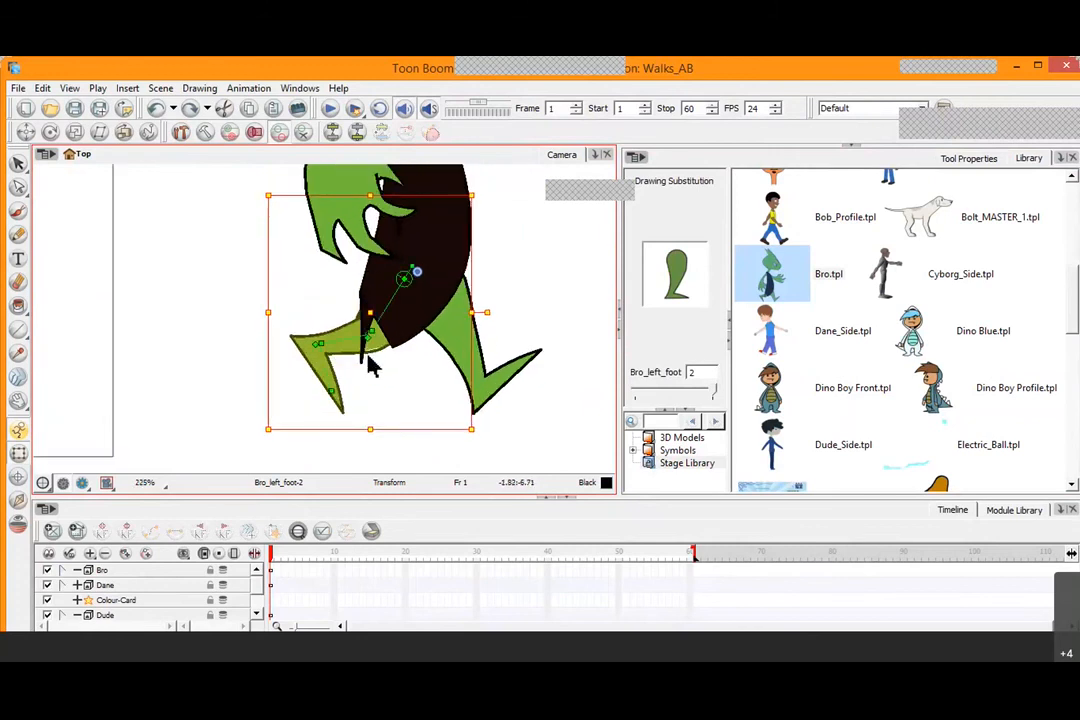
drag(323, 372, 345, 265)
drag(418, 272, 431, 309)
click(482, 337)
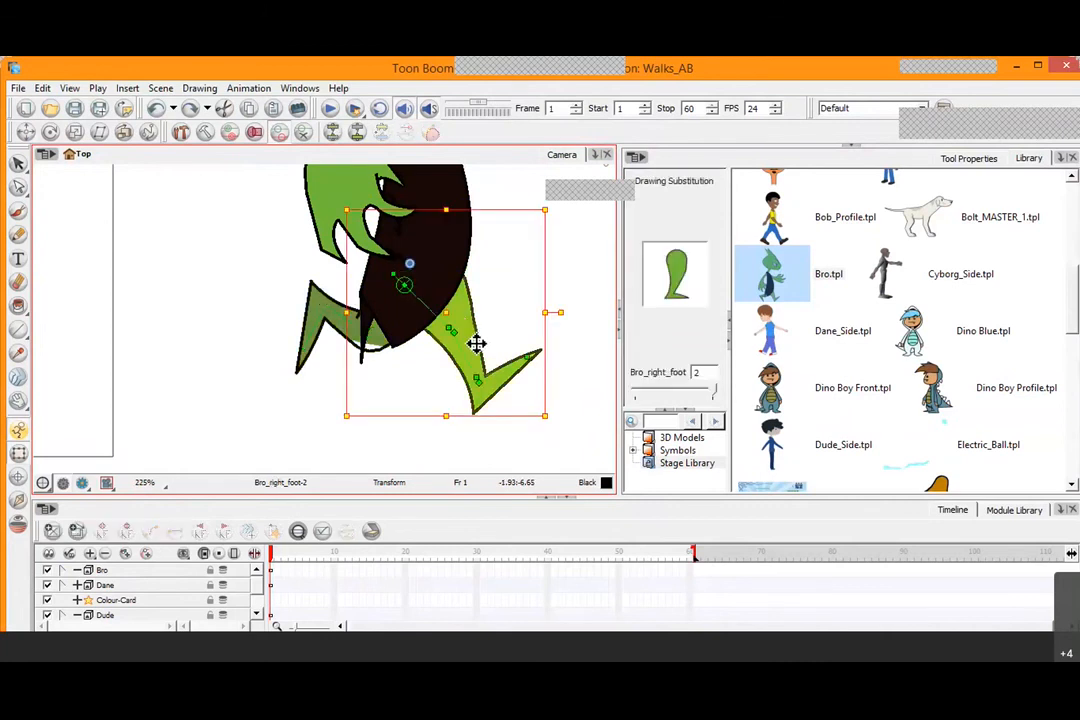
click(413, 372)
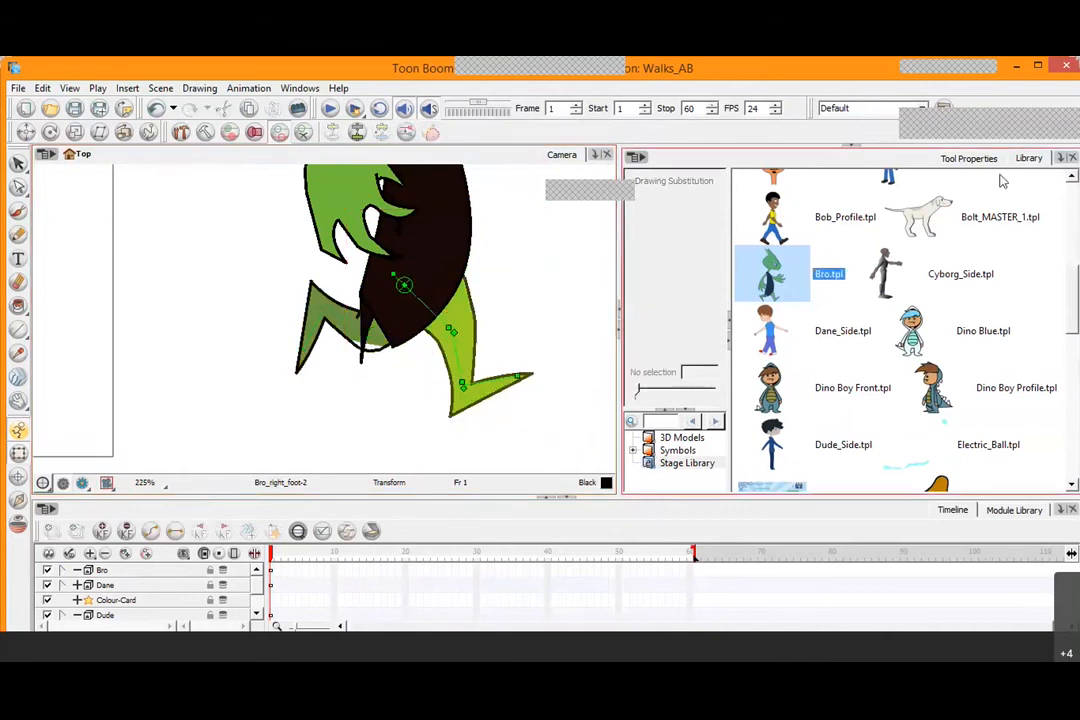
Expand the Network view in place of the library and move the Drawing [tvg] node clear of the Bro node
click(851, 146)
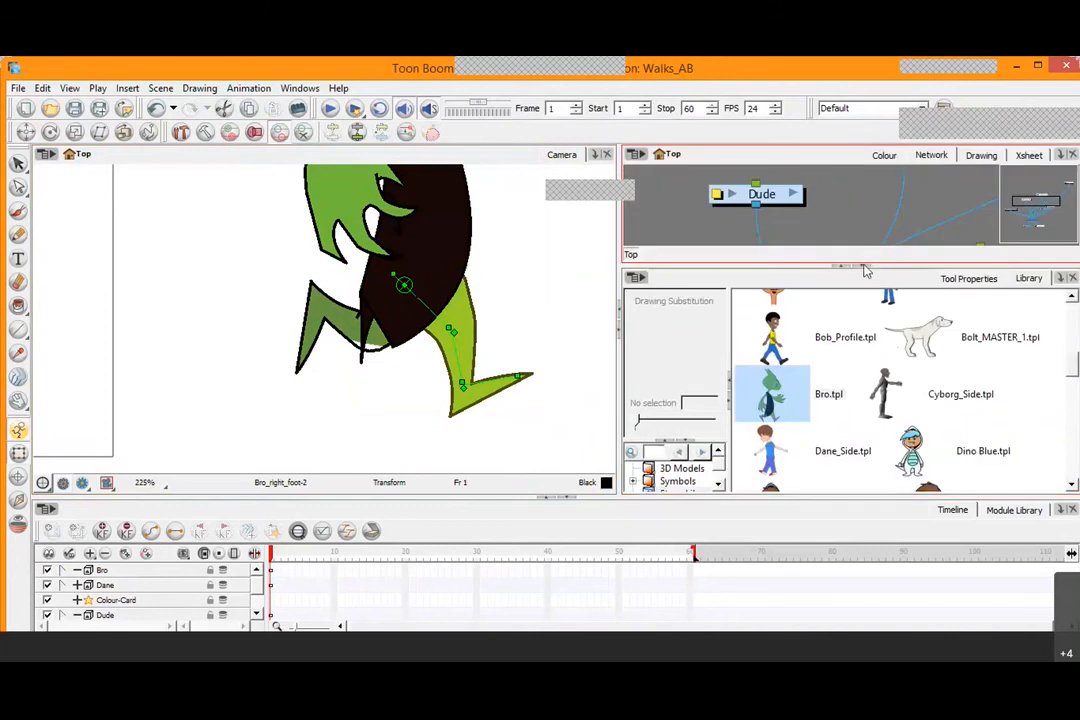
click(868, 268)
scroll(979, 272, down, 5)
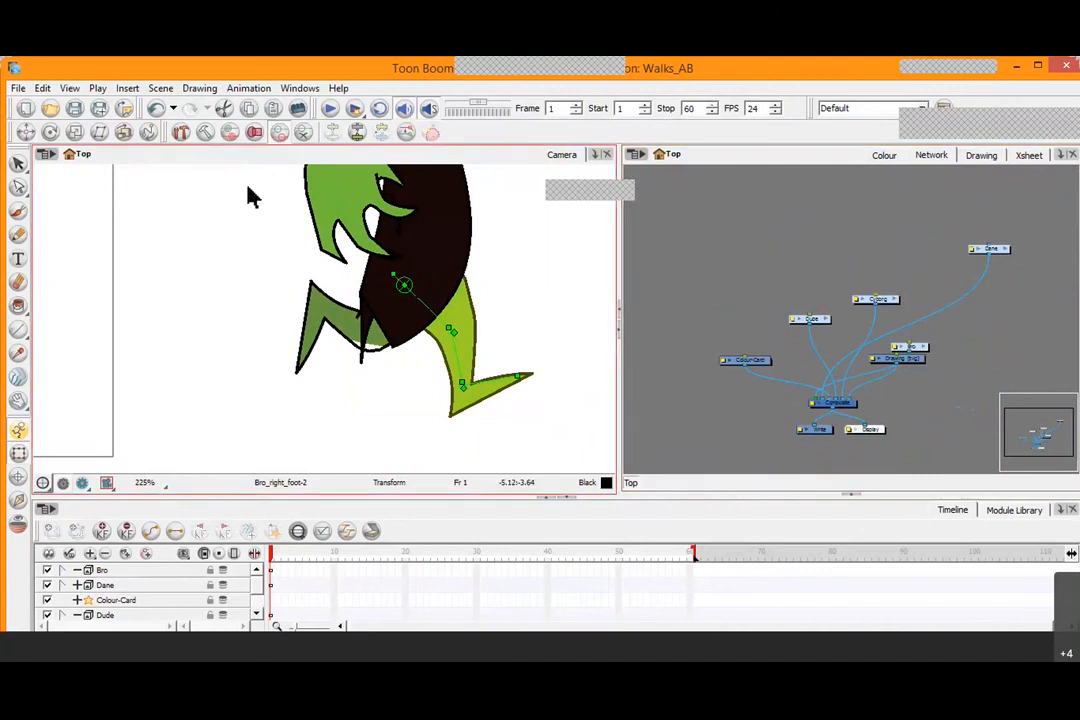
scroll(944, 360, up, 1)
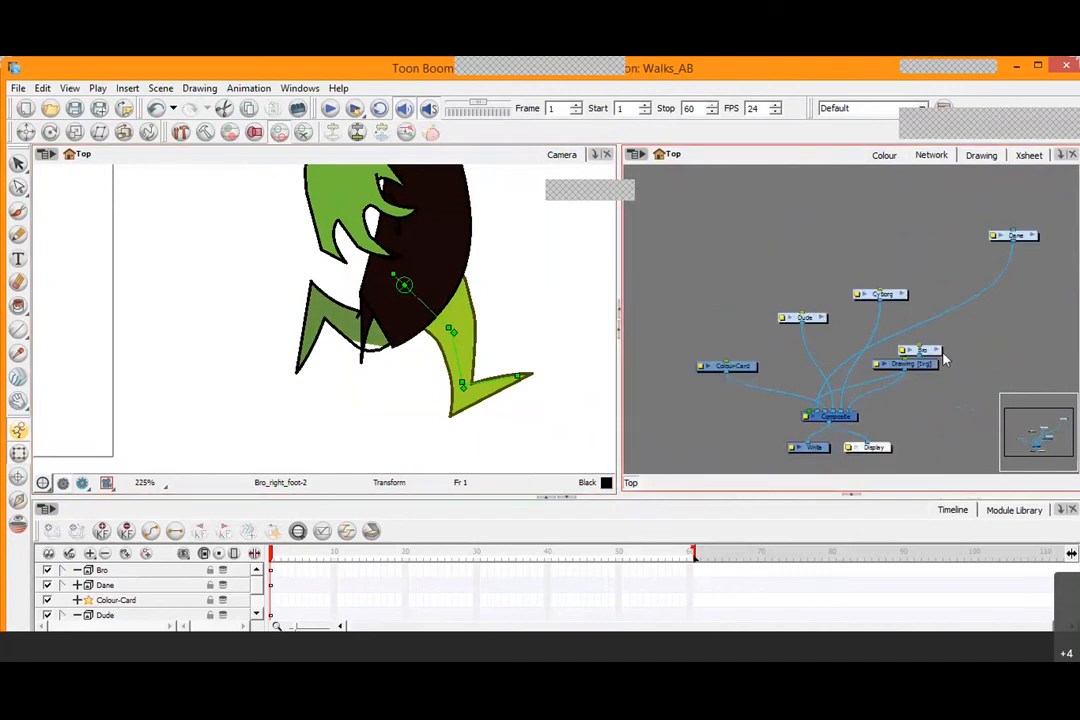
scroll(944, 360, up, 3)
drag(966, 385, 1062, 425)
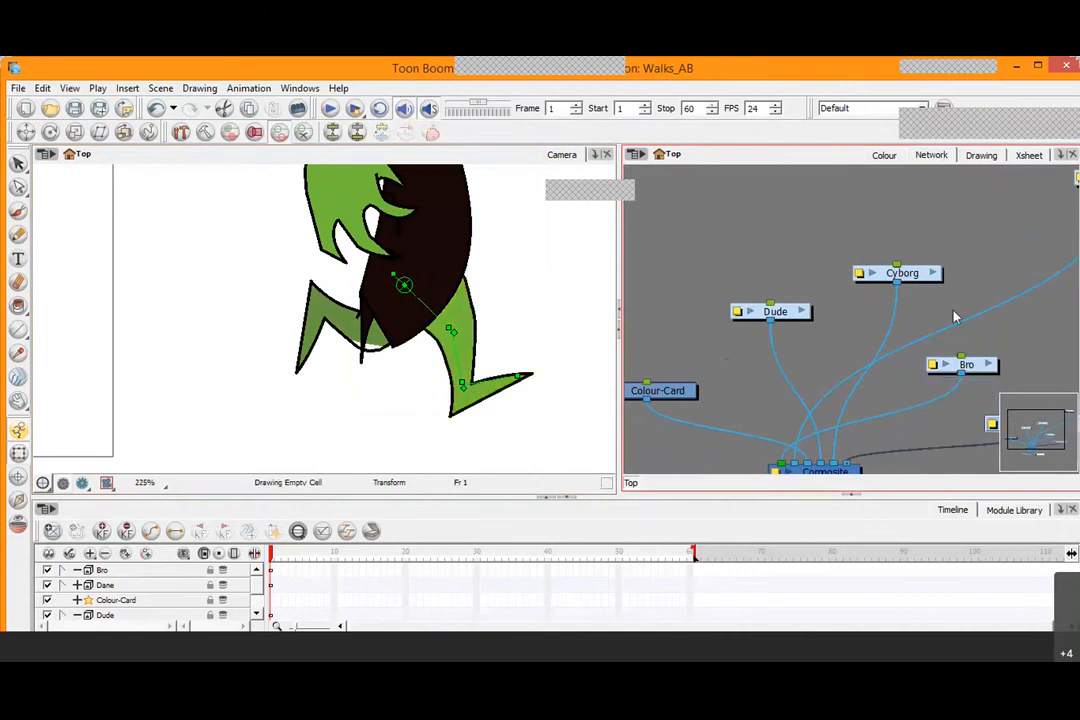
Arrange the Bro, Dane, Dude and Cyborg nodes in a row above the Composite, with Colour-Card off to its left
drag(772, 311, 760, 233)
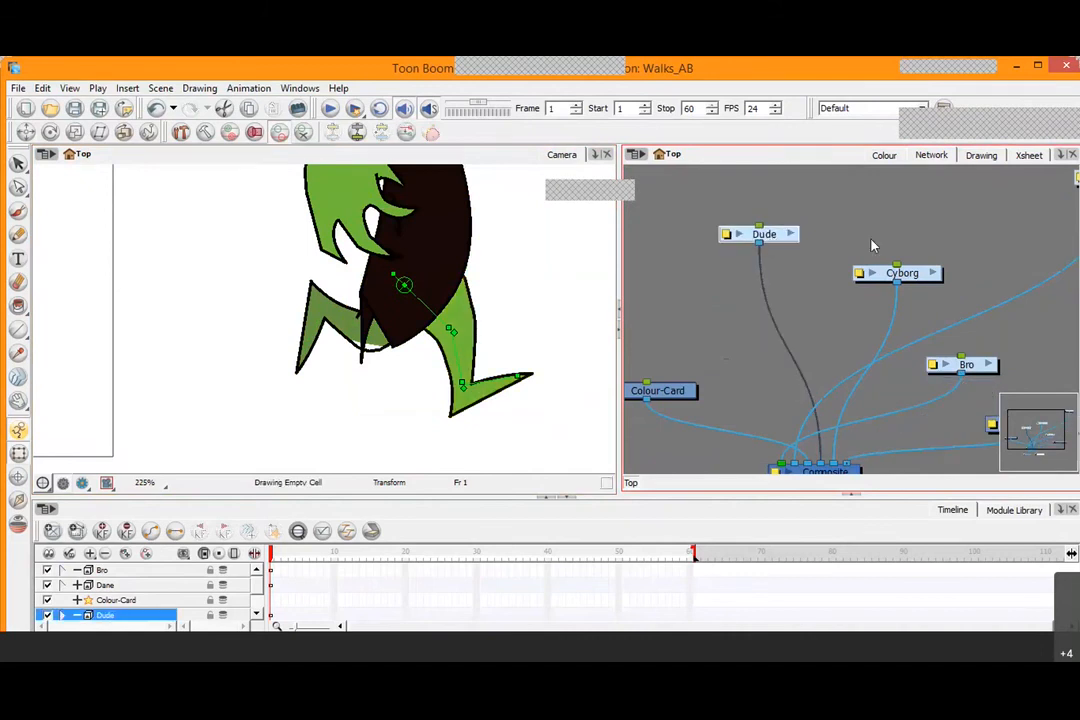
drag(824, 292, 911, 290)
drag(998, 272, 959, 243)
drag(1016, 275, 809, 338)
drag(1013, 242, 605, 211)
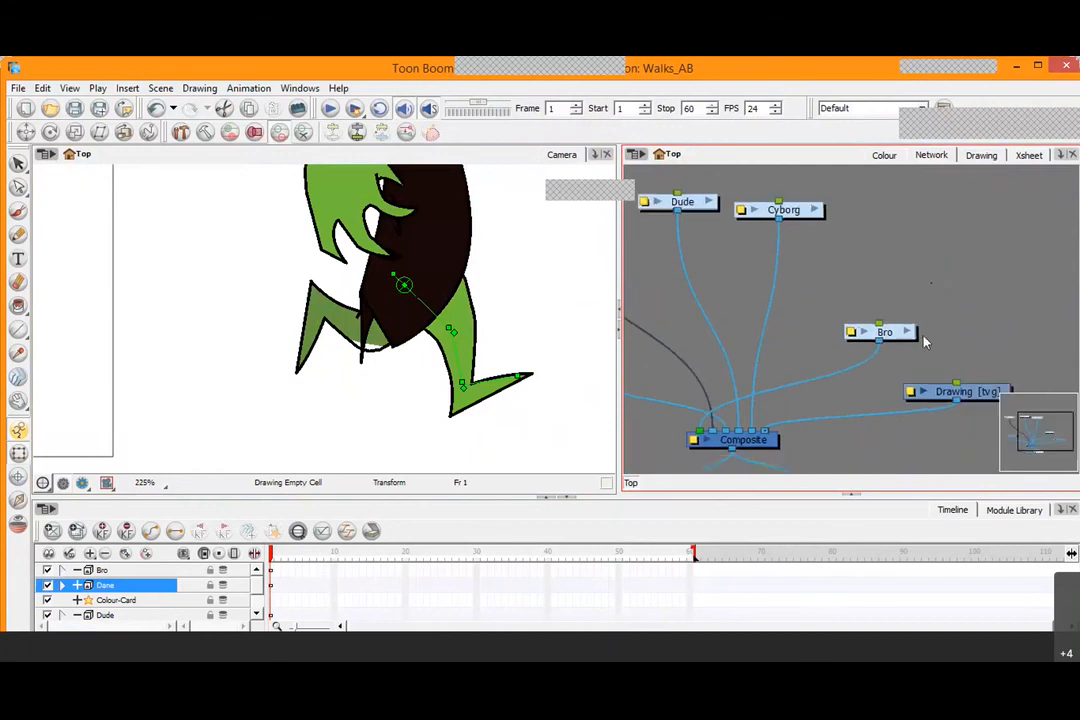
mouse_move(885, 333)
mouse_down()
mouse_move(692, 299)
mouse_move(988, 294)
mouse_up()
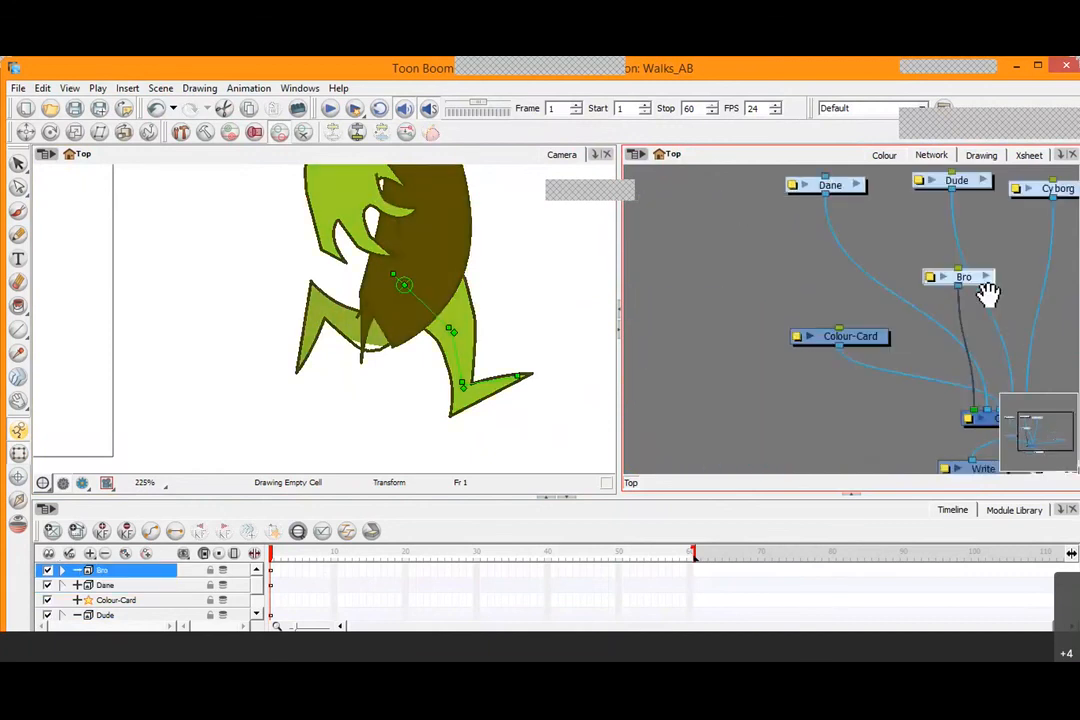
drag(867, 340, 757, 393)
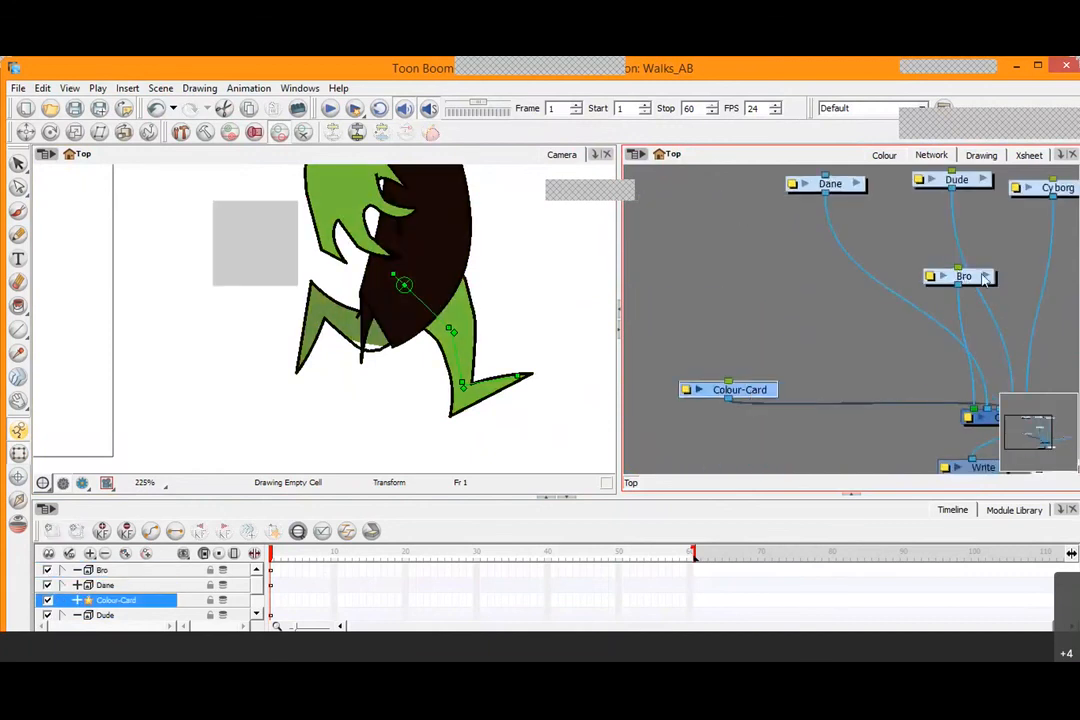
click(938, 280)
drag(938, 280, 704, 195)
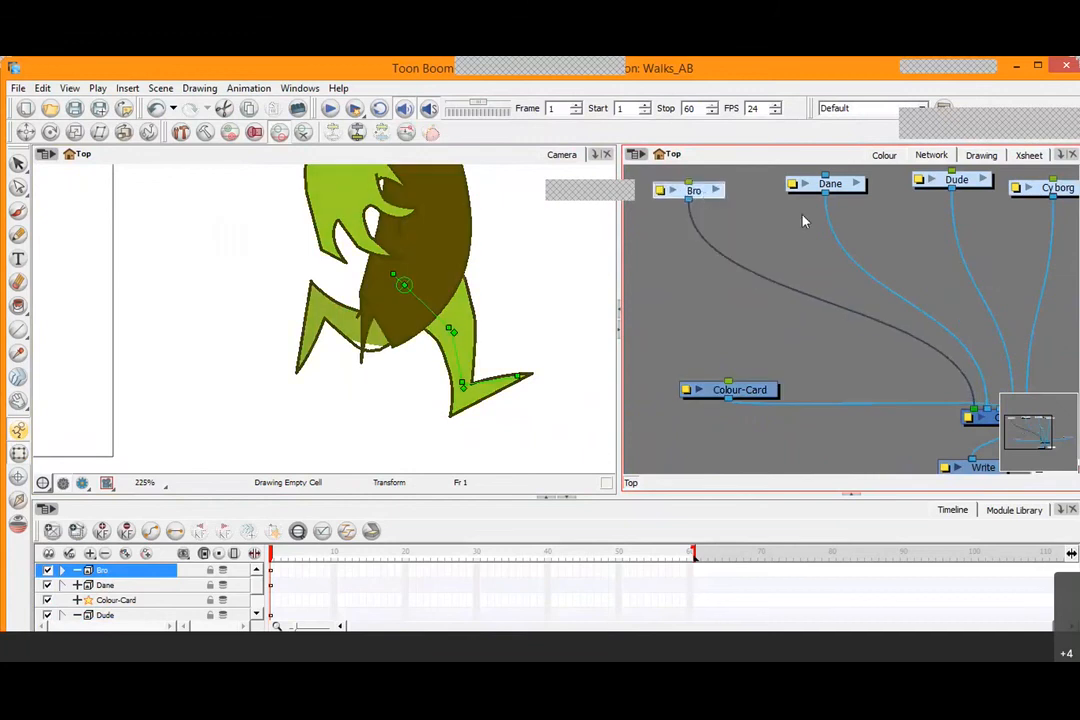
Review the tidied node network and all four characters standing side by side in the Camera view
key(1)
key(1)
key(1)
key(1)
key(1)
key(1)
key(1)
key(1)
key(1)
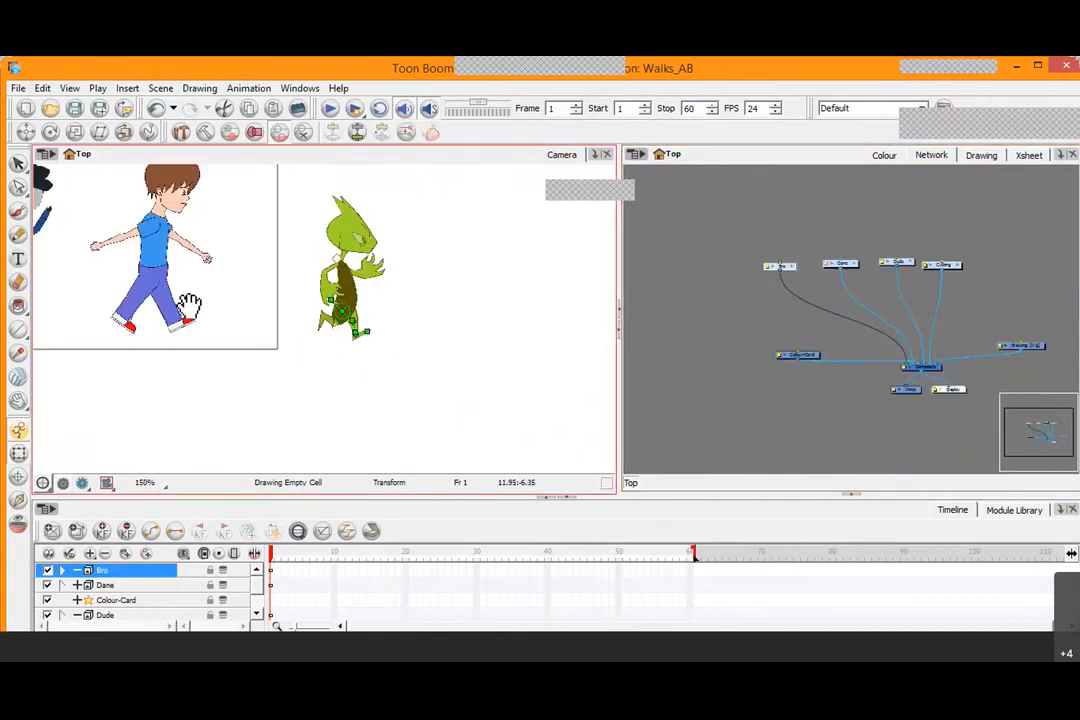
key(1)
key(1)
key(1)
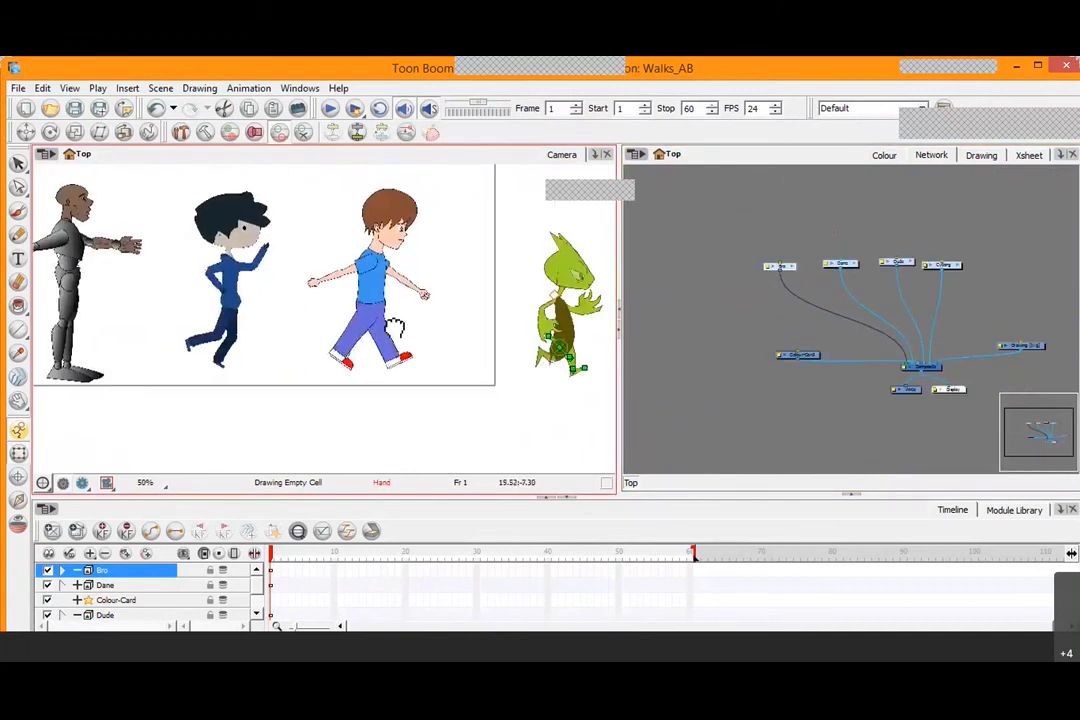